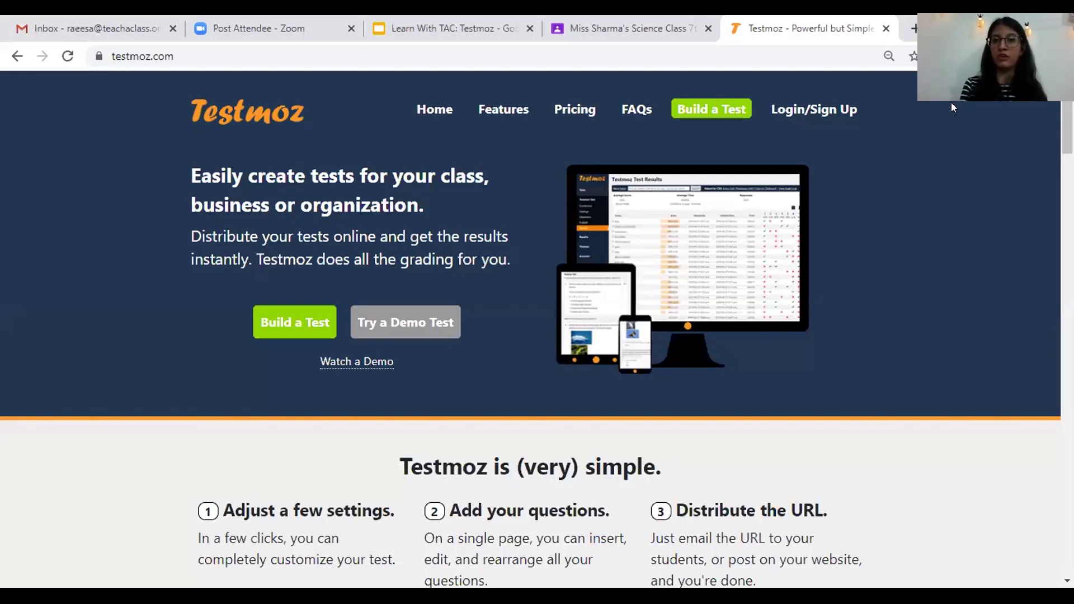
- Start a new free test from Build a Test on the Testmoz home page
left_click(697, 111)
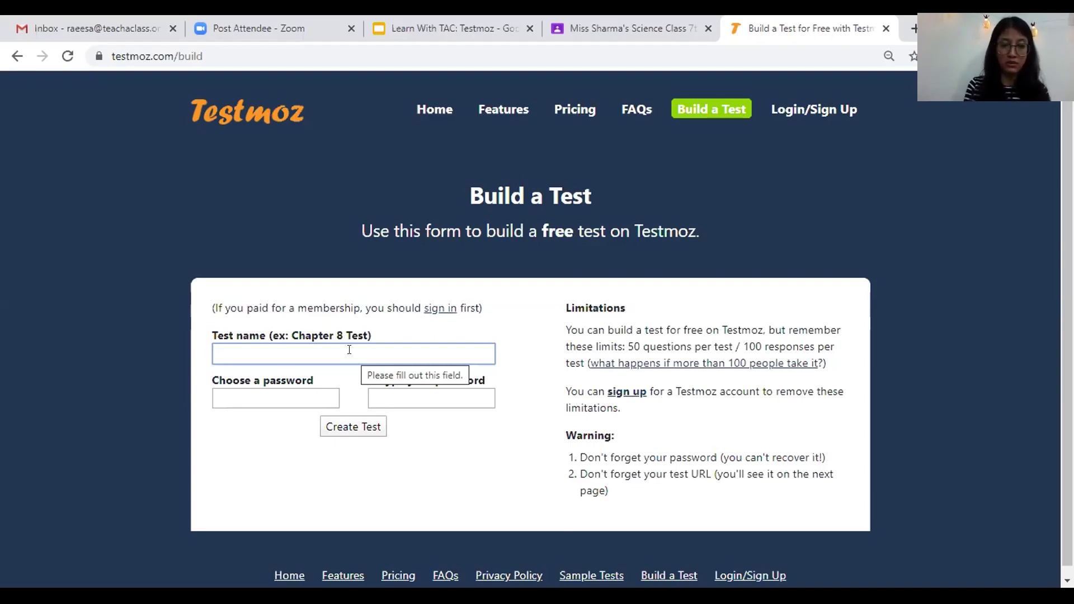
- Name the test 'Chapter 3 - Solar System' and enter the test password in both fields
type("Chapter")
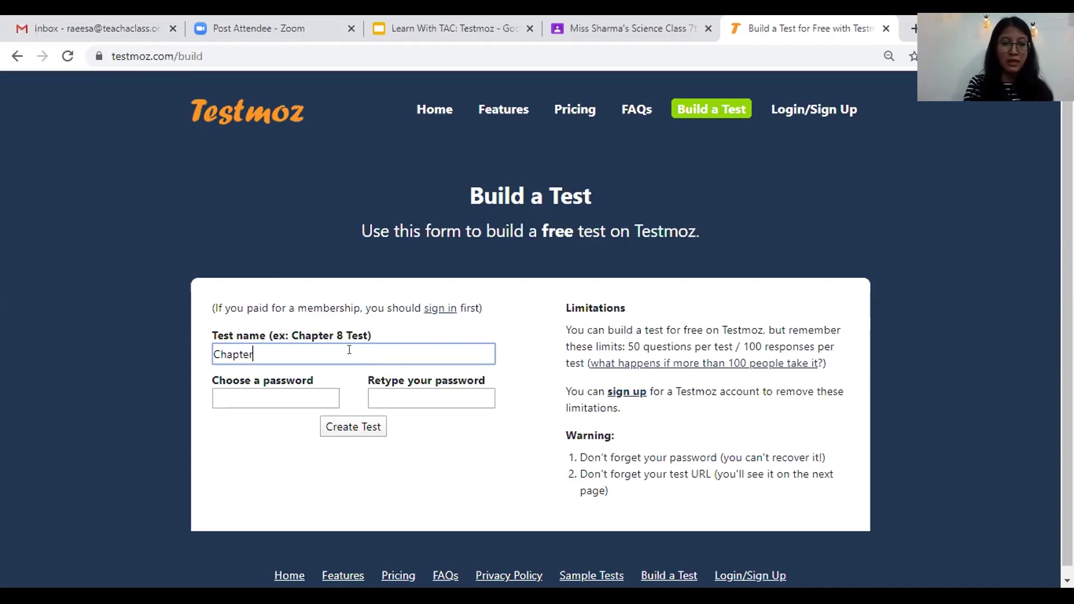
type(" 3 - ")
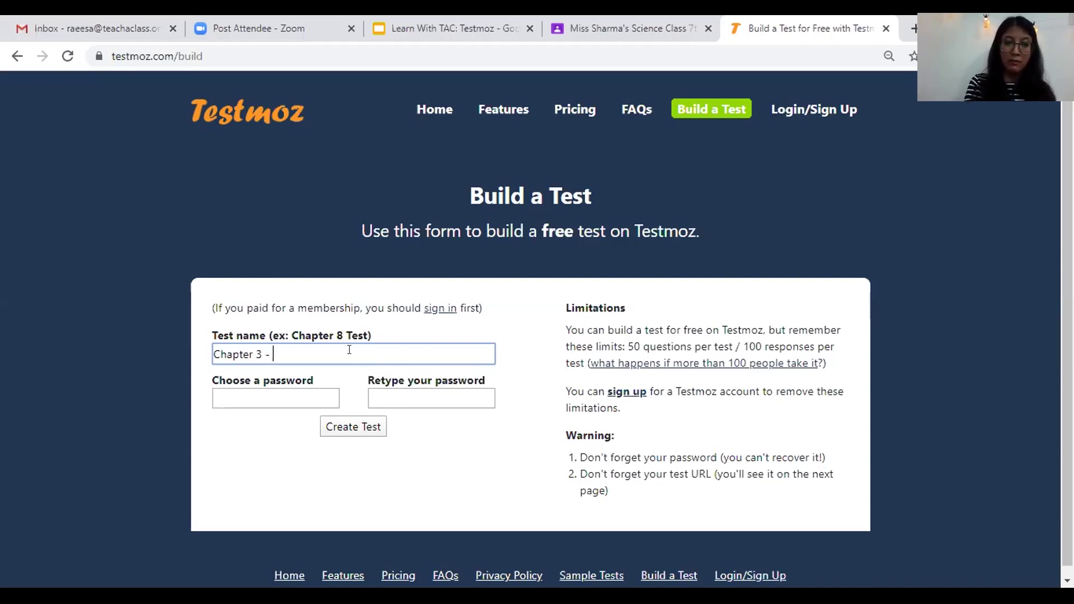
type("Solar System")
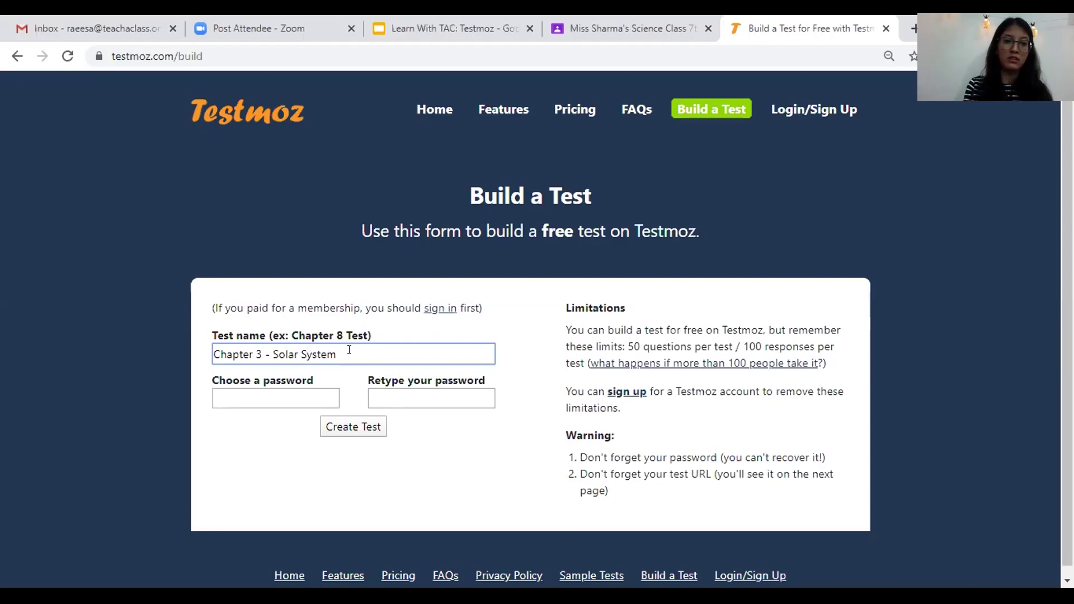
key("Tab")
type("********")
key("Tab")
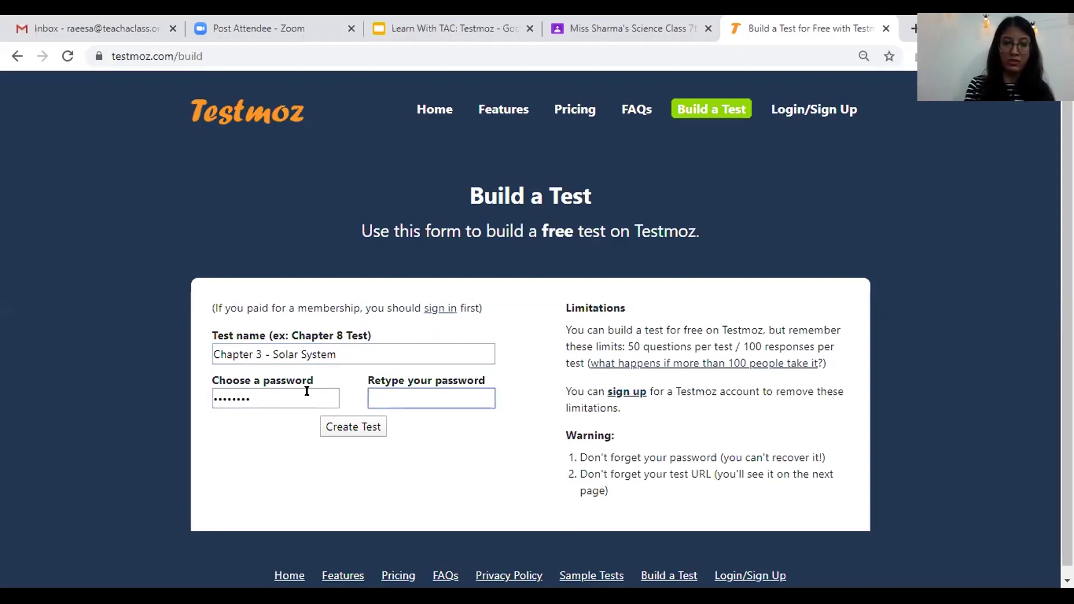
type("*******")
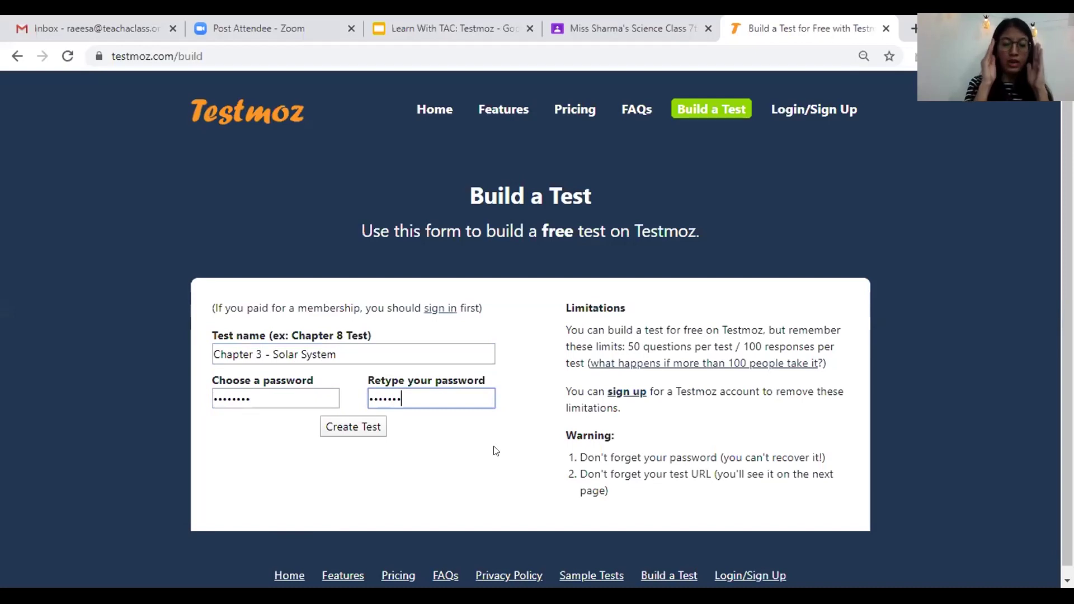
type("*")
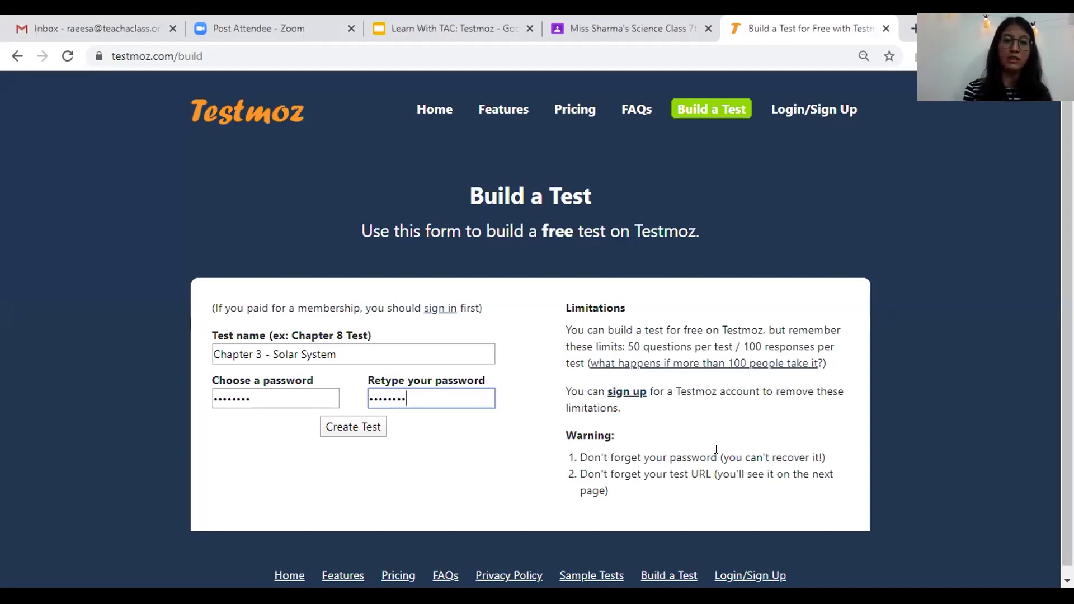
- Highlight the warnings about remembering the password and URL, then select the test name
left_click_drag(580, 458, 713, 451)
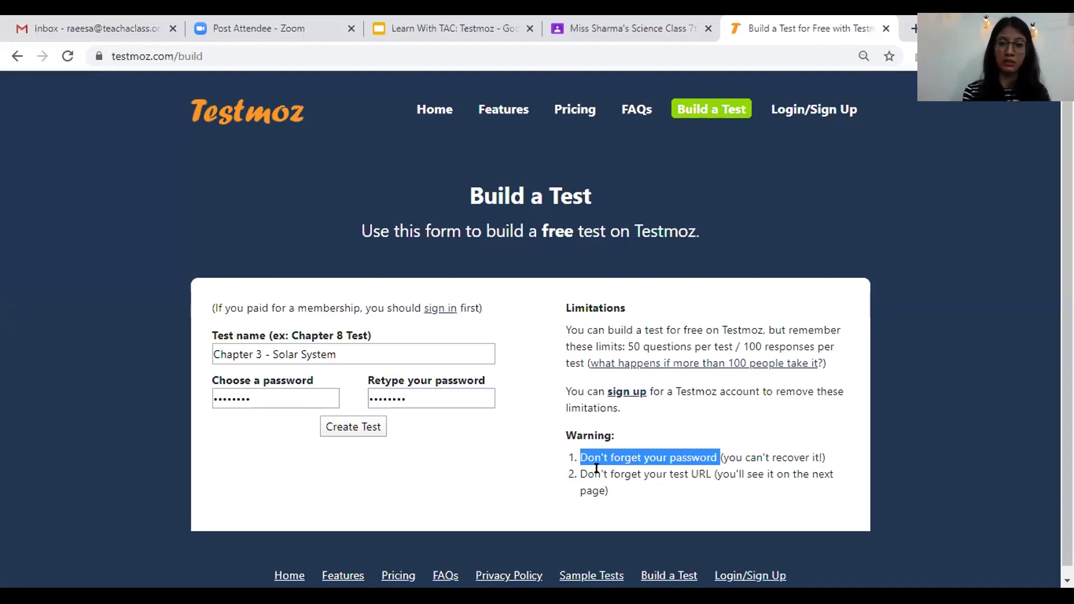
left_click_drag(580, 474, 742, 478)
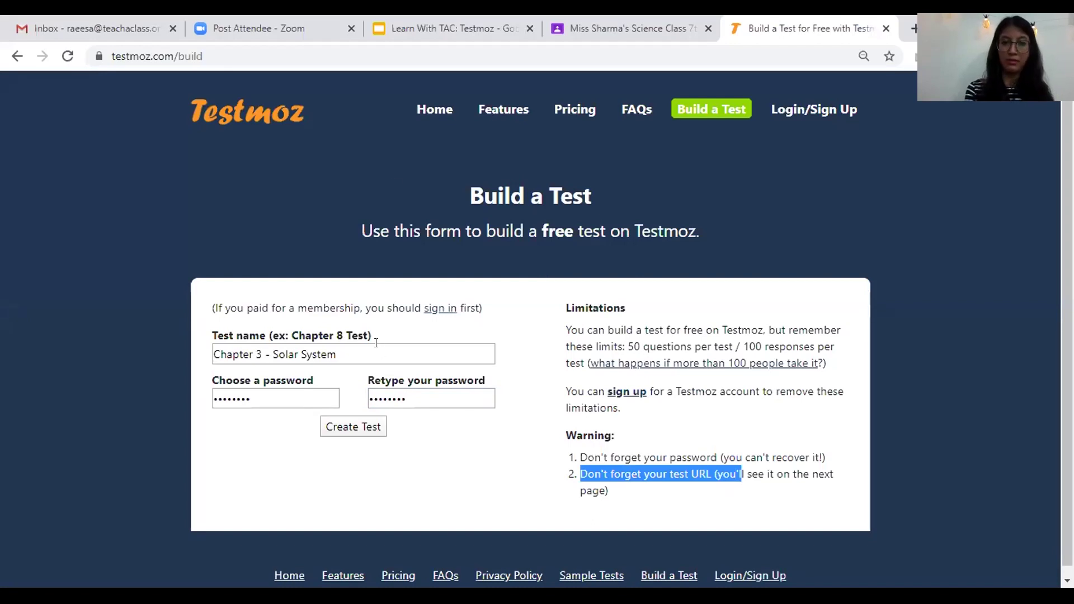
key("Tab")
key("ctrl+c")
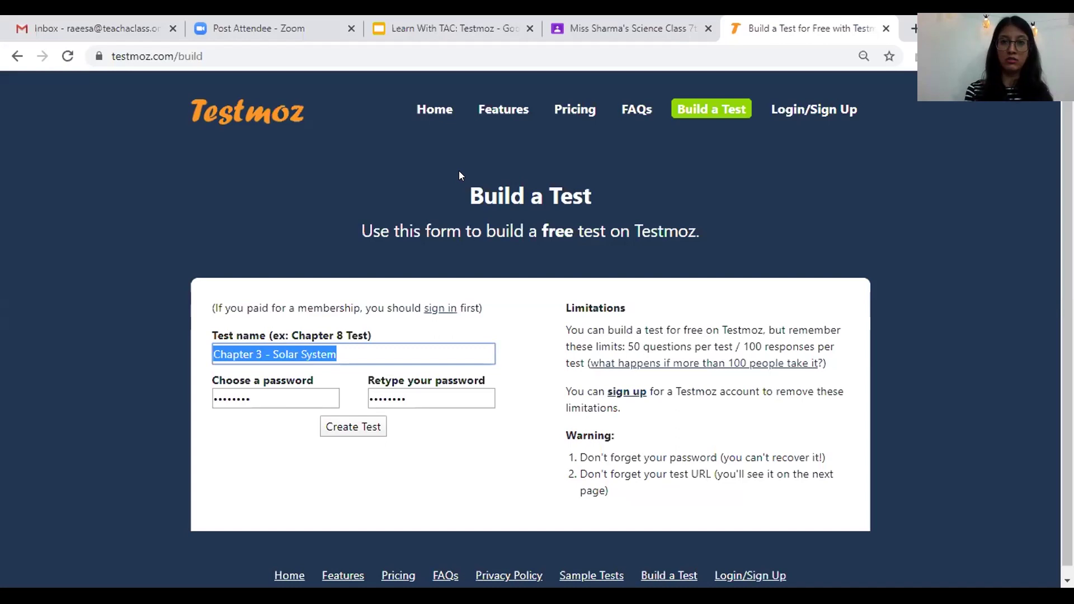
- Paste 'Chapter 3 - Solar System' into Excel cell A4 and enter the test password in B4
left_click(510, 142)
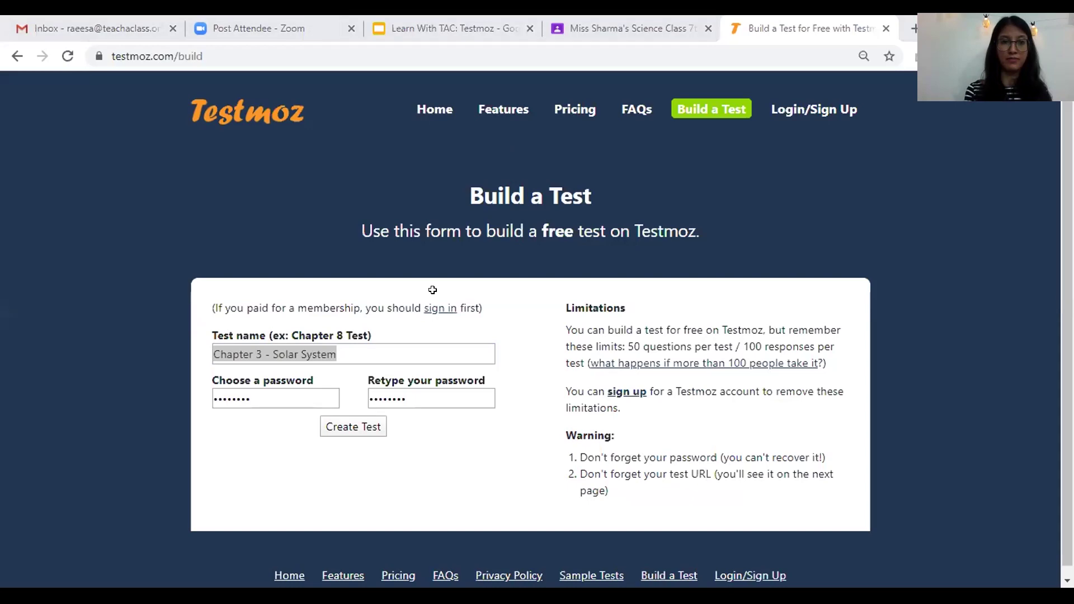
key("alt+Tab")
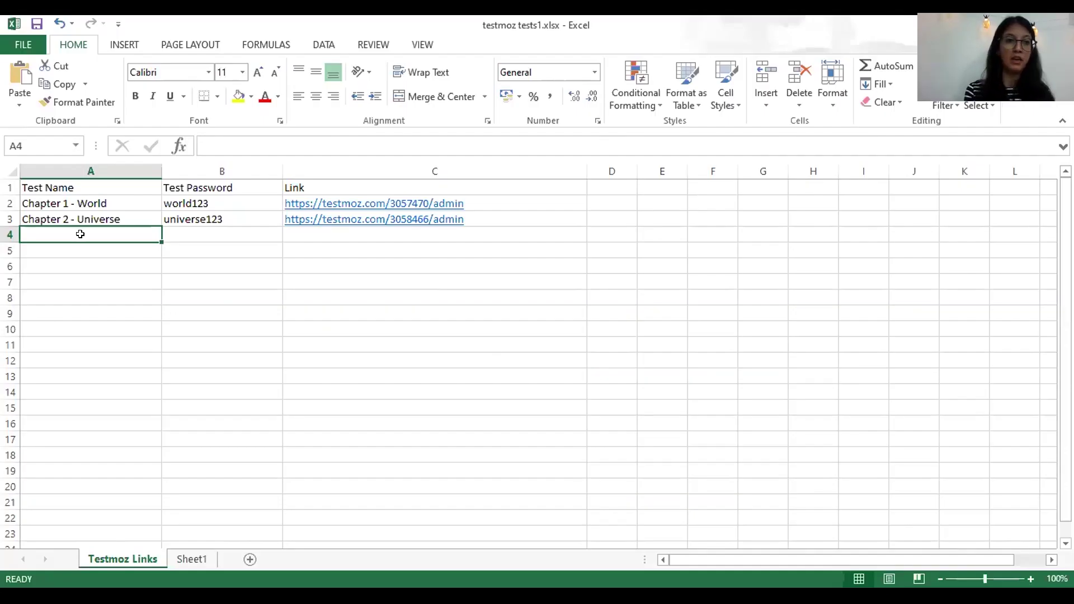
key("ctrl+v")
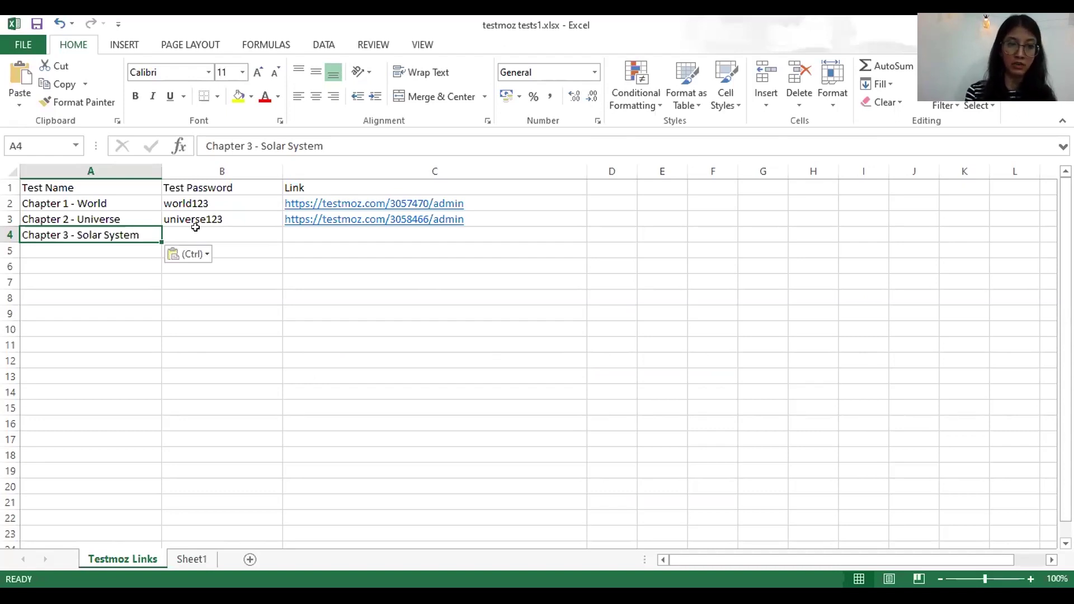
left_click(197, 229)
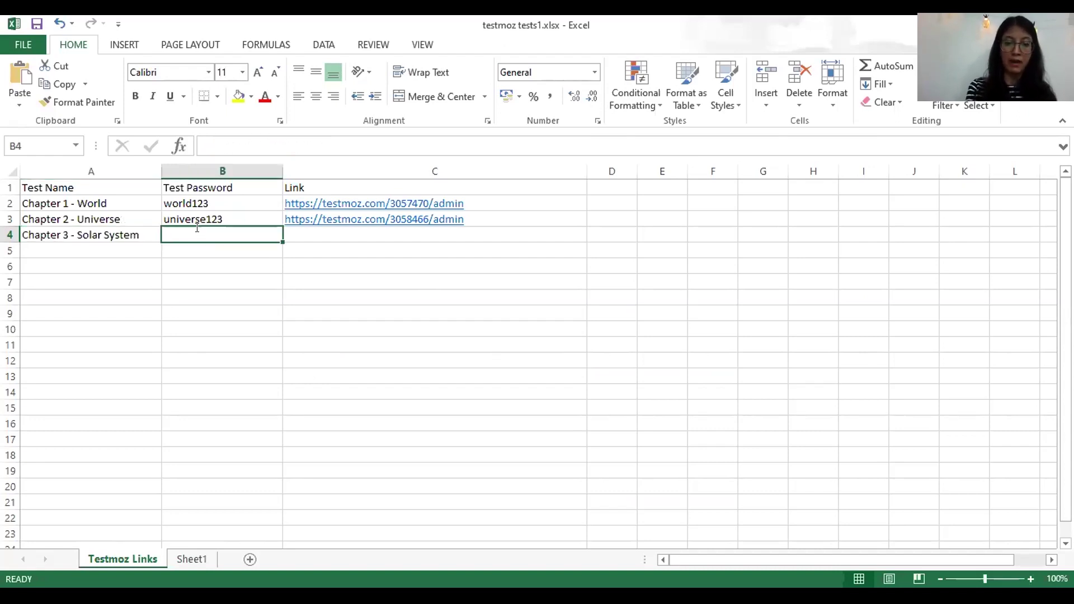
type("solar123")
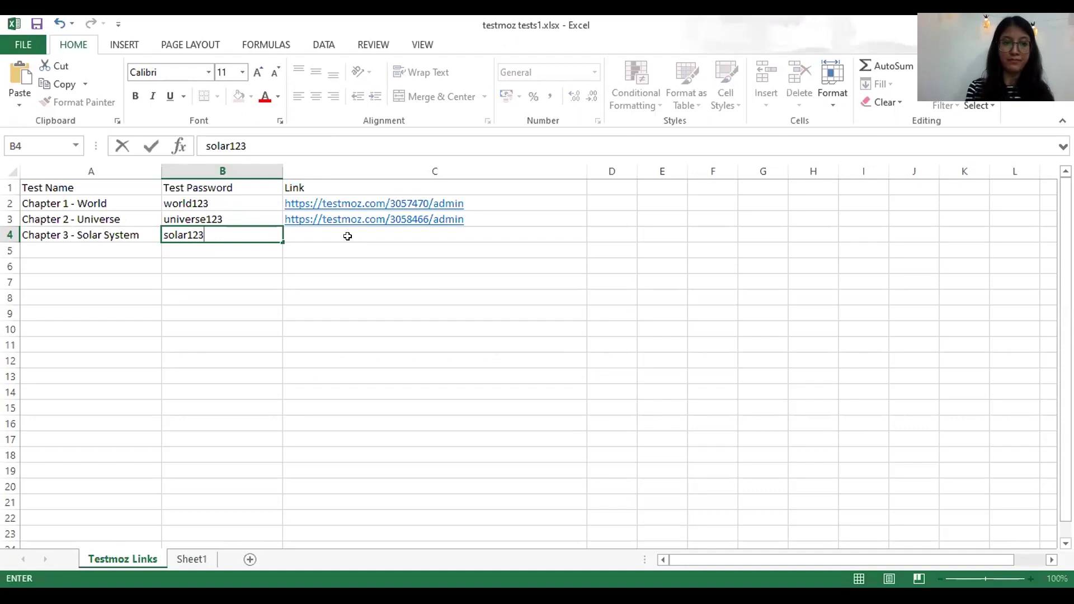
left_click(360, 244)
left_click(350, 235)
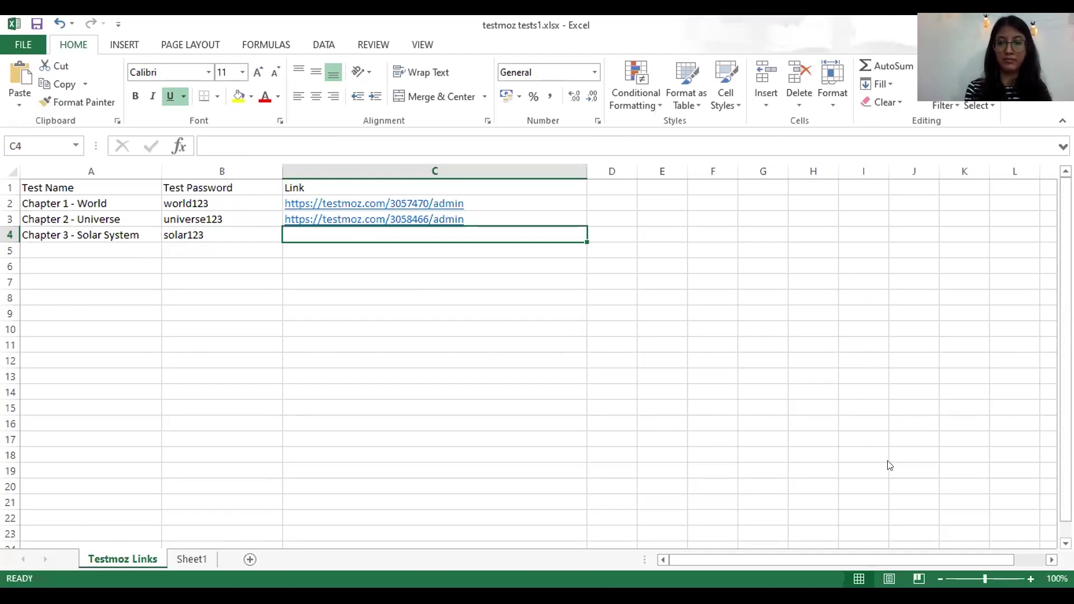
key("alt+Tab")
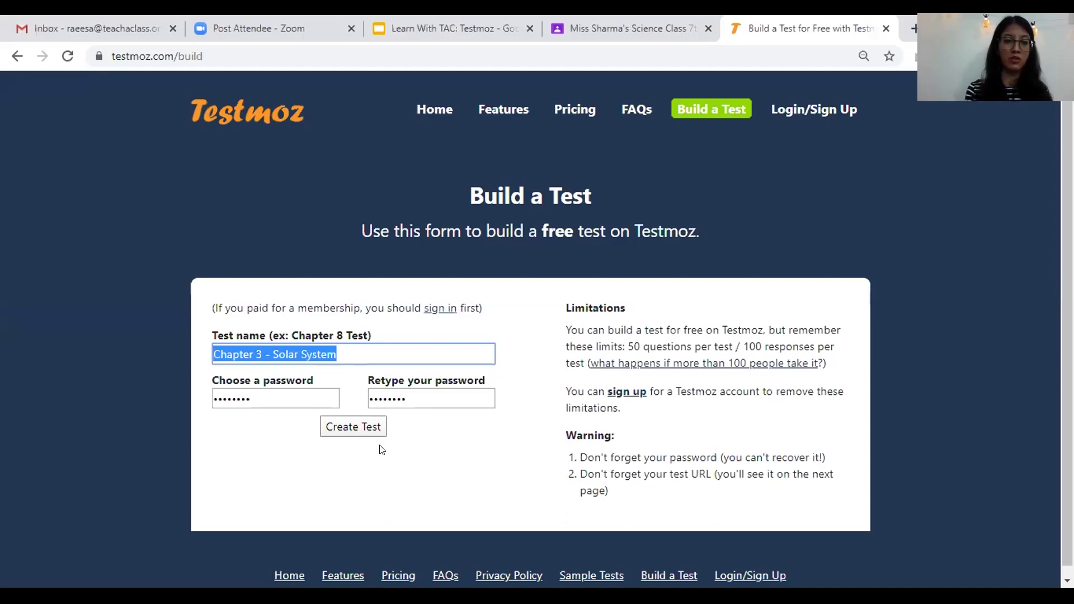
- Create the test and copy its admin dashboard URL from the address bar
key("Return")
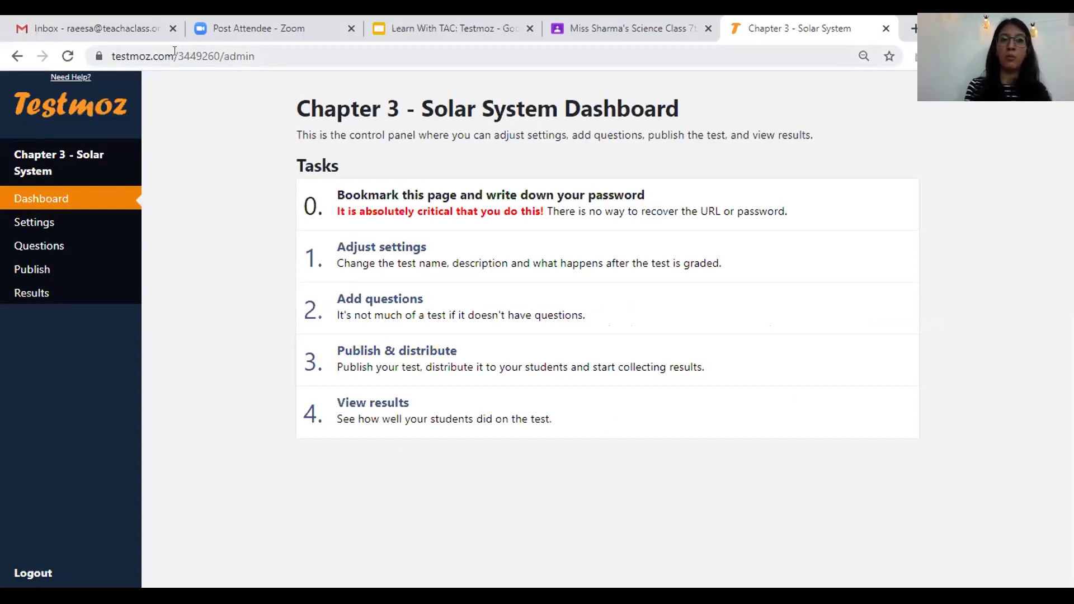
left_click(179, 58)
key("ctrl+c")
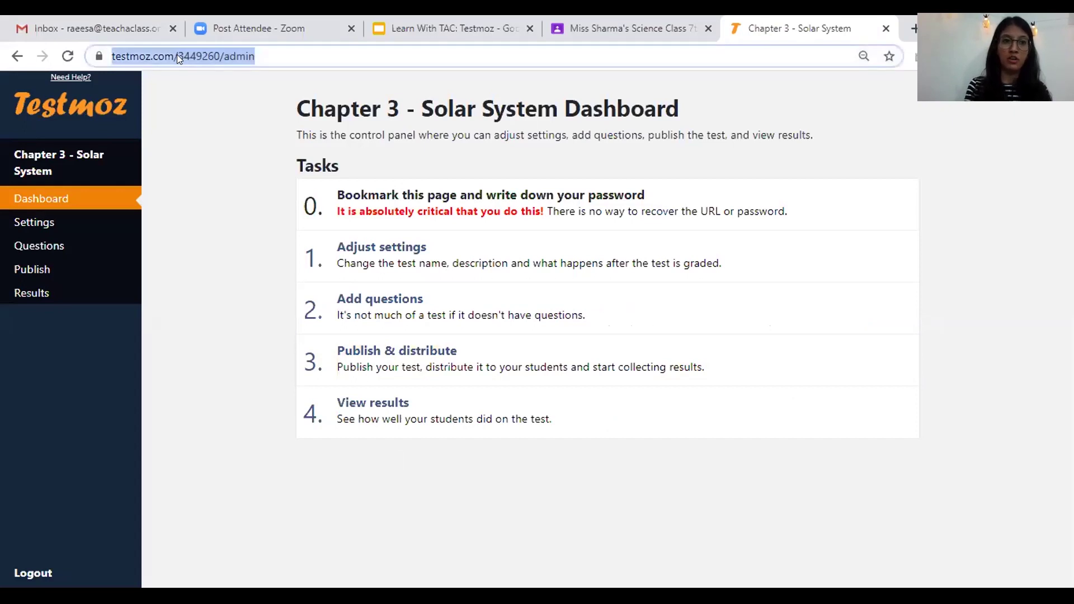
right_click(176, 55)
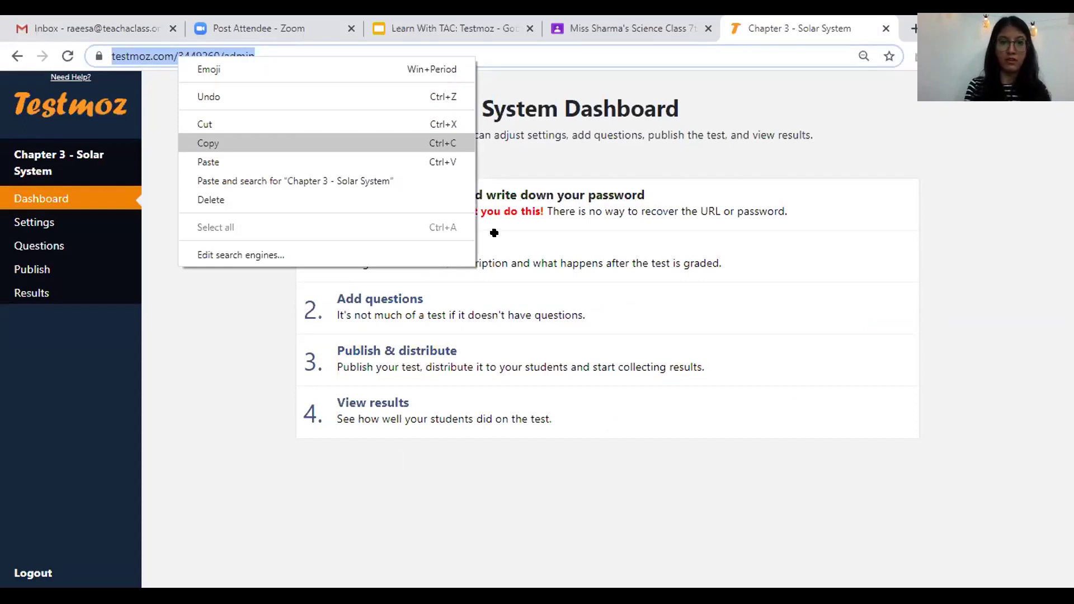
key("alt+Tab")
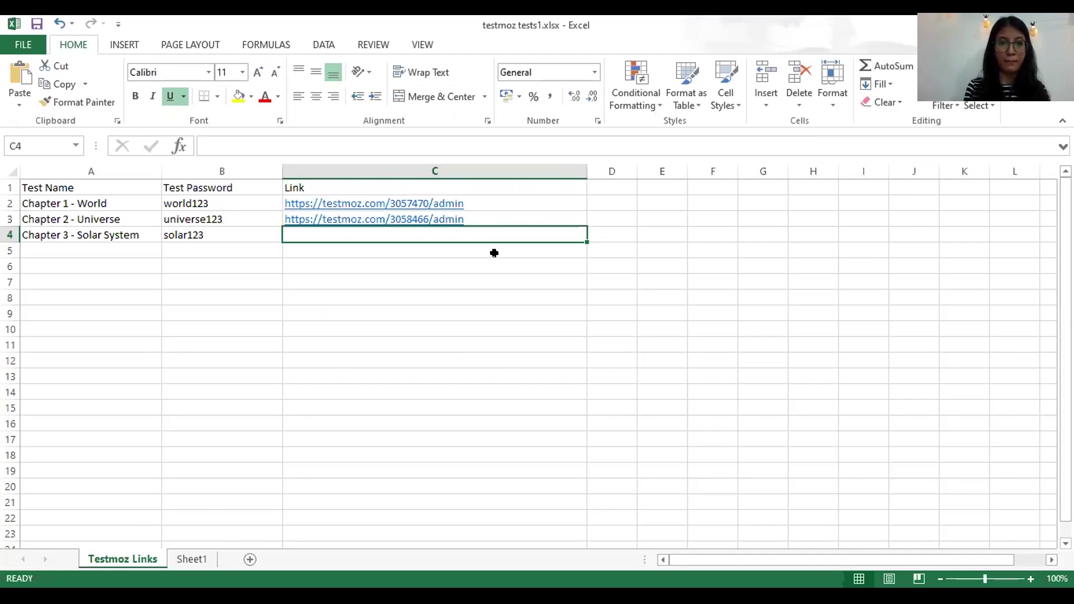
- Paste the admin link into cell C4 and review the earlier test rows
key("ctrl+v")
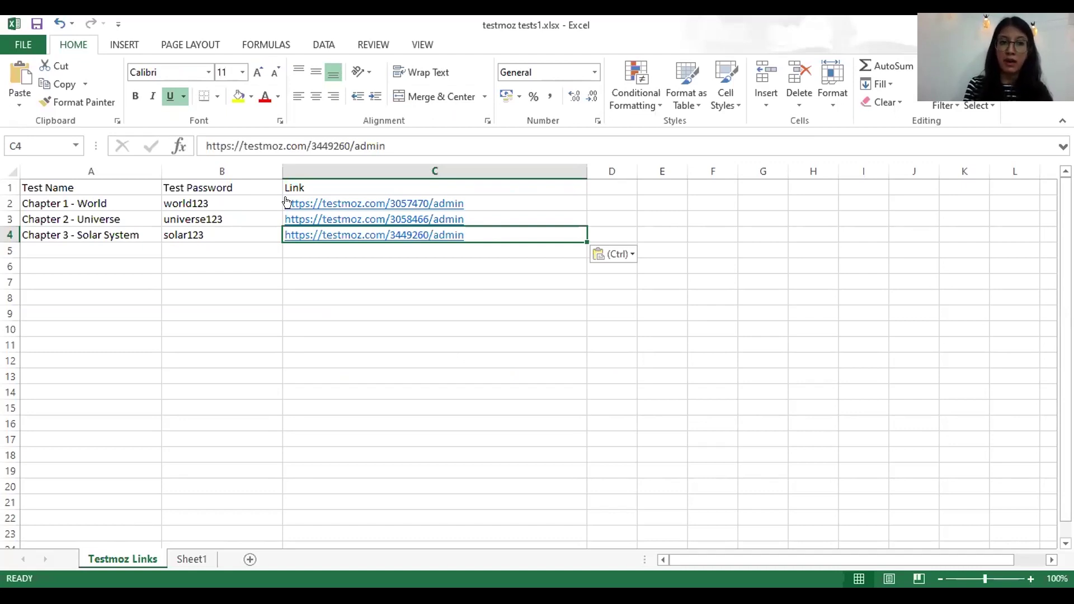
key("Up")
key("Up")
key("Left")
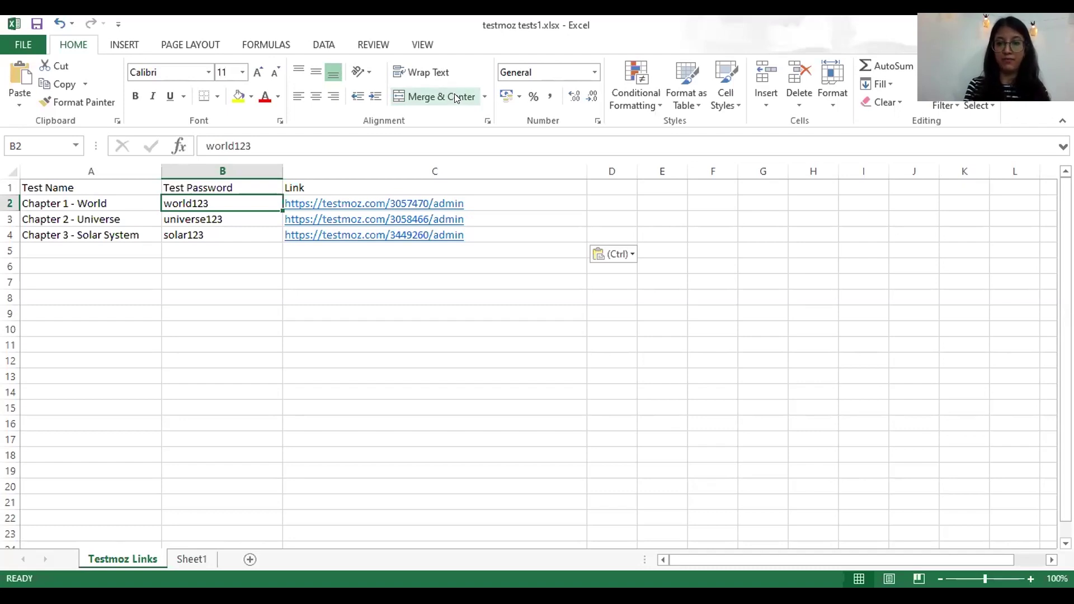
key("alt+Tab")
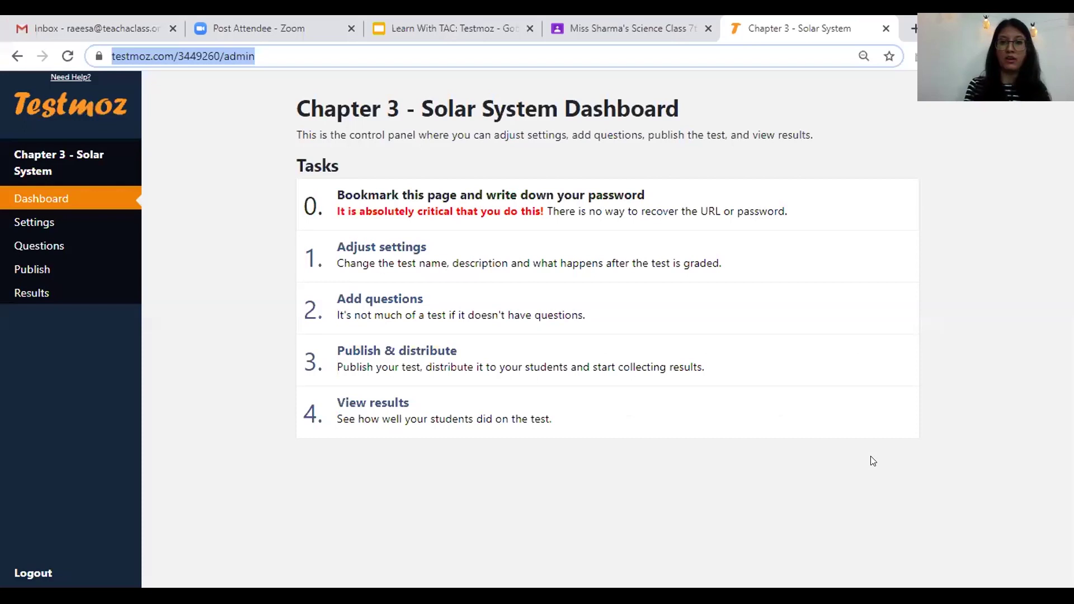
- Copy the test's full admin page address, including https, from the address bar
left_click(873, 460)
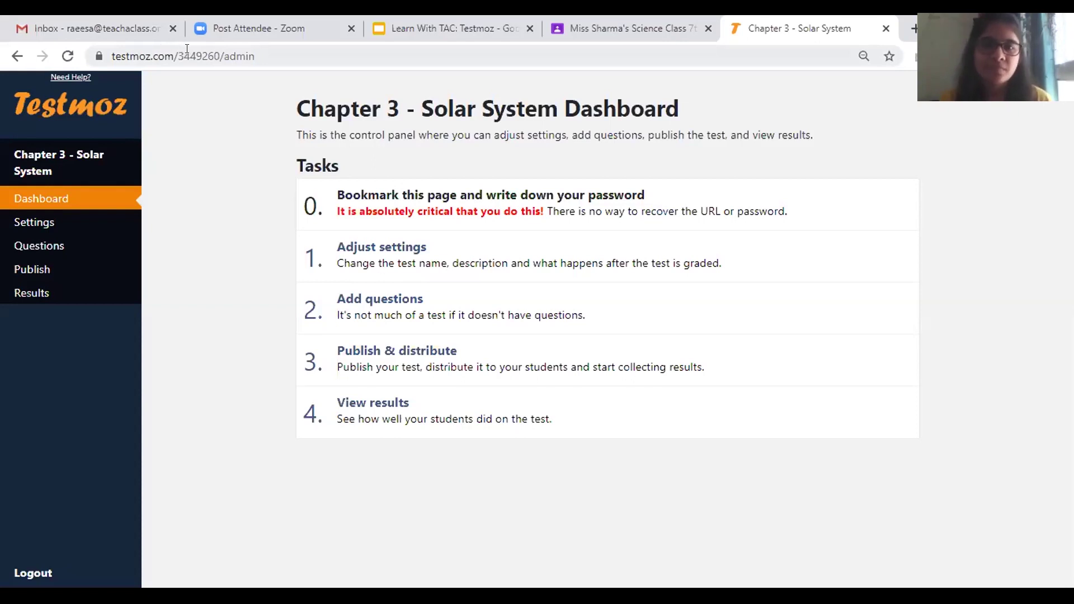
left_click(170, 54)
key("End")
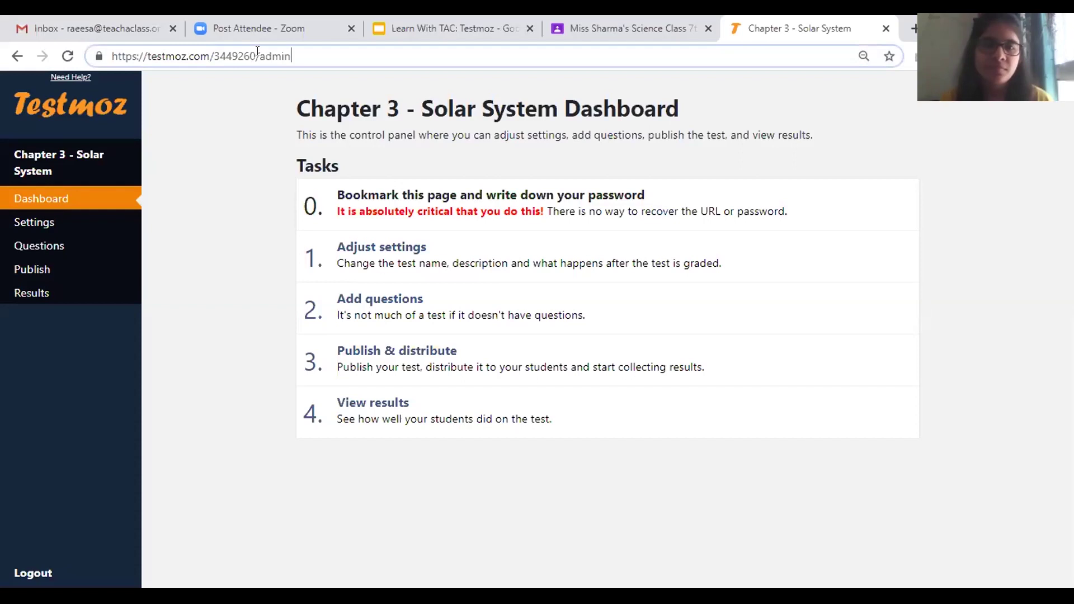
right_click(228, 56)
left_click(276, 142)
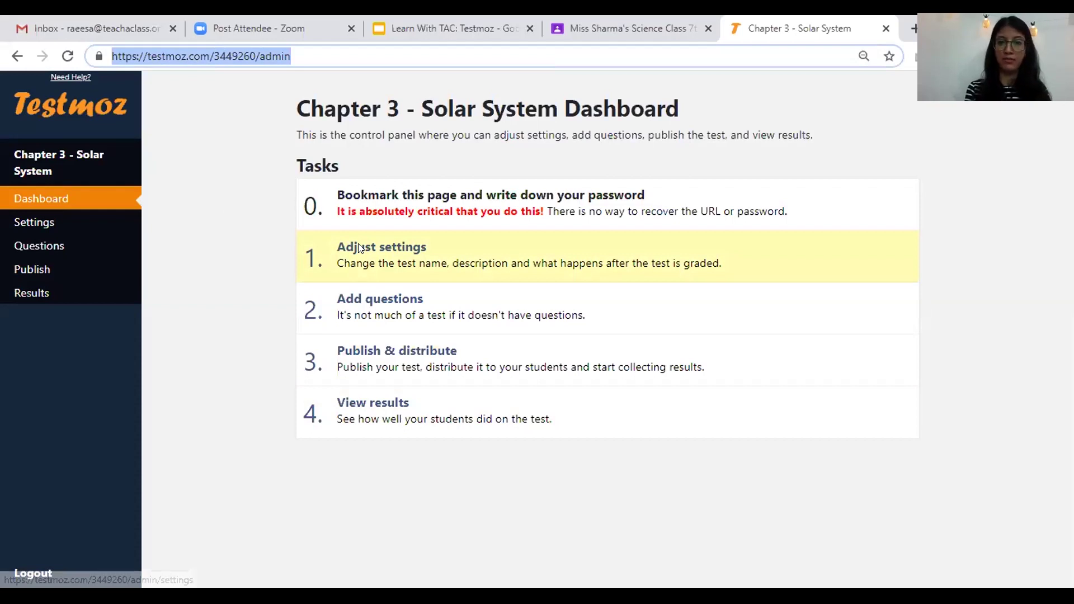
key("alt+Tab")
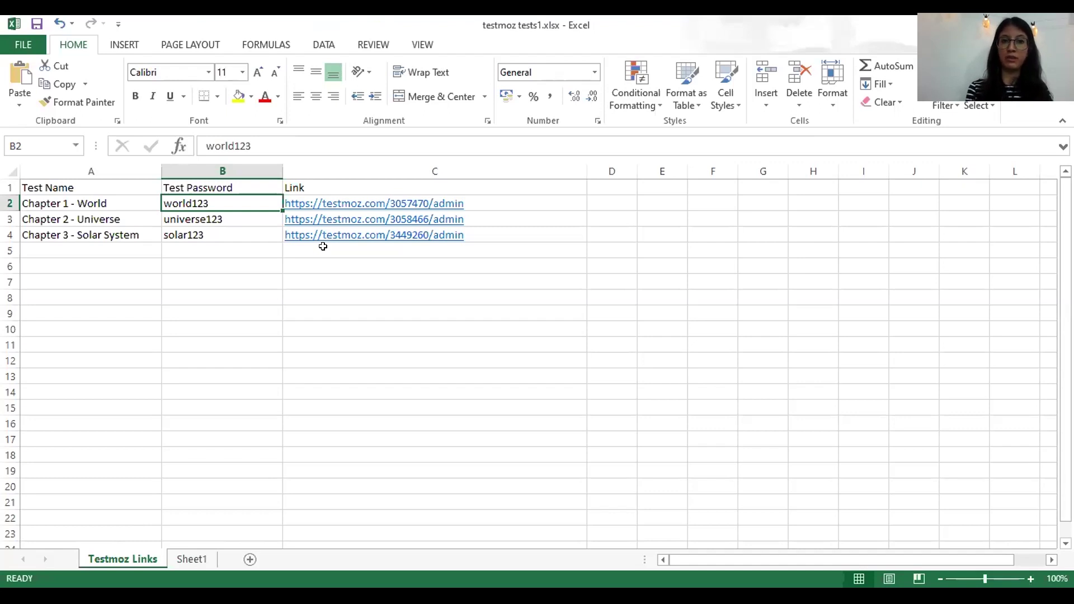
- Put the Chapter 3 admin link into cell C5 as well
left_click(394, 257)
key("ctrl+v")
key("Return")
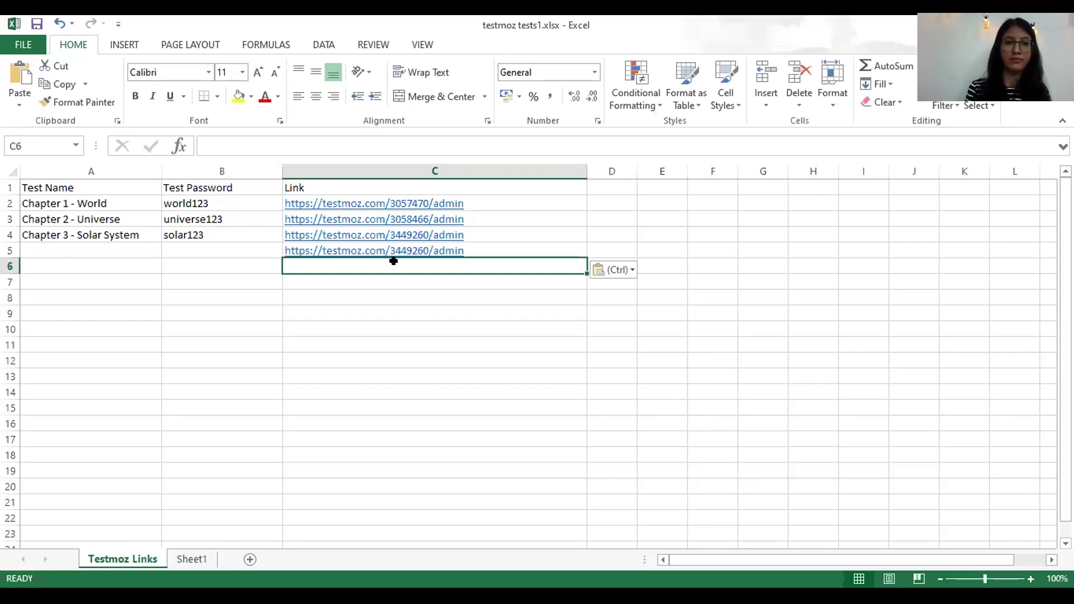
key("Up")
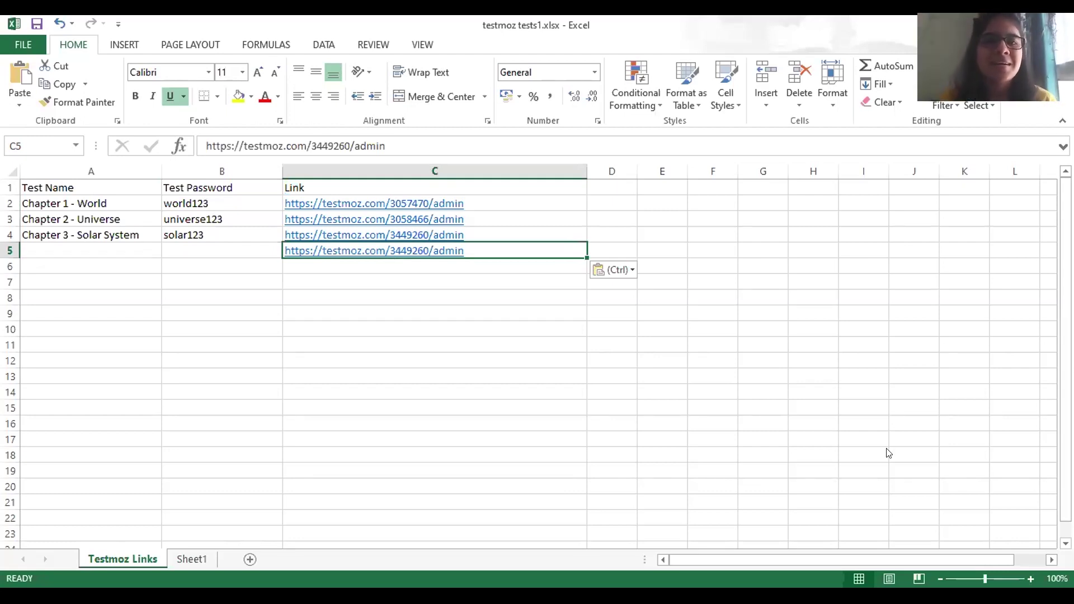
key("alt+Tab")
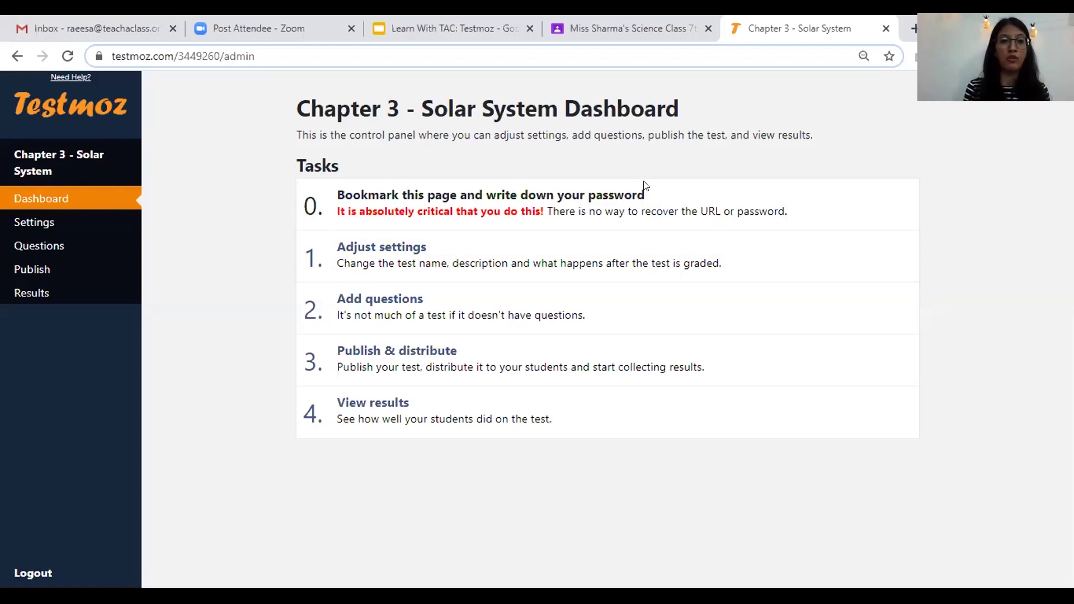
- Star the test's admin dashboard page as a Chrome bookmark and confirm with Done
left_click(888, 56)
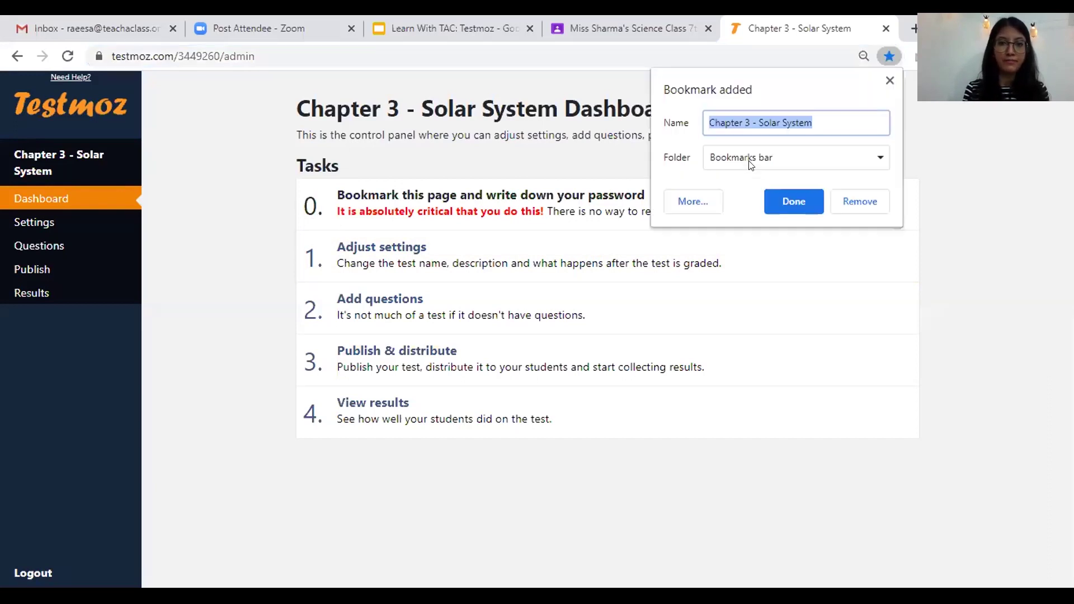
left_click(786, 197)
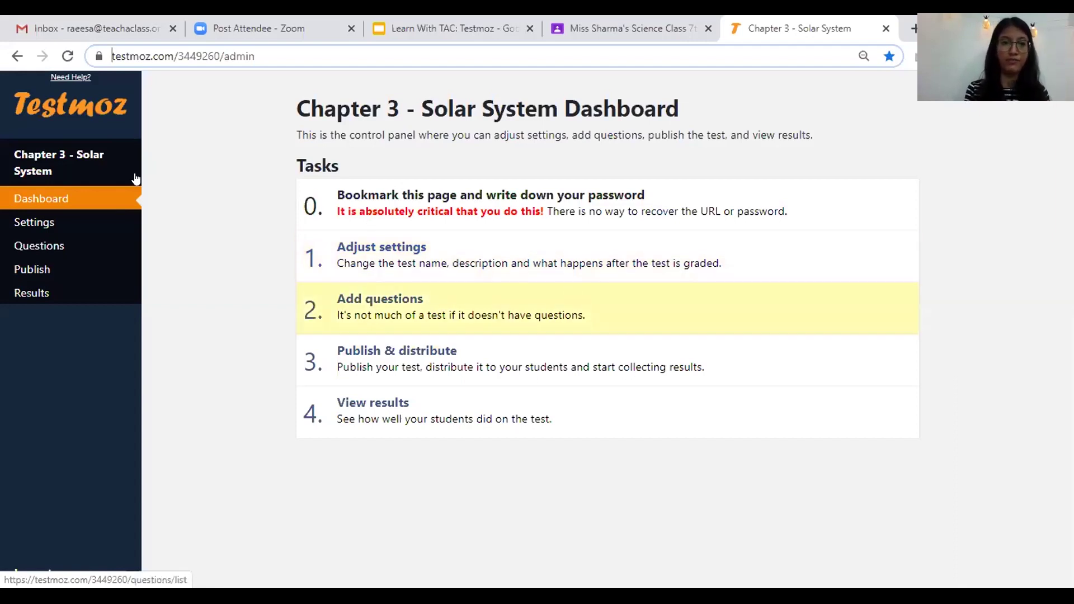
- Open Adjust settings and check the Test Name field reading 'Chapter 3 - Solar System'
left_click(395, 248)
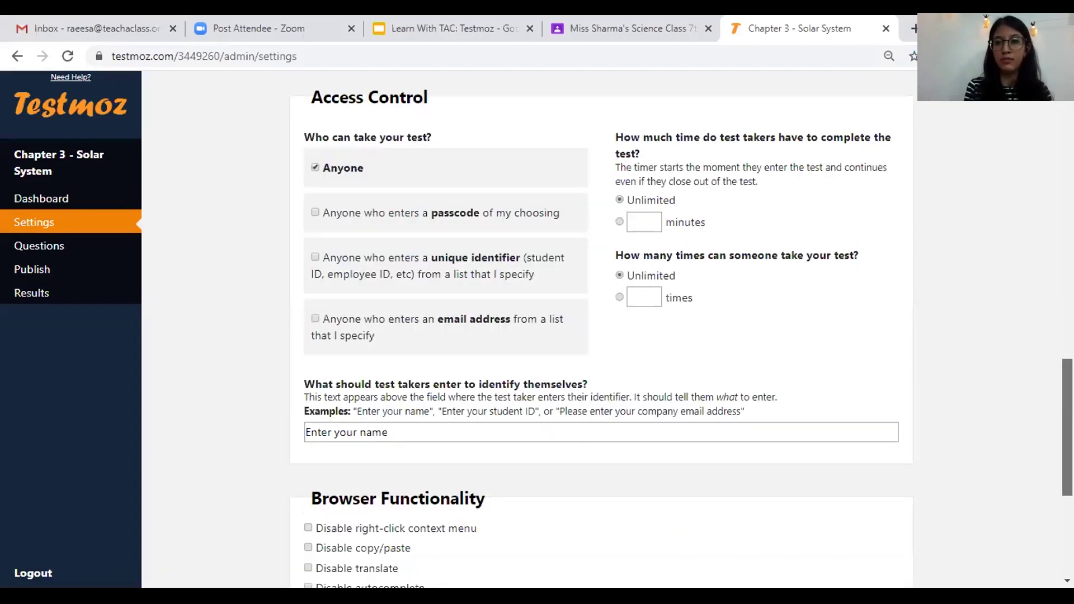
scroll(601, 330, "up", 10)
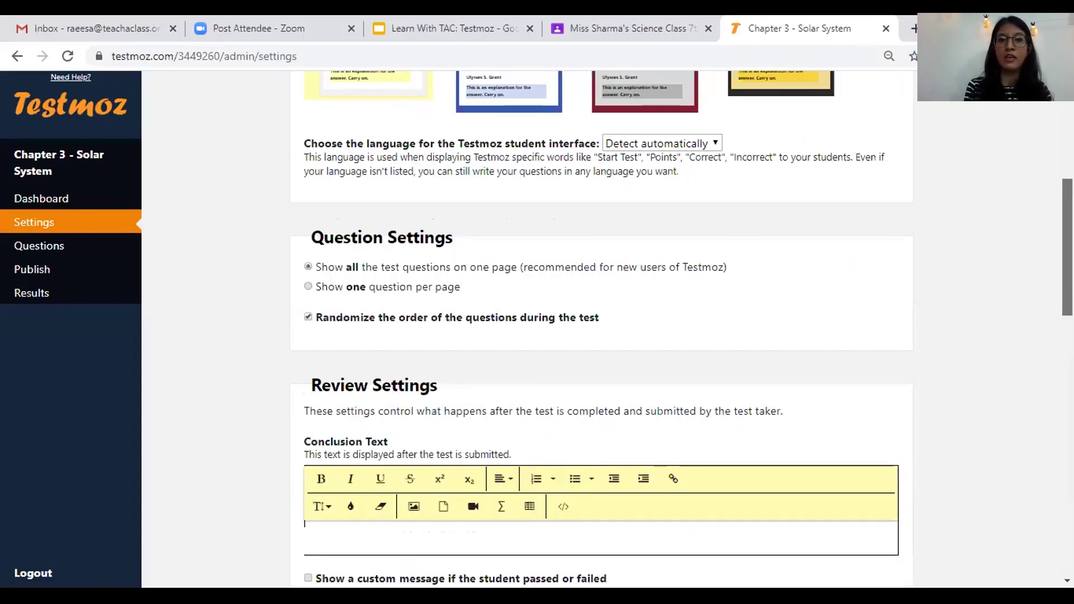
scroll(601, 330, "up", 6)
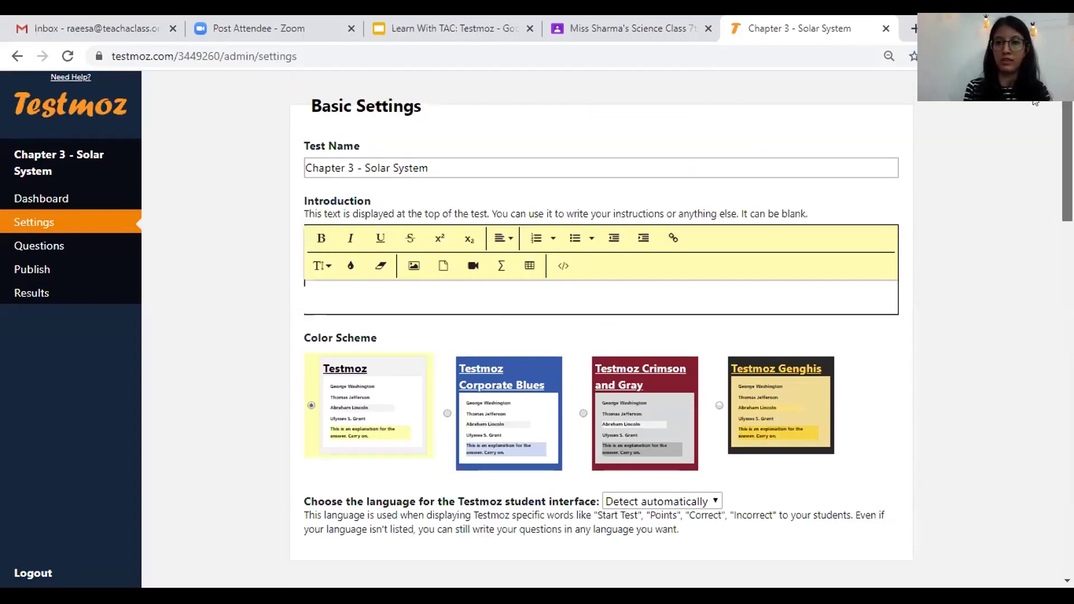
left_click(507, 150)
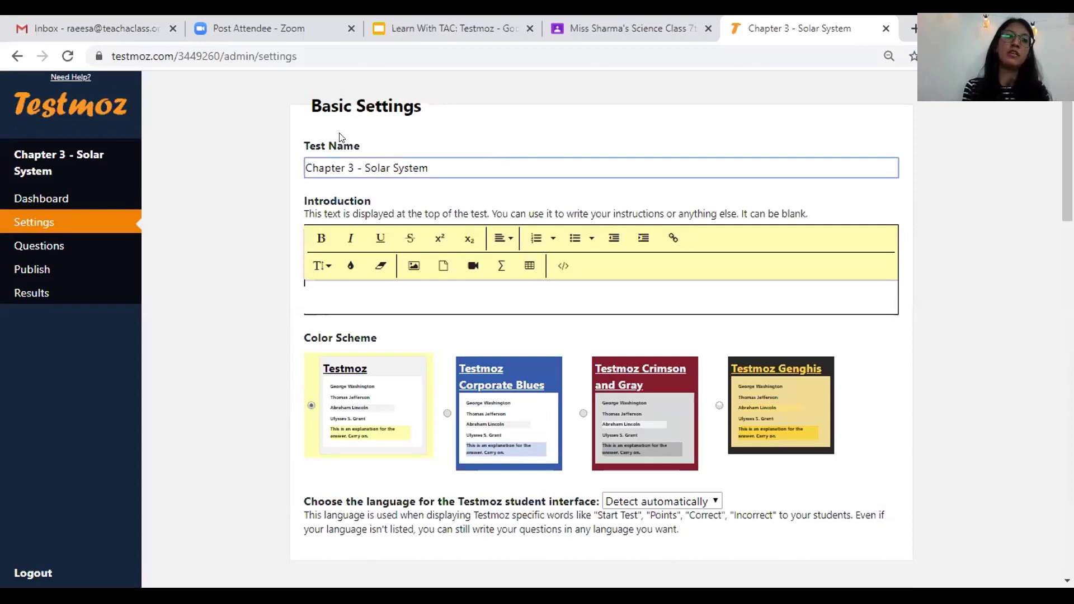
left_click_drag(391, 147, 293, 147)
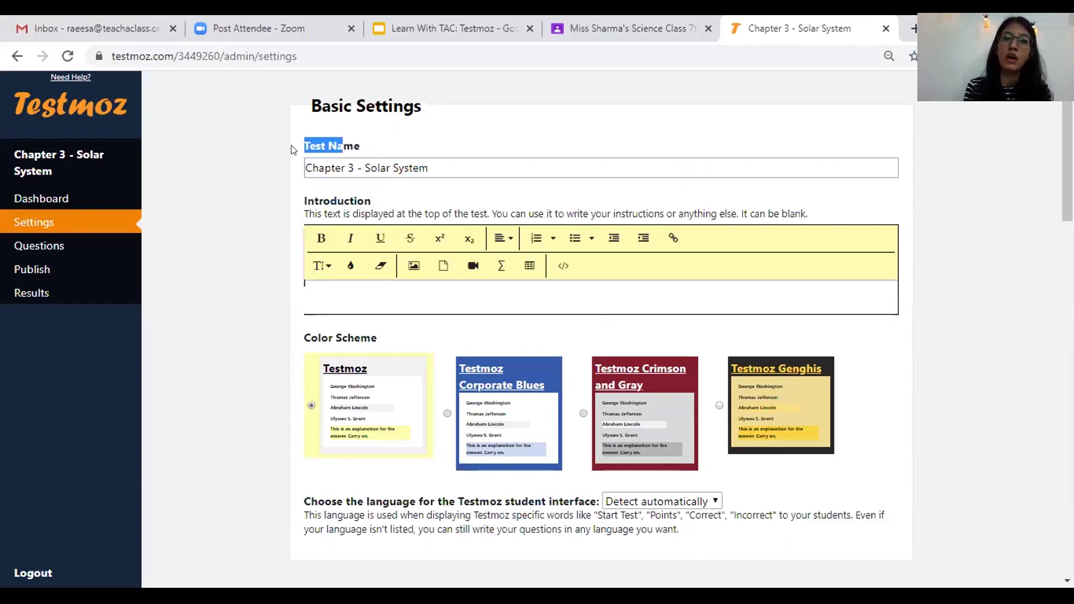
left_click(424, 159)
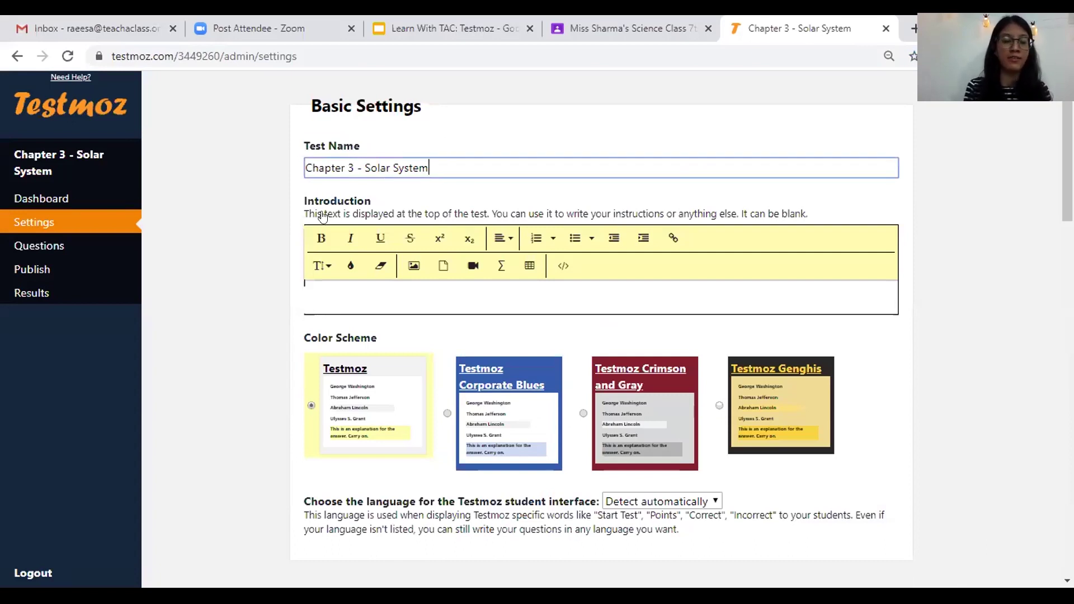
left_click(345, 288)
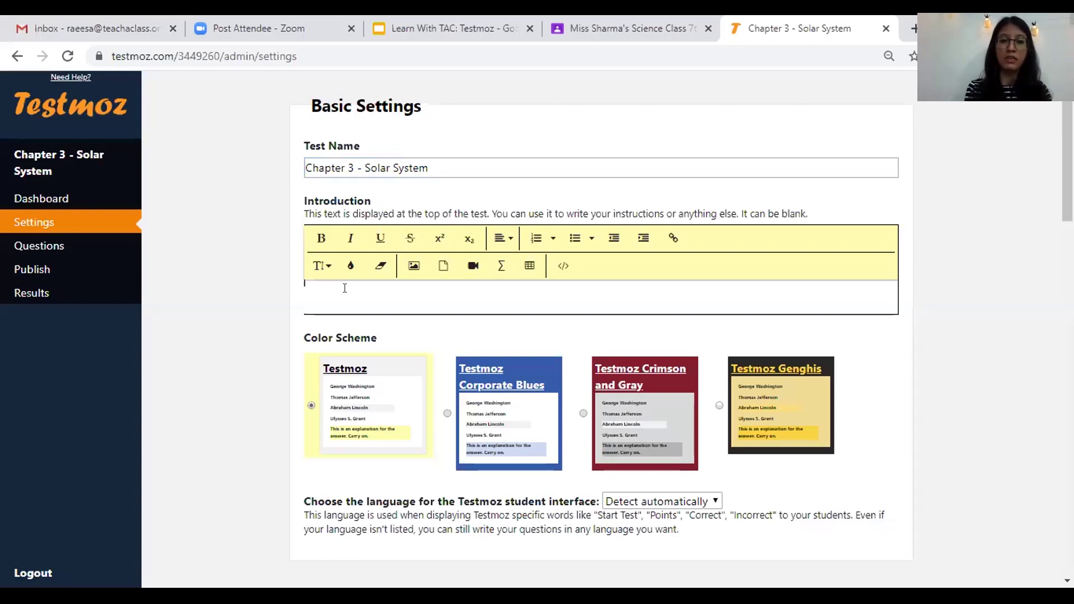
- Write '1. All questions are mandatory.' and '2. Please read the questions carefully before answering.'
type("1. ")
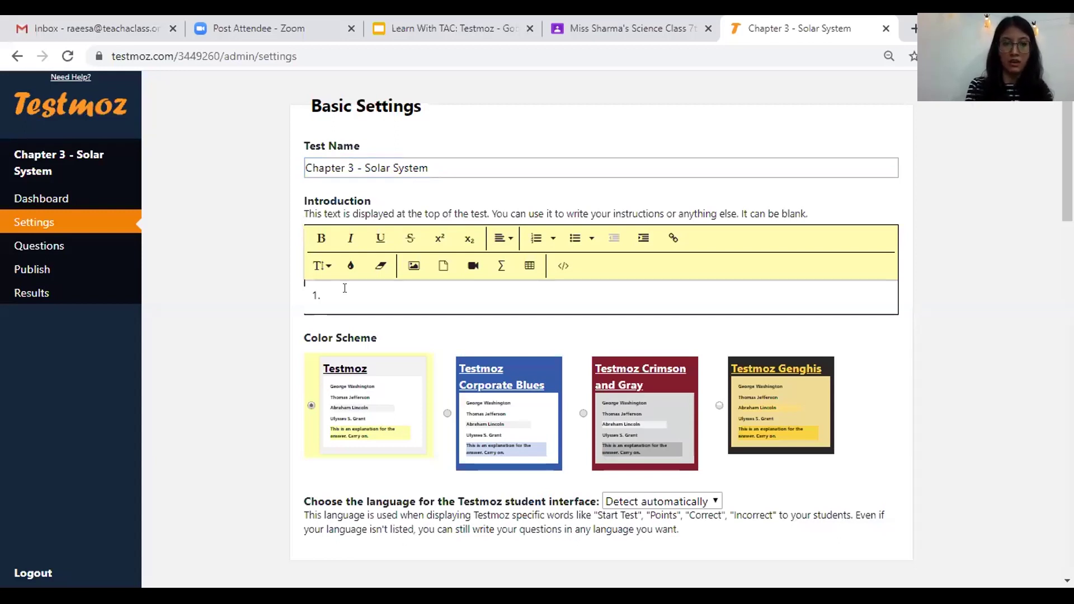
type("All ")
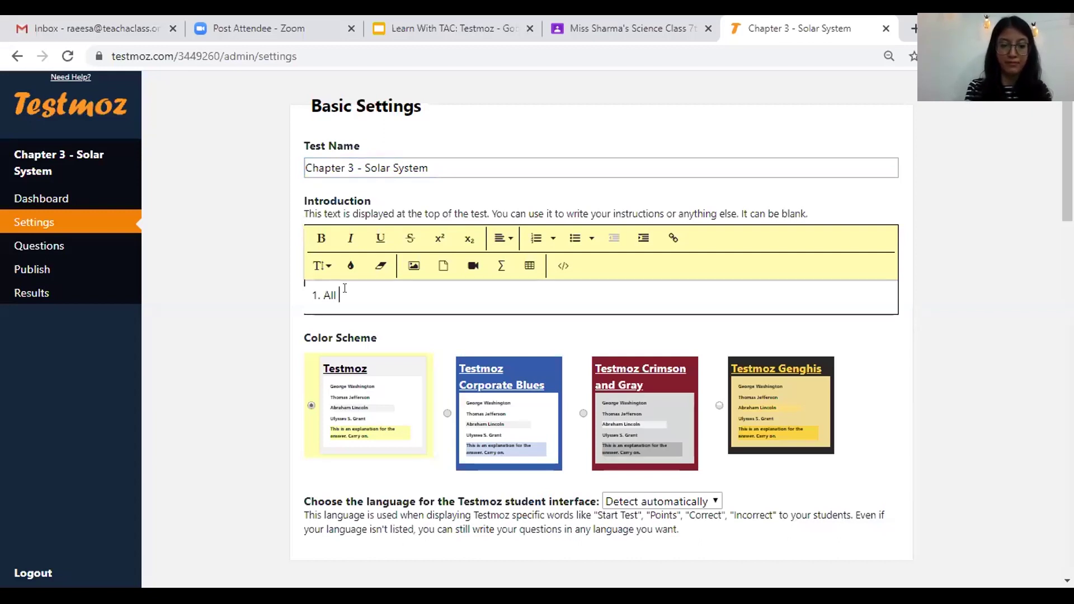
type("questions")
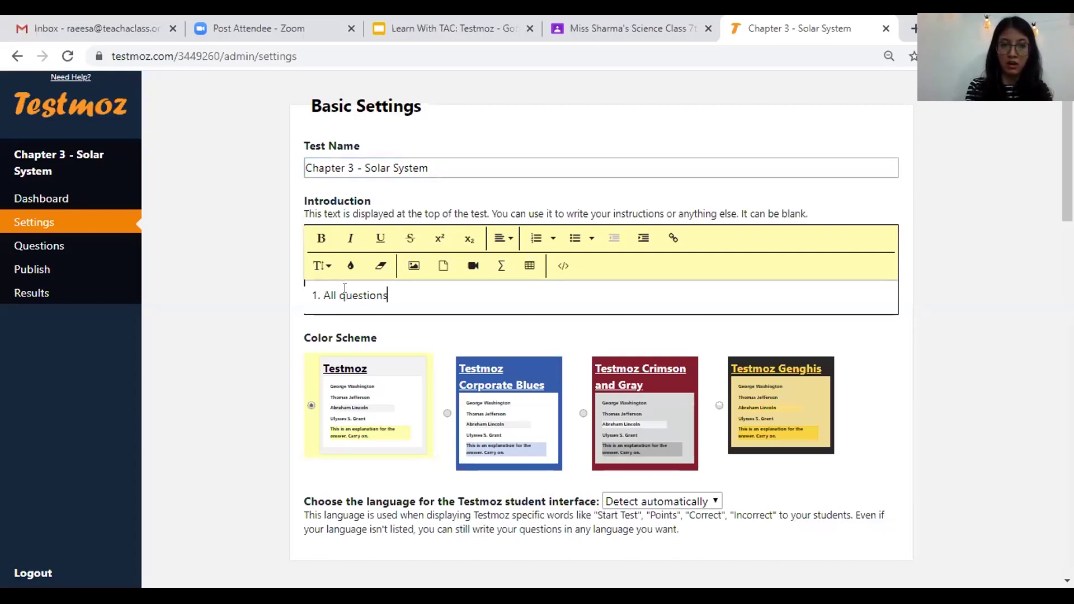
type(" are mandatory")
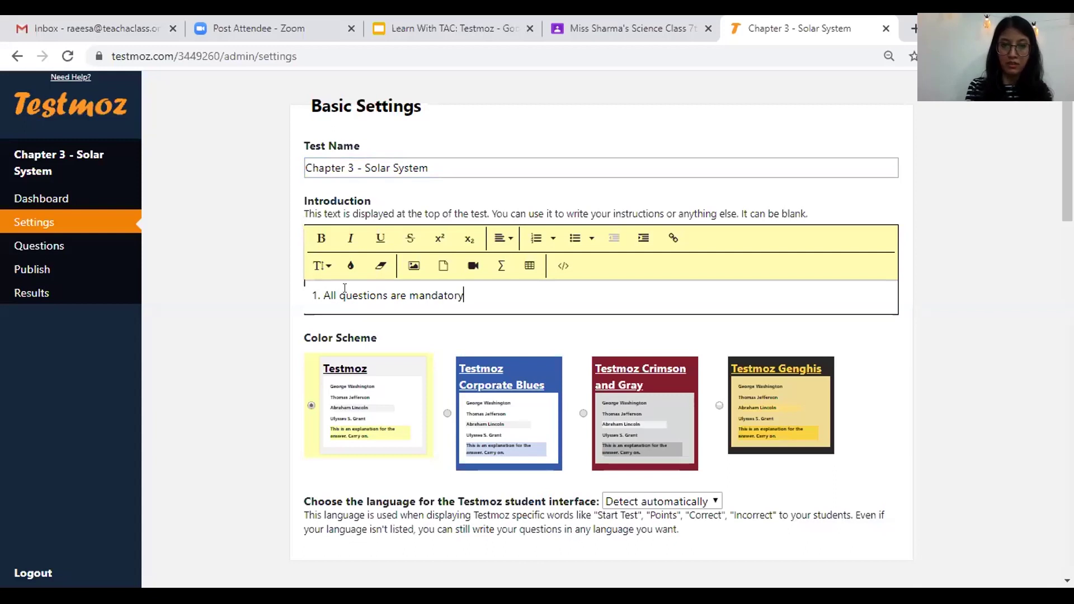
type(".")
key("Return")
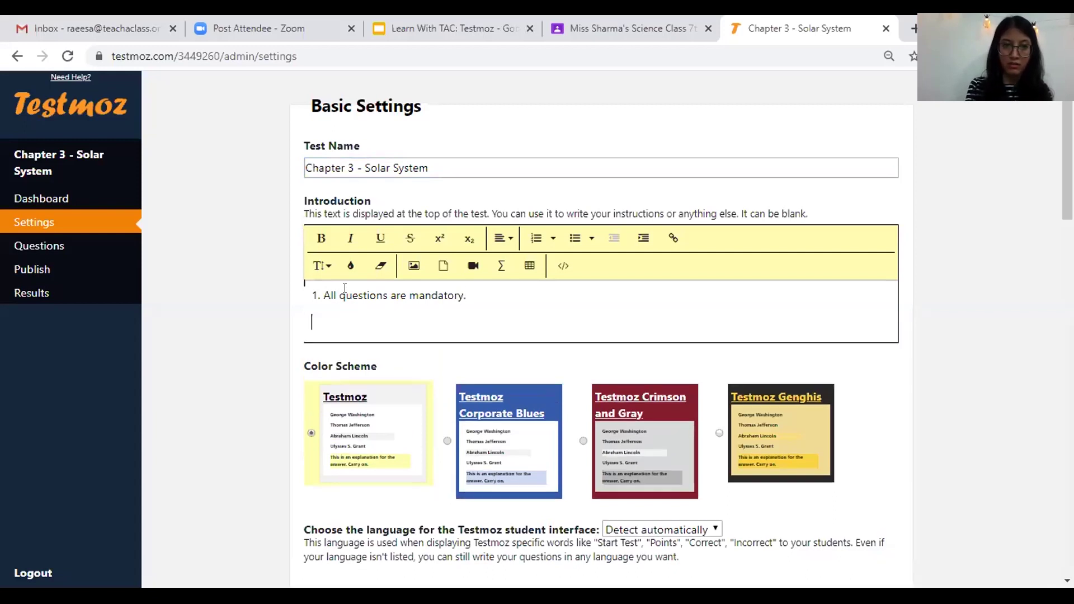
type("2 P")
key("BackSpace")
key("BackSpace")
type(". ")
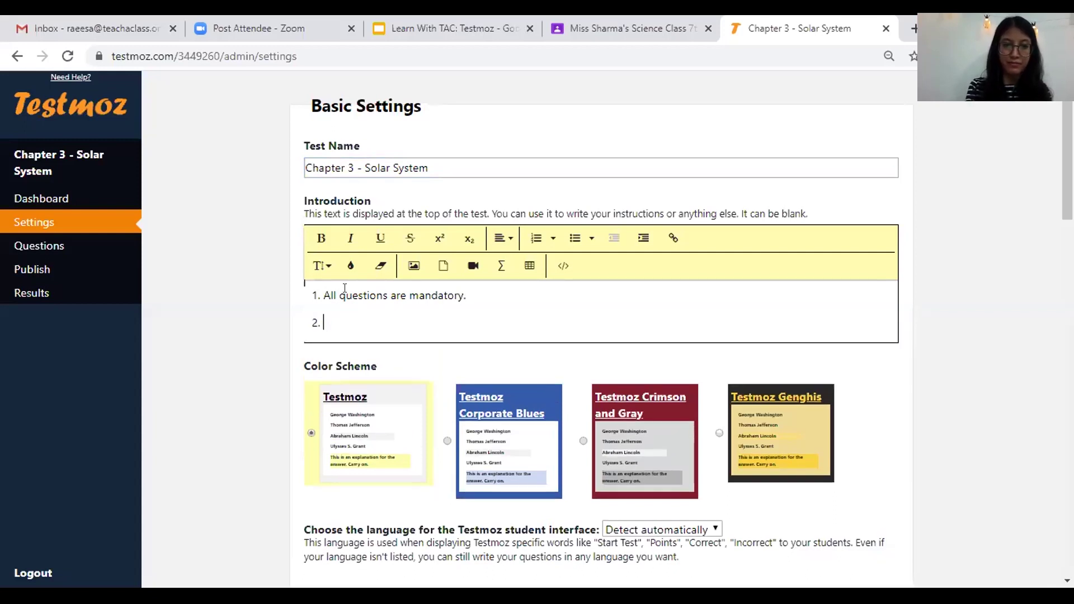
type("Please read the ")
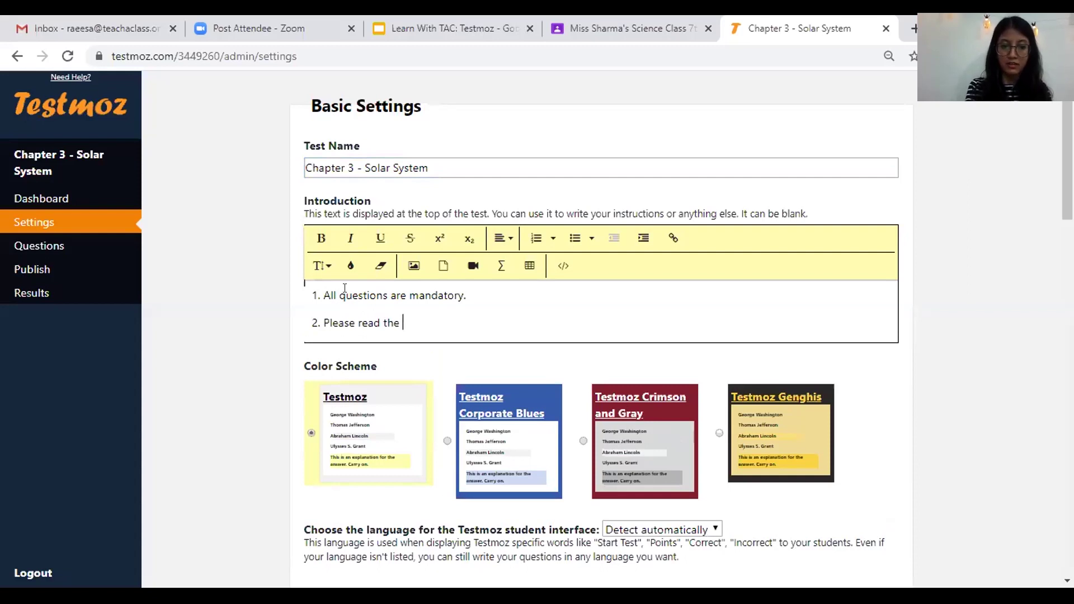
type("questi")
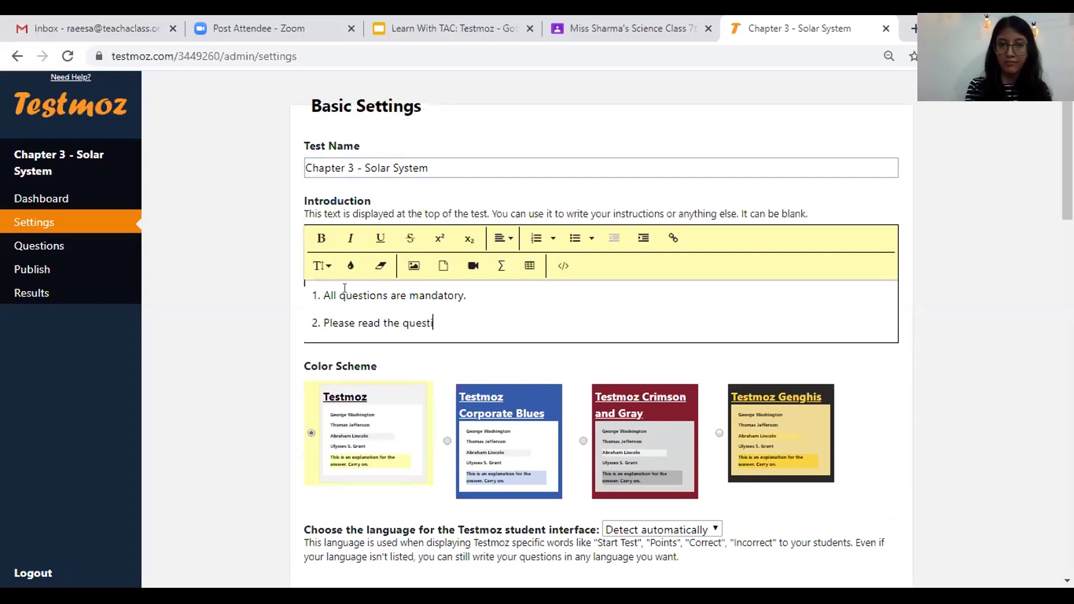
type("ons carefully ")
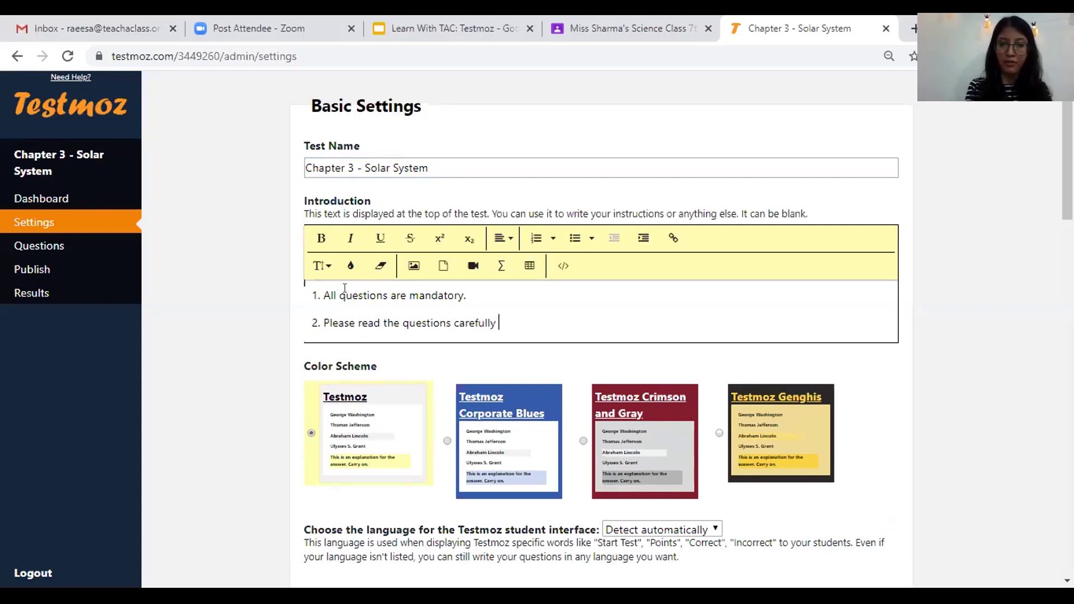
type("before answering.")
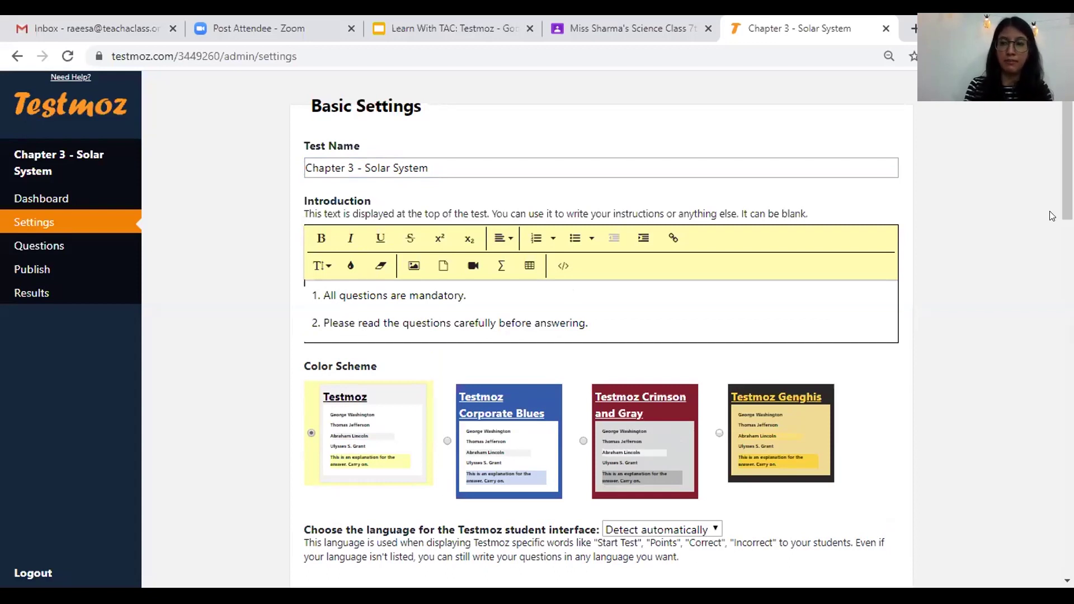
scroll(573, 215, "down", 2)
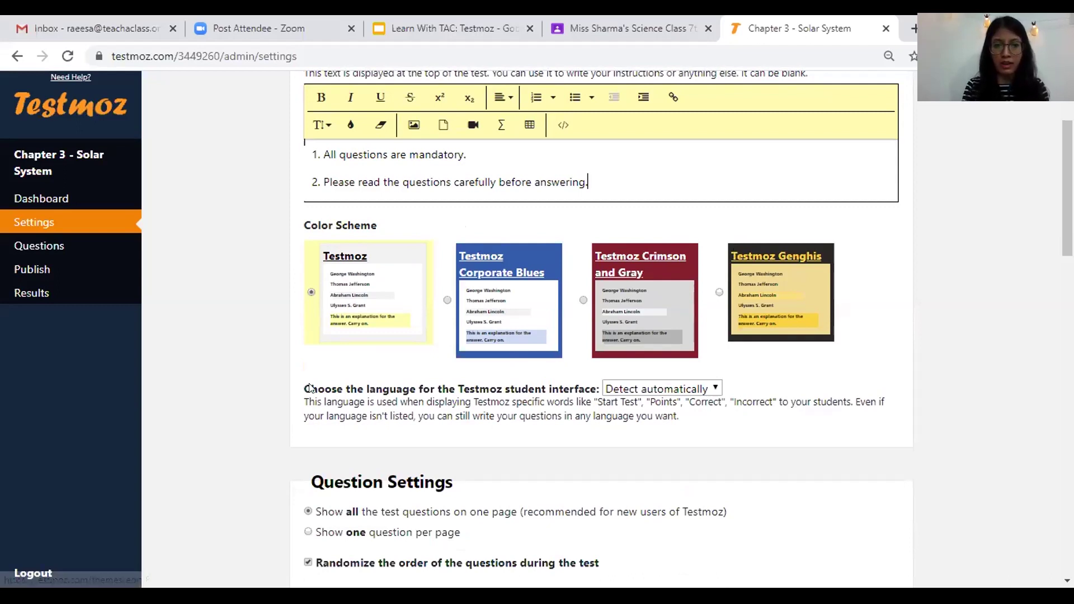
left_click_drag(469, 394, 333, 390)
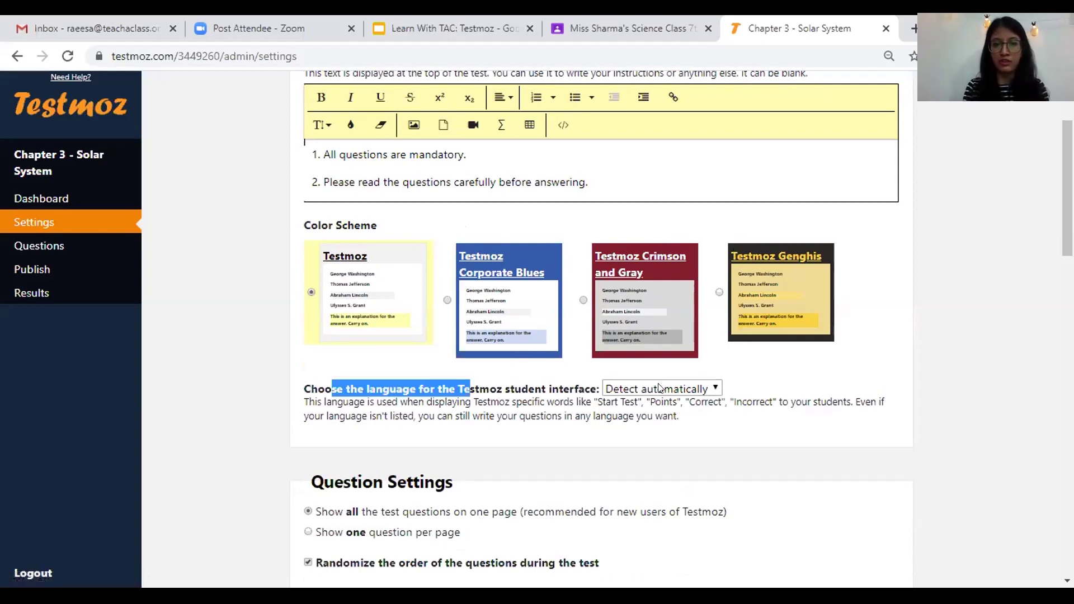
left_click_drag(660, 387, 713, 386)
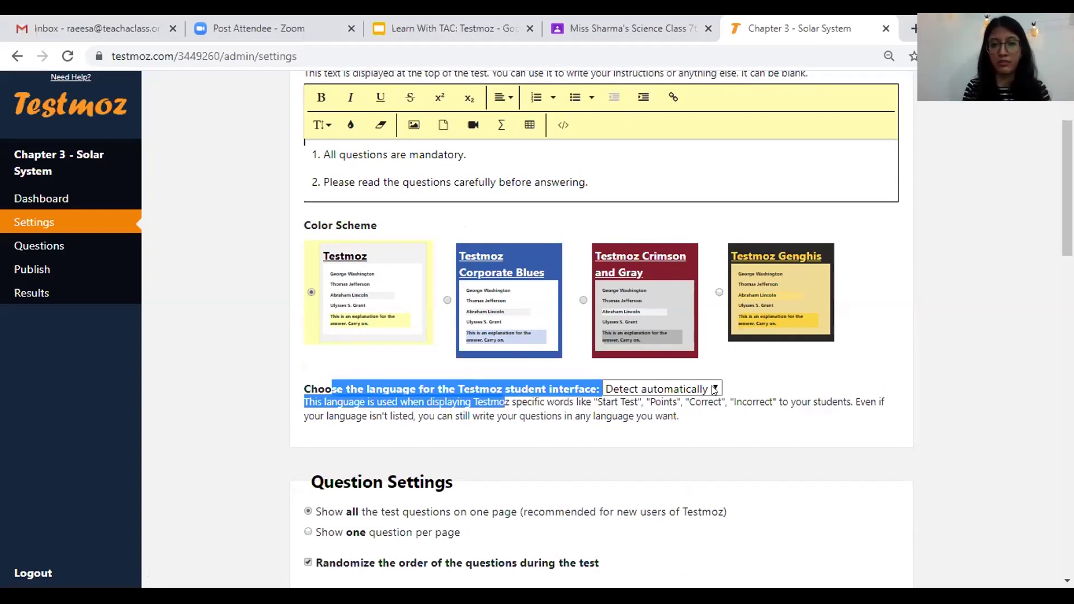
left_click(713, 389)
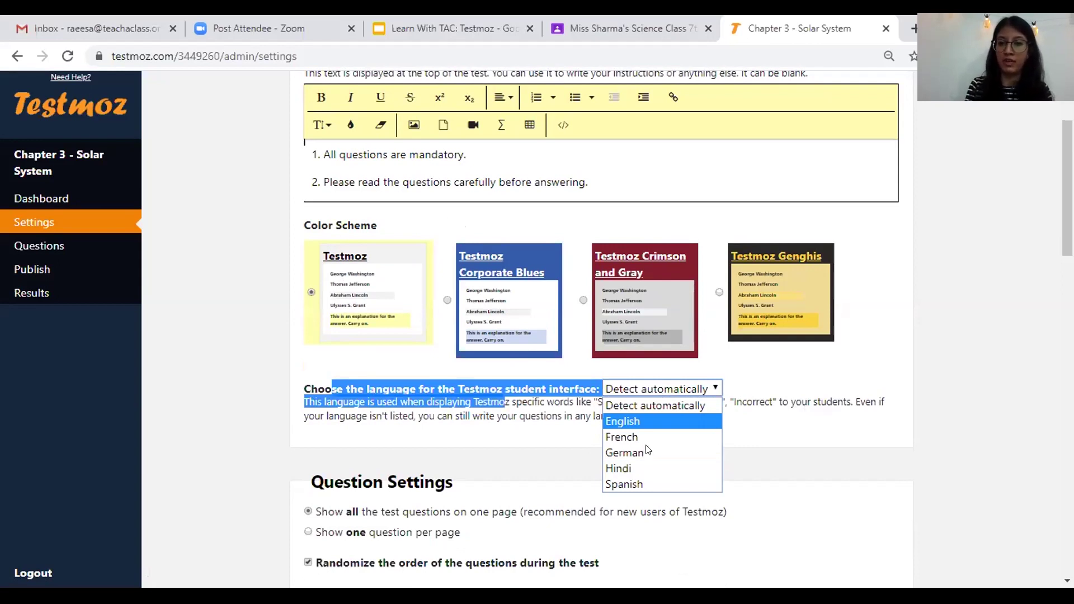
left_click(683, 389)
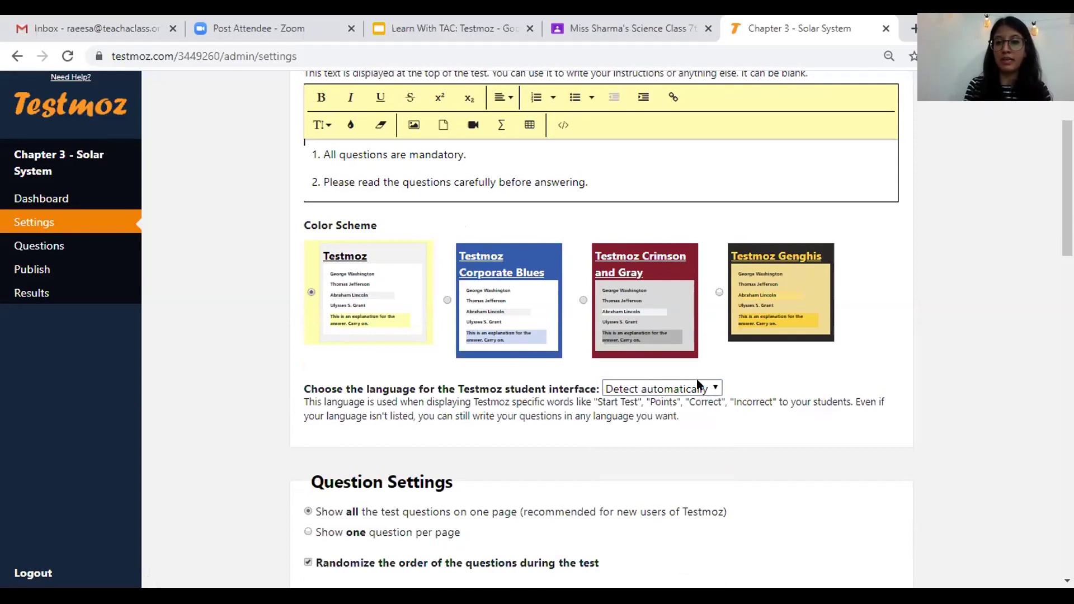
left_click(699, 387)
left_click(729, 389)
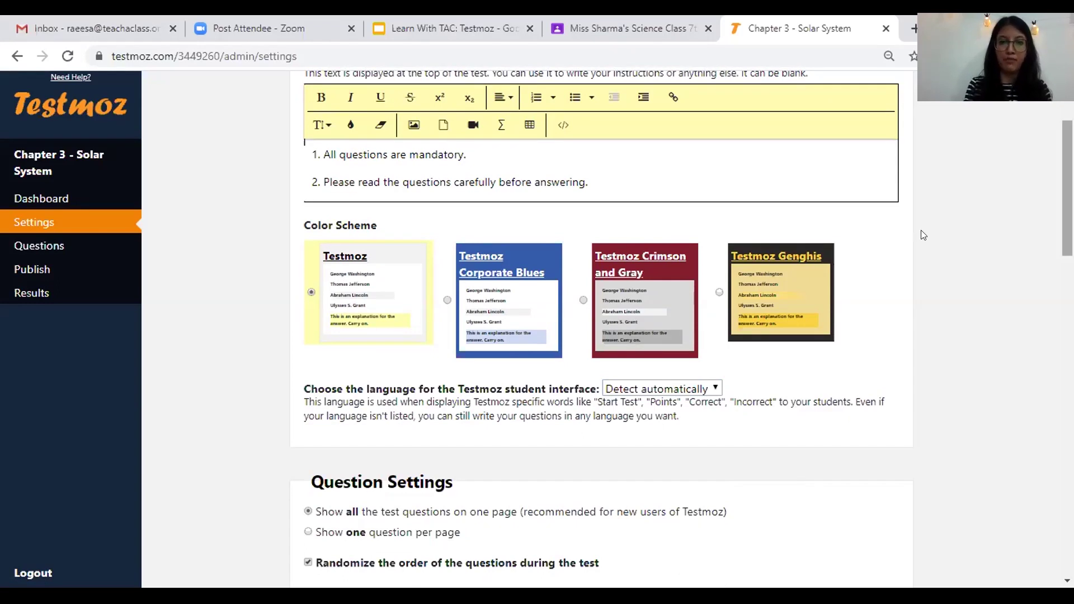
scroll(923, 235, "down", 4)
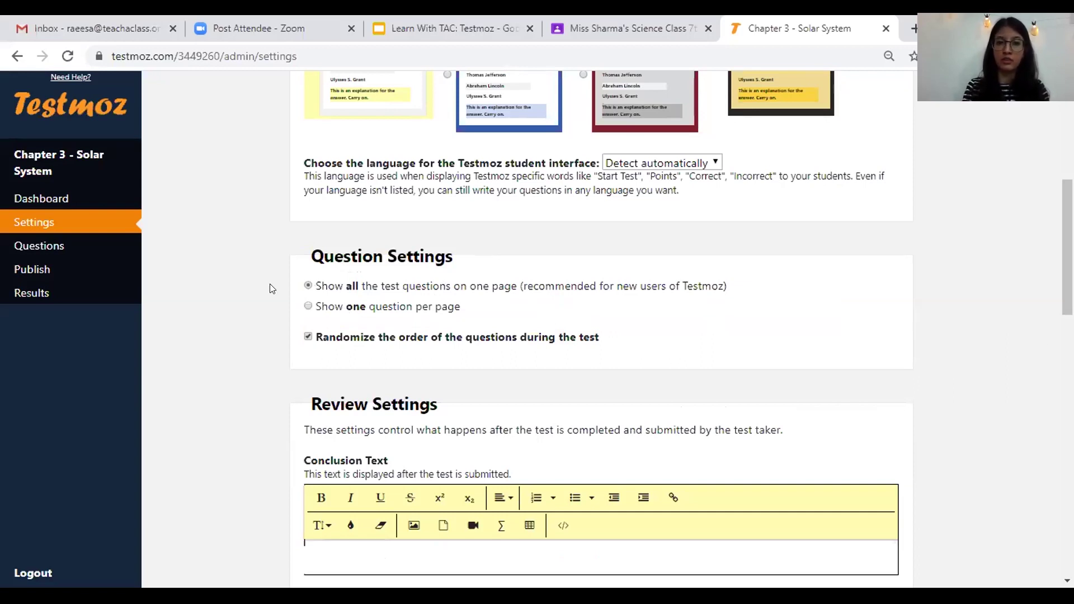
left_click(308, 307)
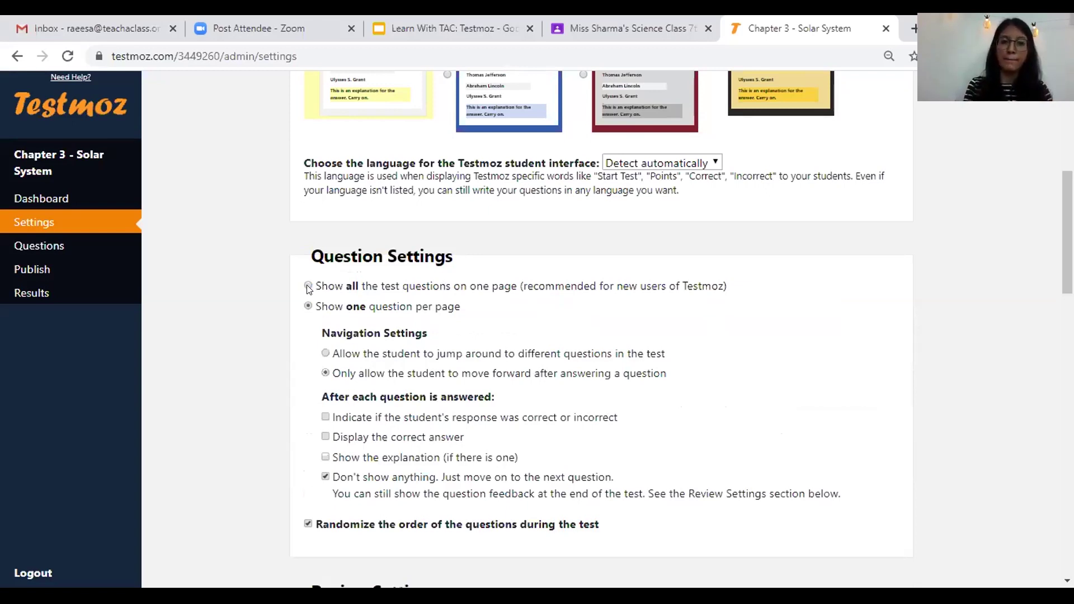
left_click(308, 286)
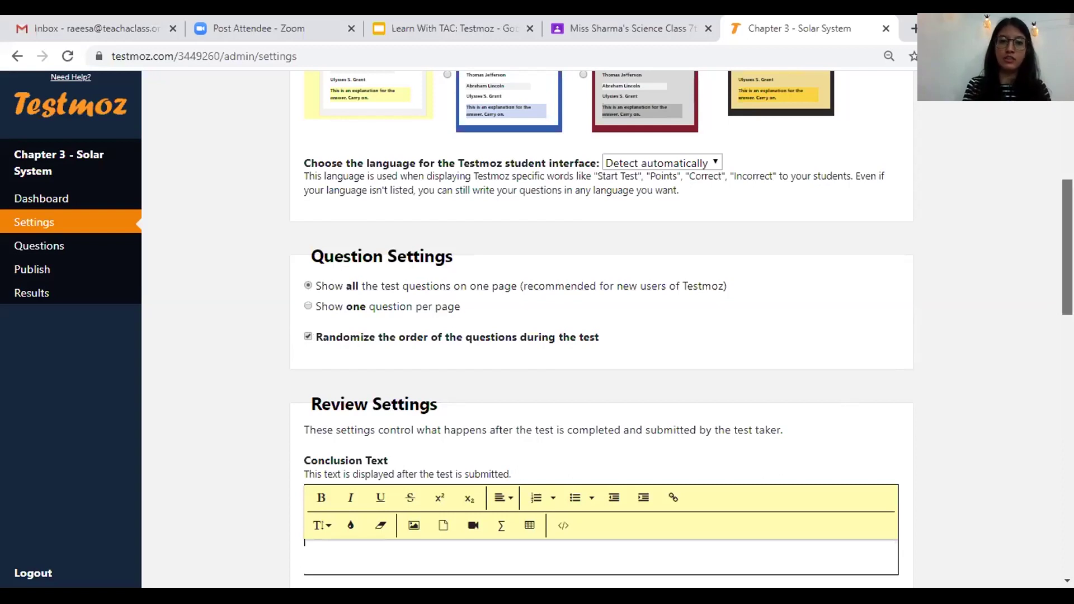
scroll(1068, 246, "down", 2)
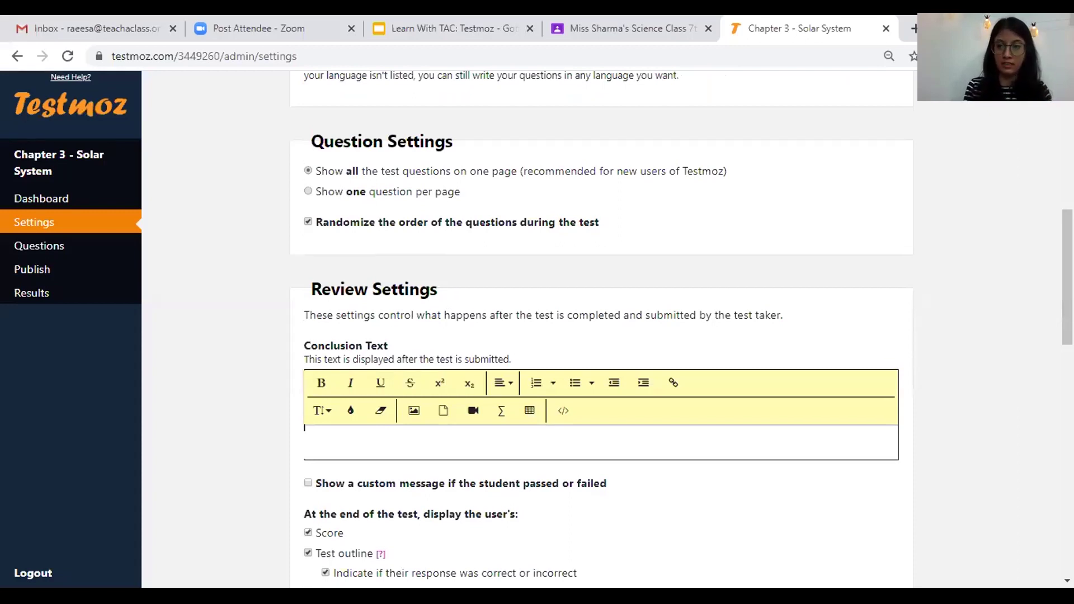
scroll(386, 143, "down", 3)
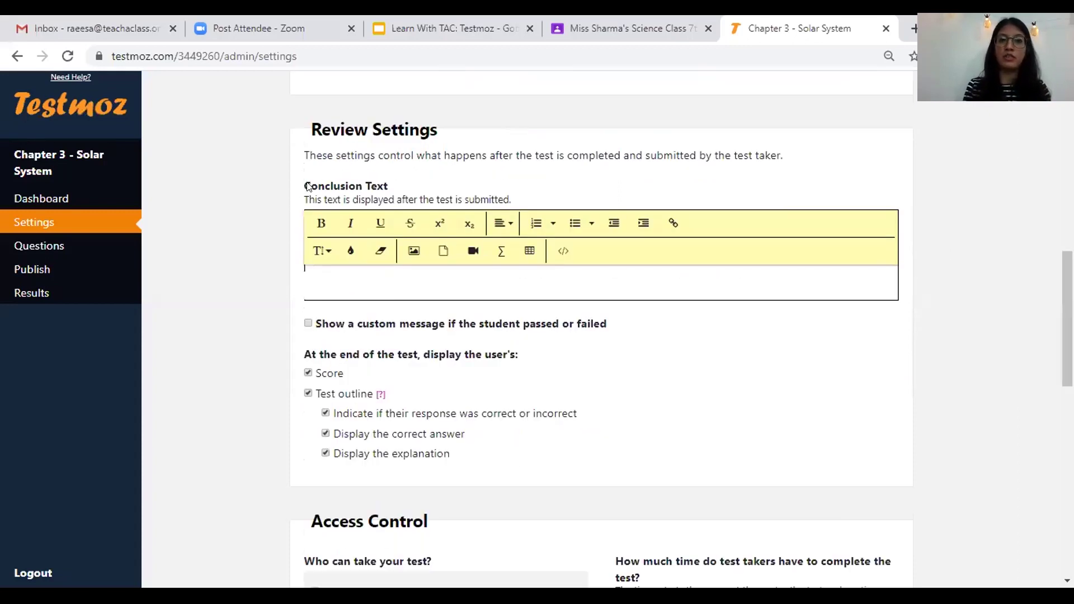
left_click_drag(404, 175, 372, 270)
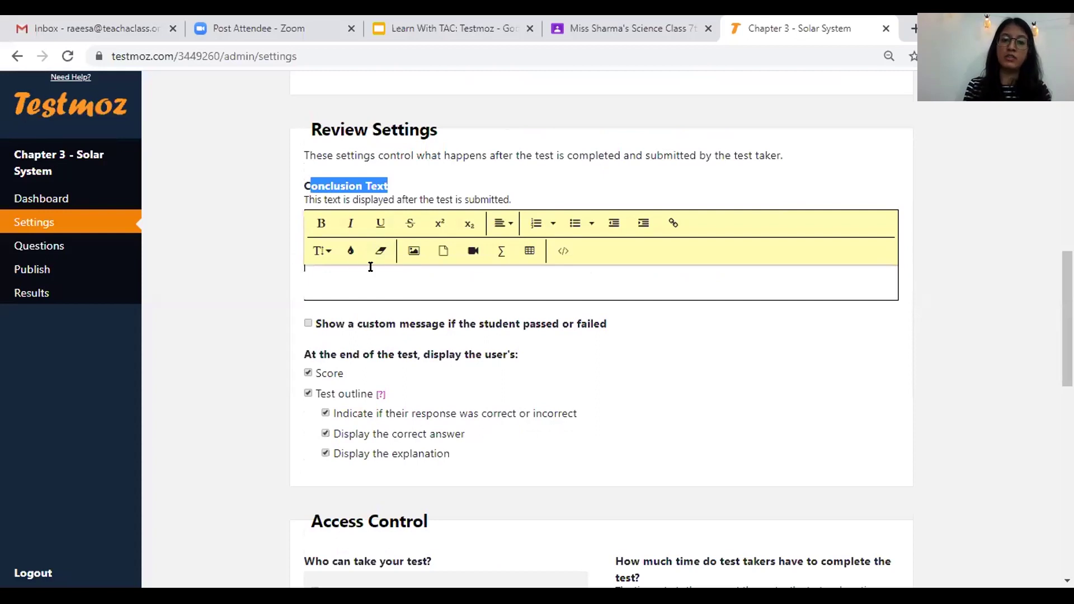
left_click(370, 266)
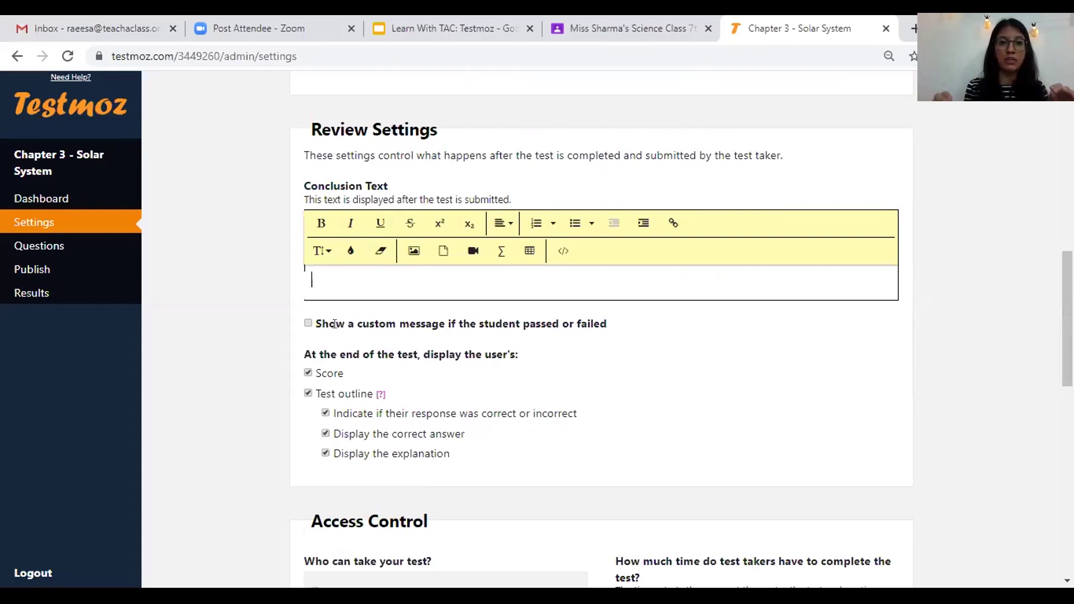
type("Thank you for ")
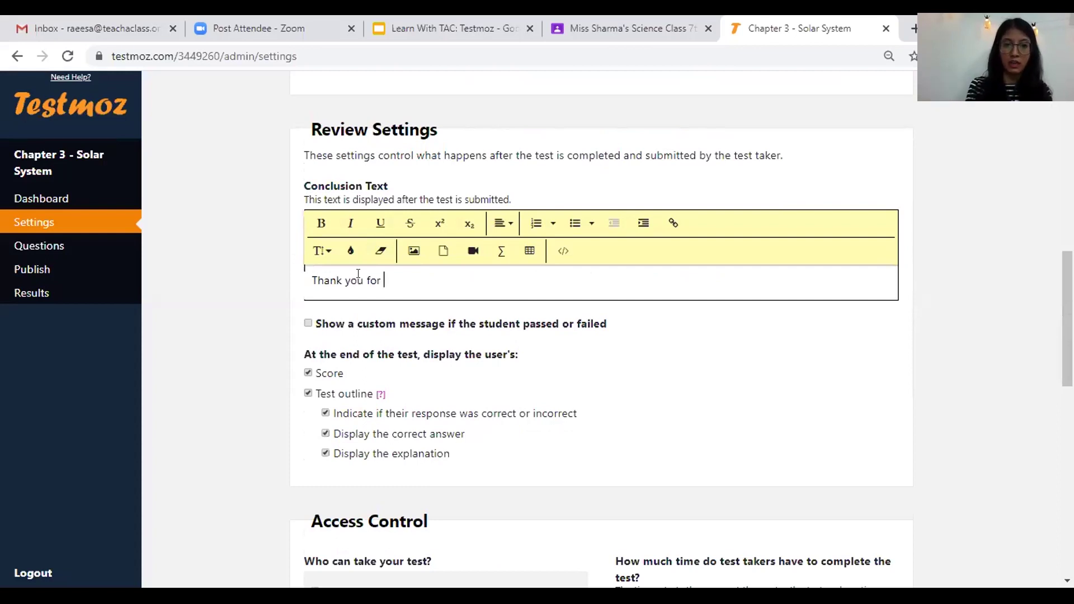
type("taking the test")
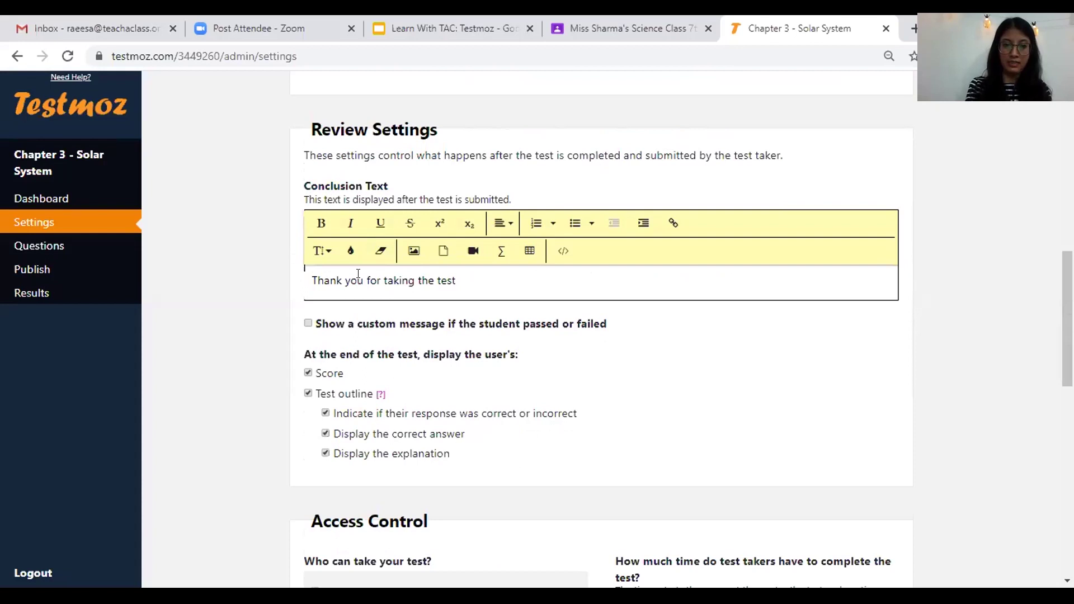
type(".")
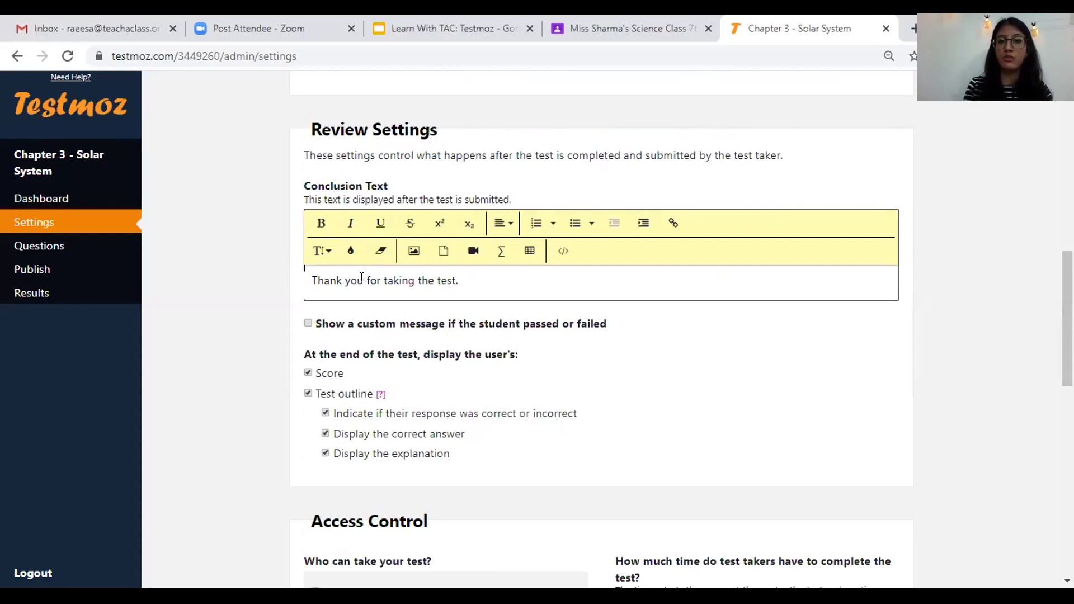
triple_click(360, 277)
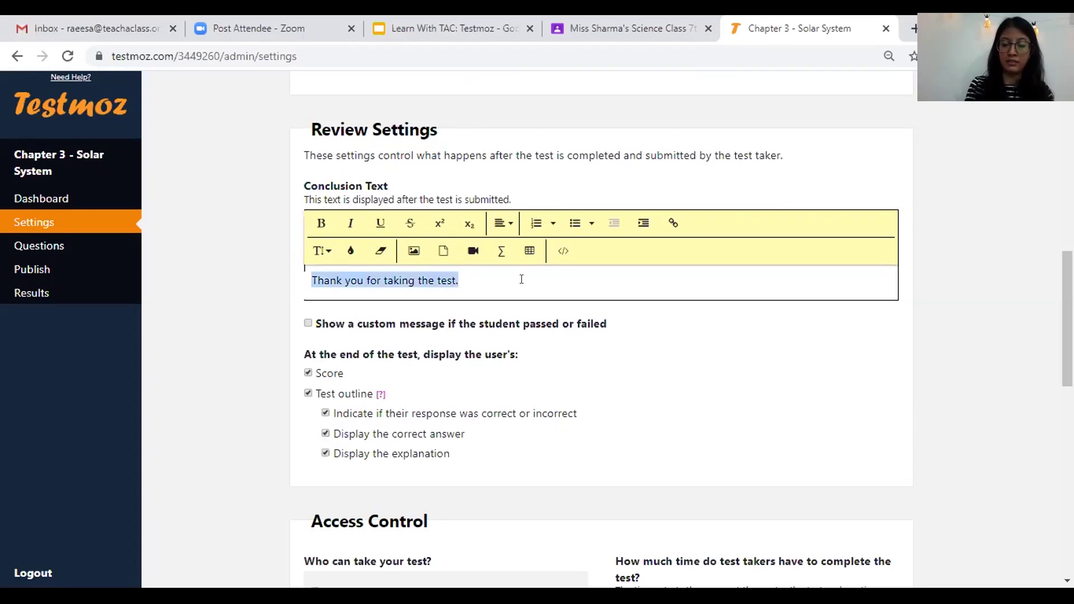
left_click(524, 280)
key("BackSpace")
key("BackSpace")
key("BackSpace")
key("BackSpace")
key("BackSpace")
key("BackSpace")
key("BackSpace")
key("BackSpace")
key("BackSpace")
key("BackSpace")
key("BackSpace")
key("BackSpace")
key("BackSpace")
key("BackSpace")
key("BackSpace")
key("BackSpace")
key("BackSpace")
key("BackSpace")
key("BackSpace")
key("BackSpace")
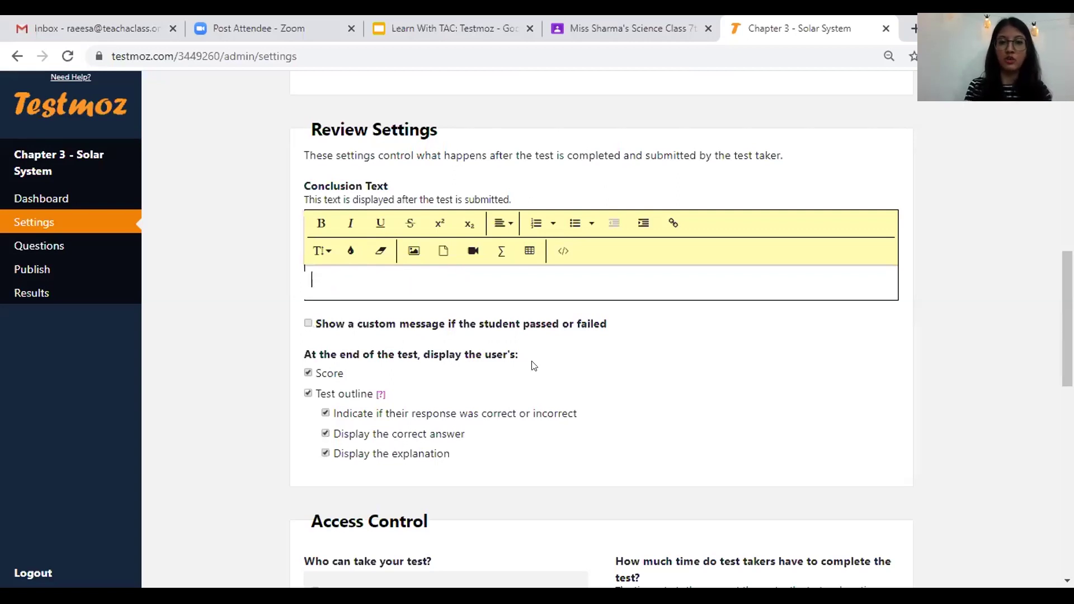
- Enable custom pass/fail messages with passing score 75, 'Great job!' for pass and 'Please work harder!' for fail
left_click(309, 323)
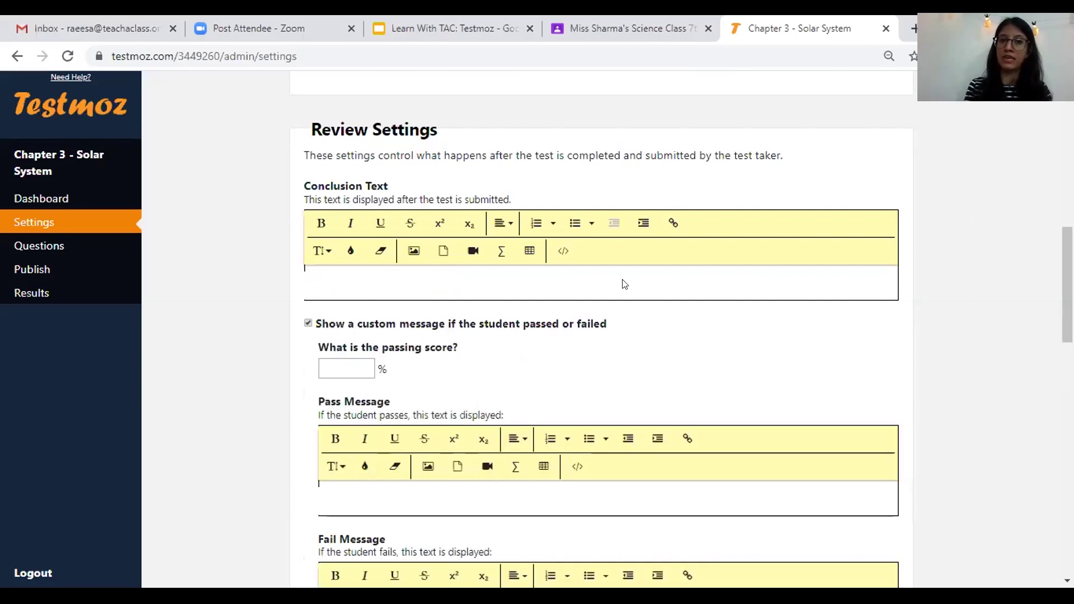
scroll(334, 278, "down", 2)
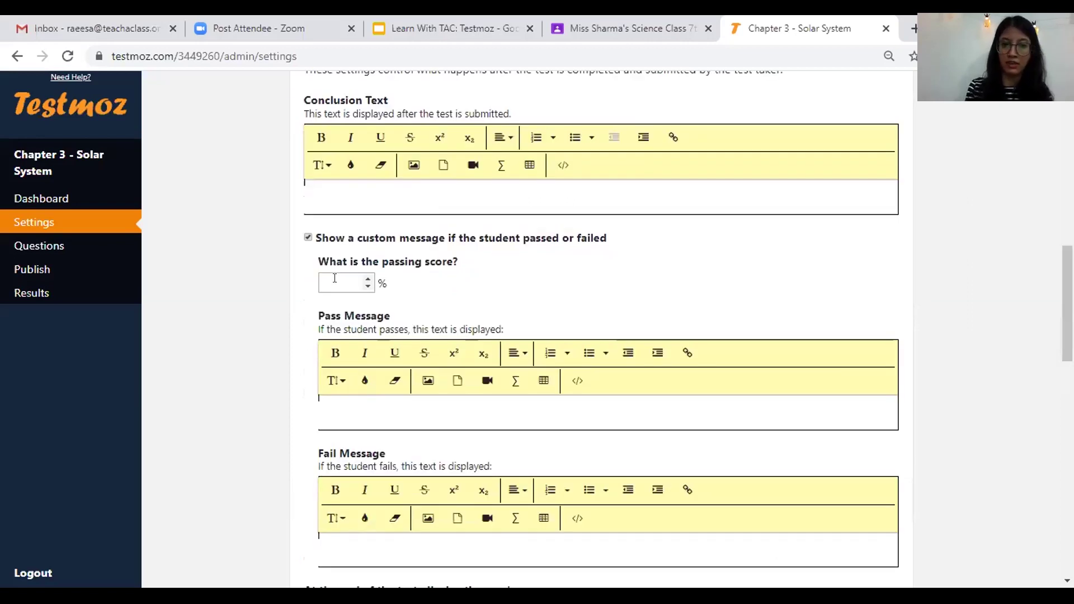
type("75")
left_click(346, 400)
type("Great ")
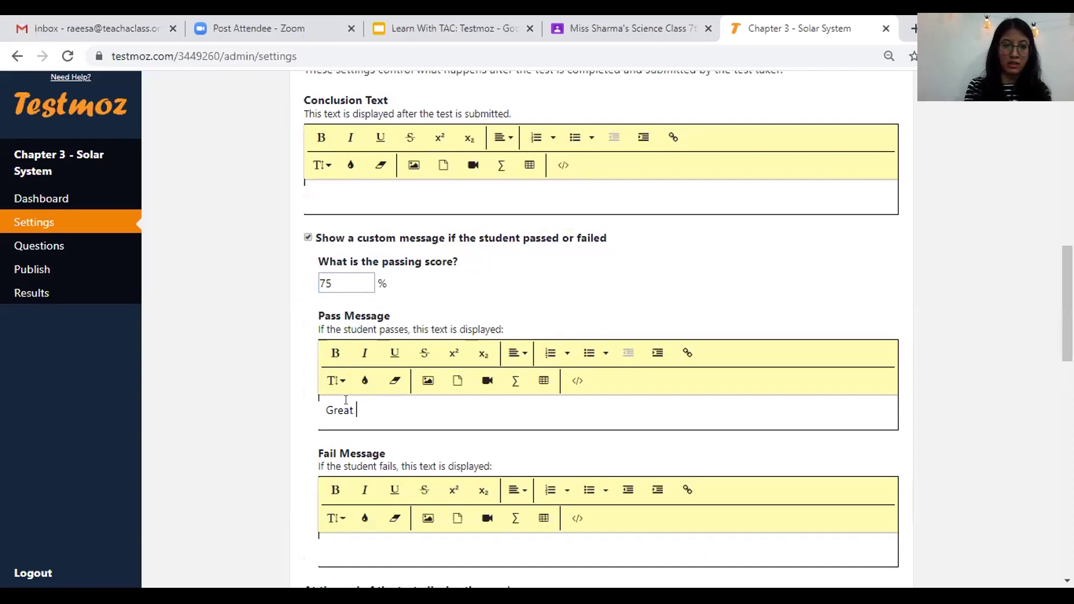
type("job!")
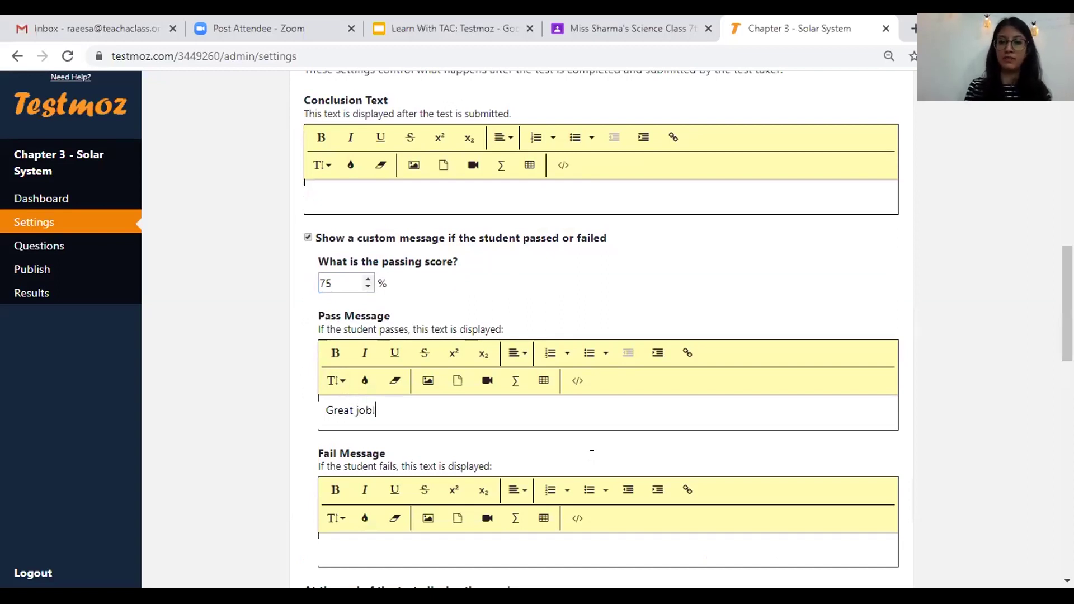
scroll(591, 454, "down", 2)
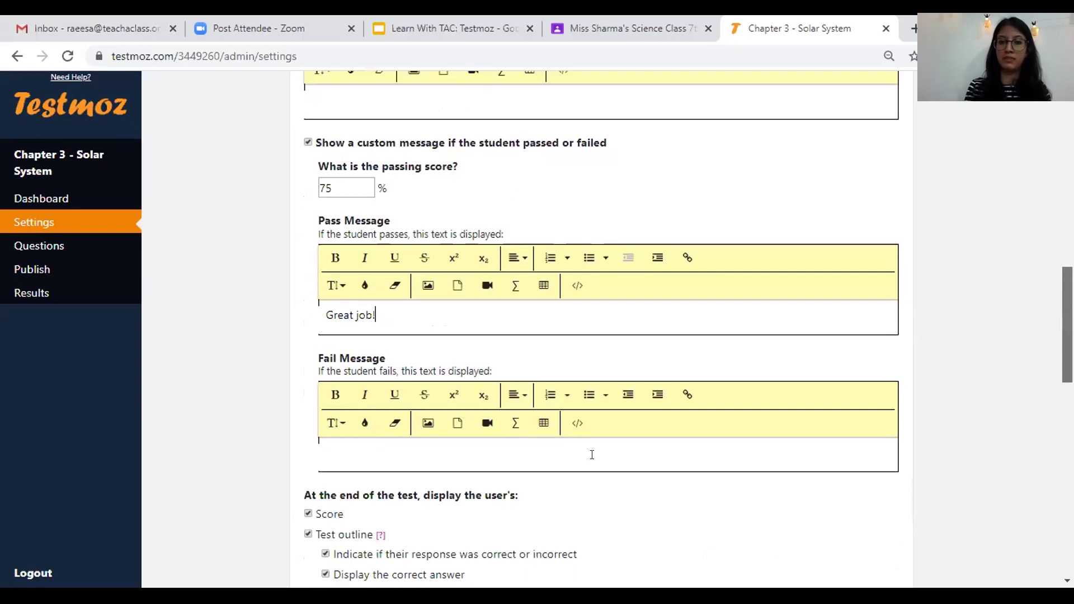
left_click(591, 454)
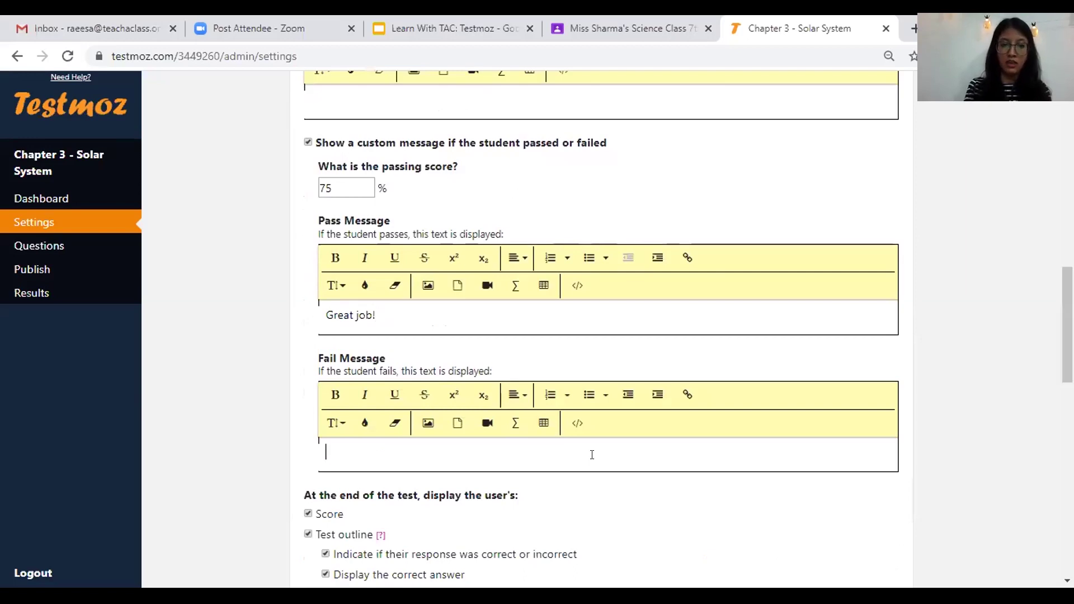
type("Please work harder!")
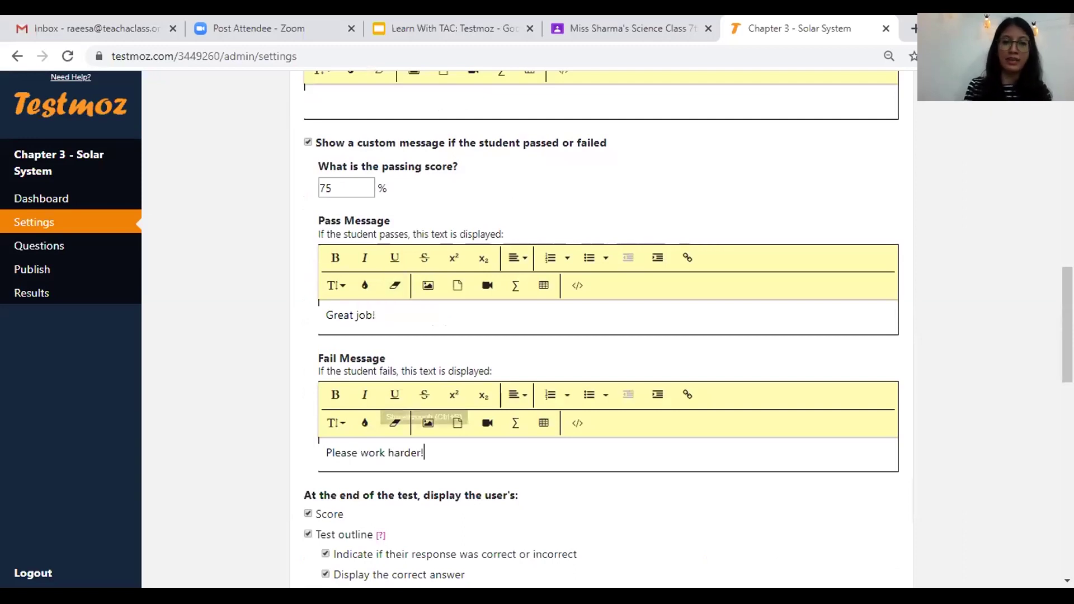
scroll(571, 372, "down", 3)
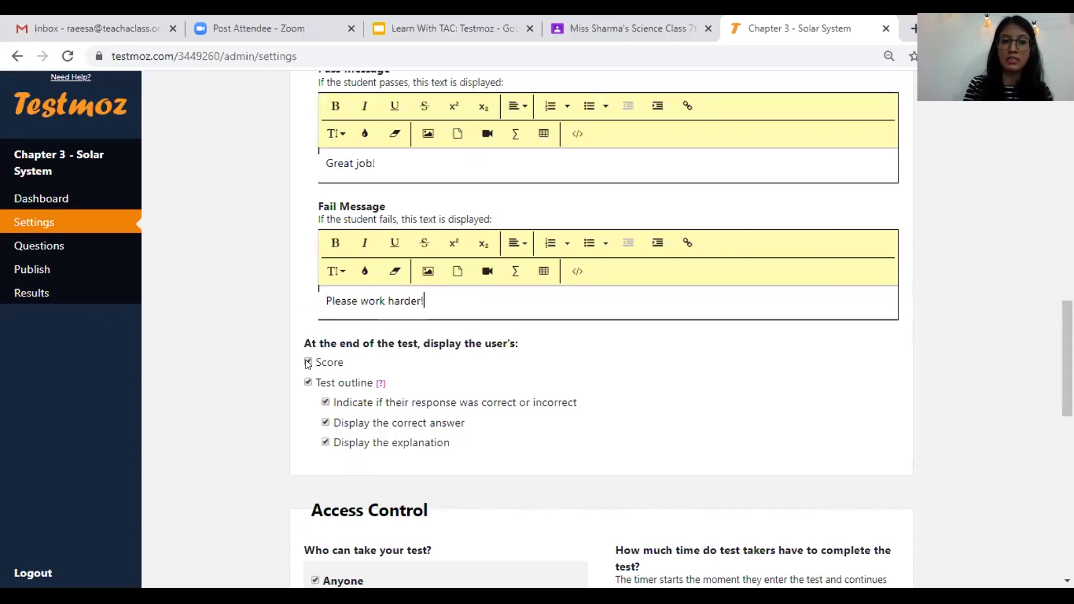
- Keep the score displayed at the end of the test but stop displaying explanations
left_click(308, 363)
left_click(308, 363)
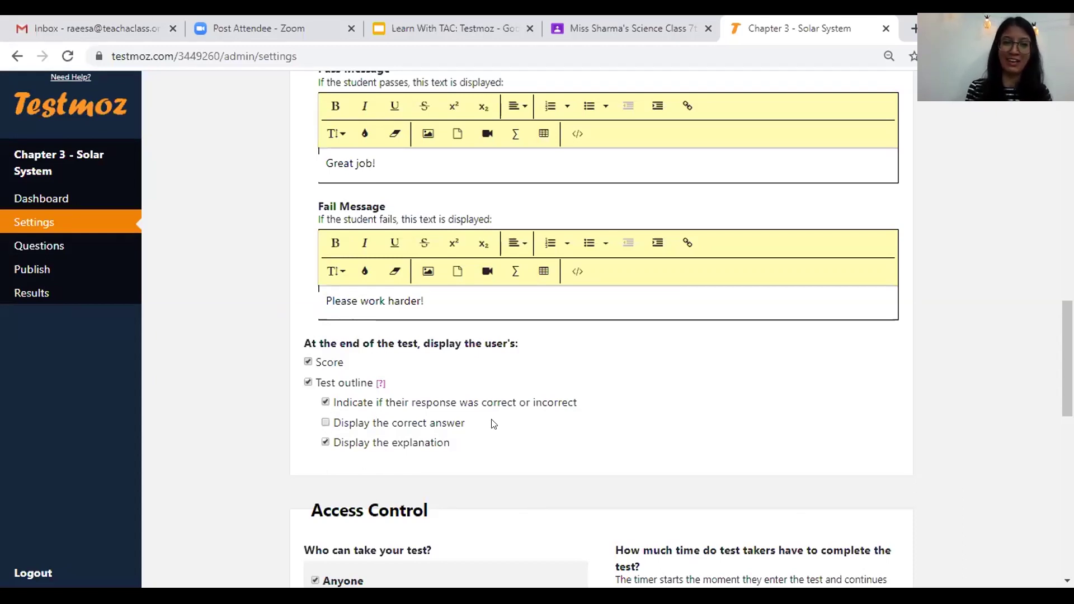
left_click(325, 442)
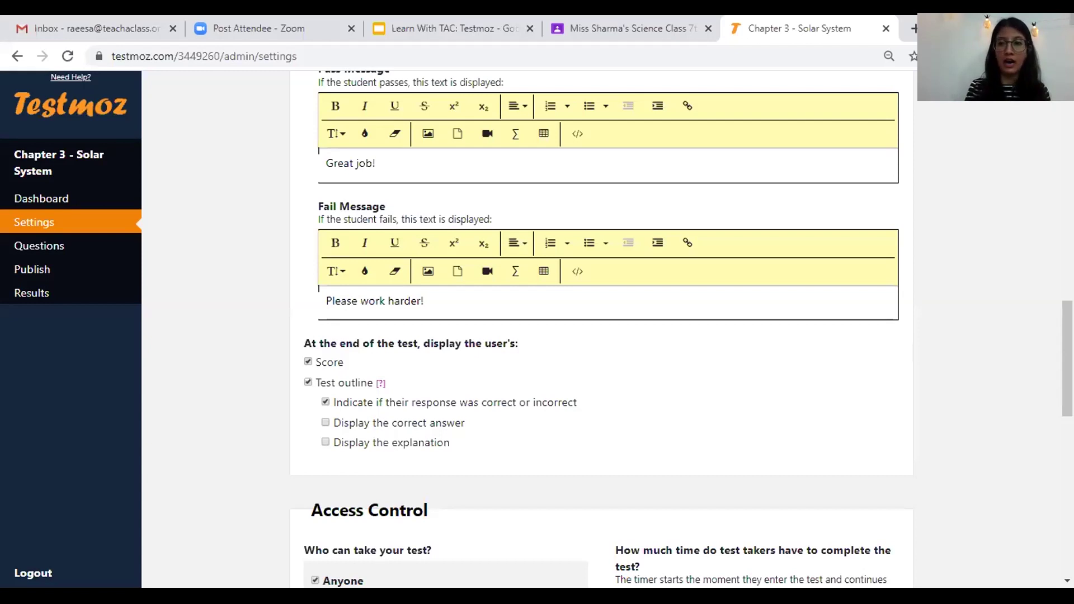
scroll(602, 336, "down", 5)
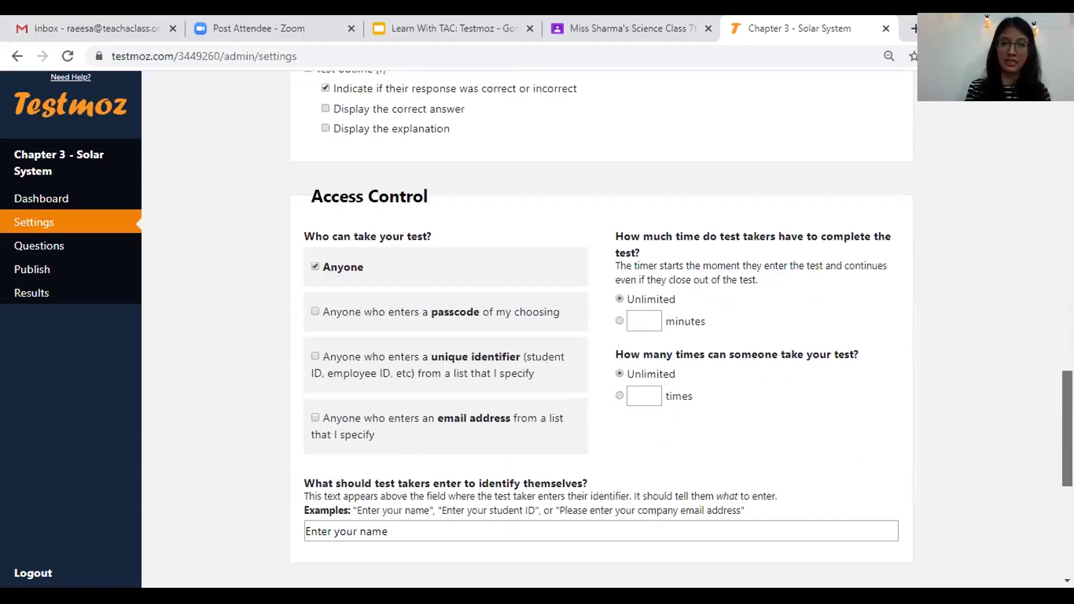
- Clear the 180-minute value and leave the test completion time set to Unlimited
scroll(601, 335, "down", 1)
scroll(601, 336, "down", 1)
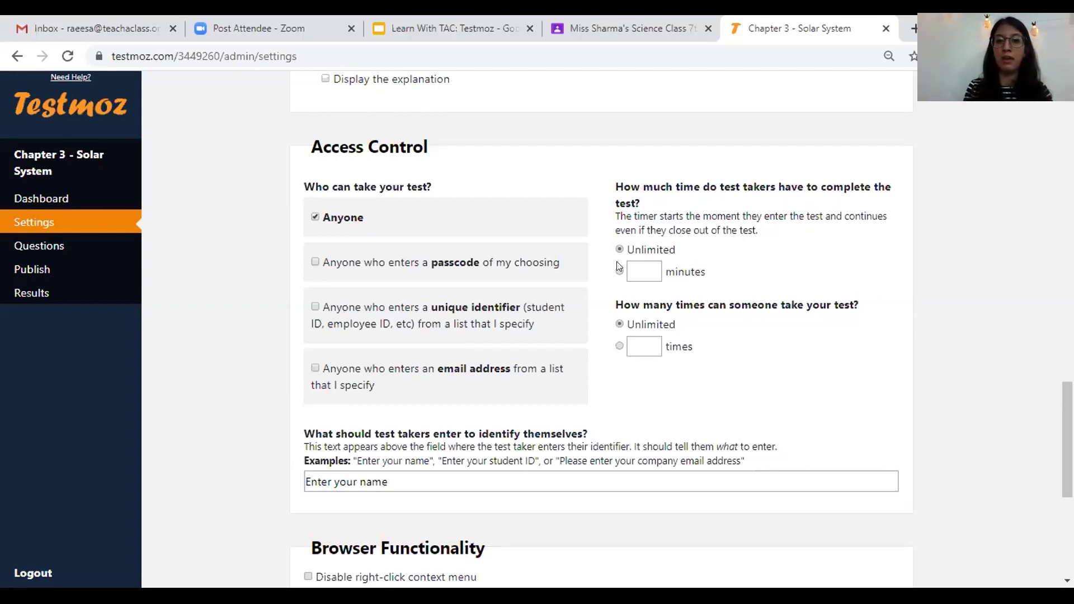
left_click(637, 270)
type("30")
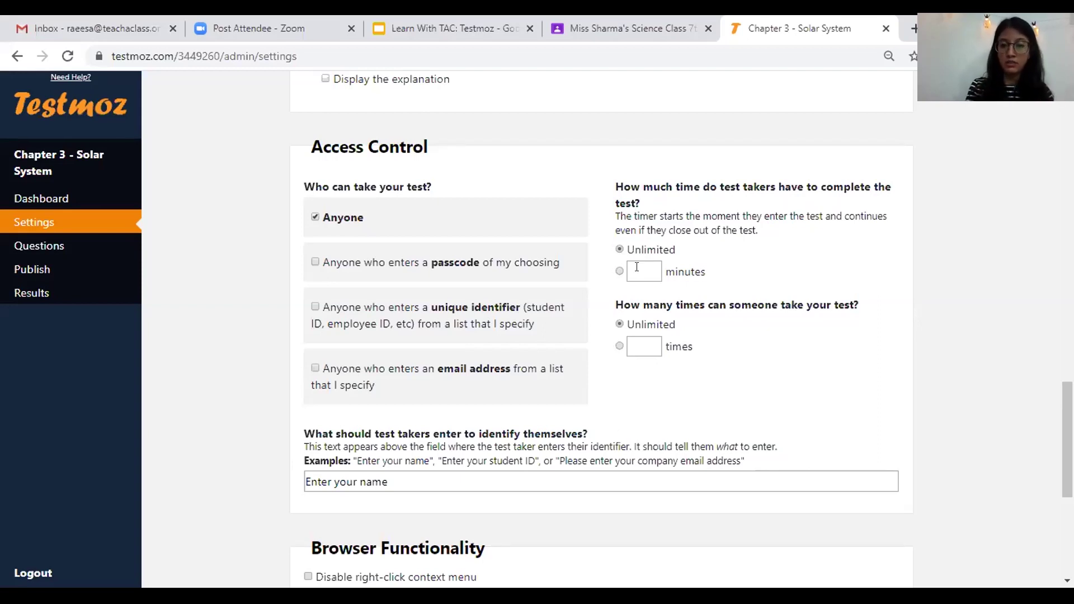
key("BackSpace")
key("BackSpace")
type("60")
key("BackSpace")
key("BackSpace")
type("10")
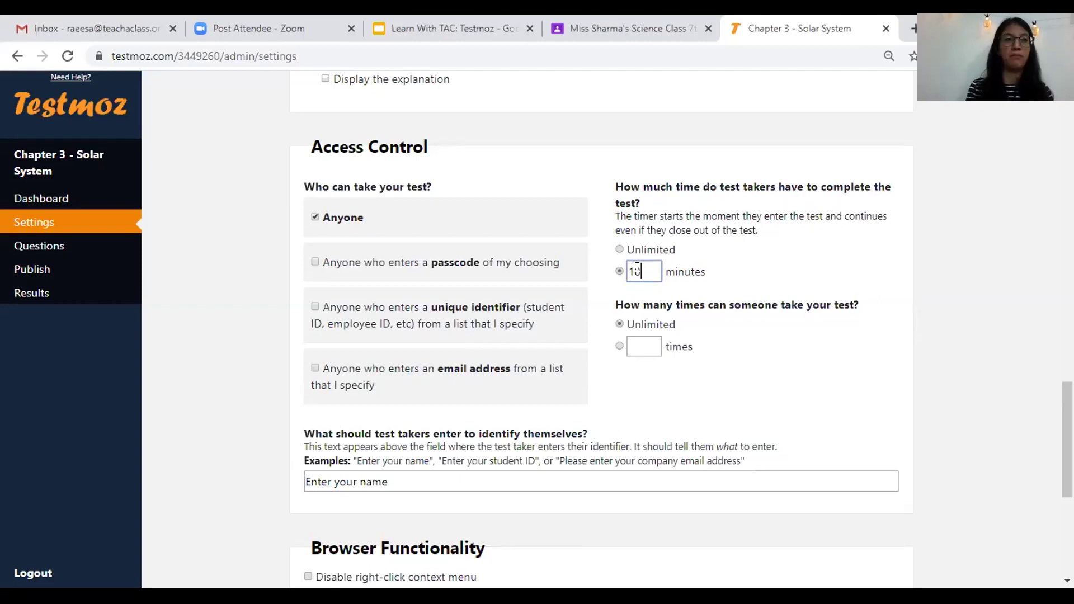
type("0")
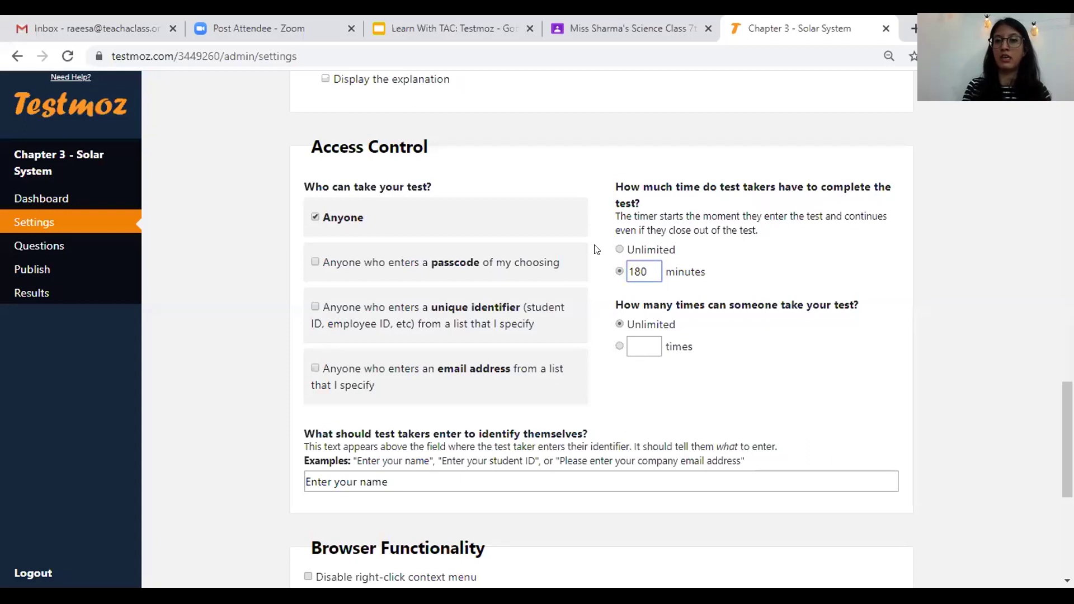
left_click(620, 249)
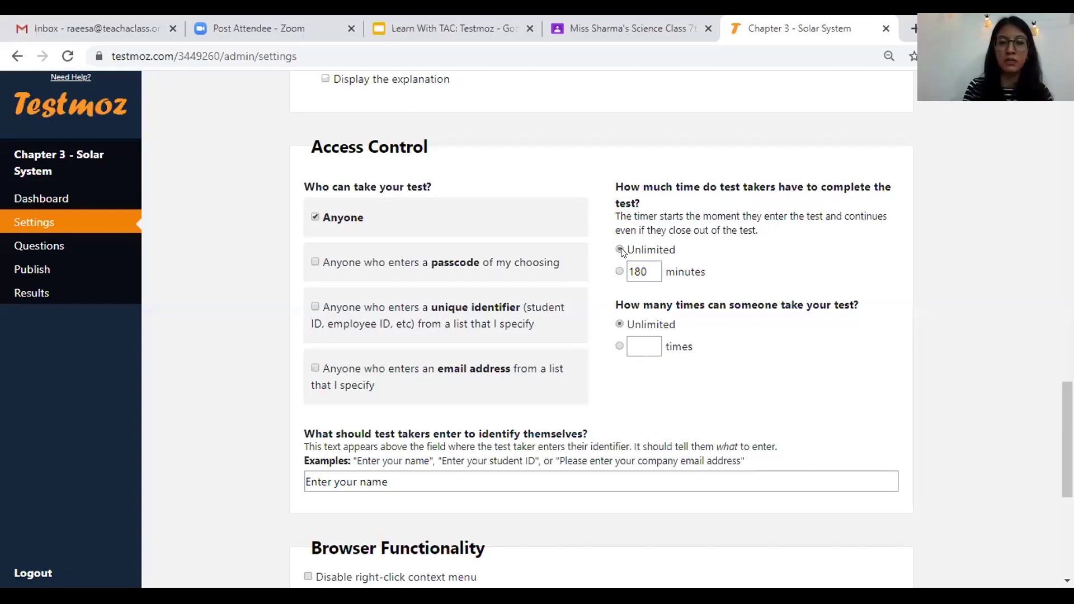
double_click(648, 265)
key("BackSpace")
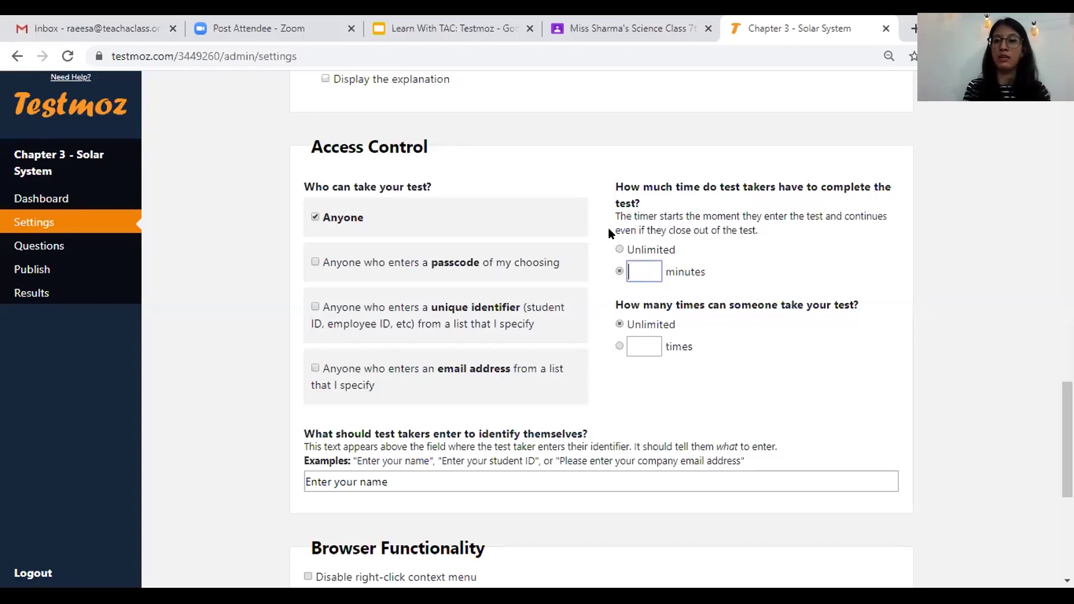
left_click(619, 249)
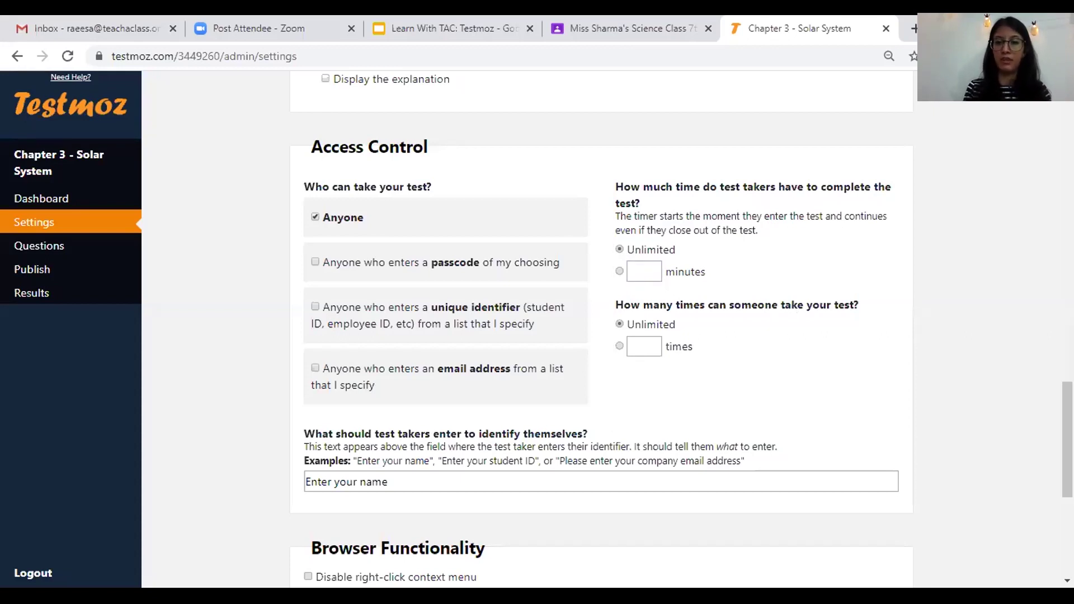
- Limit each test taker to 1 attempt at the test
scroll(912, 361, "down", 1)
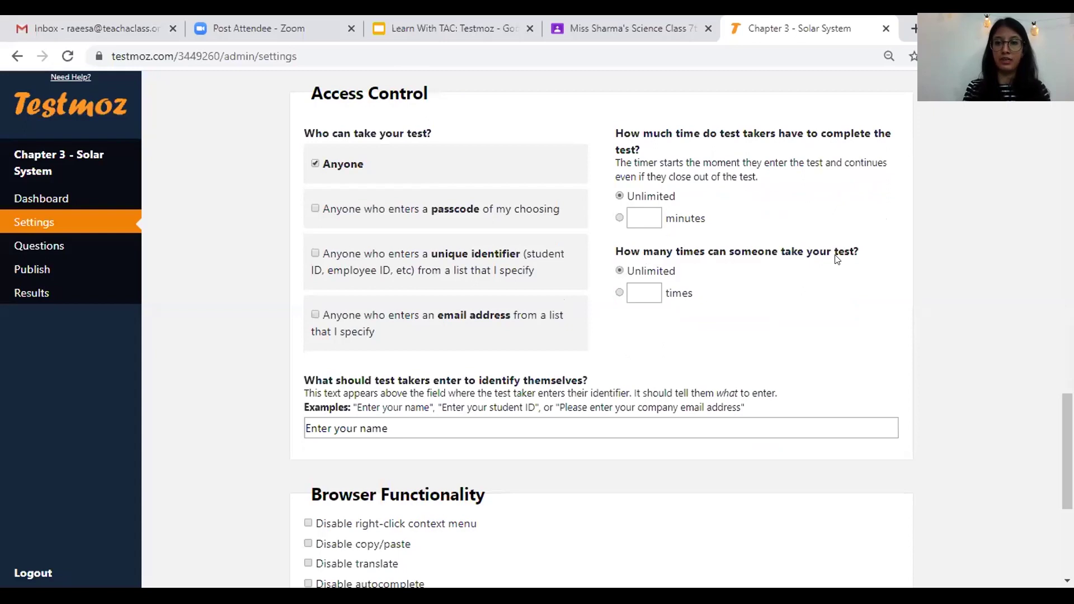
left_click(637, 290)
type("1")
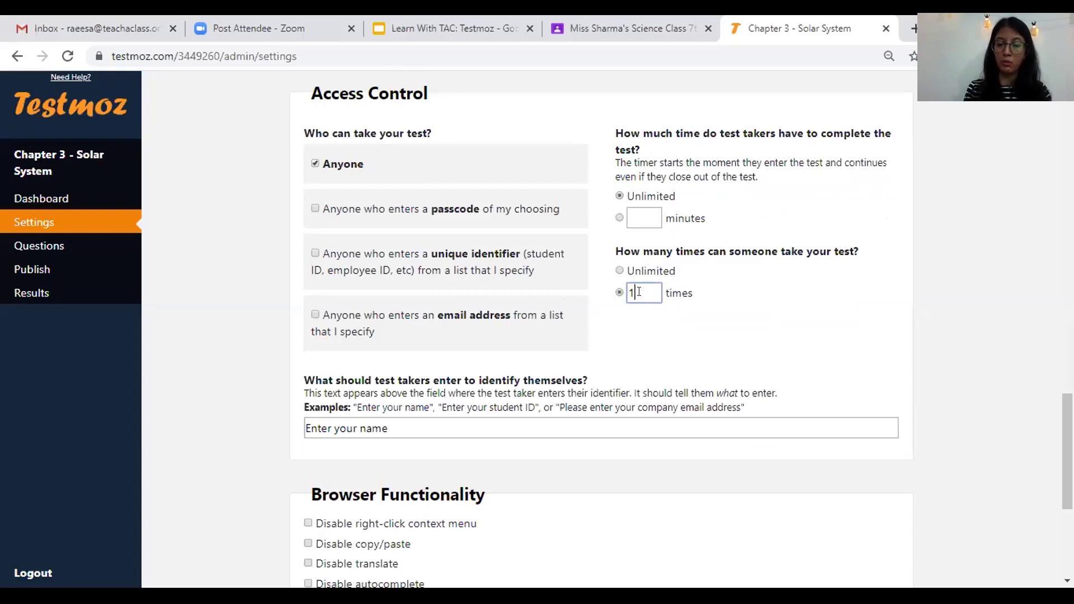
left_click(852, 323)
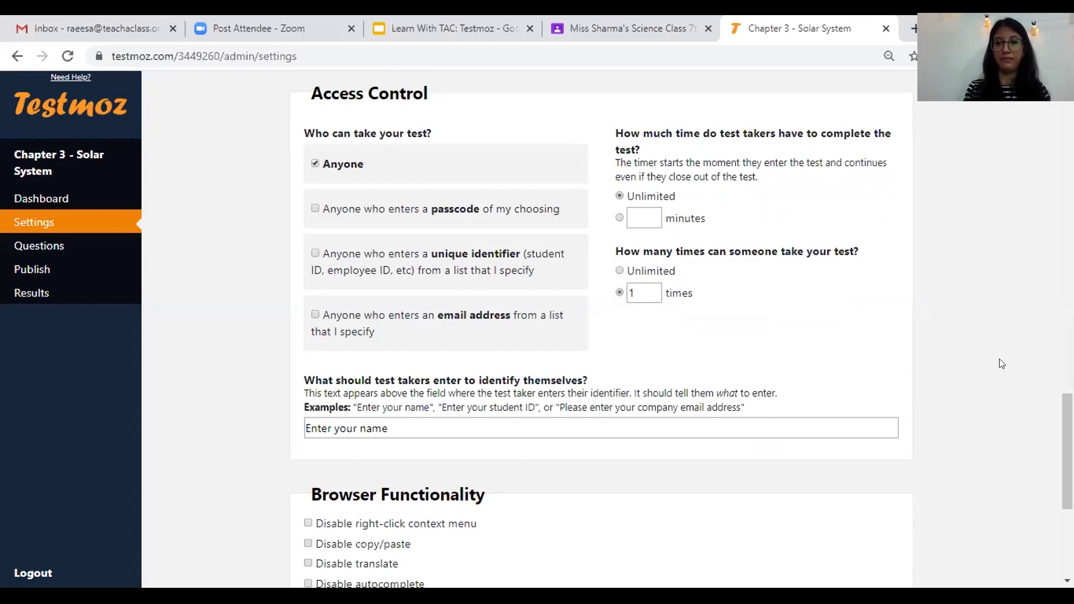
scroll(601, 324, "down", 2)
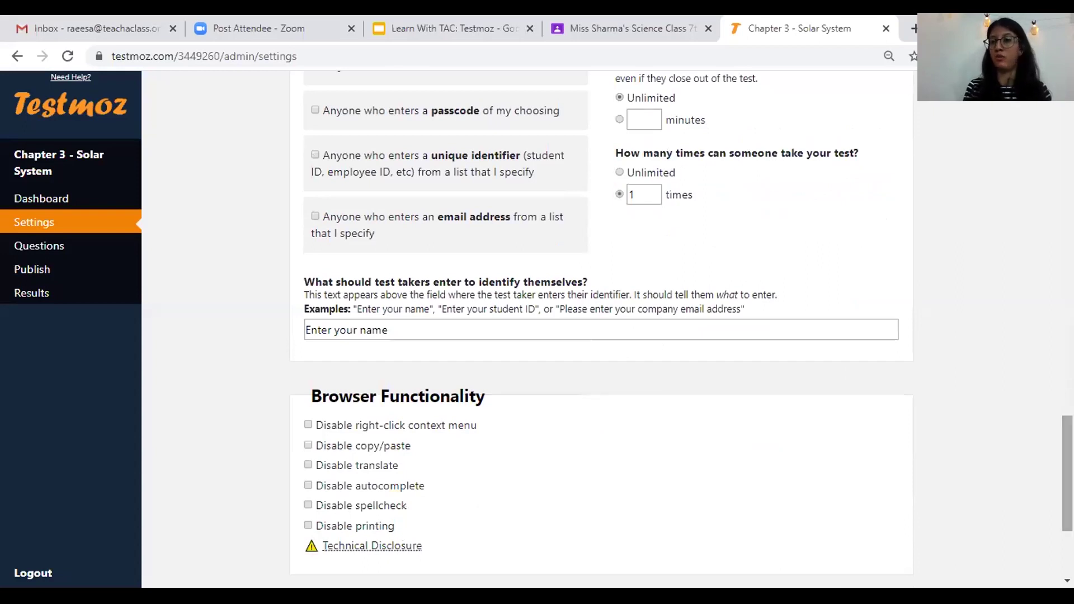
scroll(602, 324, "up", 1)
scroll(602, 324, "down", 1)
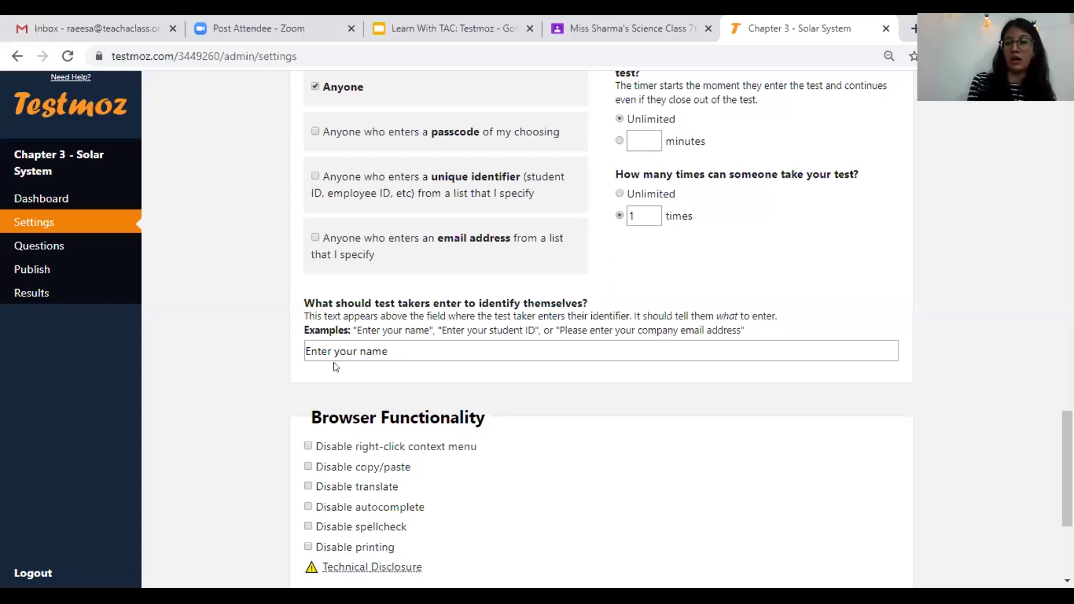
- Change the test taker identifier prompt to 'Enter your Full Name'
left_click(349, 344)
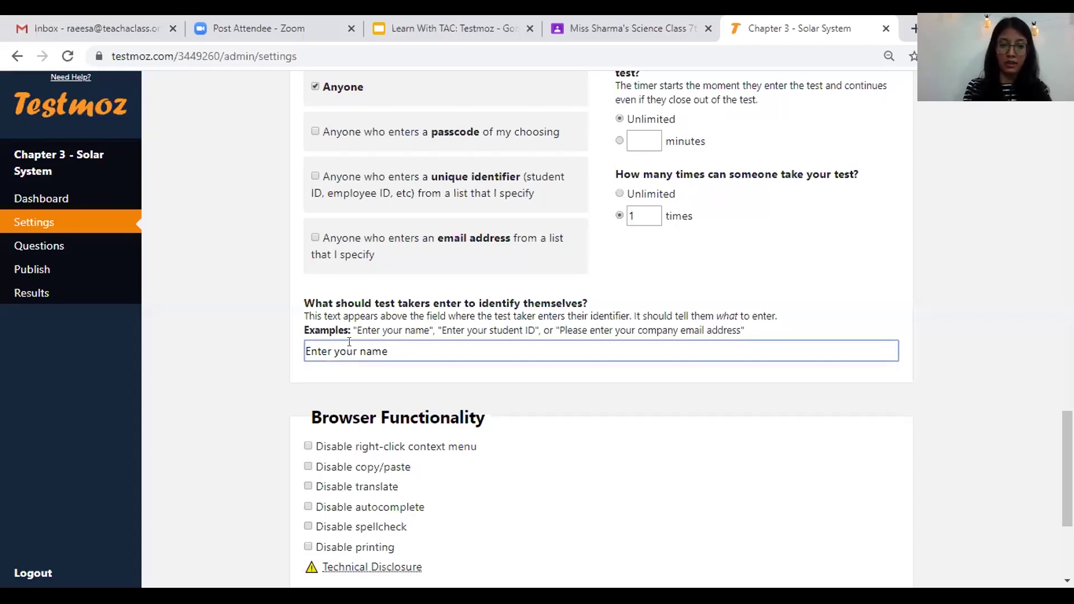
key("BackSpace")
key("BackSpace")
key("BackSpace")
key("BackSpace")
type("Full Name")
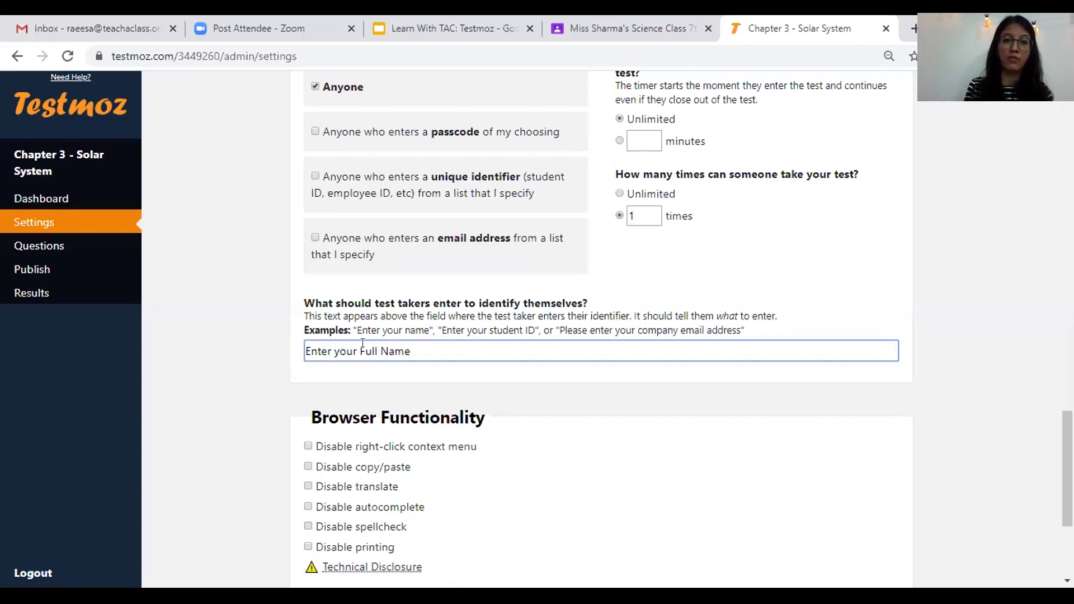
type("and Roll number")
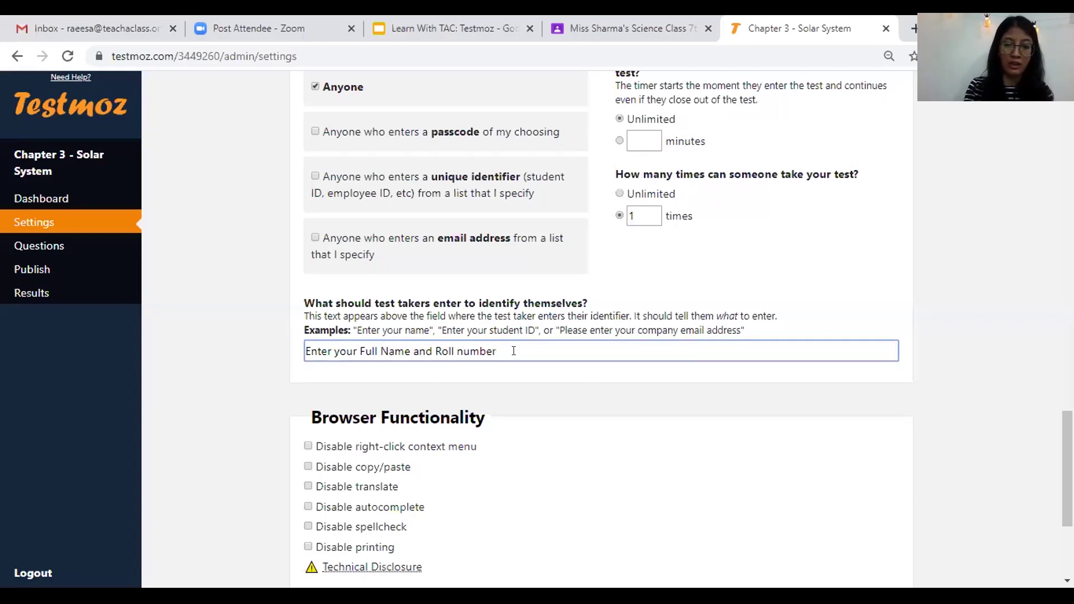
key("BackSpace")
key("BackSpace")
key("BackSpace")
key("BackSpace")
key("BackSpace")
key("BackSpace")
key("BackSpace")
key("BackSpace")
key("BackSpace")
key("BackSpace")
key("BackSpace")
key("BackSpace")
key("BackSpace")
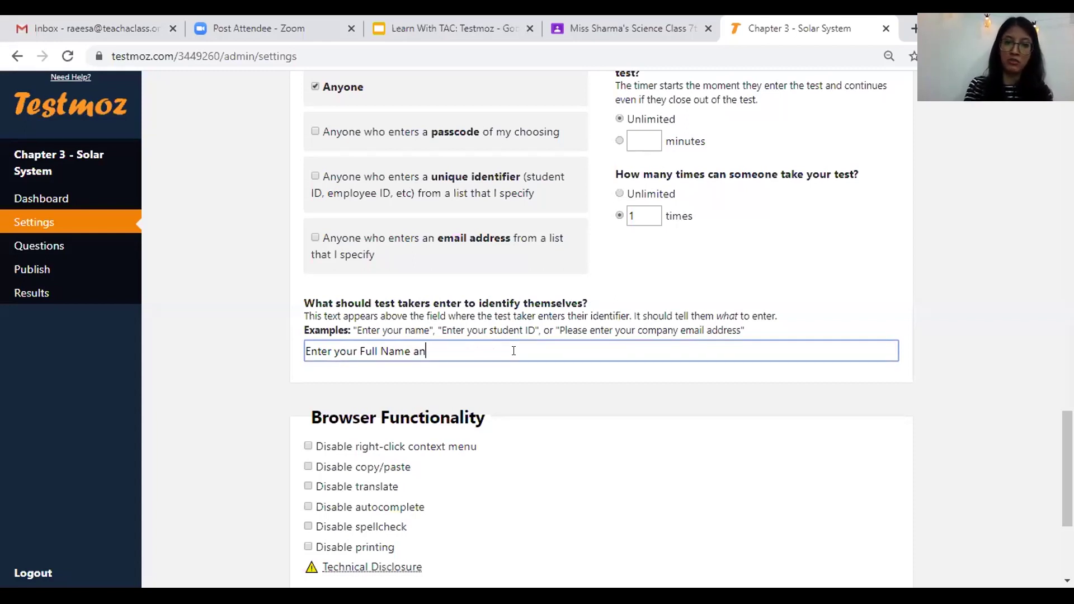
key("BackSpace")
key("BackSpace")
key("BackSpace")
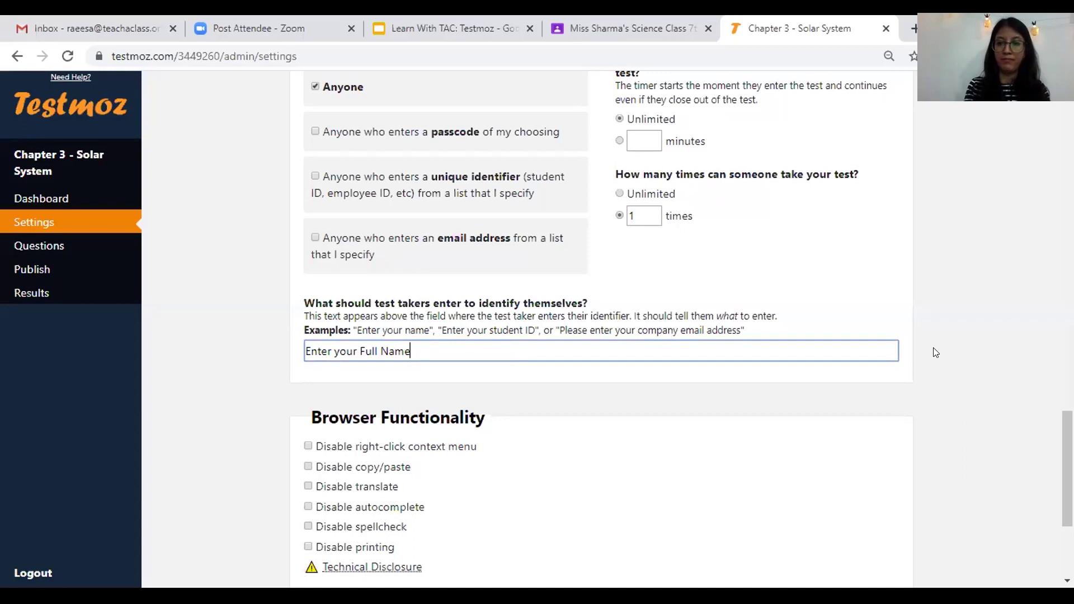
- Keep finish notifications set to No and save the test settings
scroll(548, 463, "down", 1)
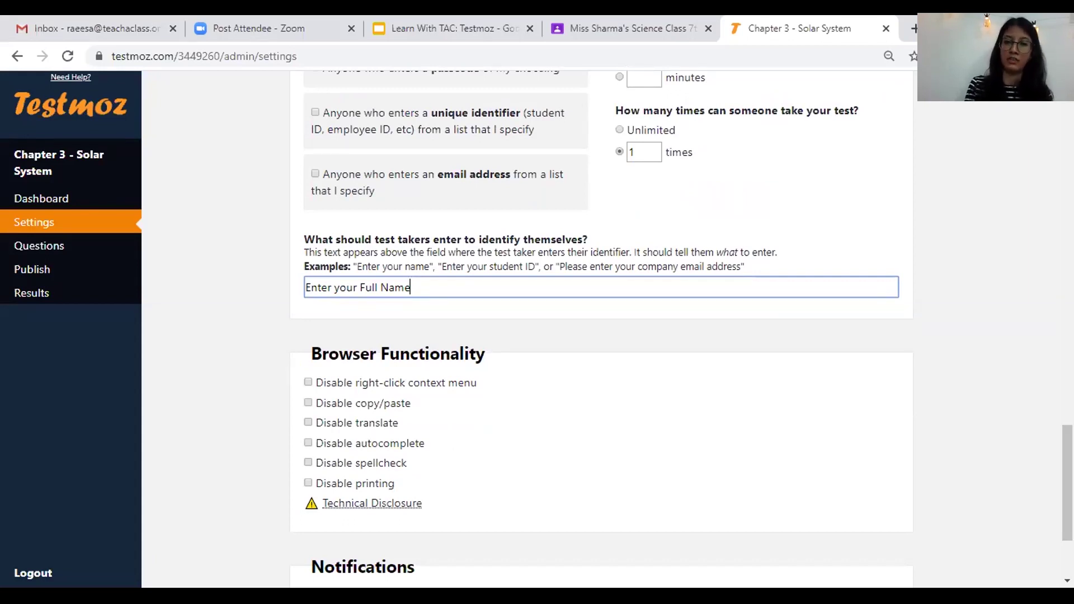
scroll(324, 390, "down", 2)
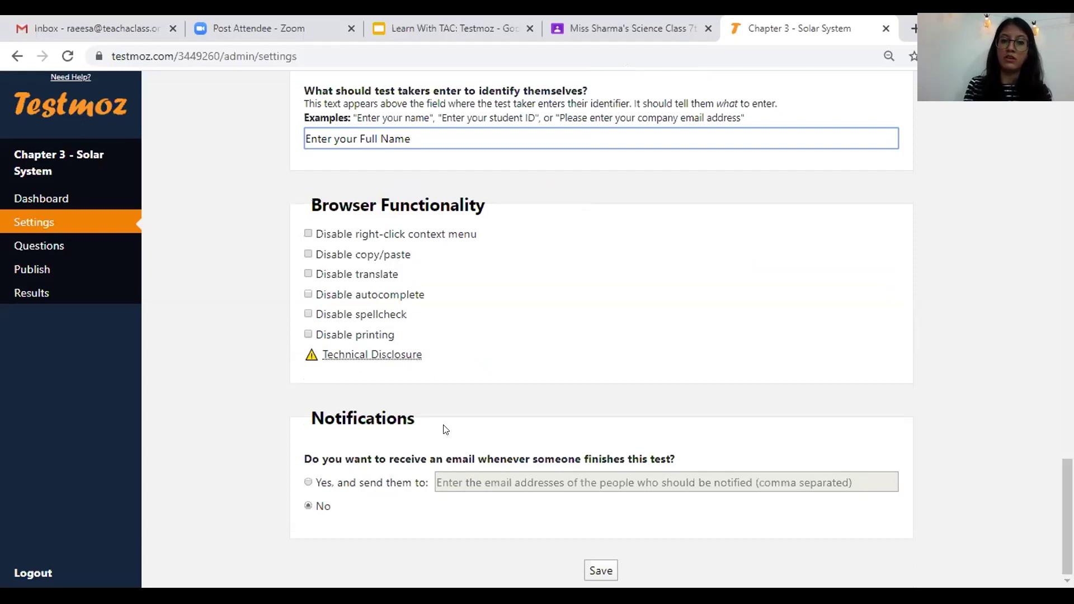
left_click(308, 505)
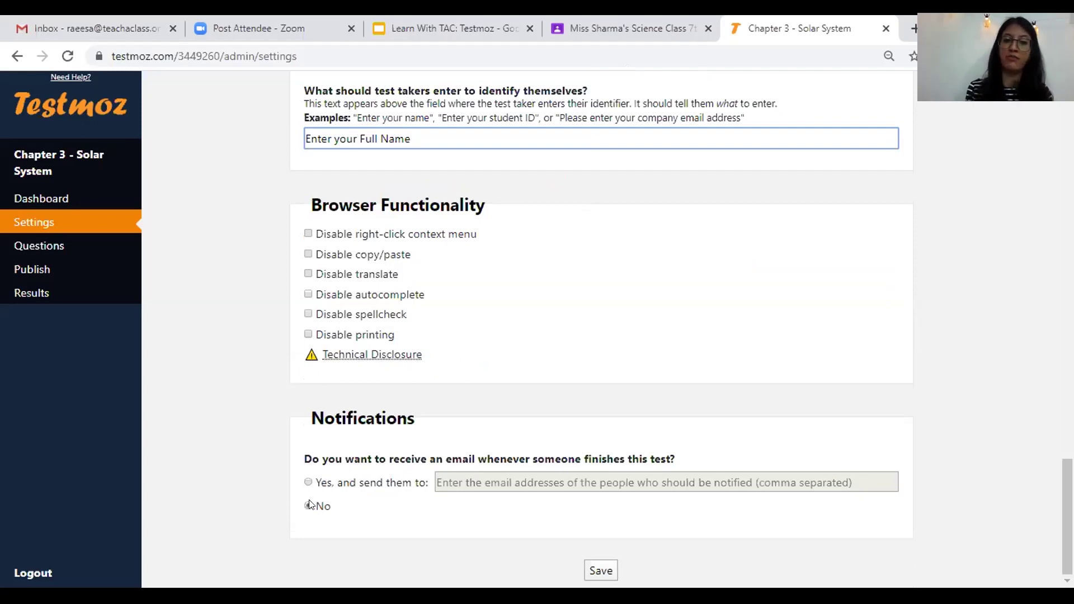
left_click(606, 568)
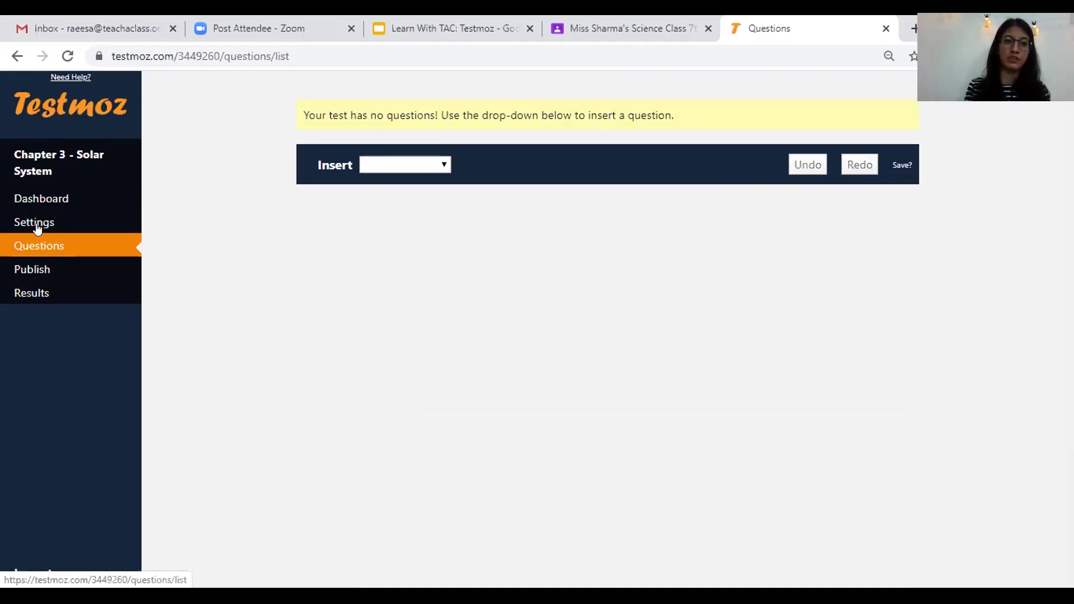
- Return to the Chapter 3 - Solar System dashboard and go to its questions page
left_click(37, 228)
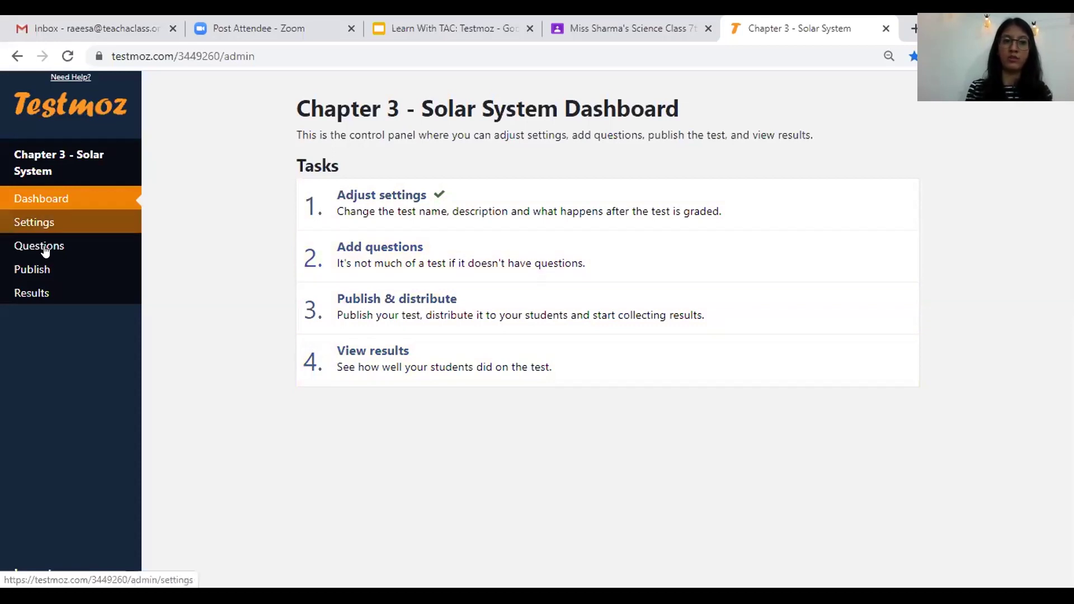
left_click(385, 249)
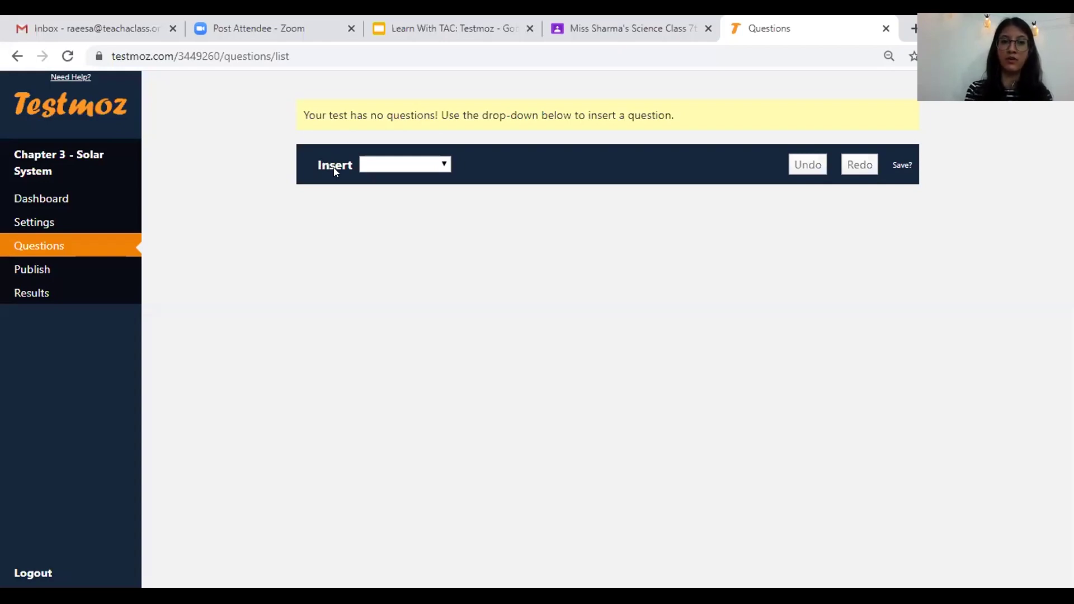
- Insert a Graded Question of type Multiple choice (choose one) from the Insert list
left_click(443, 163)
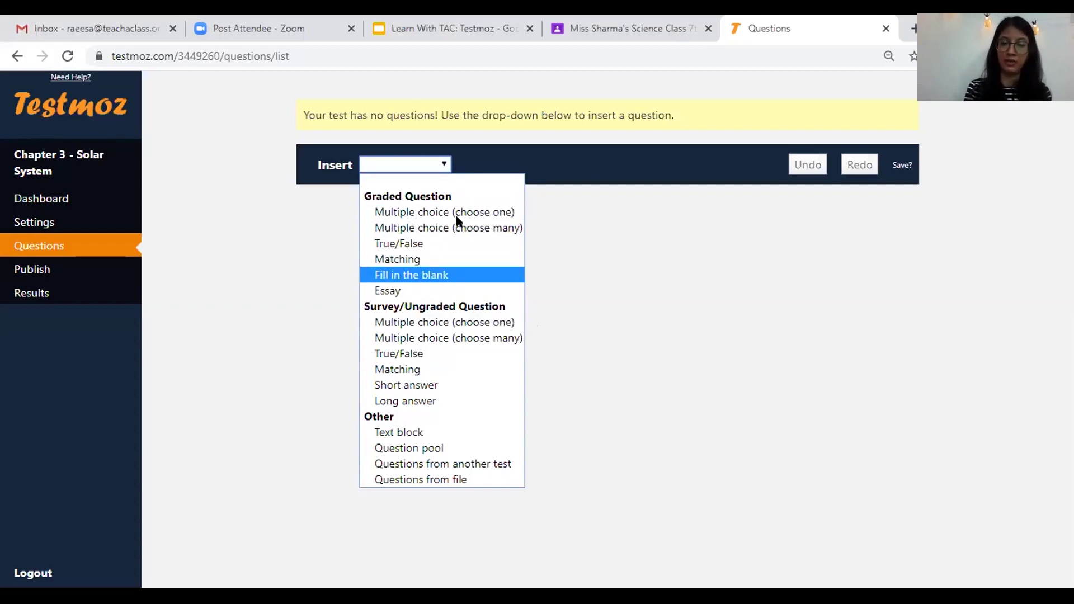
left_click(406, 213)
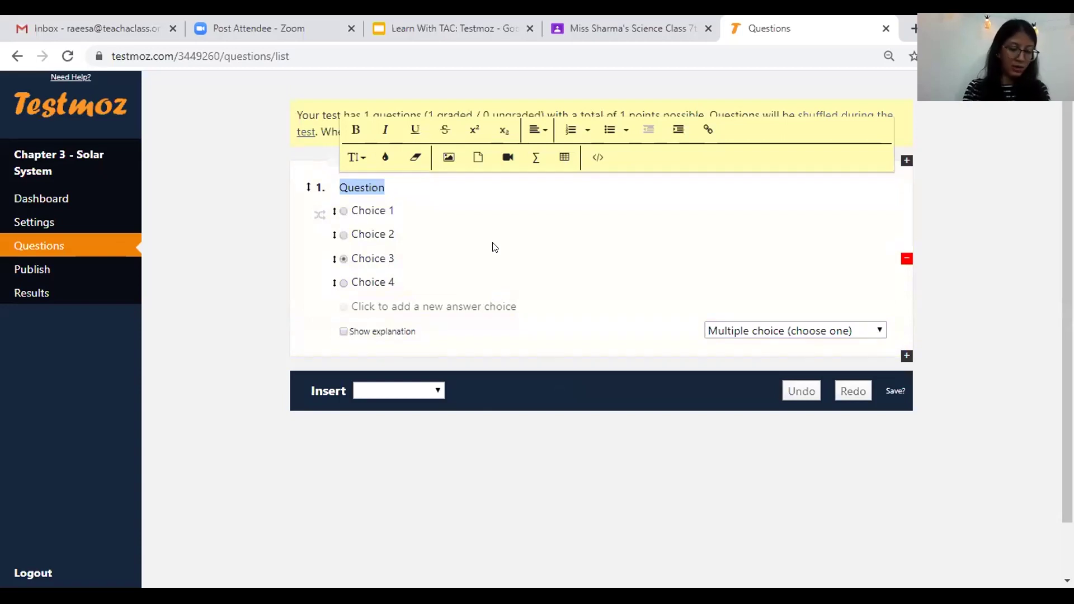
- Enter question 1's text: 'Which is the planet closest to the sun?'
type("Whi")
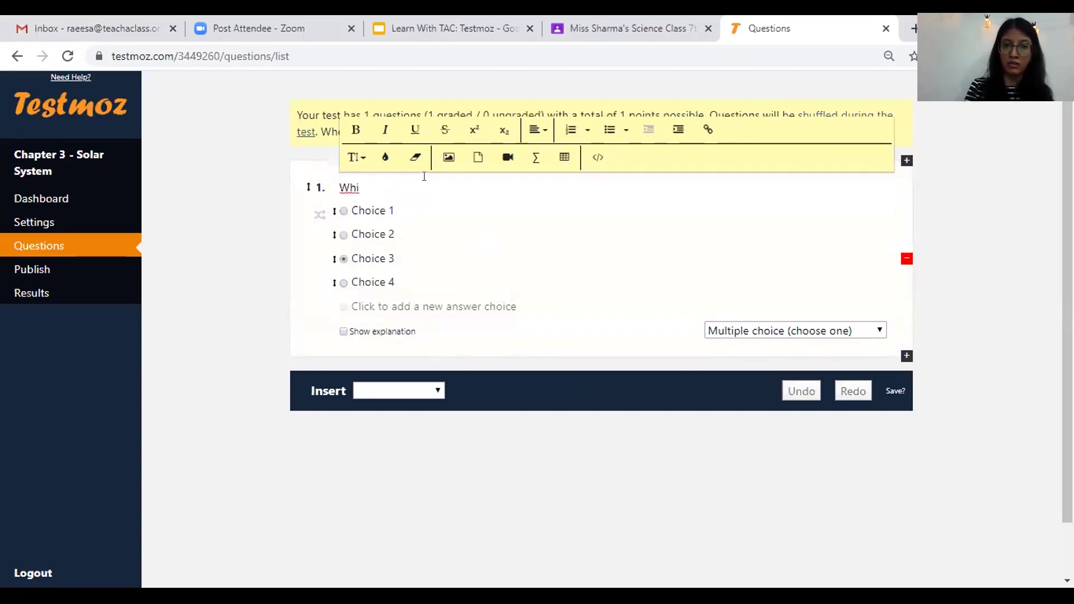
key("BackSpace")
key("BackSpace")
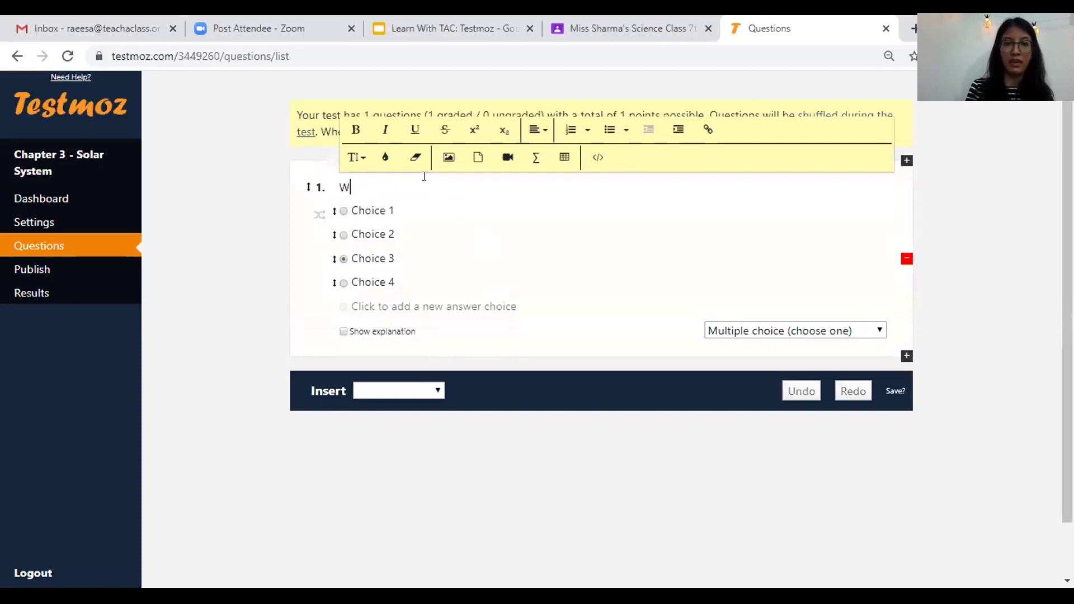
key("BackSpace")
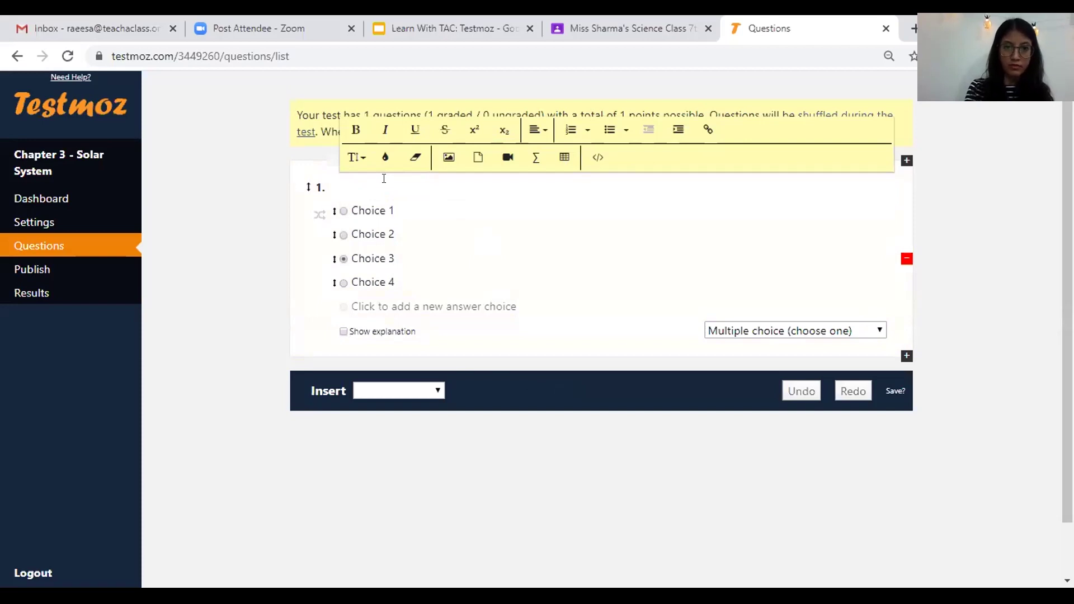
type("Which is the plae")
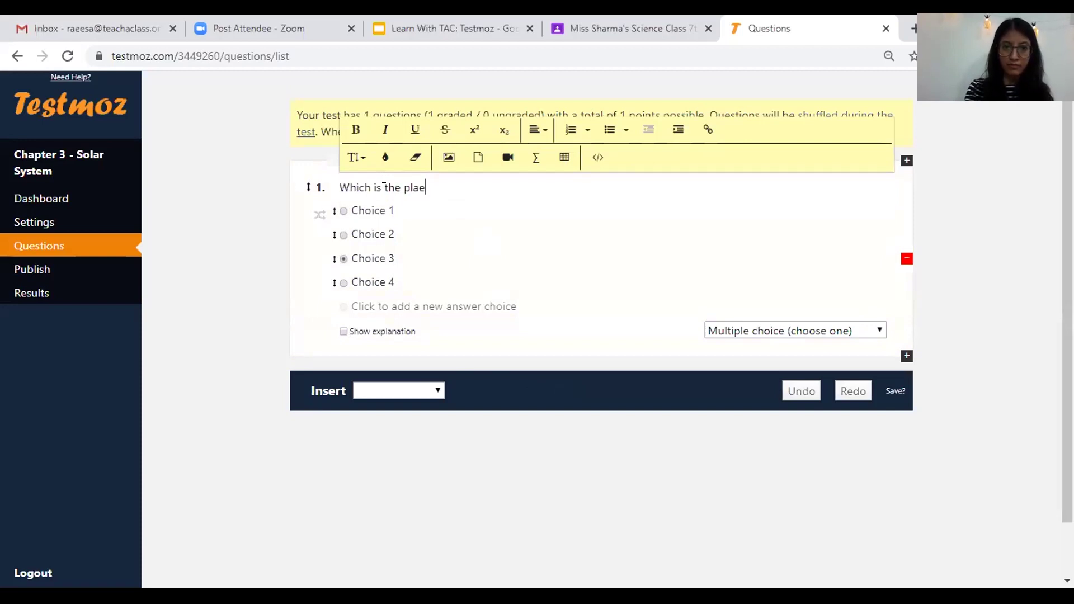
key("BackSpace")
type("net clos")
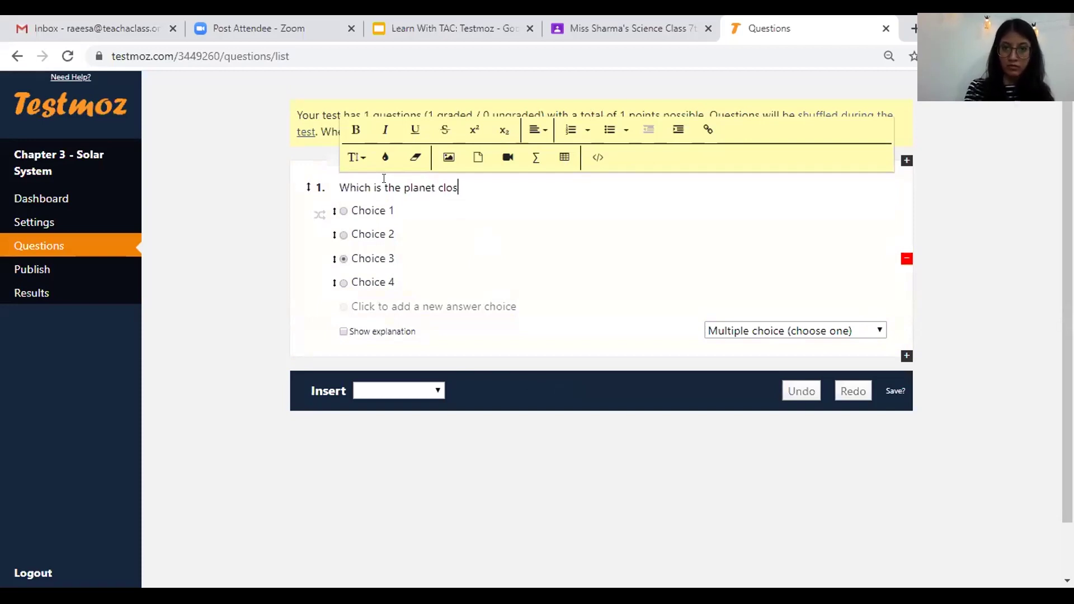
type("est to the sun?")
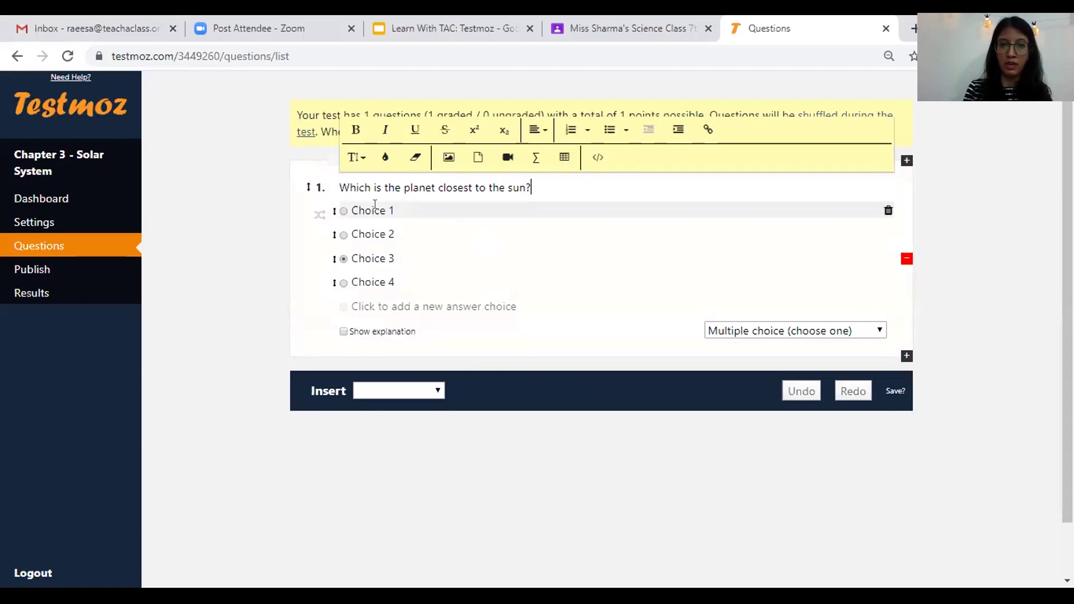
- Fill the first three answer choices with Earth, Mars and Mercury
left_click(375, 207)
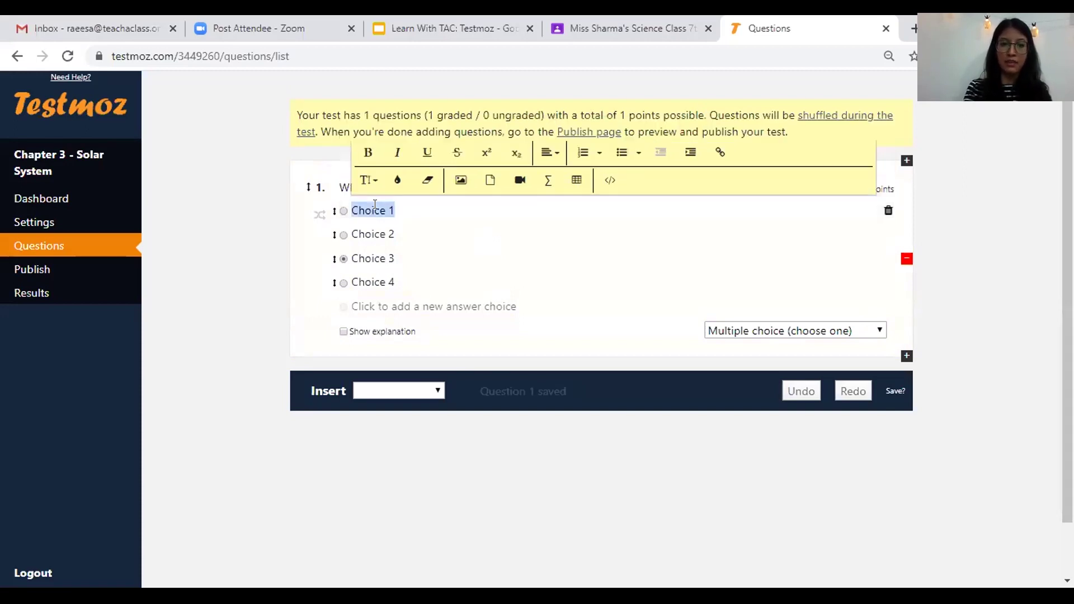
type("Earth")
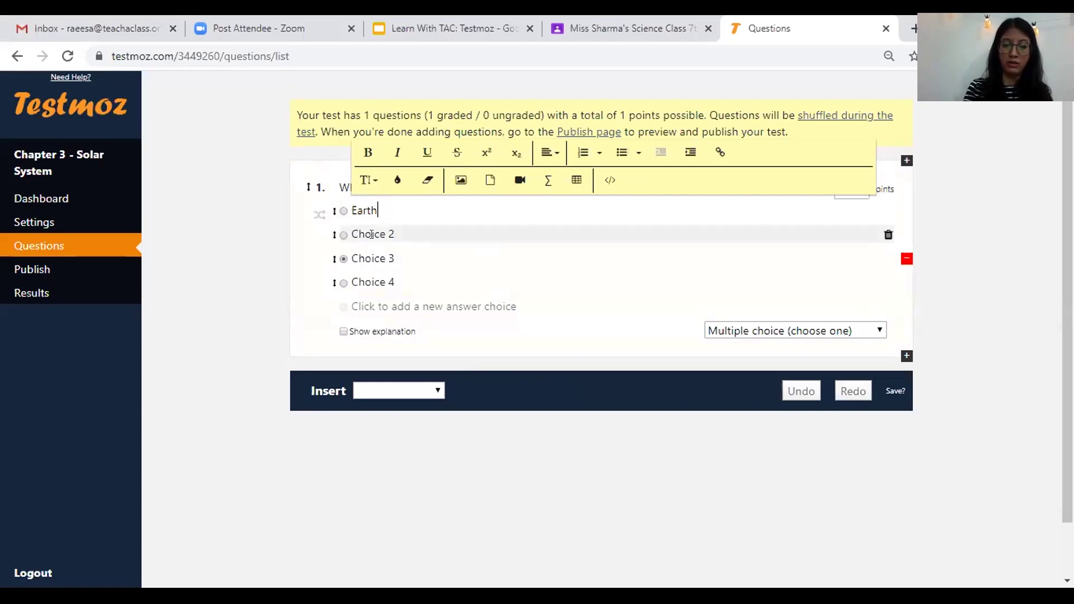
left_click(371, 234)
type("Mar")
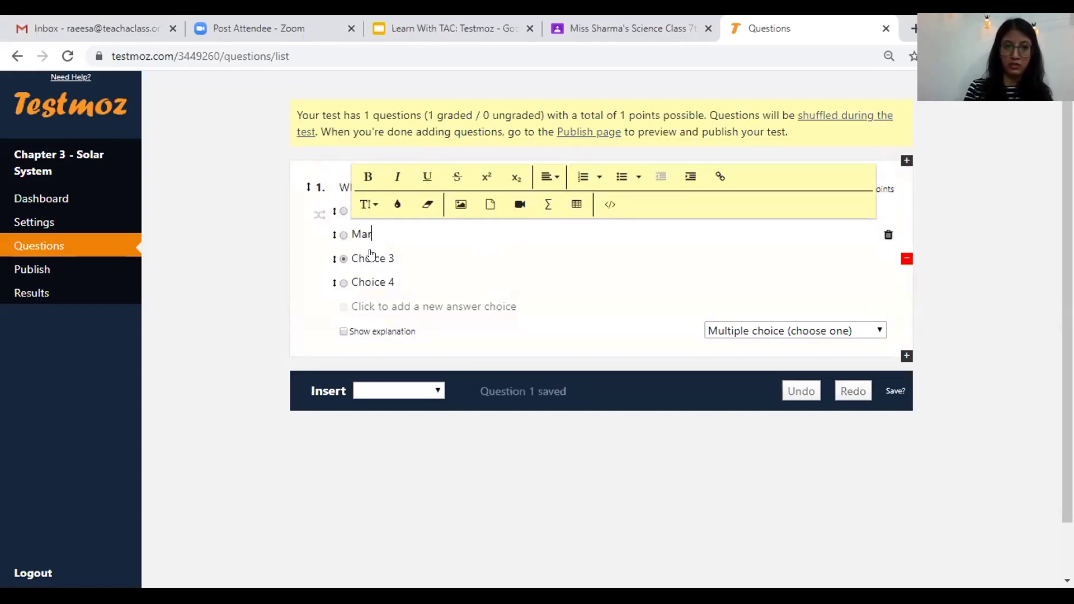
type("s")
left_click(370, 250)
type("M")
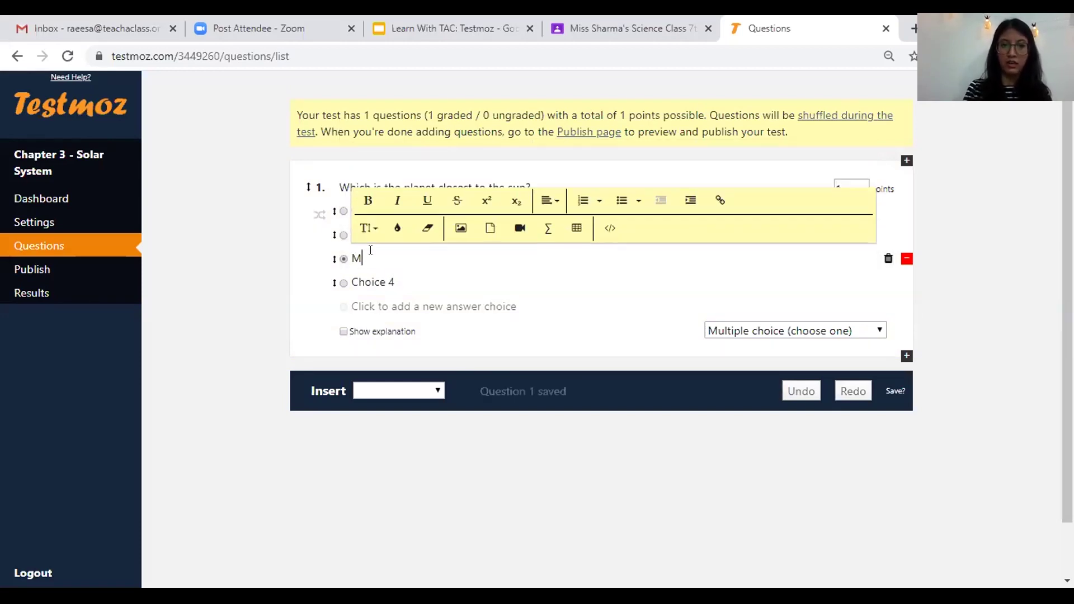
type("ercury")
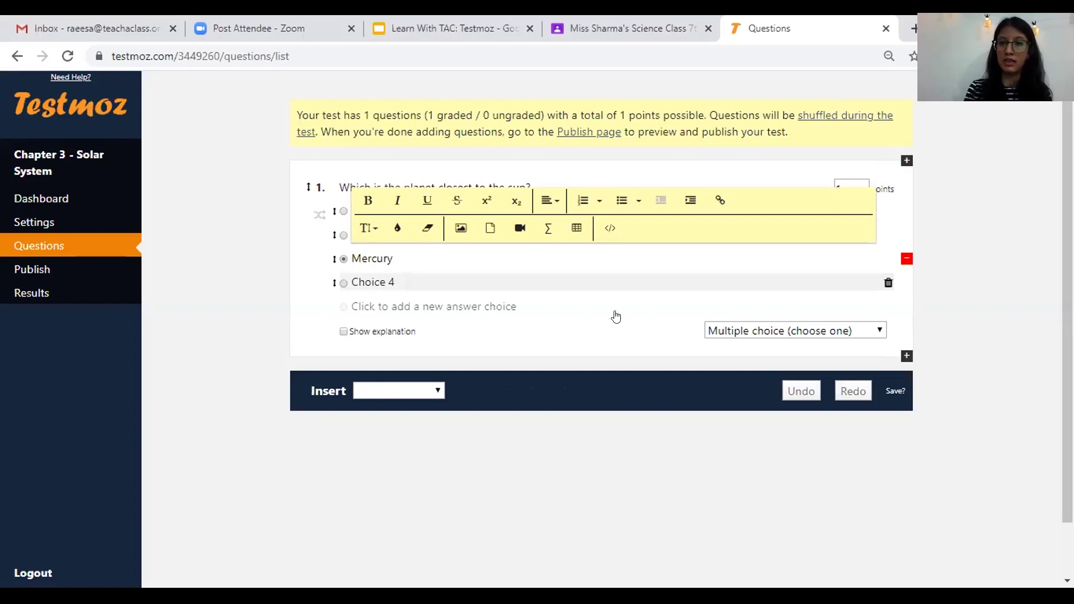
mouse_move(819, 283)
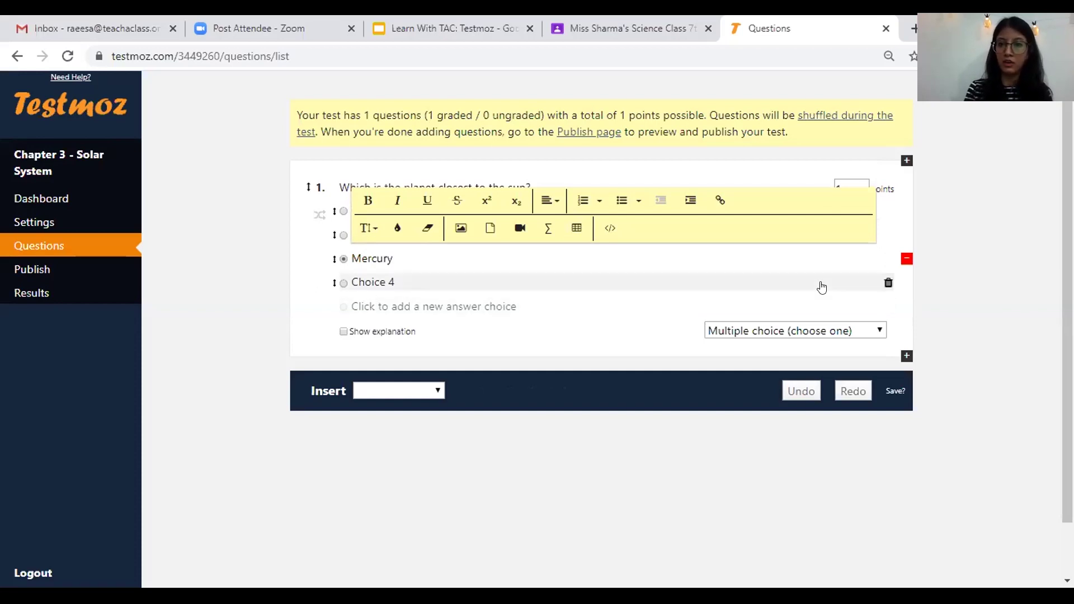
- Delete placeholder Choice 4, mark Mercury correct, and add Neptune as the fourth choice
left_click(888, 286)
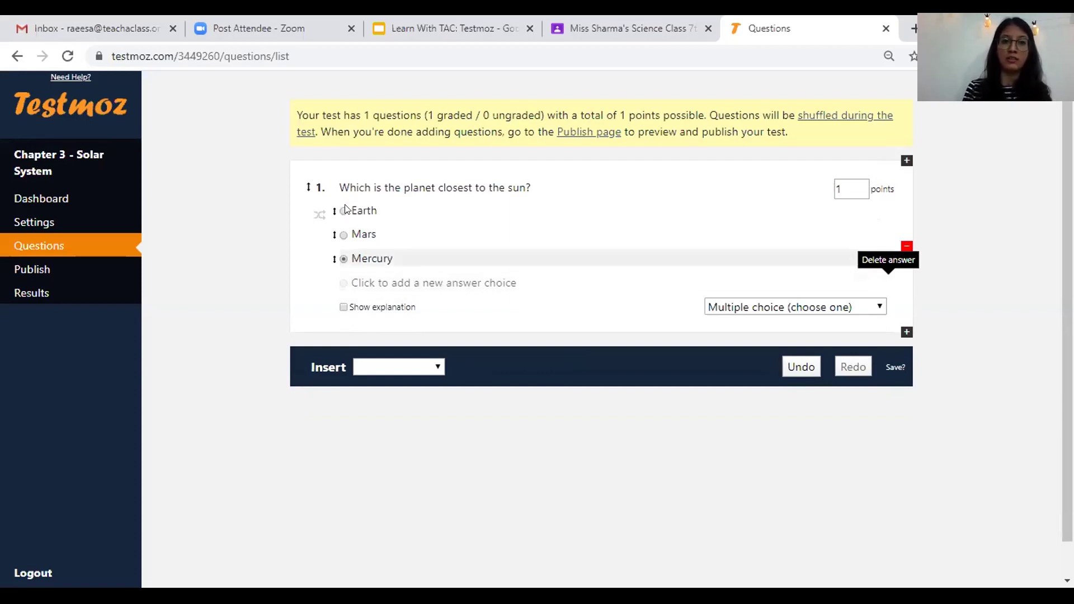
left_click(344, 259)
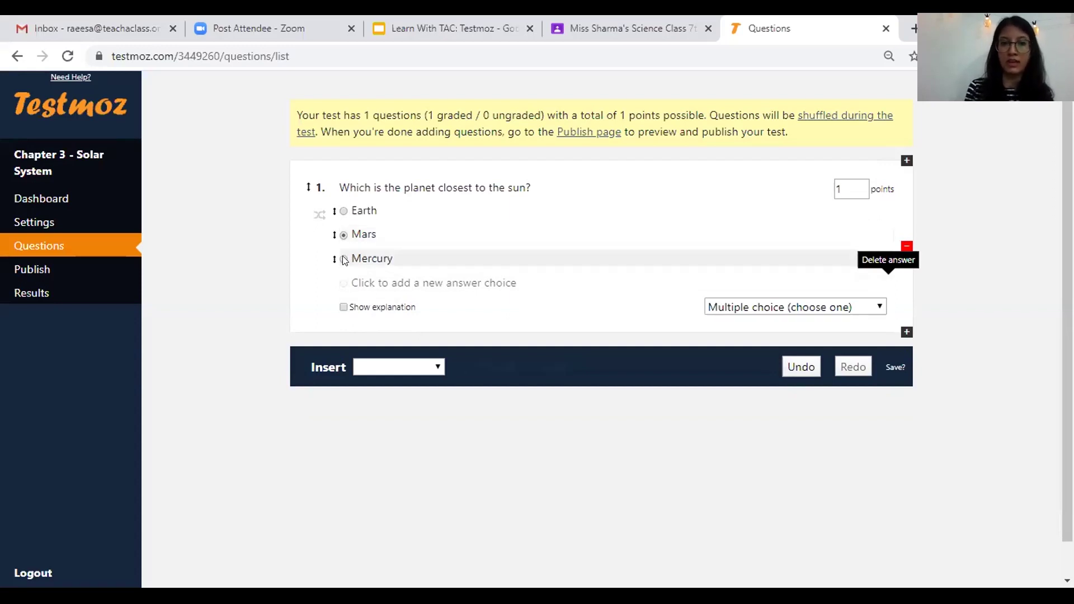
left_click(343, 259)
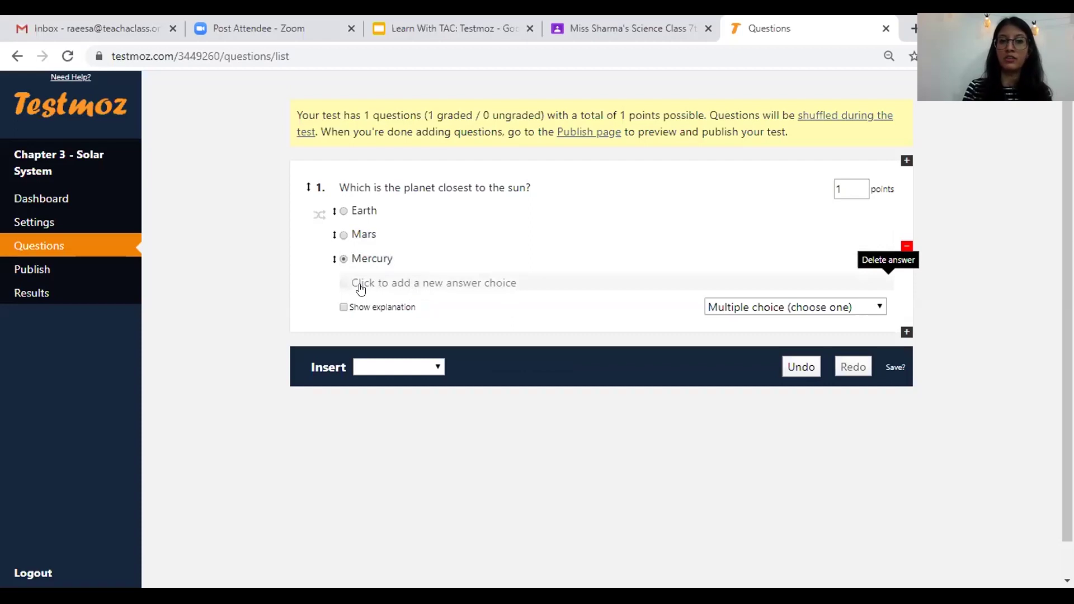
left_click(476, 284)
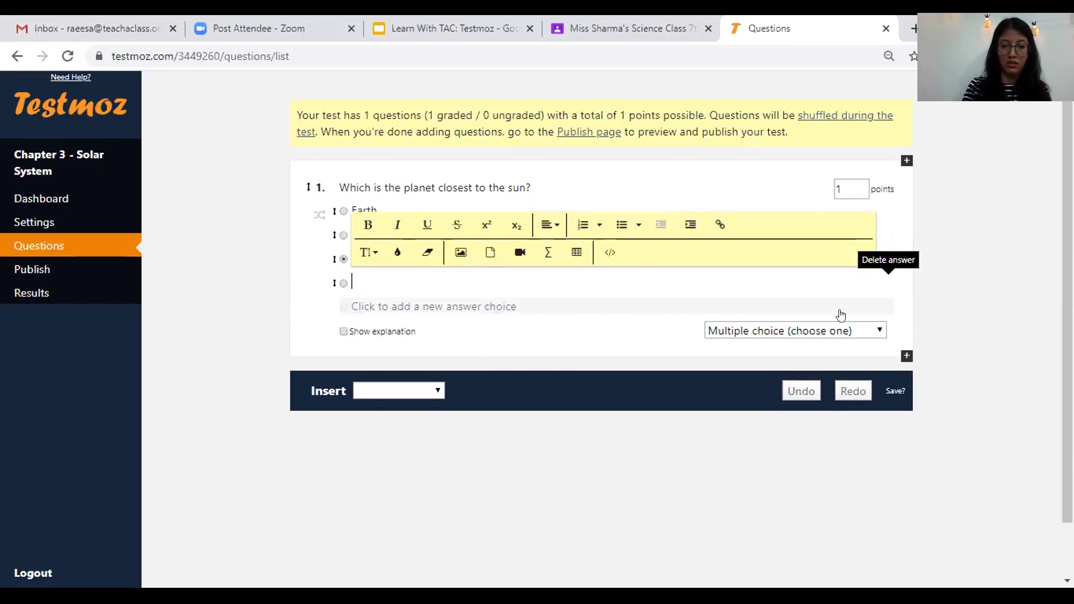
type("Neptu")
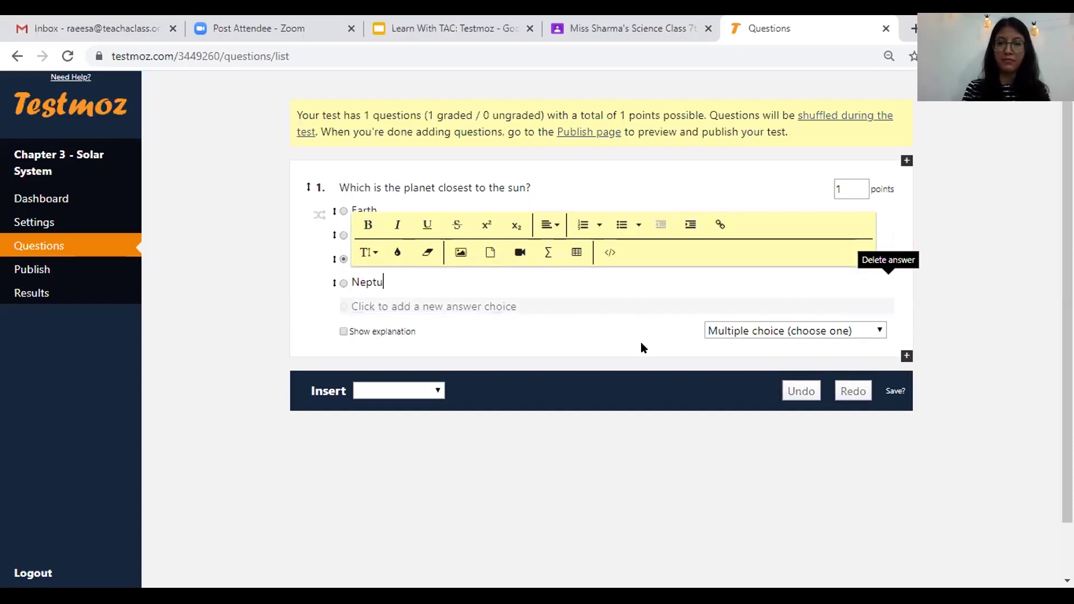
type("ne")
left_click(292, 201)
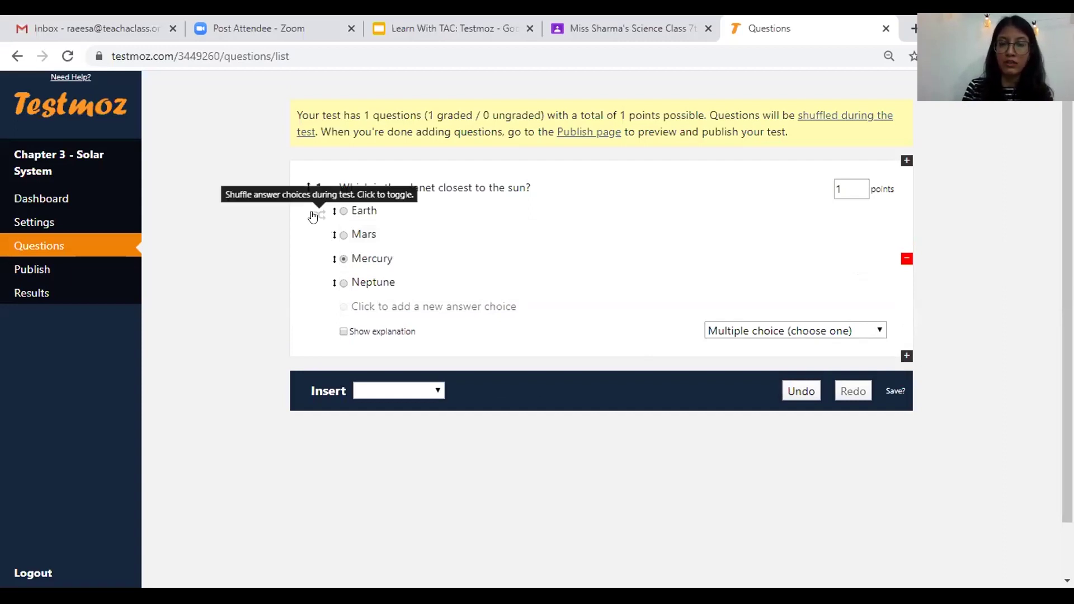
- Turn on answer shuffling for question 1
left_click(320, 214)
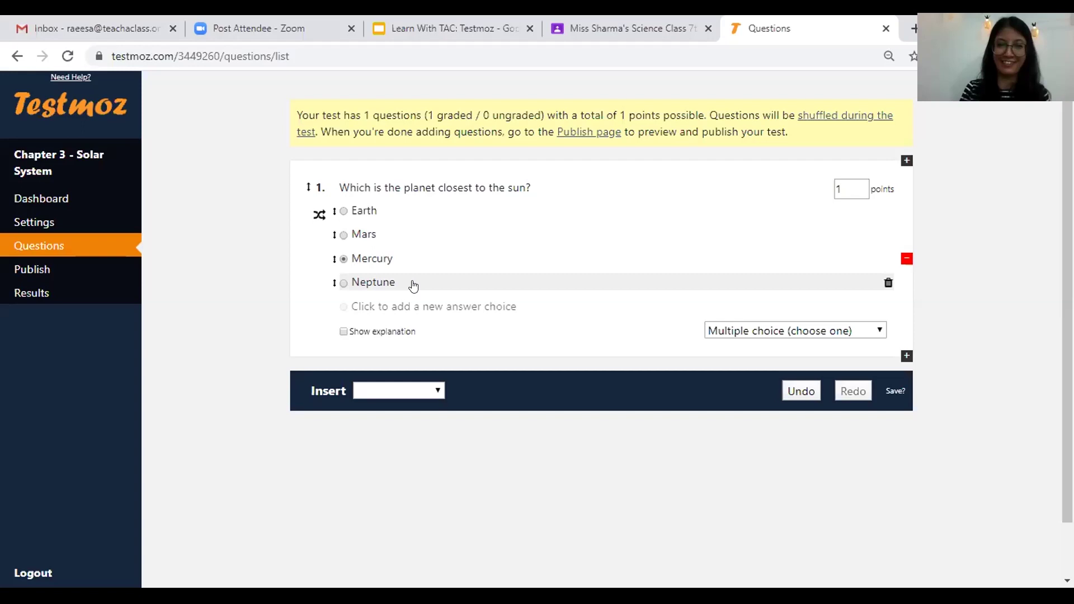
left_click(414, 391)
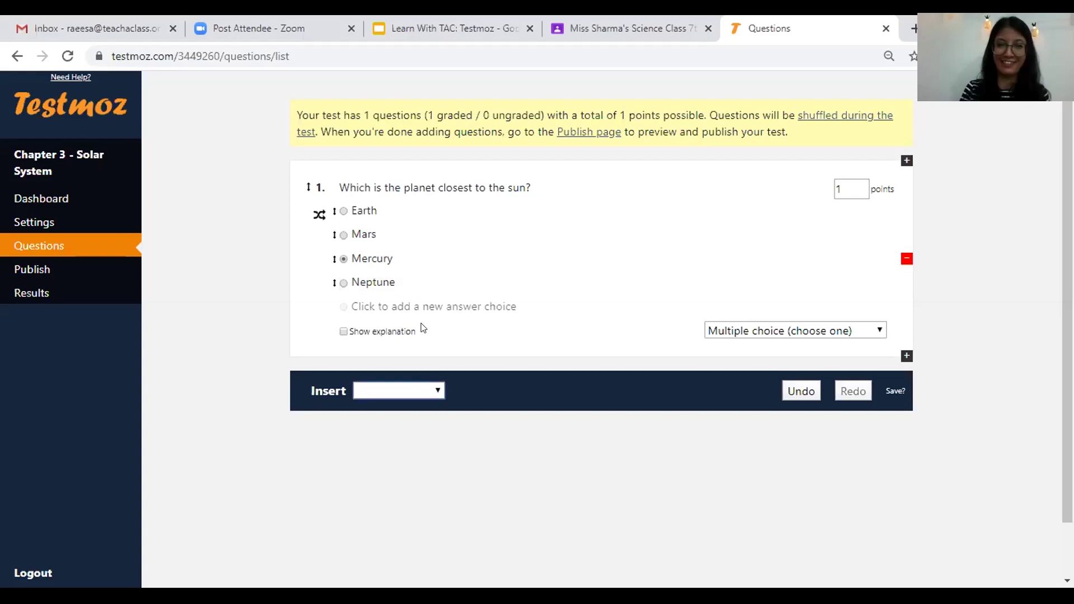
- Duplicate question 1 and retitle the copy 'How many planets are there in the solar system?'
left_click(903, 358)
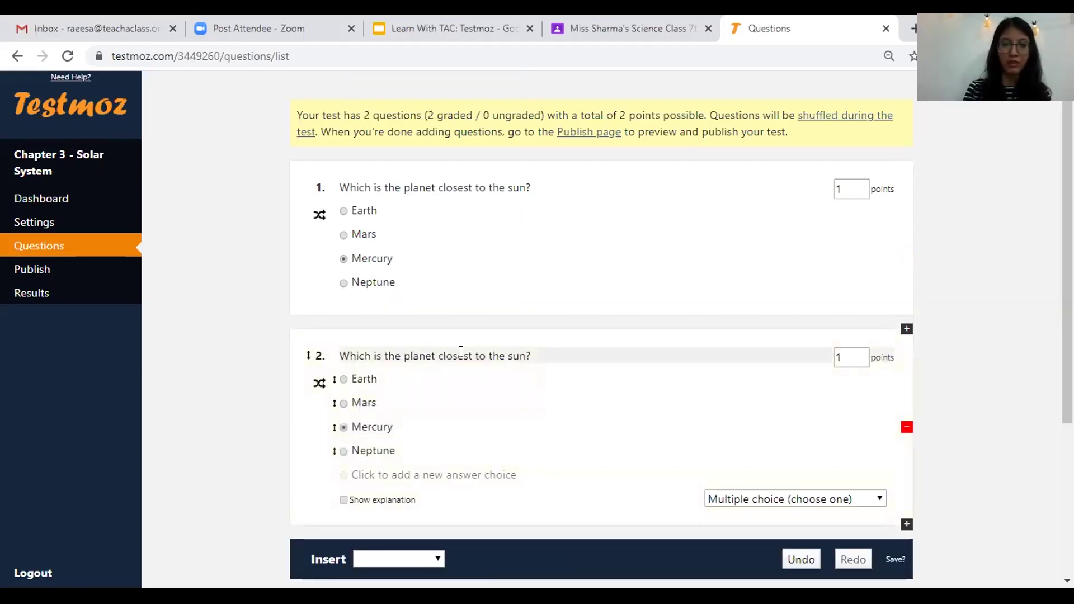
left_click(461, 350)
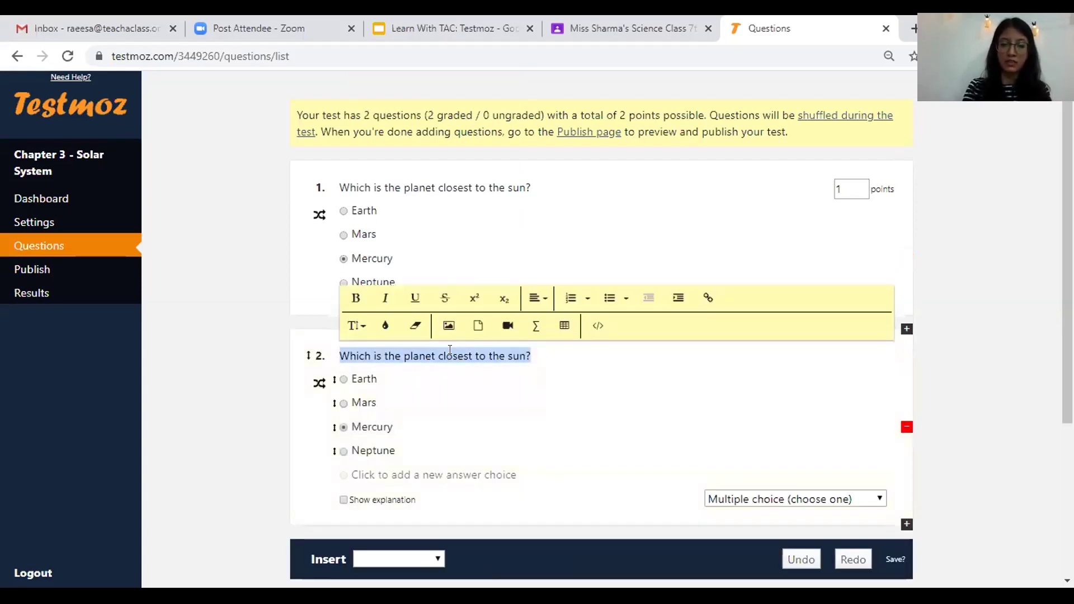
type("H")
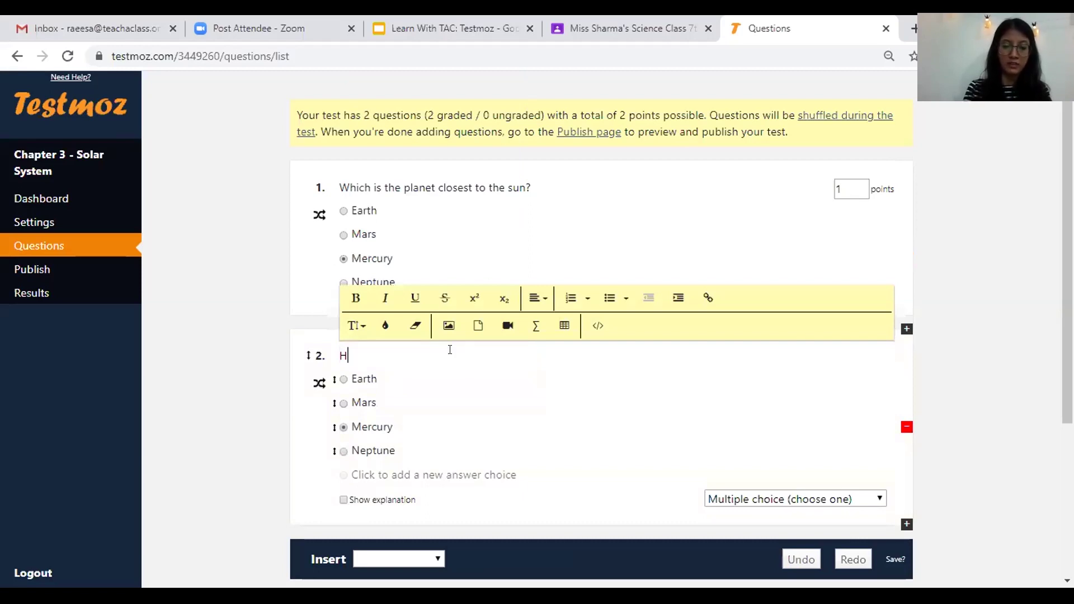
type("ow many planets are the")
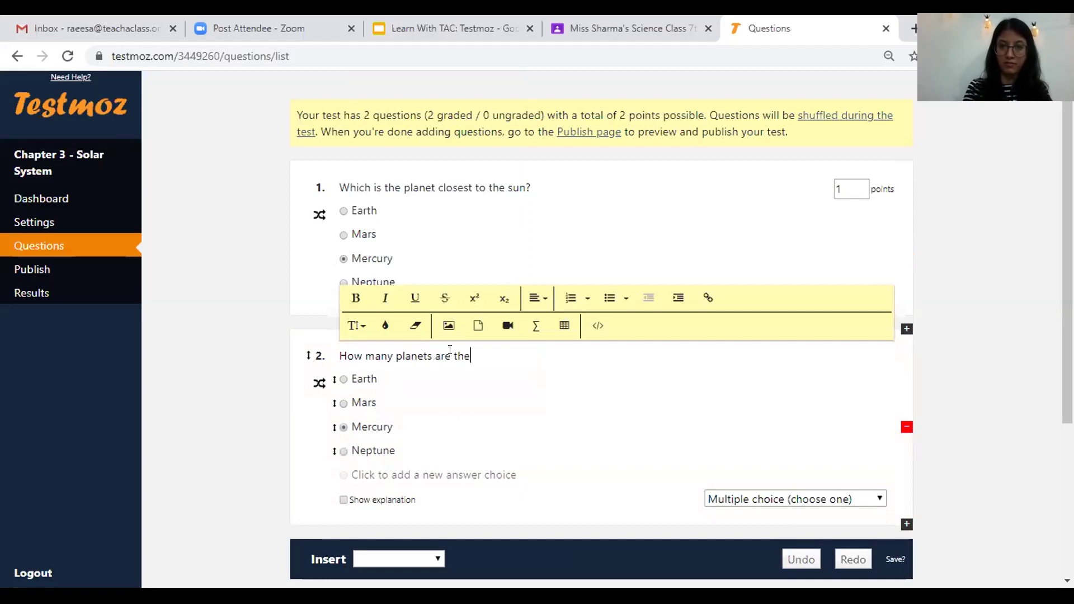
type("re in the solar system?")
- Replace question 2's answers with 10, 12, 8 and 9, keeping 8 as correct
double_click(363, 379)
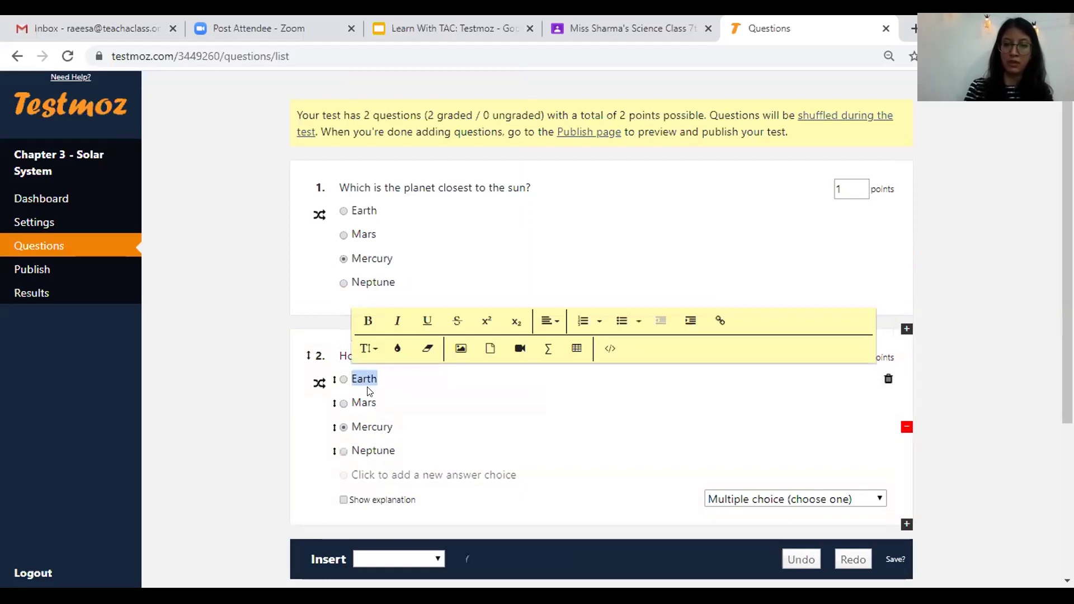
type("9")
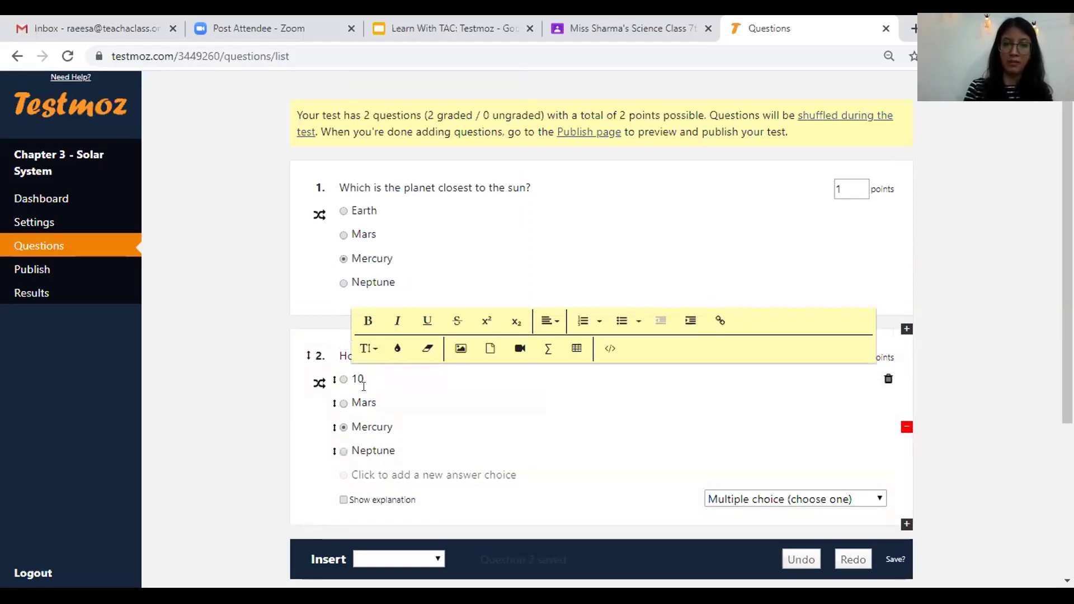
double_click(365, 403)
type("12")
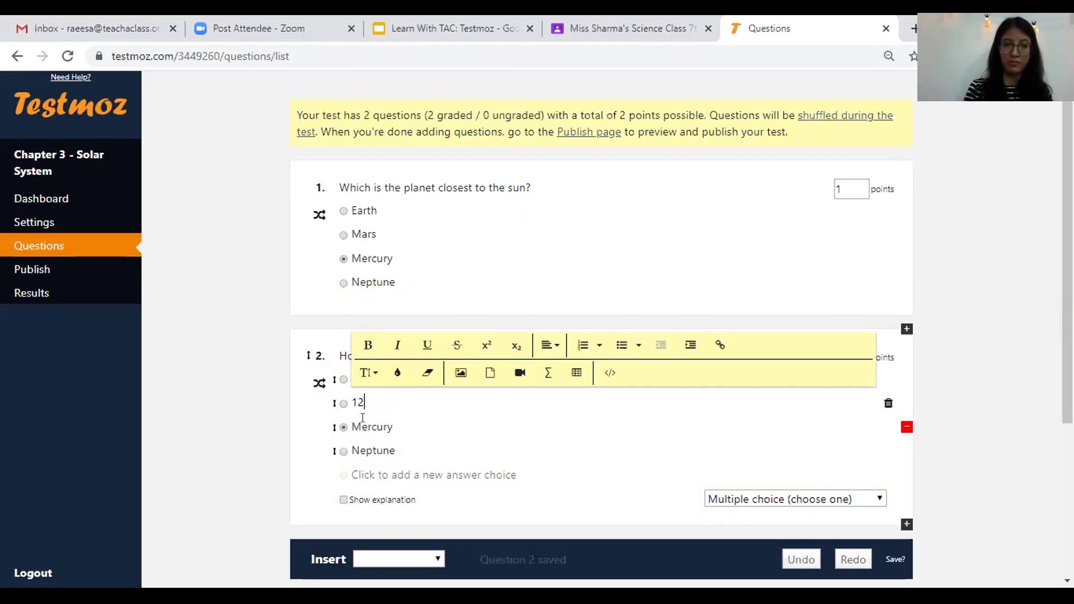
left_click(365, 428)
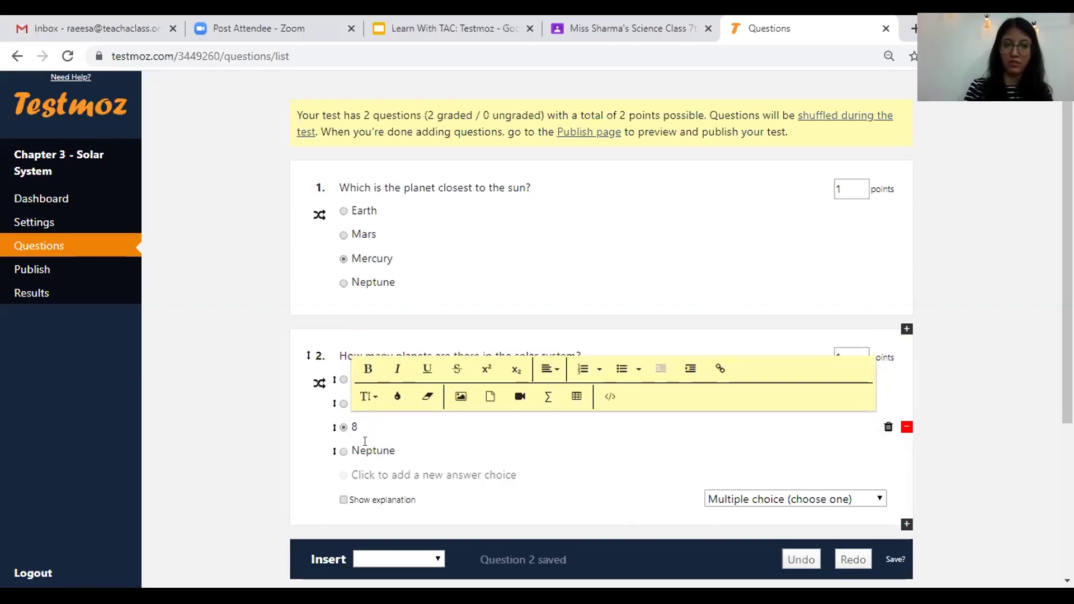
double_click(365, 443)
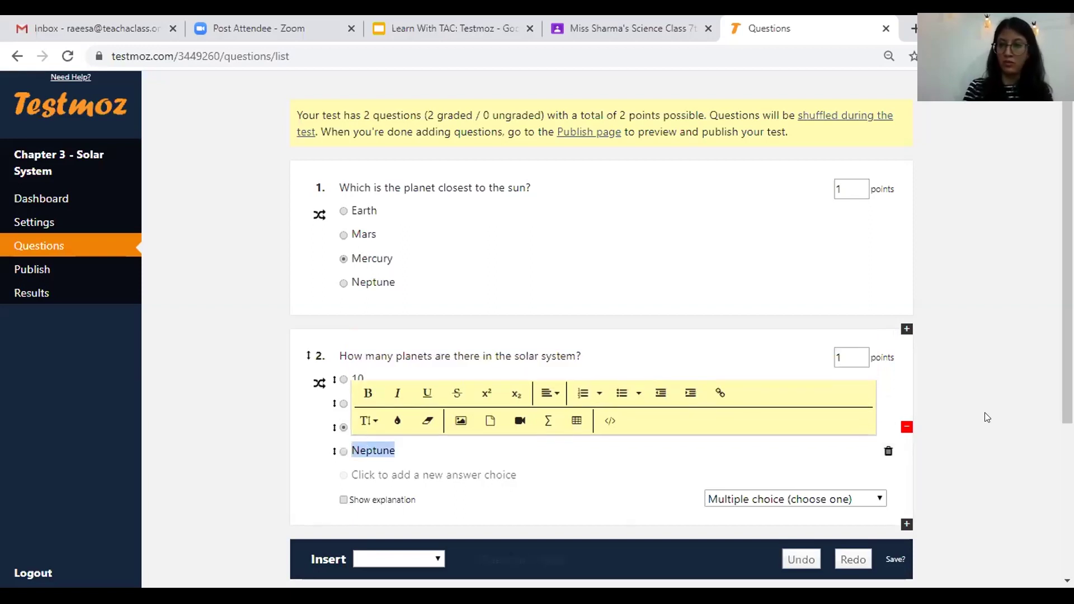
type("9")
left_click(356, 475)
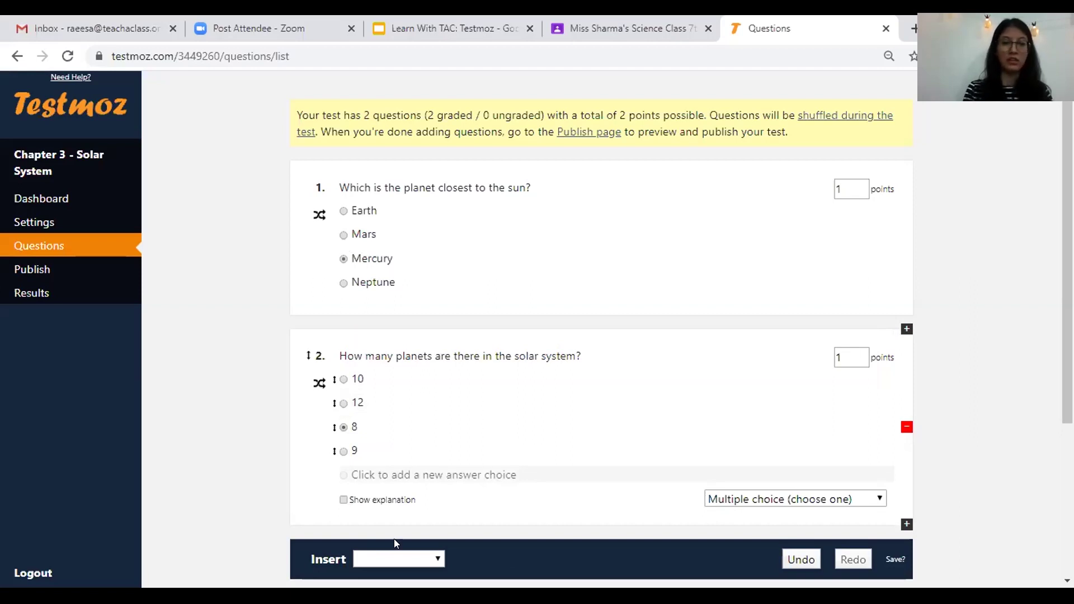
left_click(395, 559)
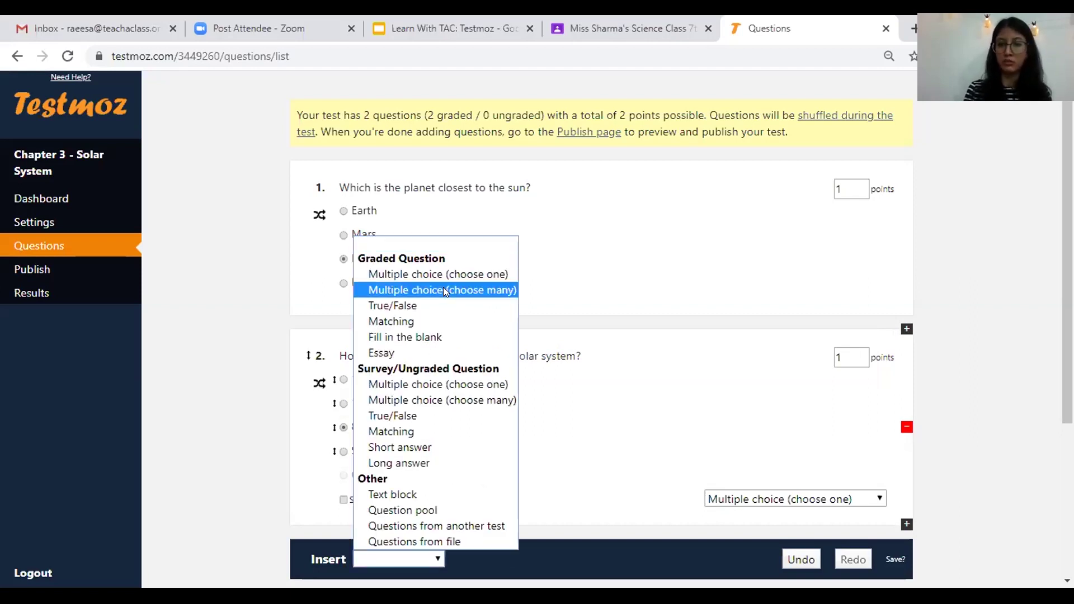
key("Down")
left_click(976, 304)
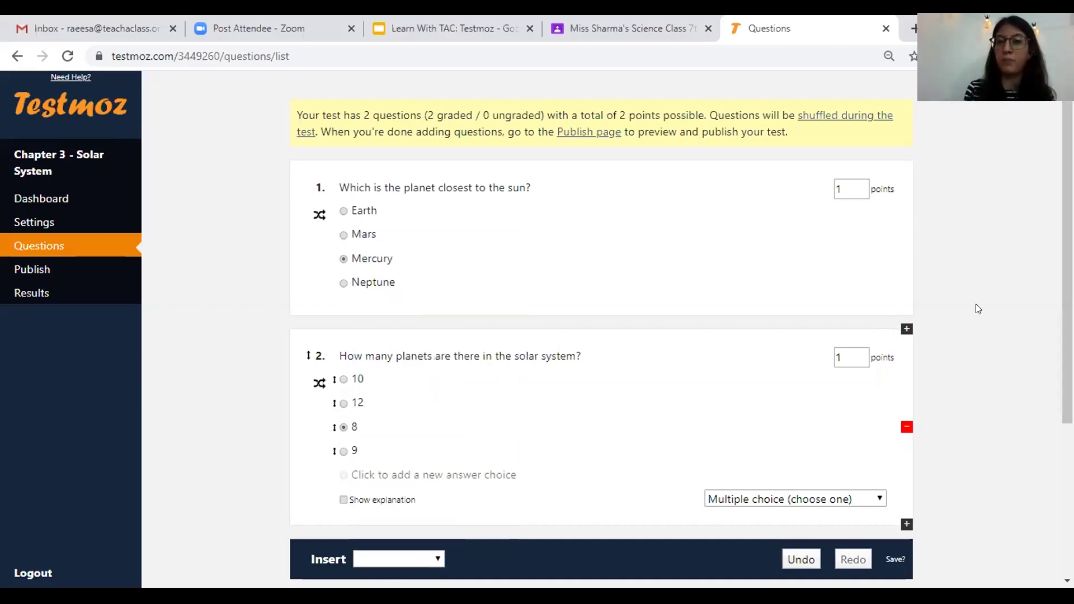
left_click(878, 189)
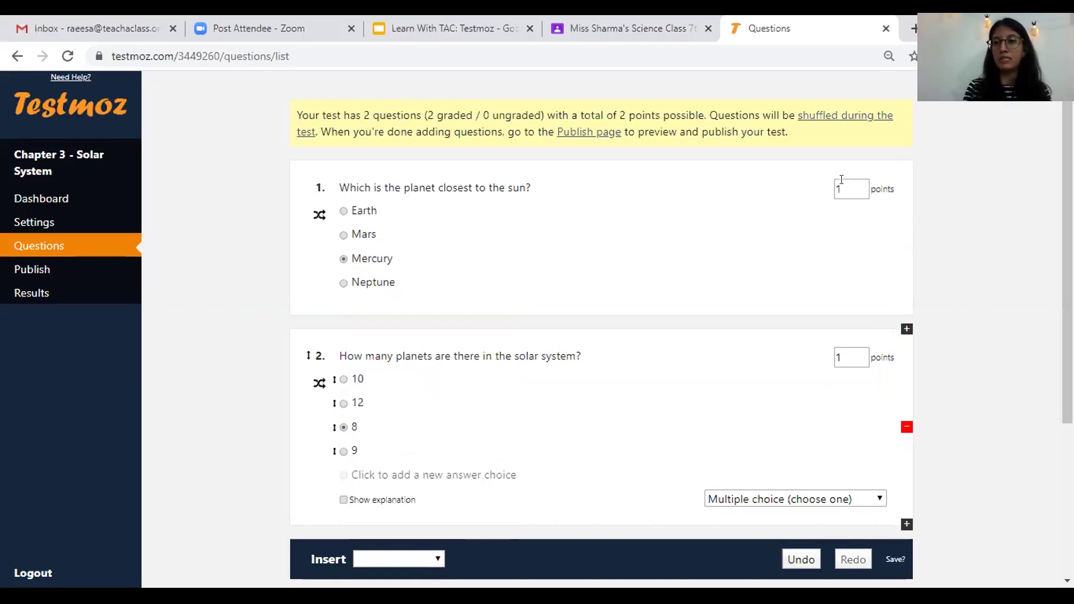
left_click(841, 180)
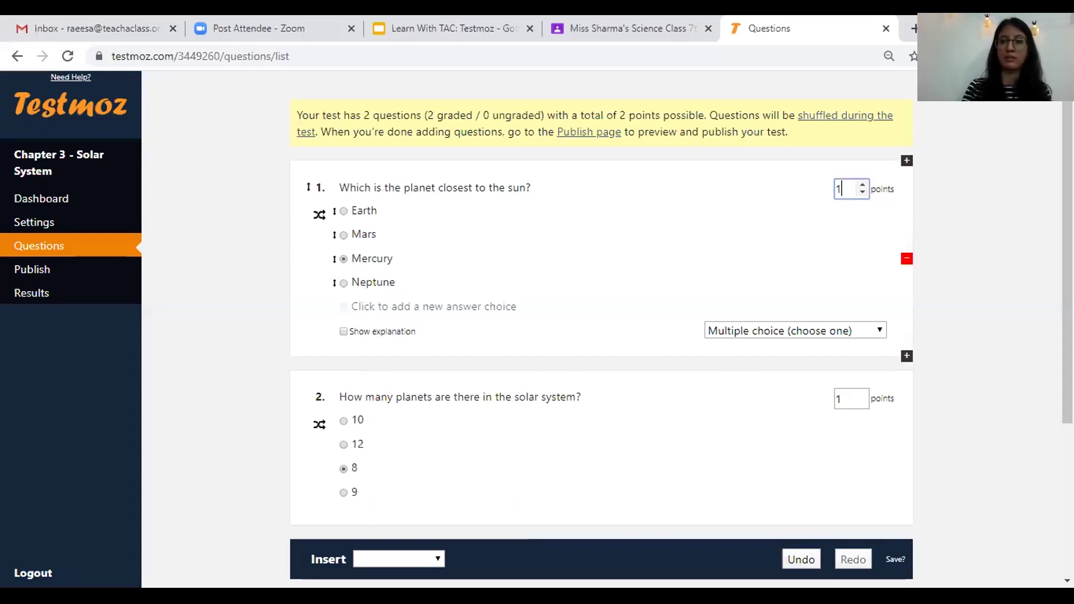
key("BackSpace")
type("2")
left_click(1011, 240)
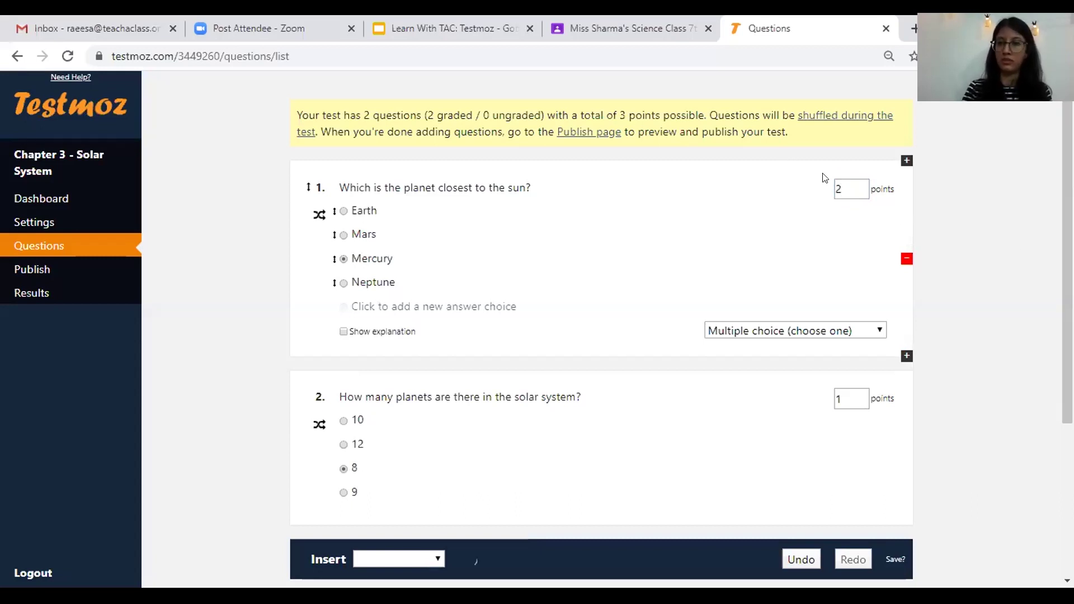
left_click(839, 181)
key("BackSpace")
type("1")
left_click(999, 216)
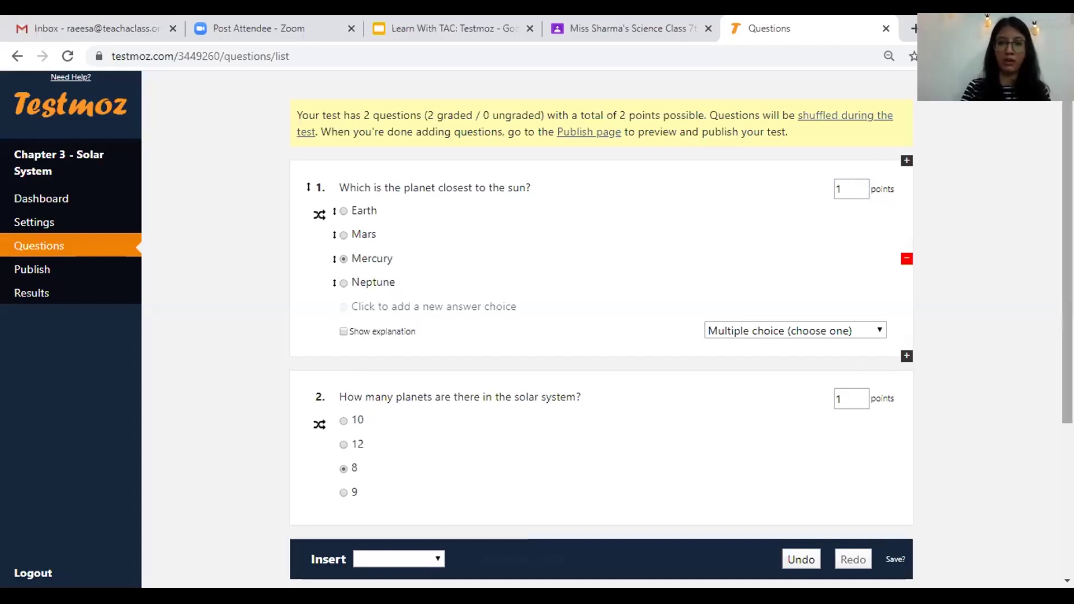
scroll(601, 332, "down", 1)
scroll(840, 302, "down", 2)
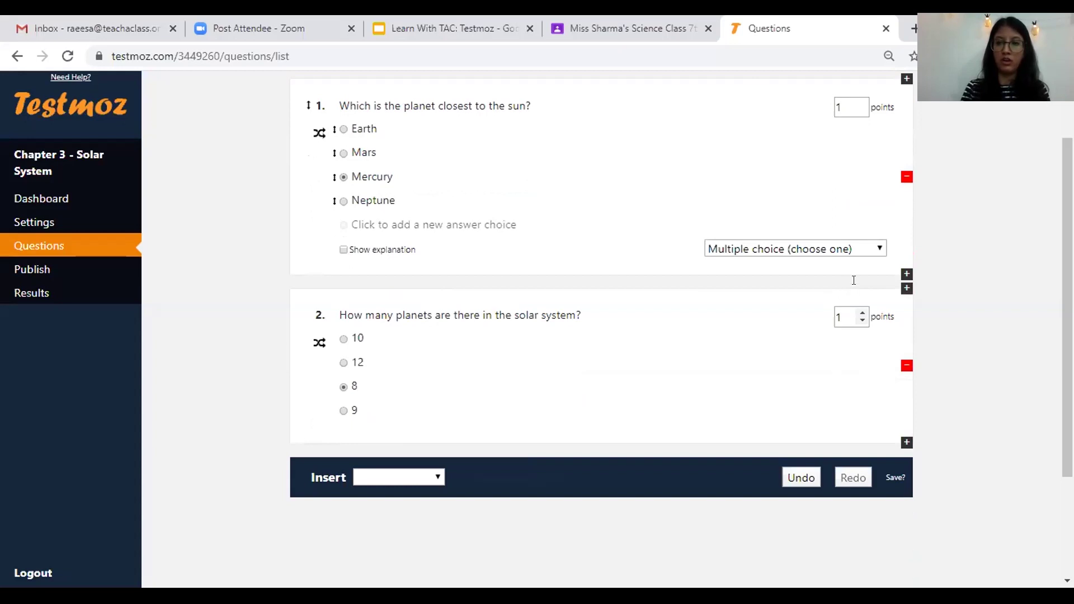
left_click(849, 317)
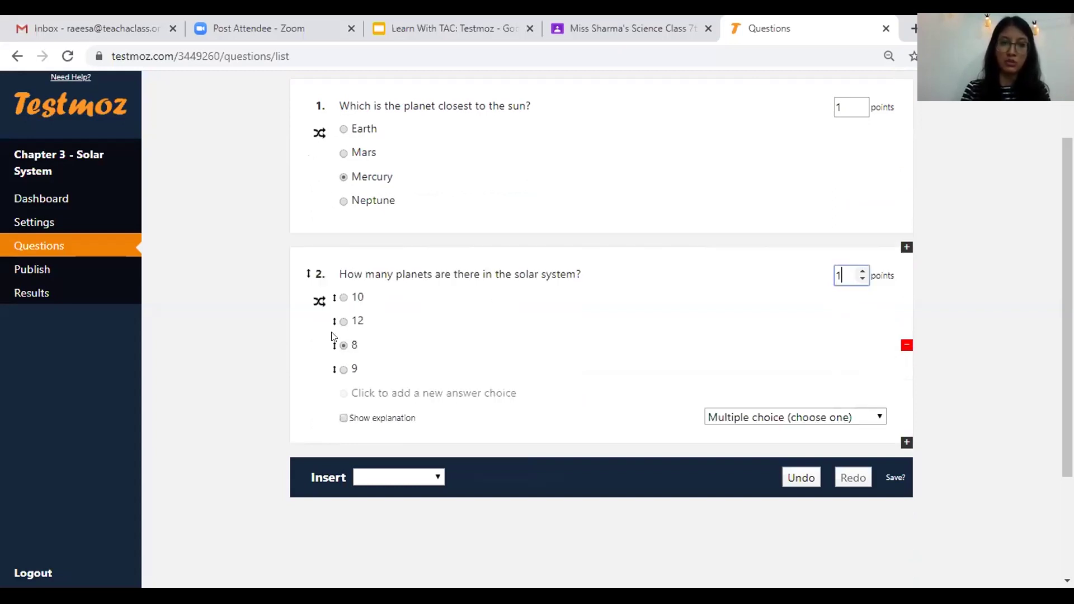
left_click(344, 297)
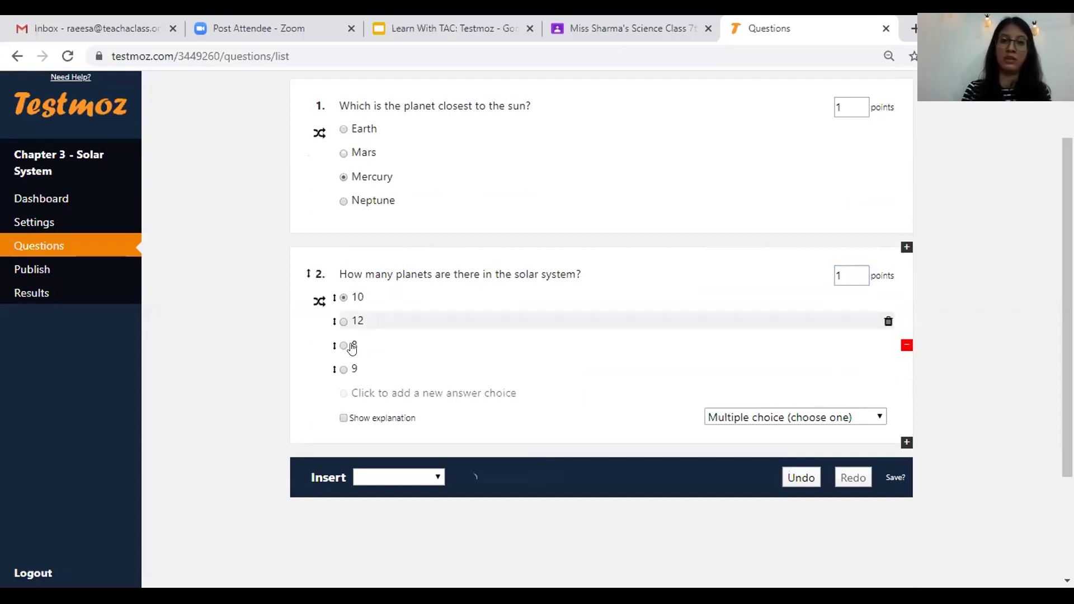
left_click(345, 347)
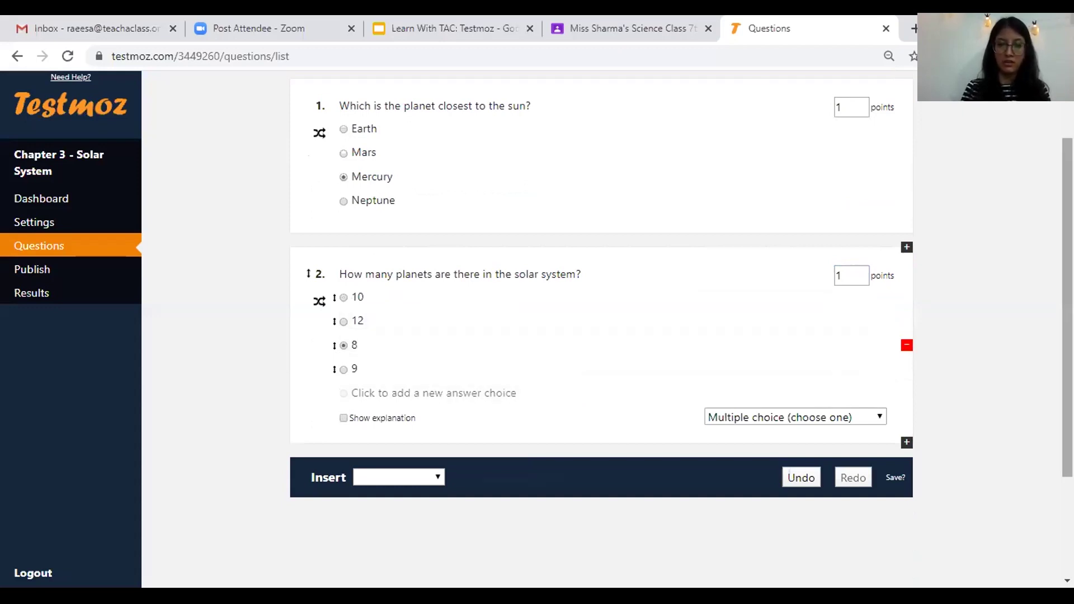
scroll(837, 459, "down", 1)
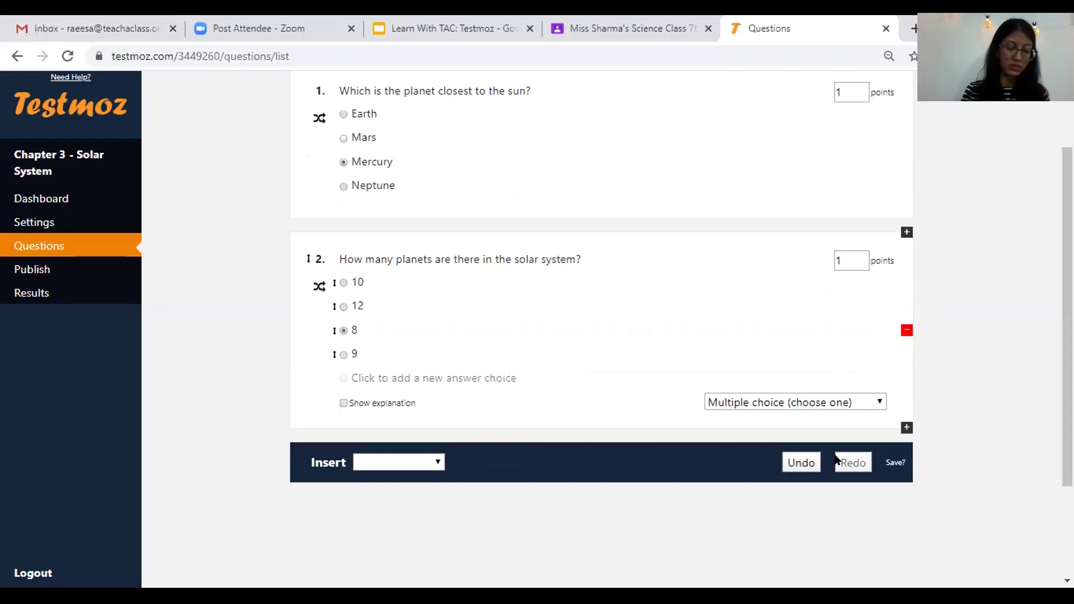
- Insert a choose-many question 'Which of the following are the planets of the Solar System?'
left_click(423, 462)
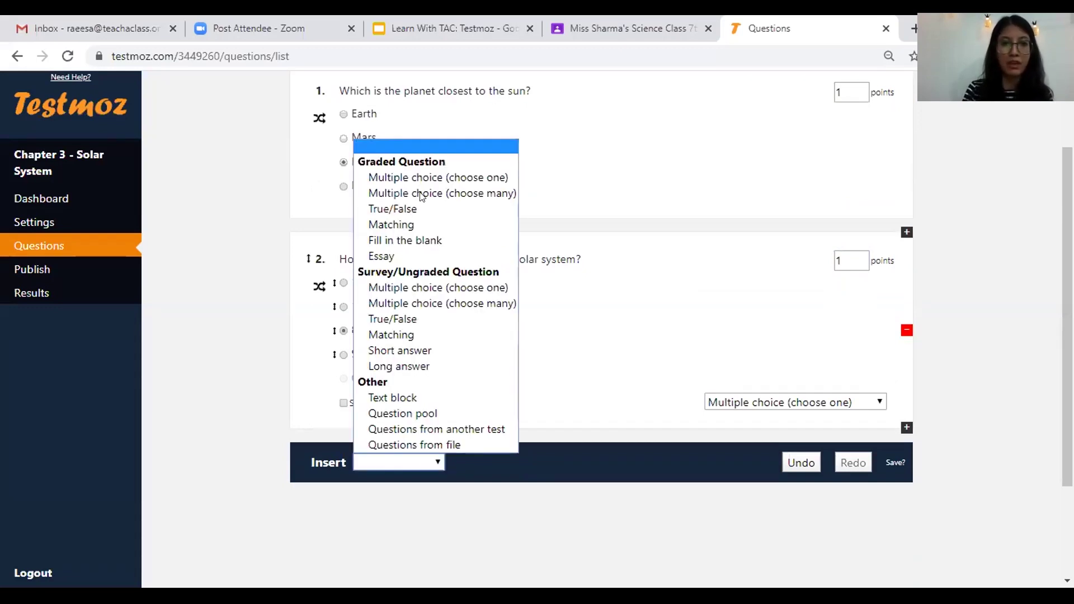
key("f")
left_click(426, 194)
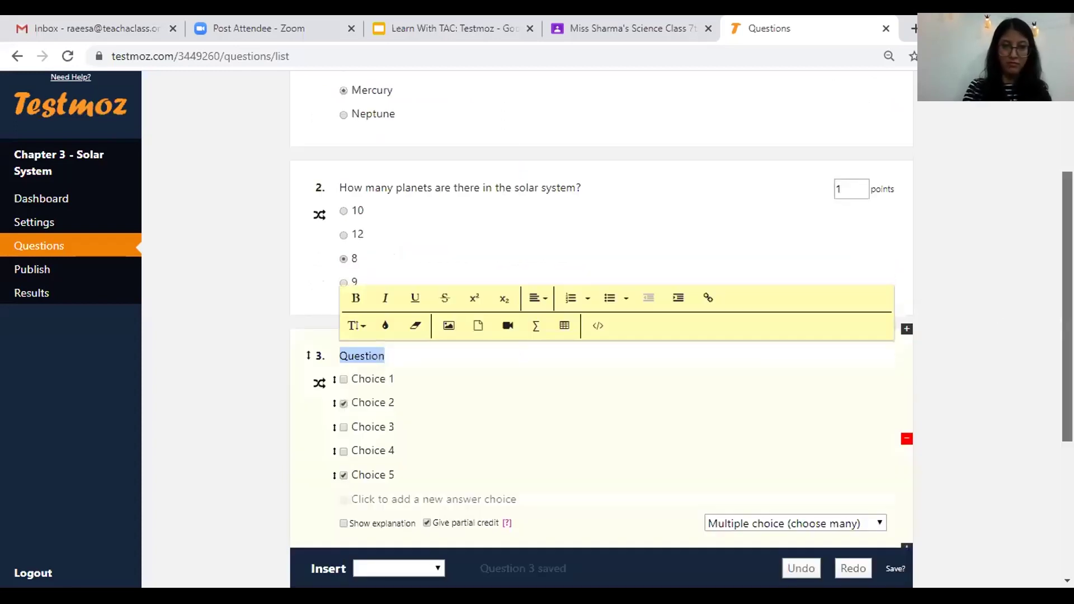
type("Which of thef")
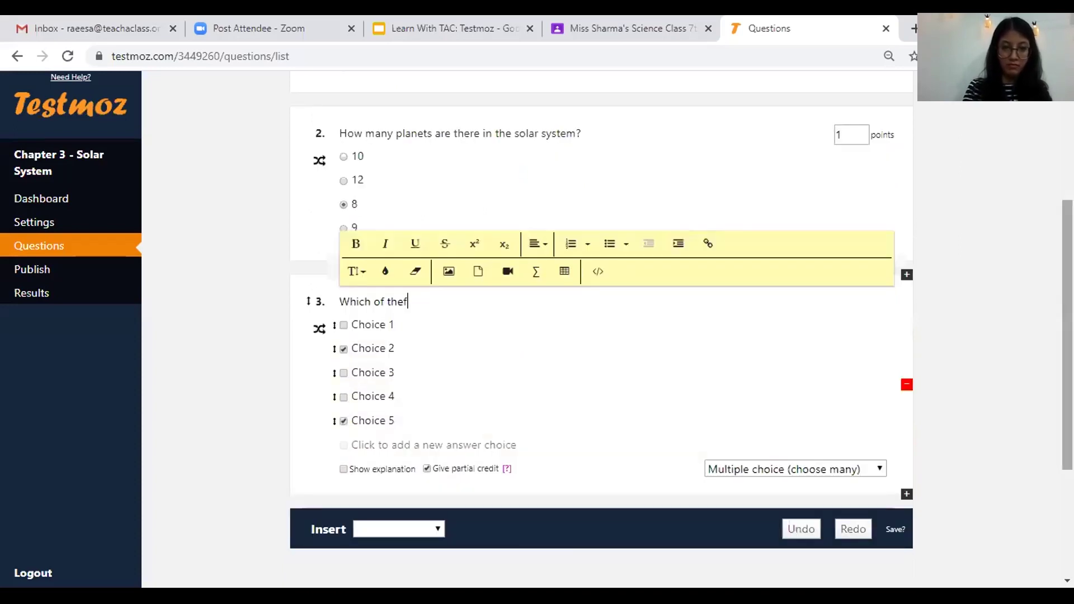
key("BackSpace")
type("following")
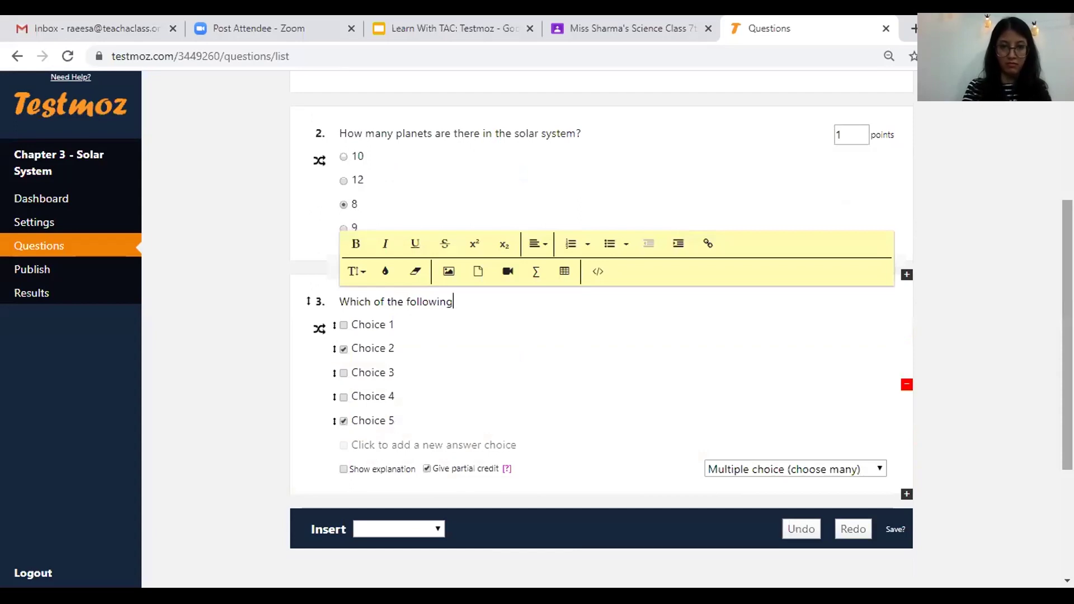
type(" are the p")
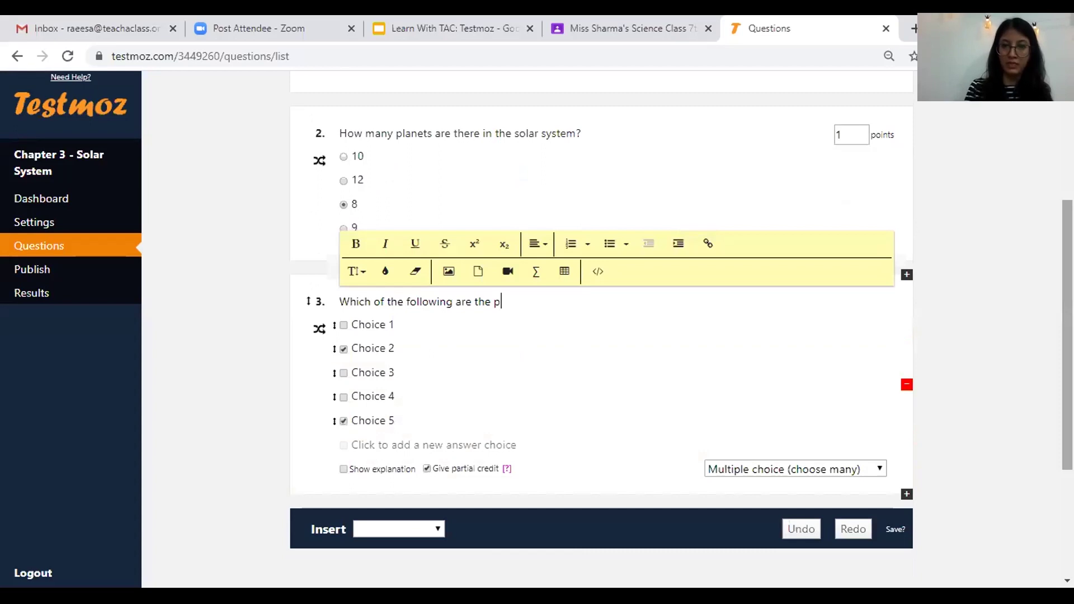
type("lanets of the Solar System?")
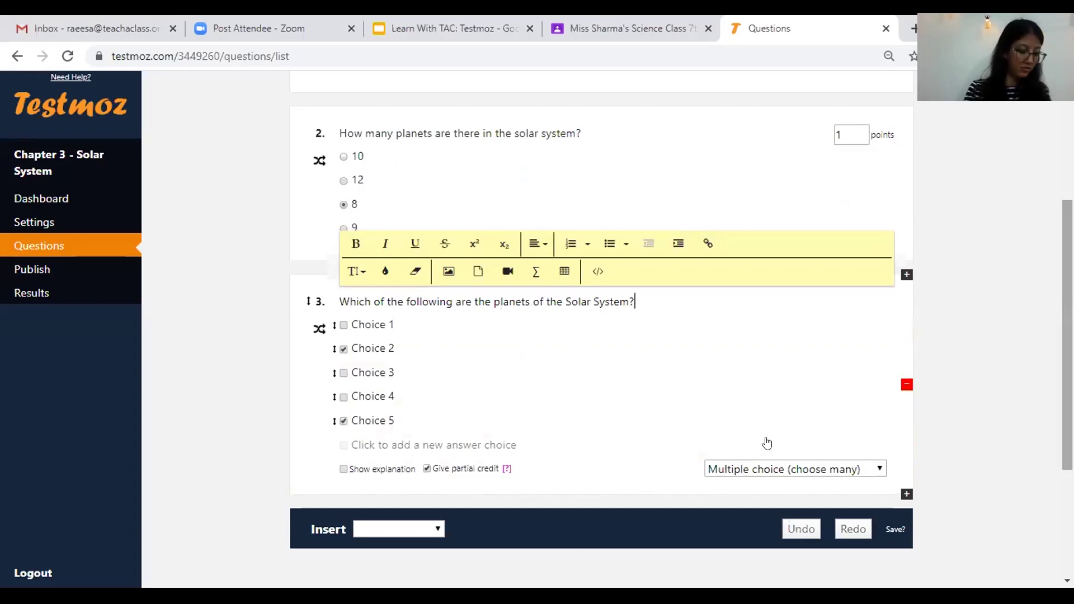
- Fill question 3's choices with Earth, Planet X, Moon, Titan and Saturn
key("Tab")
type("Earth")
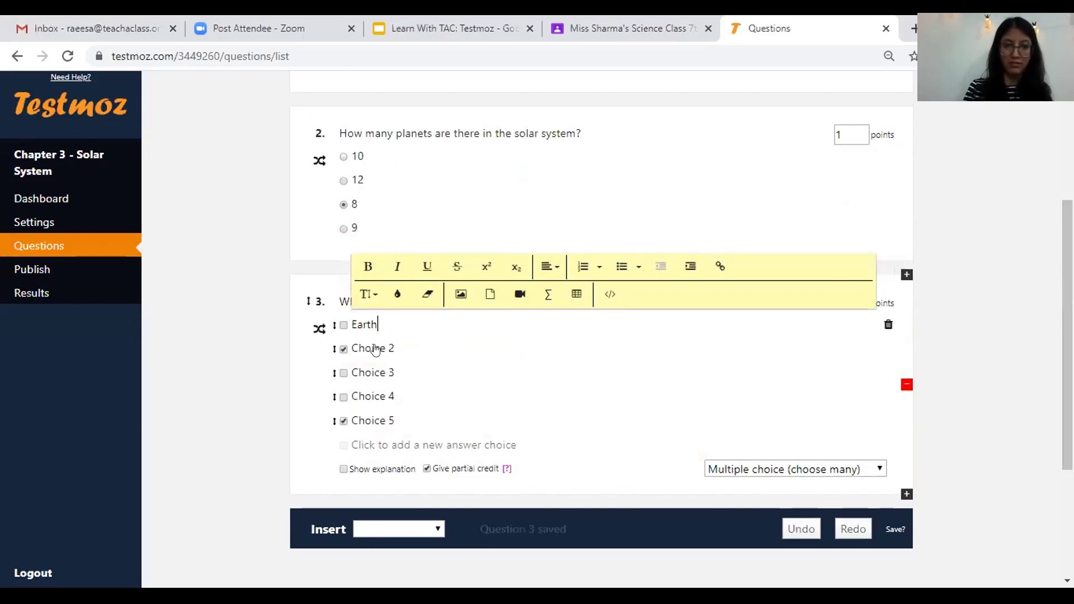
left_click(374, 348)
type("Planet")
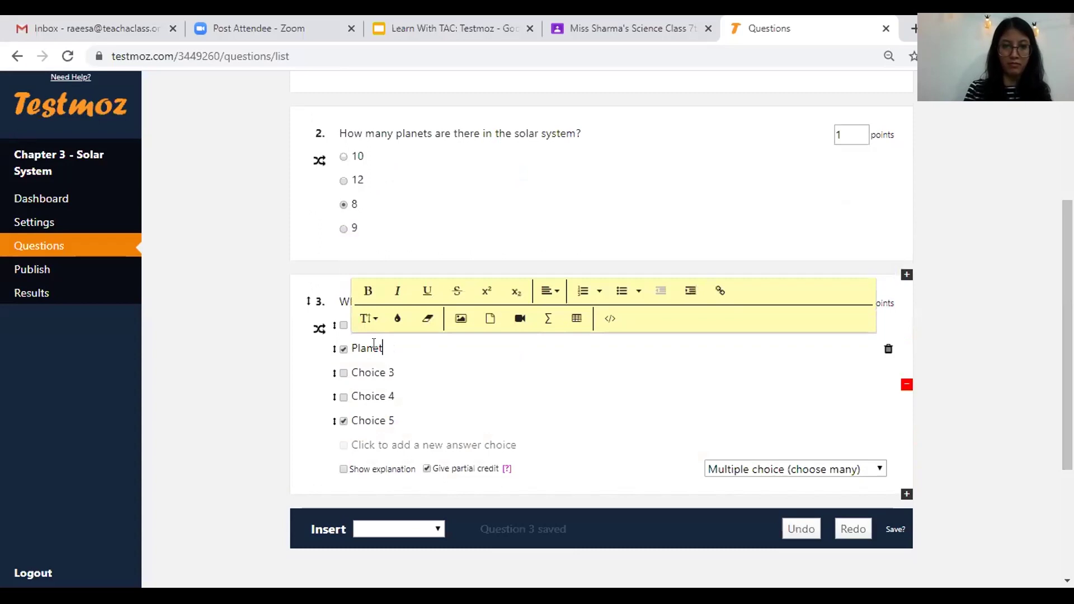
left_click(375, 363)
type("Moon")
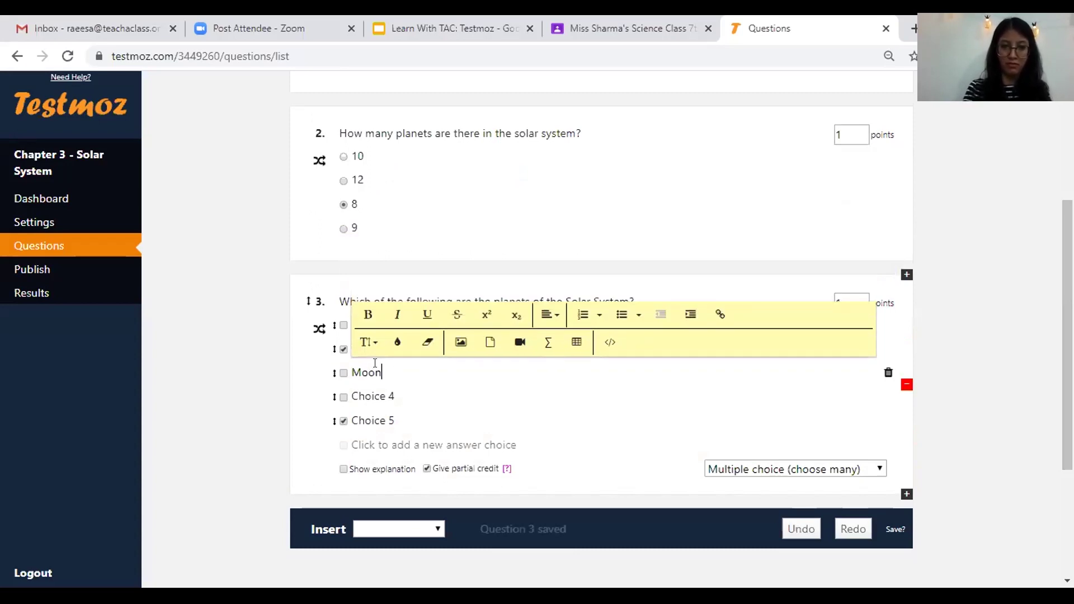
left_click(373, 395)
type("Titan")
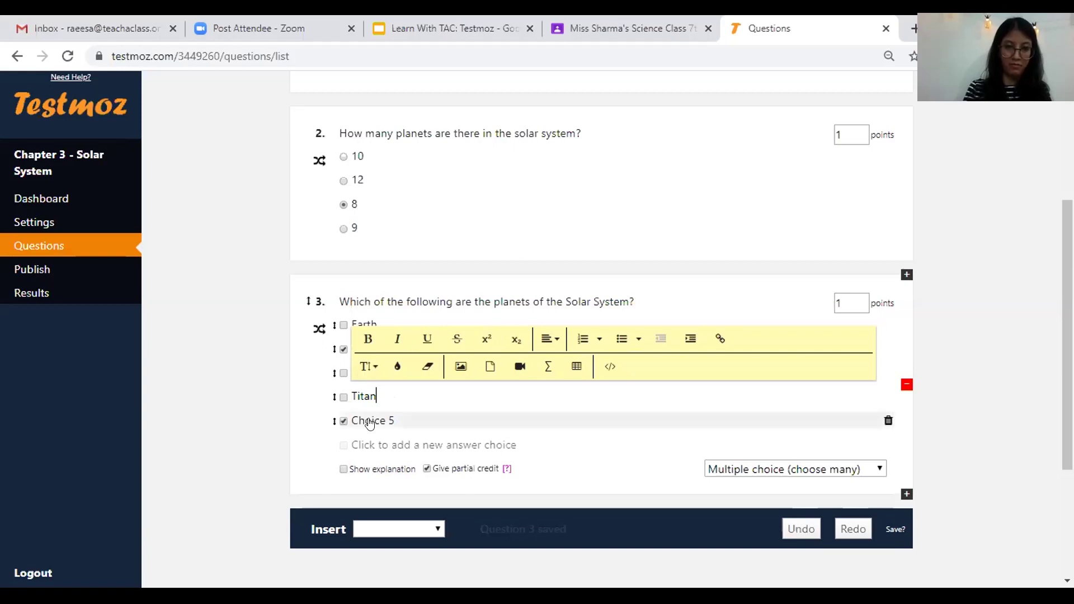
left_click(365, 415)
type("Sa")
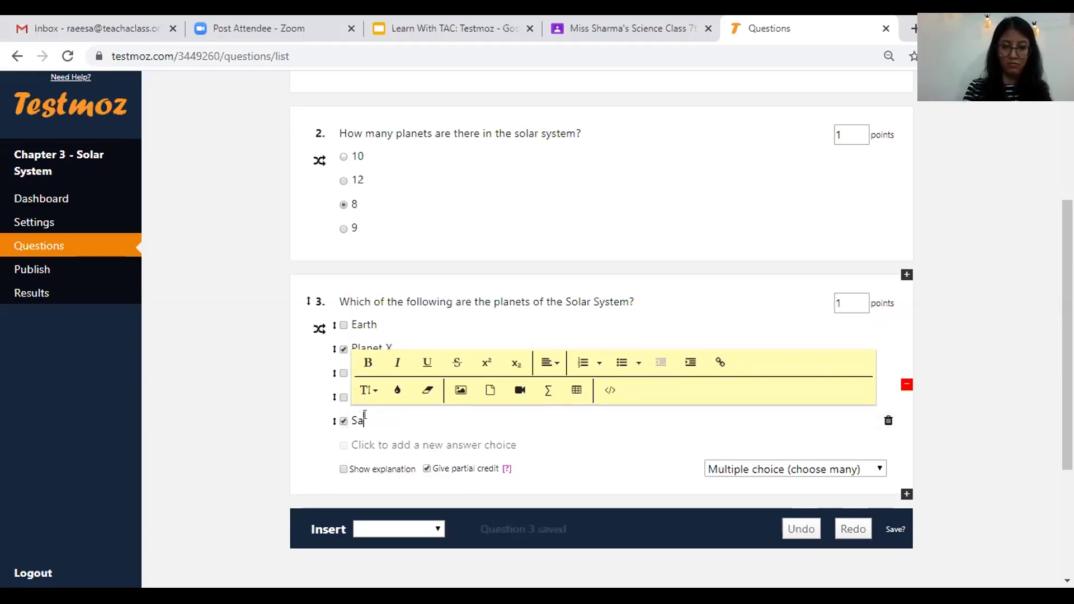
type("turn")
left_click(973, 354)
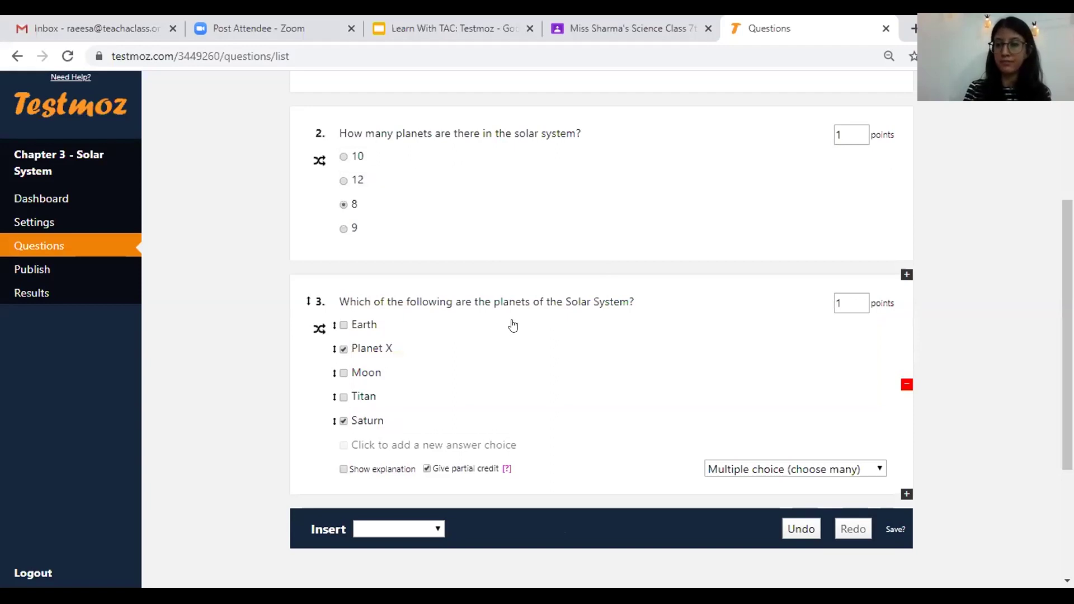
- Mark Earth and Saturn correct in question 3, set 2 points, and disable partial credit
scroll(412, 278, "down", 1)
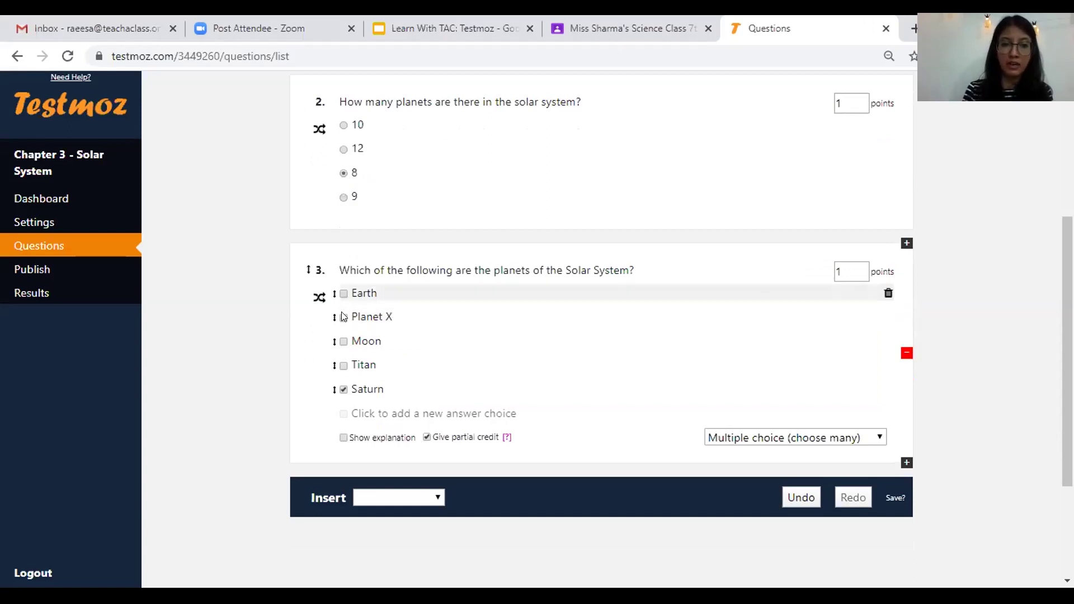
left_click(344, 293)
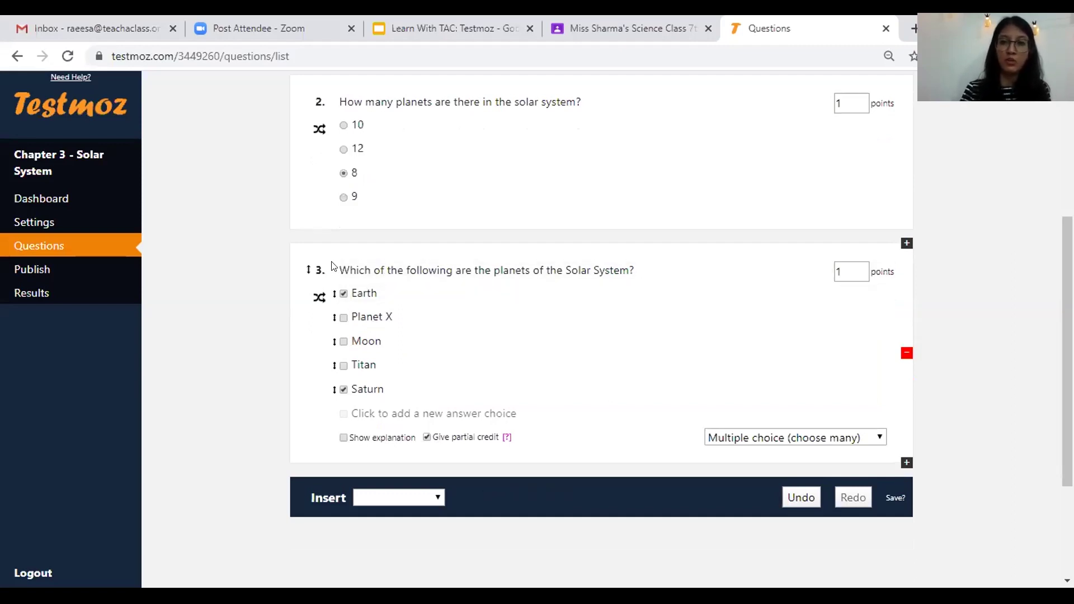
left_click(787, 273)
key("Tab")
key("BackSpace")
type("2")
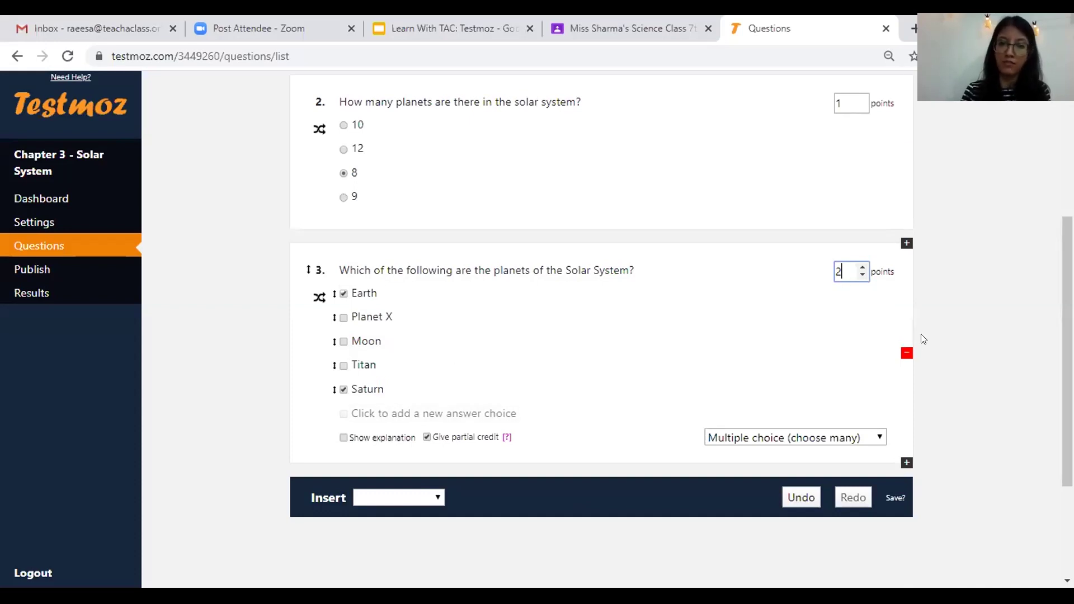
left_click(298, 381)
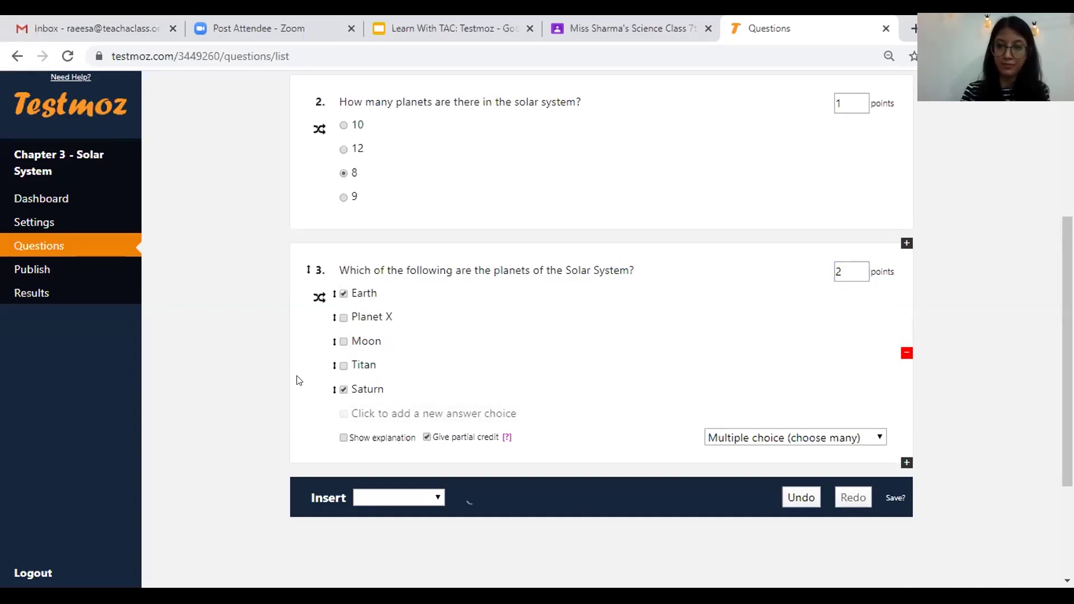
left_click(426, 437)
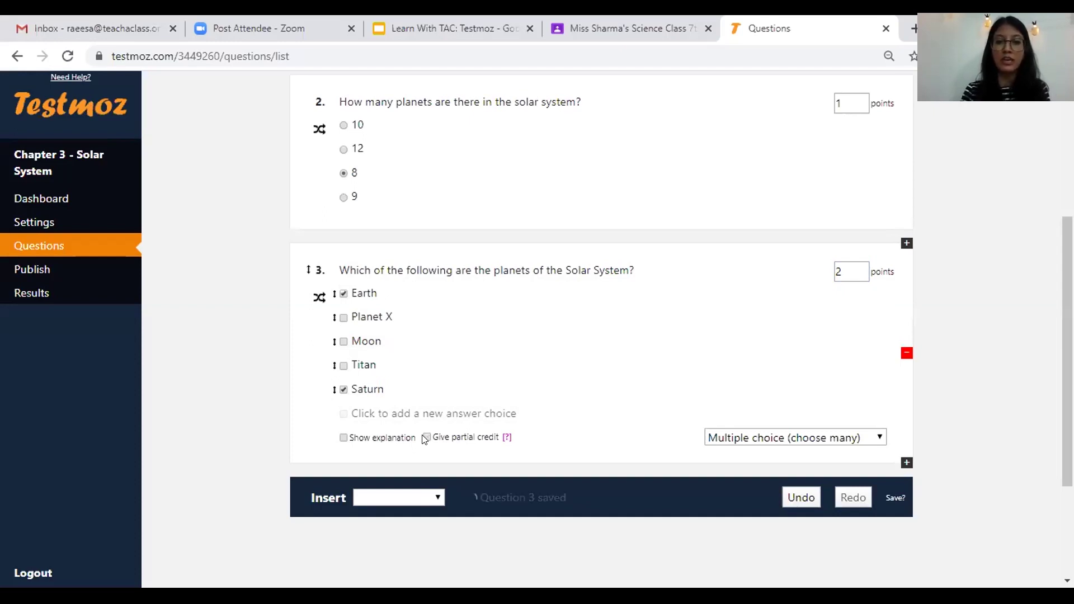
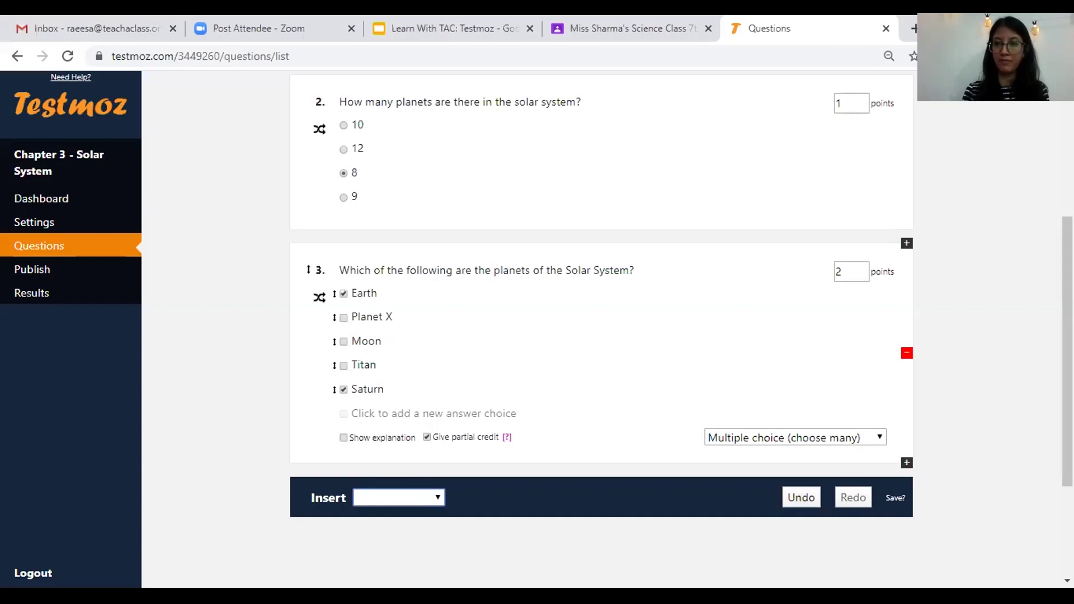
- Insert fill-in-the-blank question 4, 'Earth has ______. land and life.', with 'air' as the answer
left_click(399, 450)
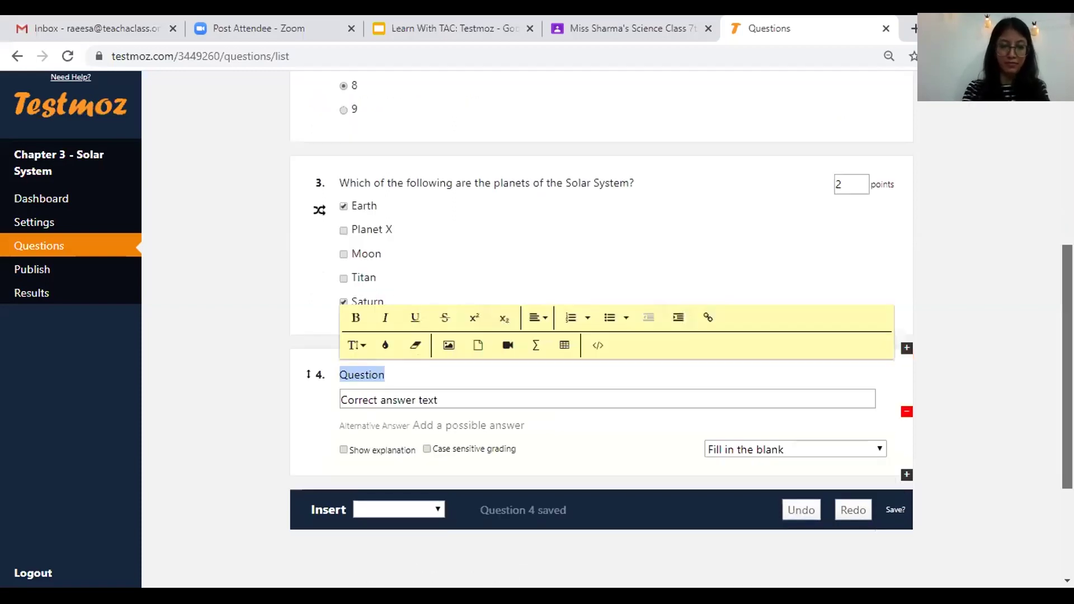
type("Earth")
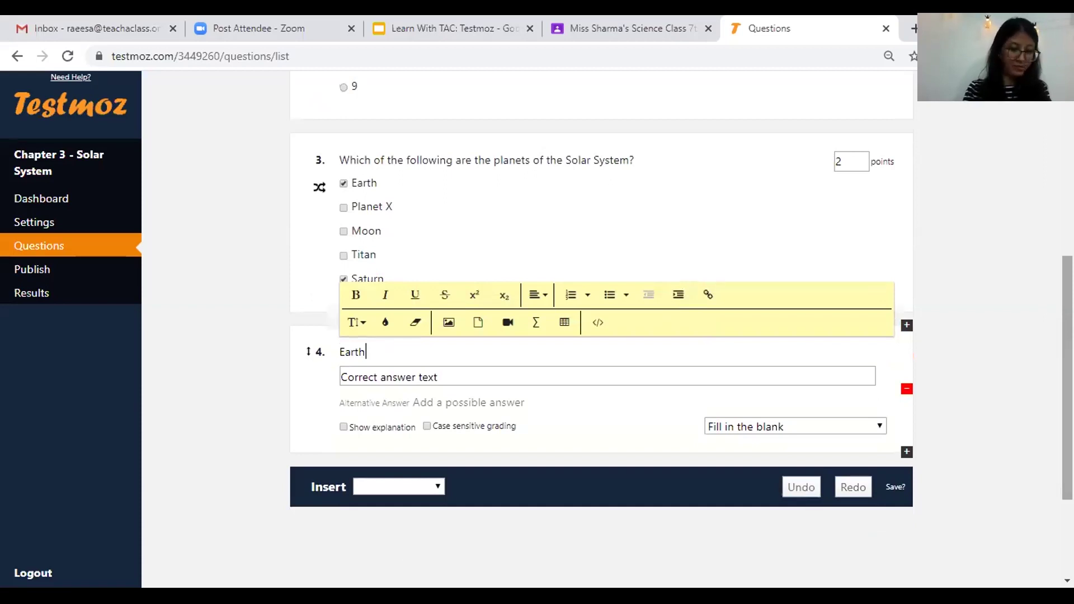
type(" has ")
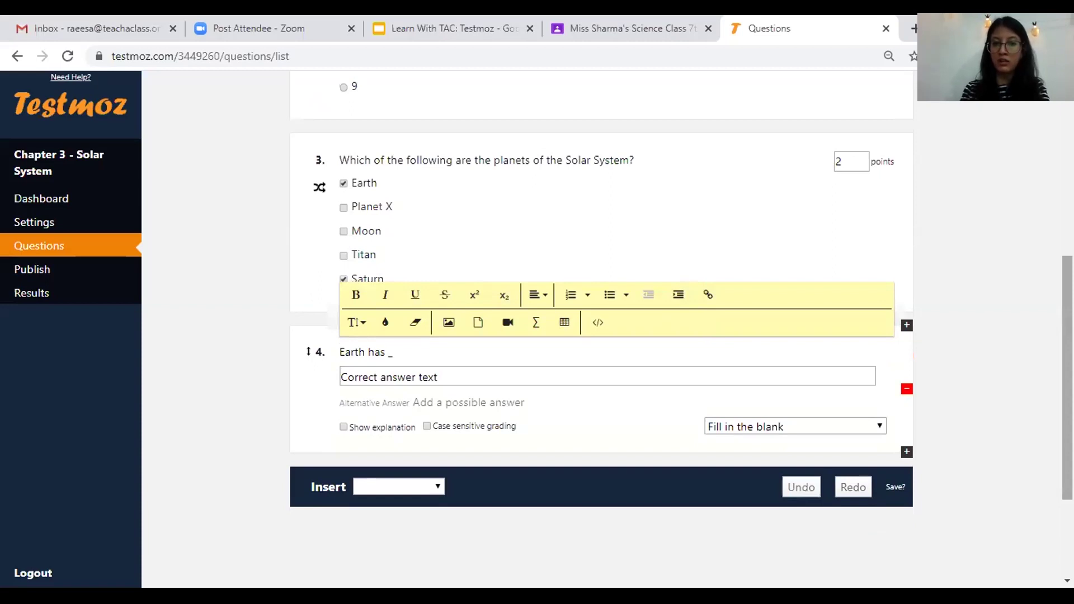
type("______")
type(". ")
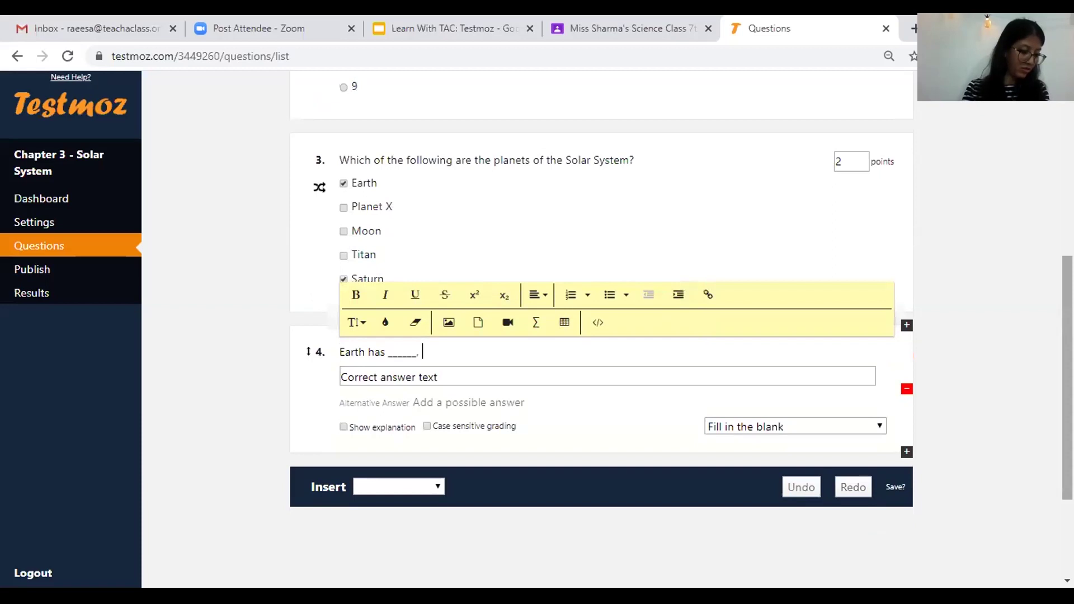
type("land and life.")
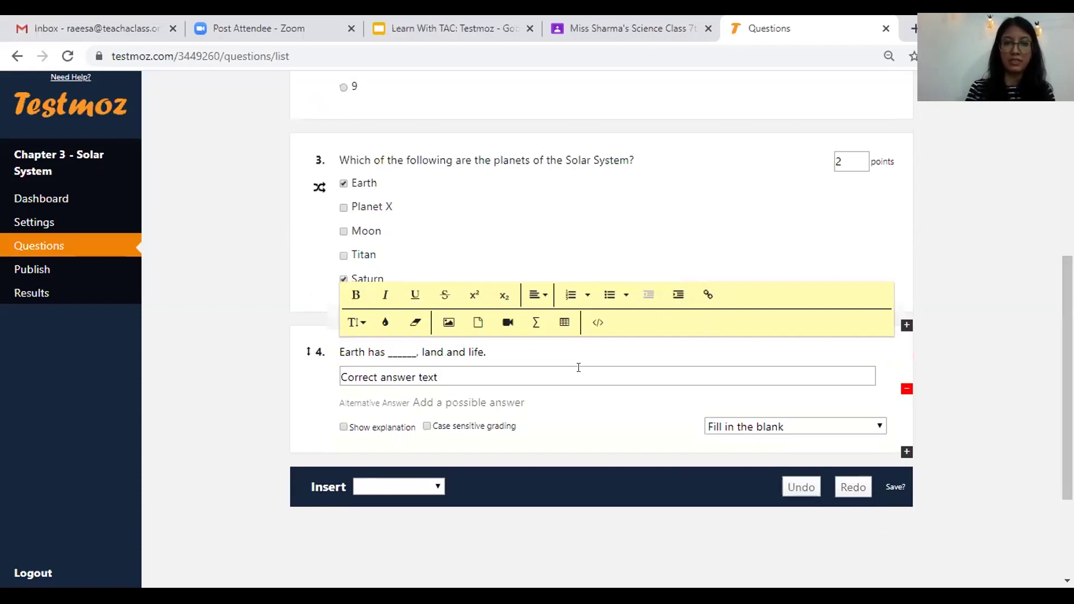
left_click(578, 369)
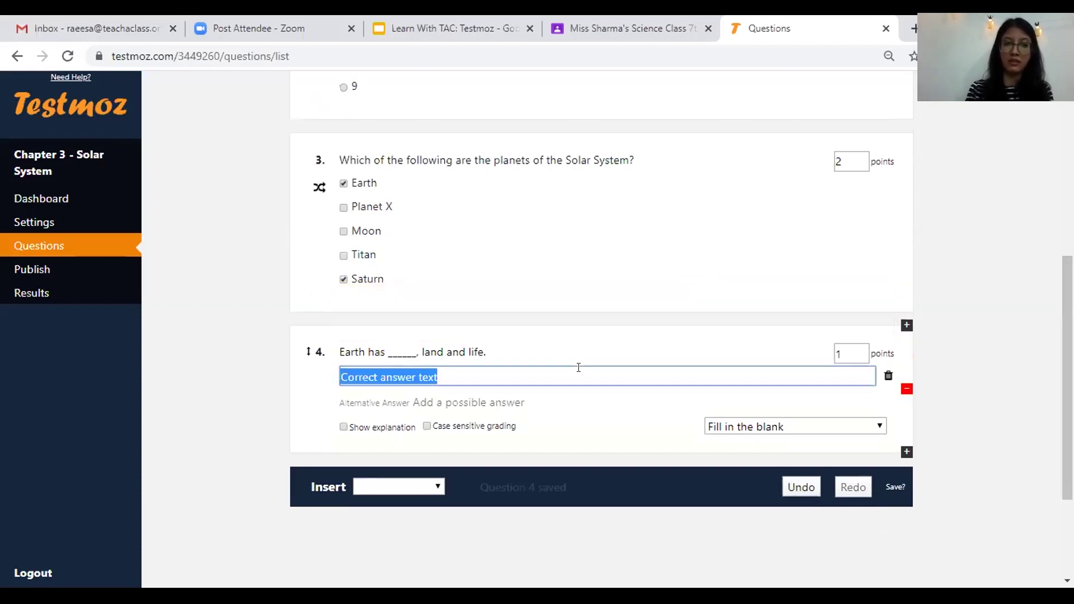
type("air")
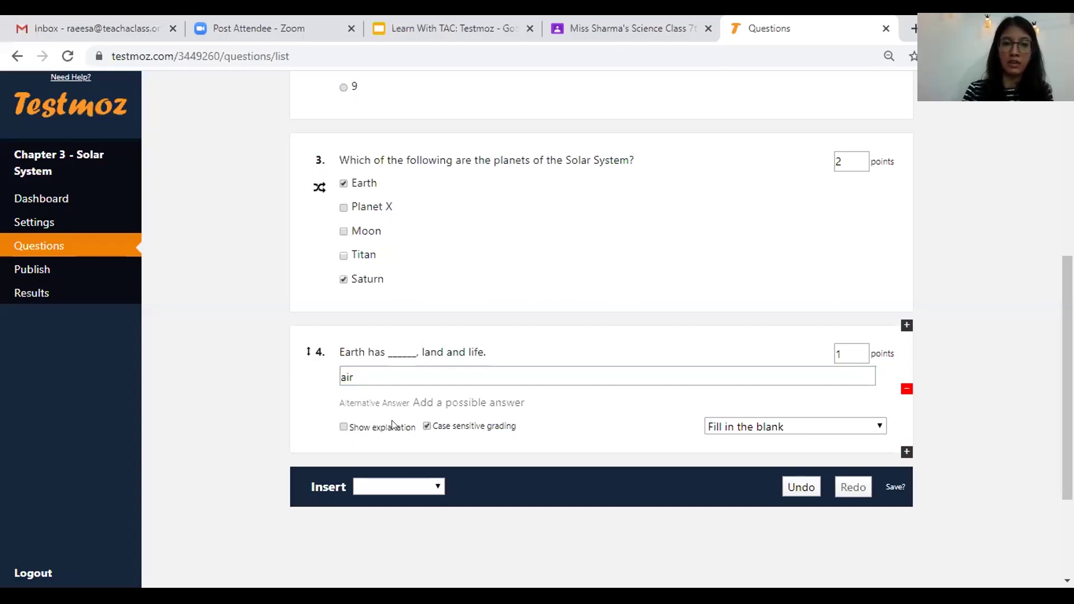
- Turn off case-sensitive grading for question 4, add then remove a 'water' alternative, and restore the question
left_click(430, 427)
left_click(433, 403)
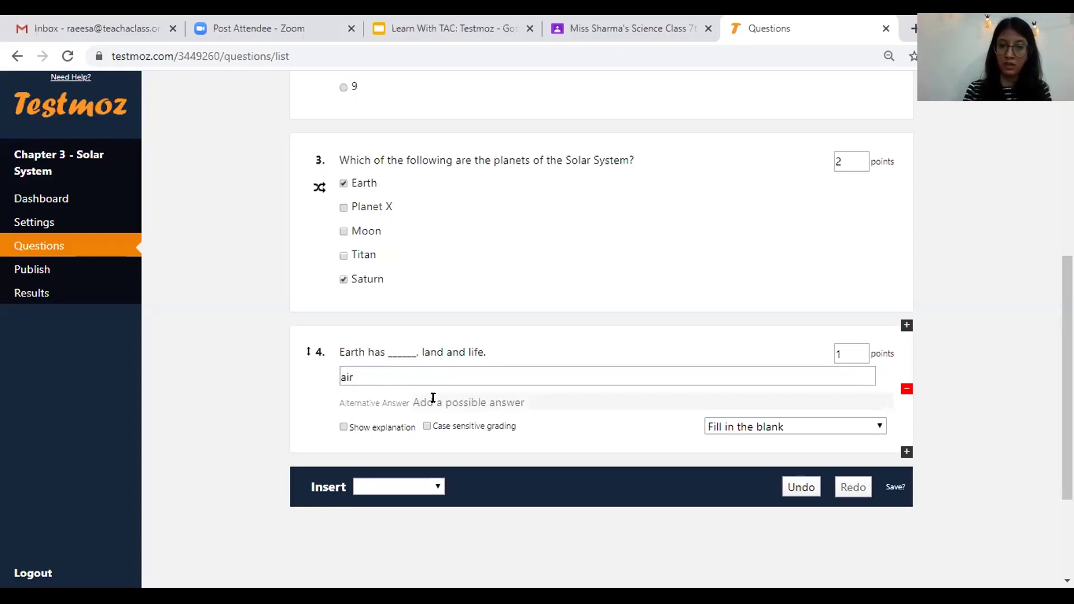
left_click(433, 398)
type("water")
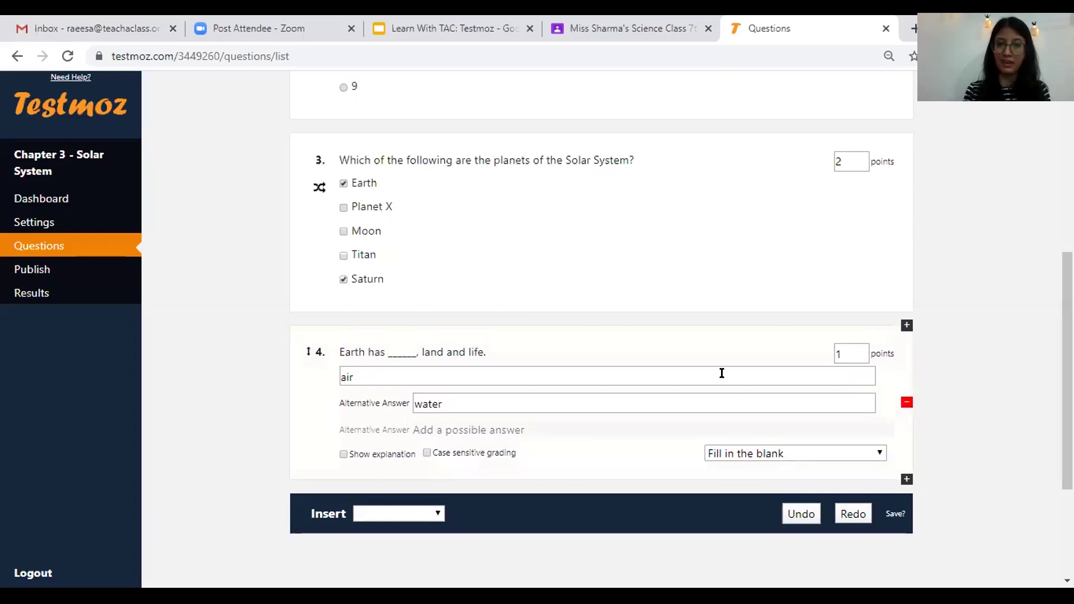
left_click(887, 402)
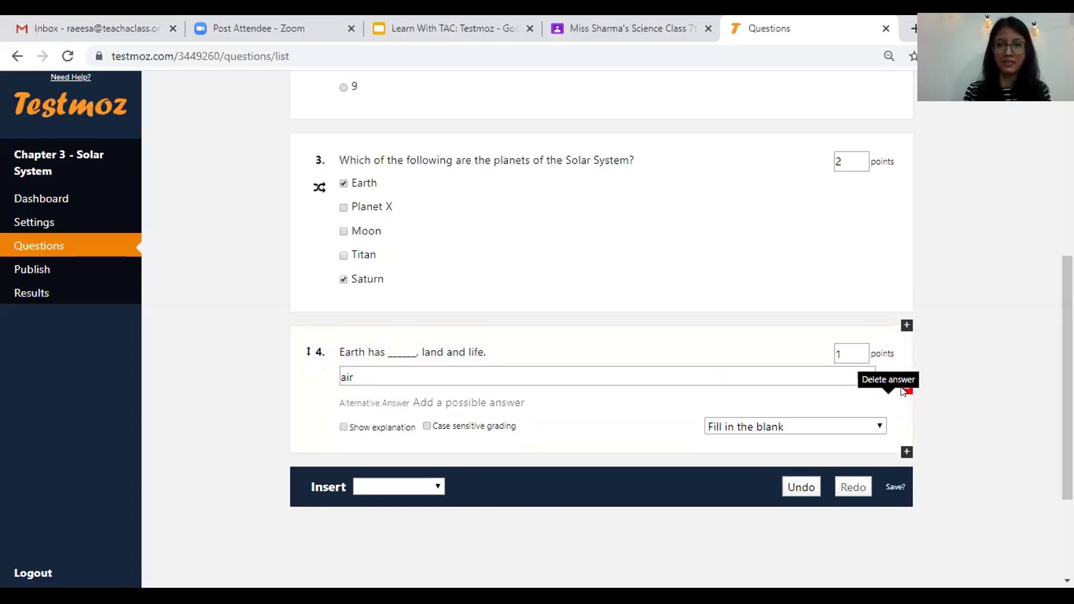
left_click(902, 390)
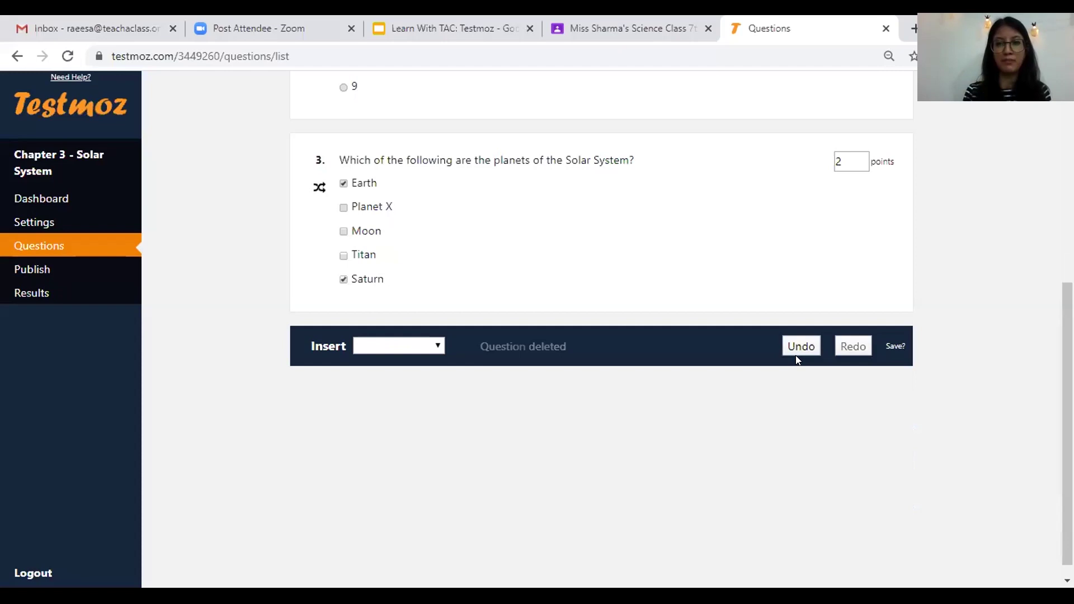
left_click(801, 347)
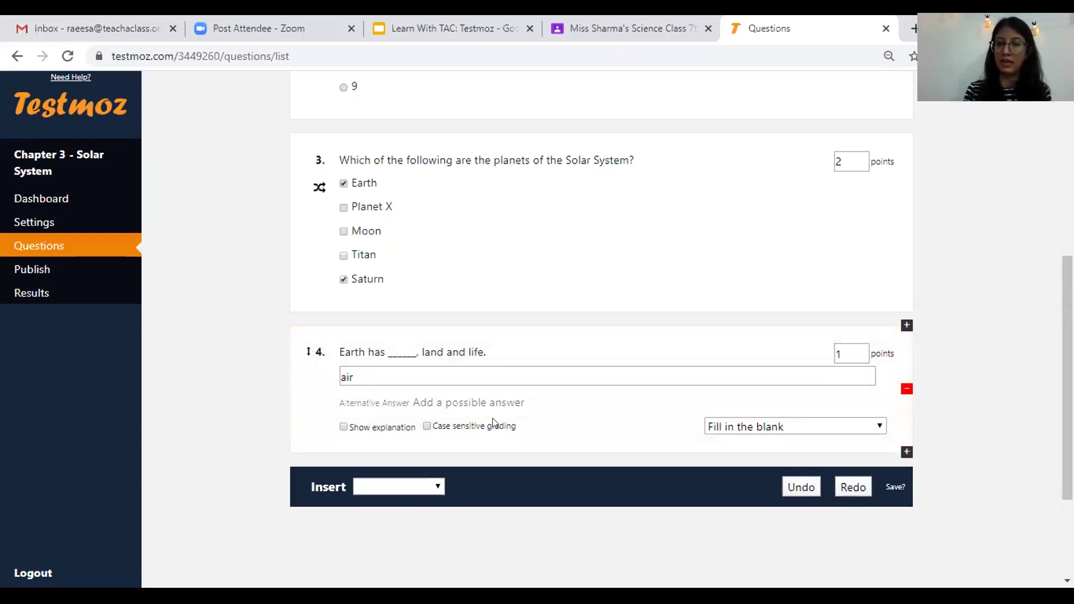
- Insert a True/False question 5 below question 4
left_click(408, 489)
left_click(407, 489)
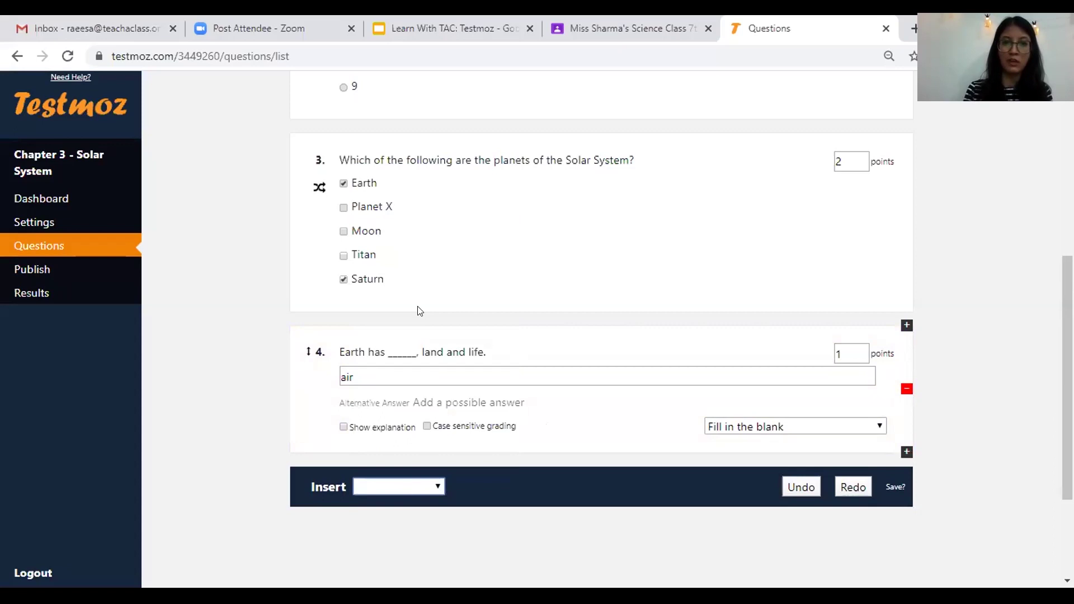
left_click(431, 230)
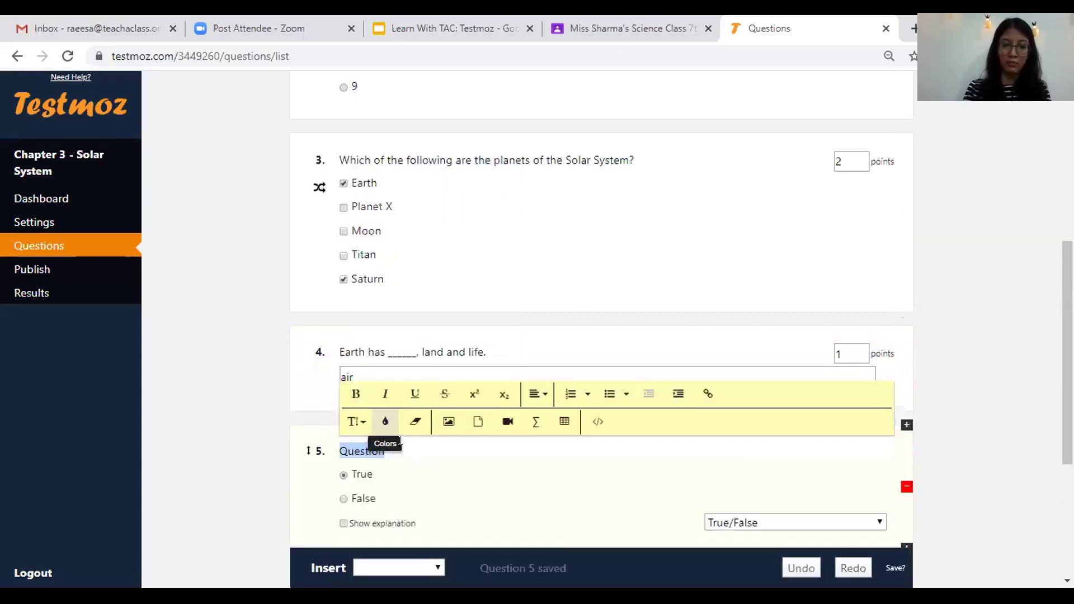
- Enter 'Earth has 240 days.' as question 5's statement and mark False as correct
type("Ea")
type("rth has 24")
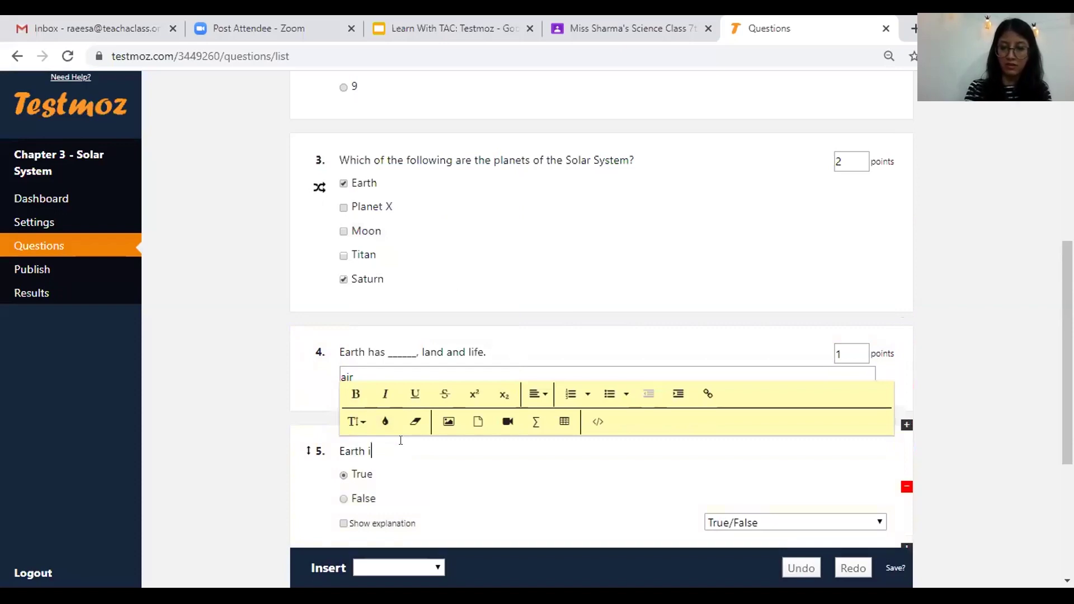
type("0 days.")
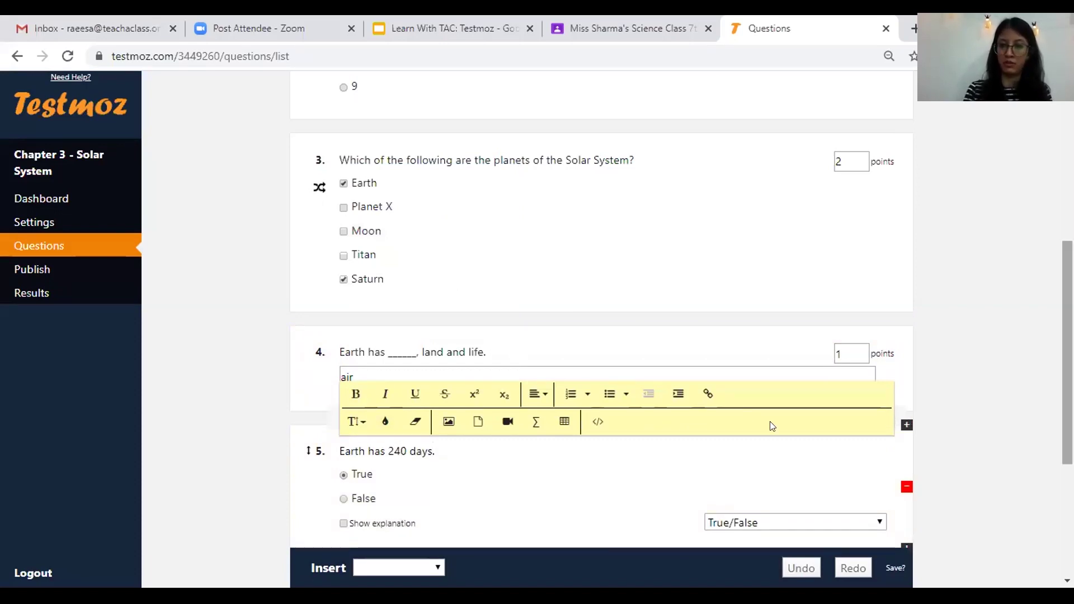
scroll(769, 425, "down", 2)
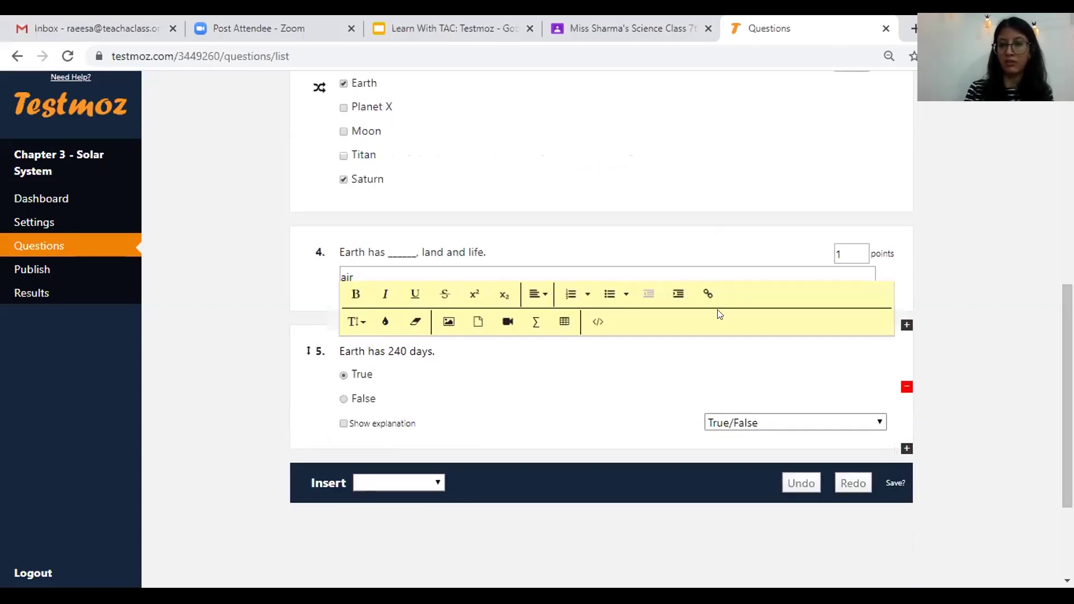
left_click(789, 423)
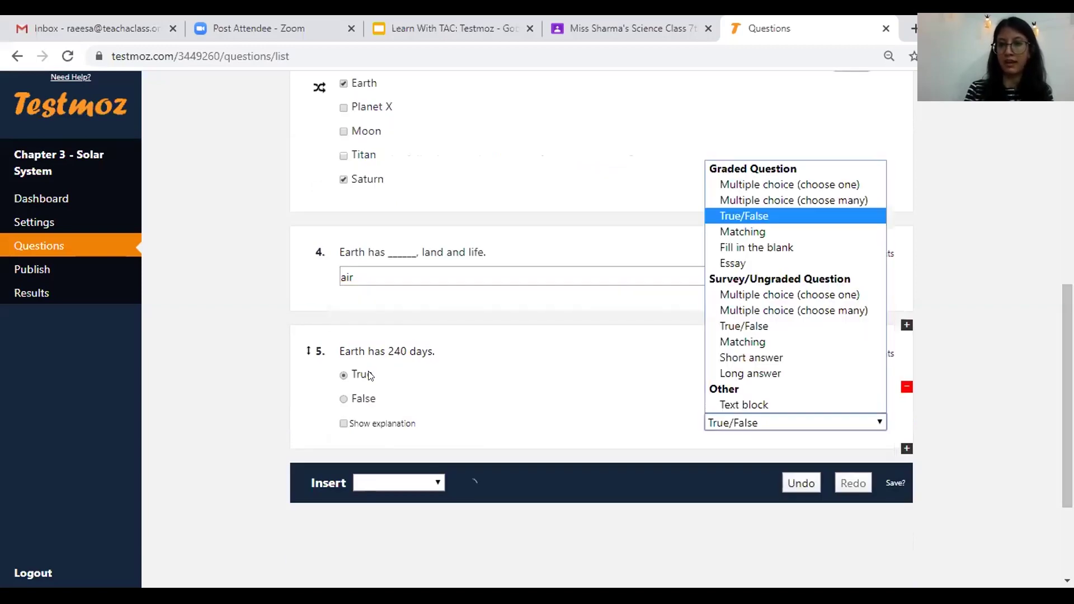
left_click(344, 399)
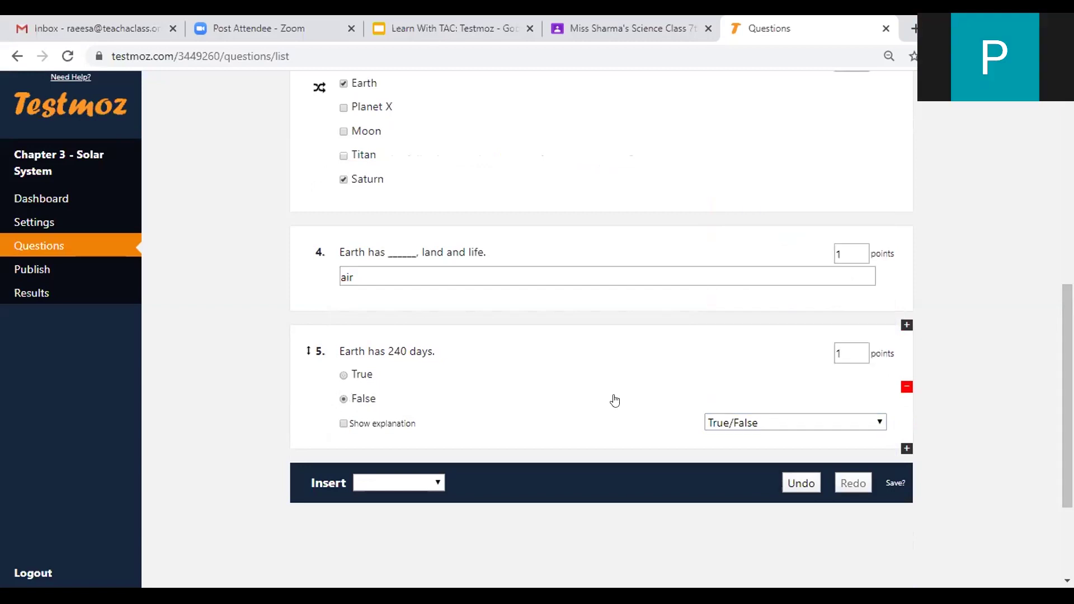
left_click(406, 480)
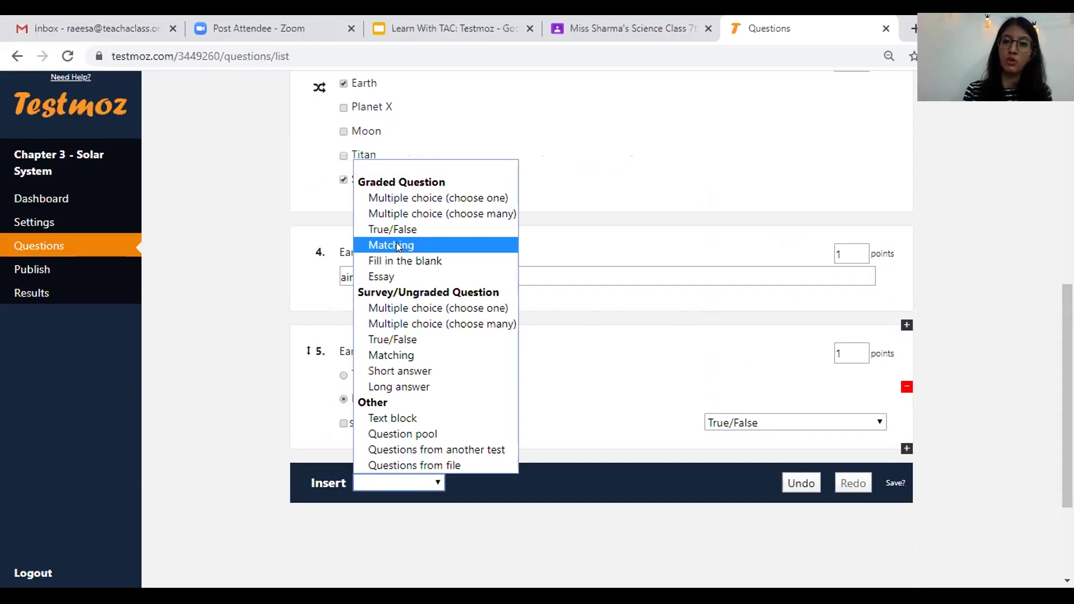
- Insert a Matching question 6 with a pasted prompt and reassign the Cat, Whale, Gecko and Spider matches
key("Return")
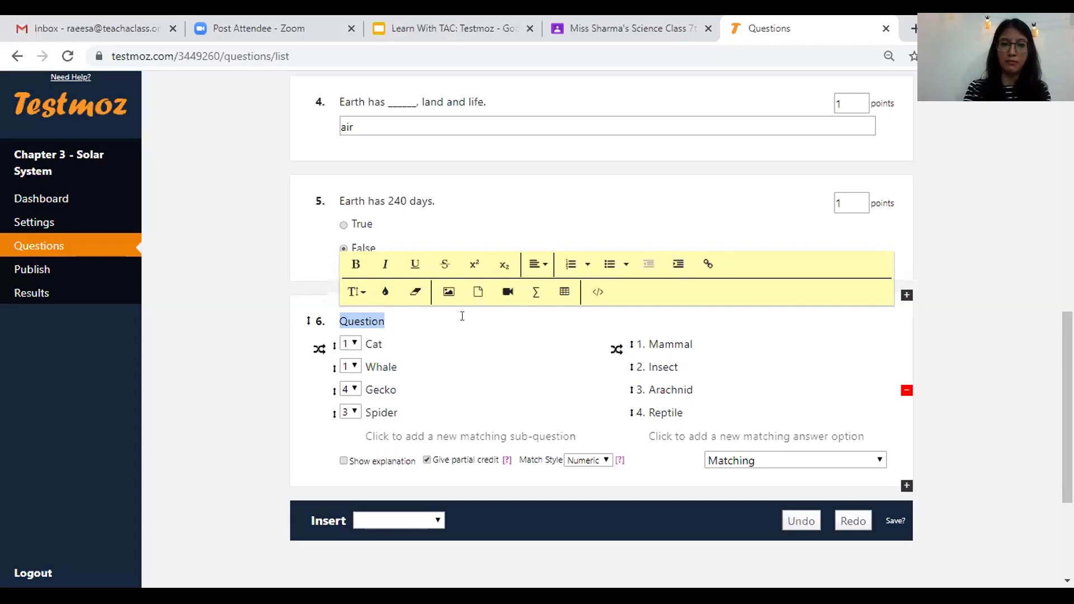
type("Match the following")
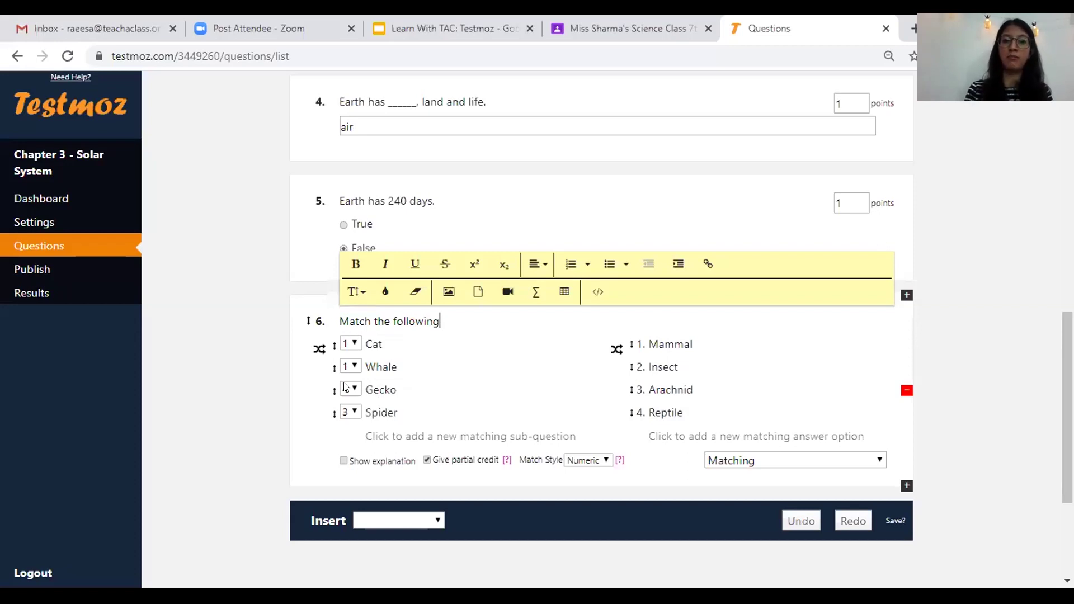
left_click(351, 343)
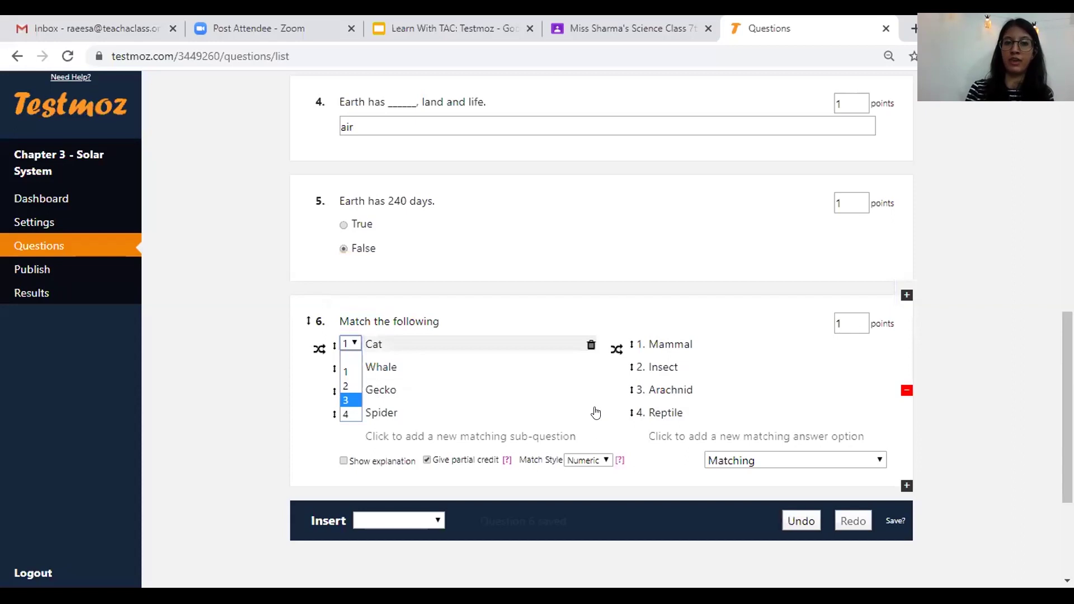
left_click(347, 386)
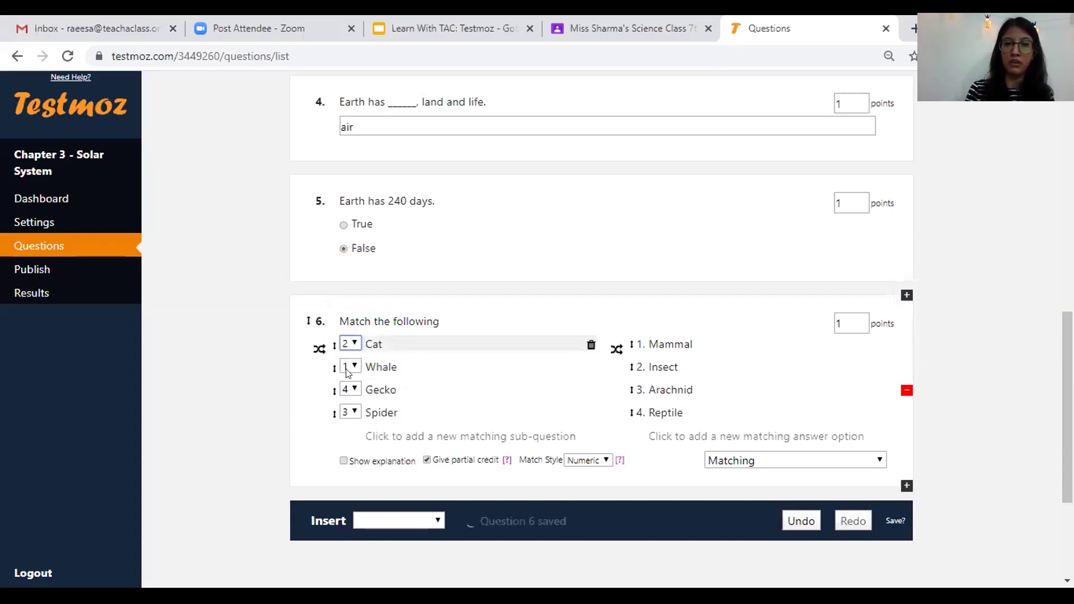
key("Up")
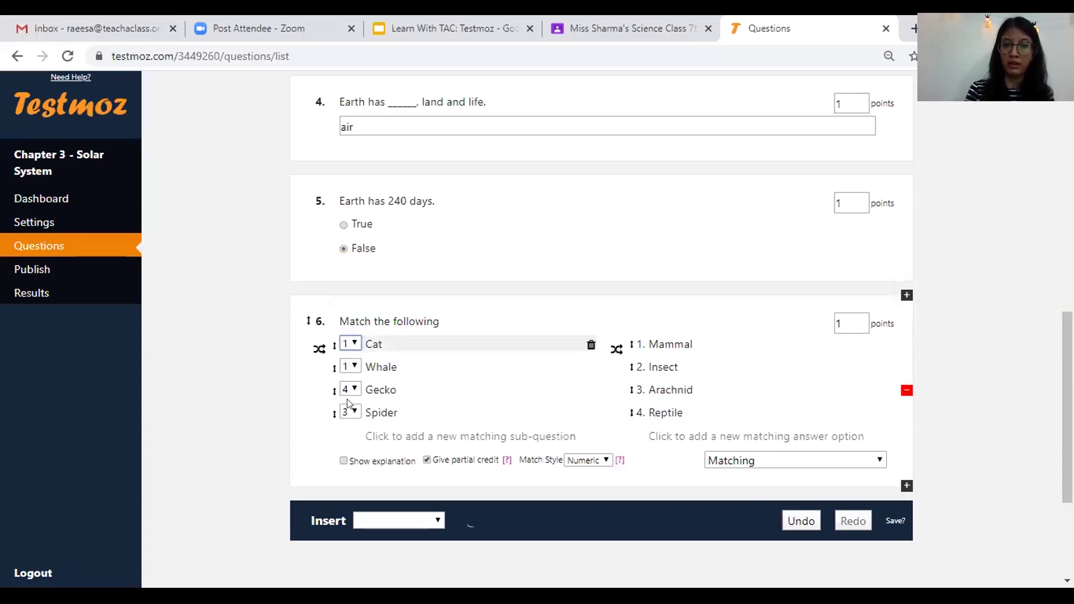
left_click(353, 361)
left_click(349, 413)
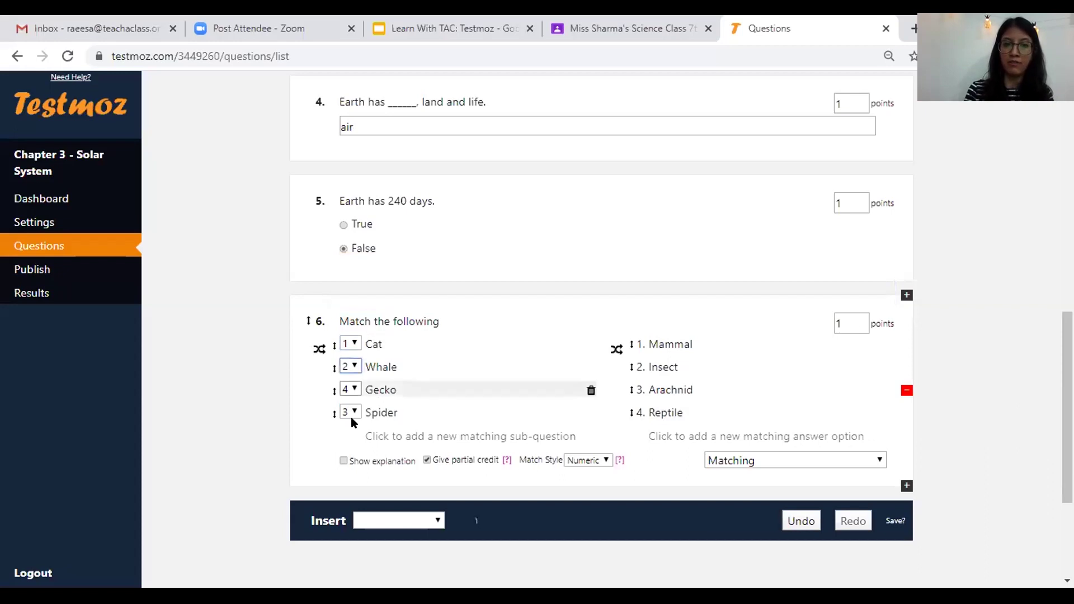
left_click(354, 370)
left_click(348, 423)
left_click(353, 391)
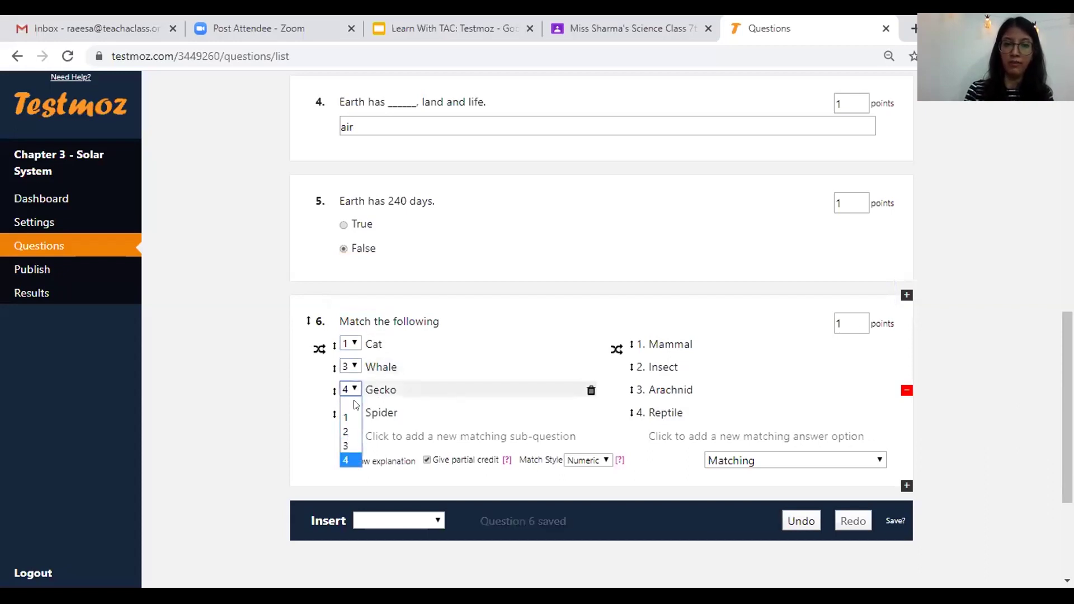
left_click(346, 446)
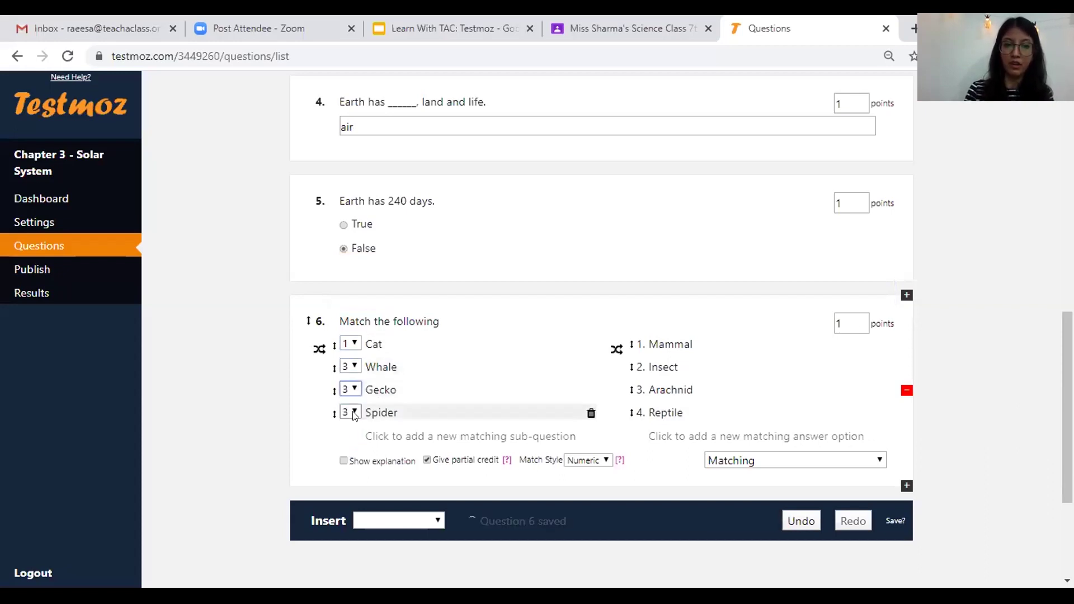
left_click(347, 450)
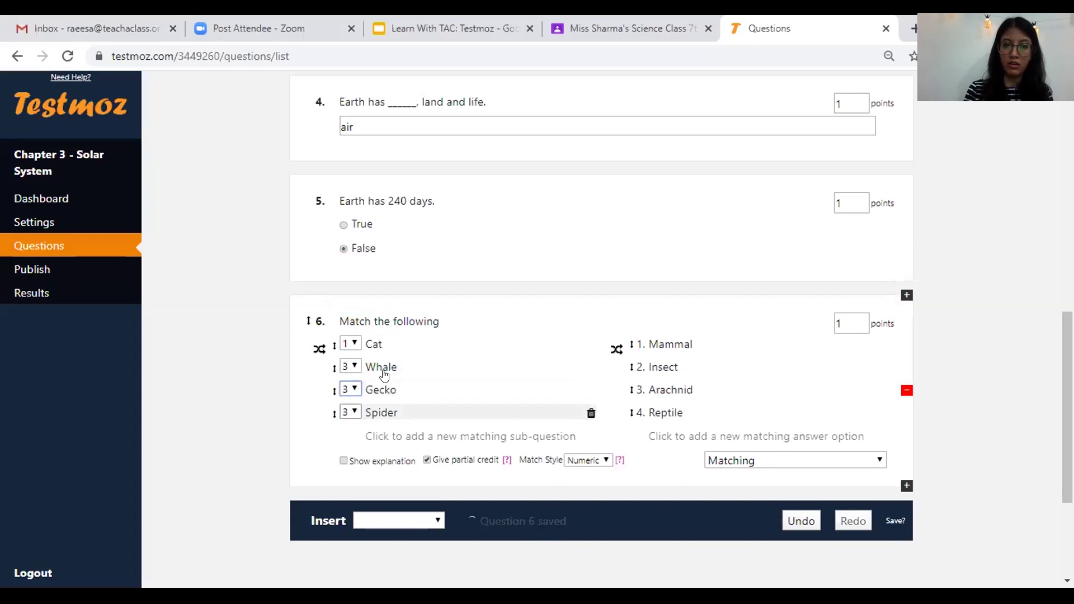
- Rename the left items Cat, Whale and Gecko to MErcury, Mars and Earth
double_click(374, 338)
type("MErcury")
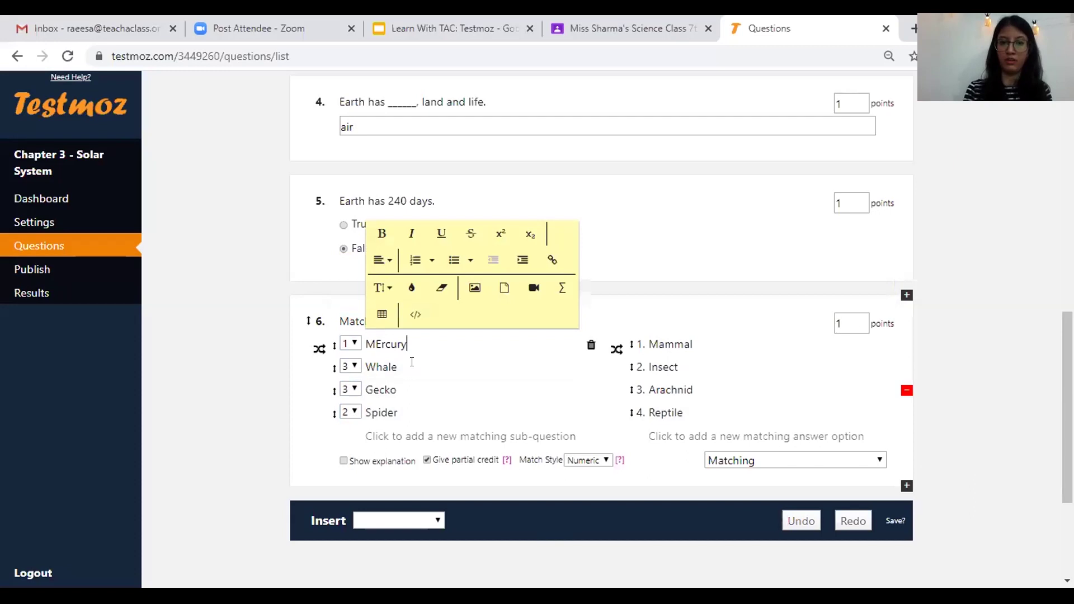
double_click(411, 362)
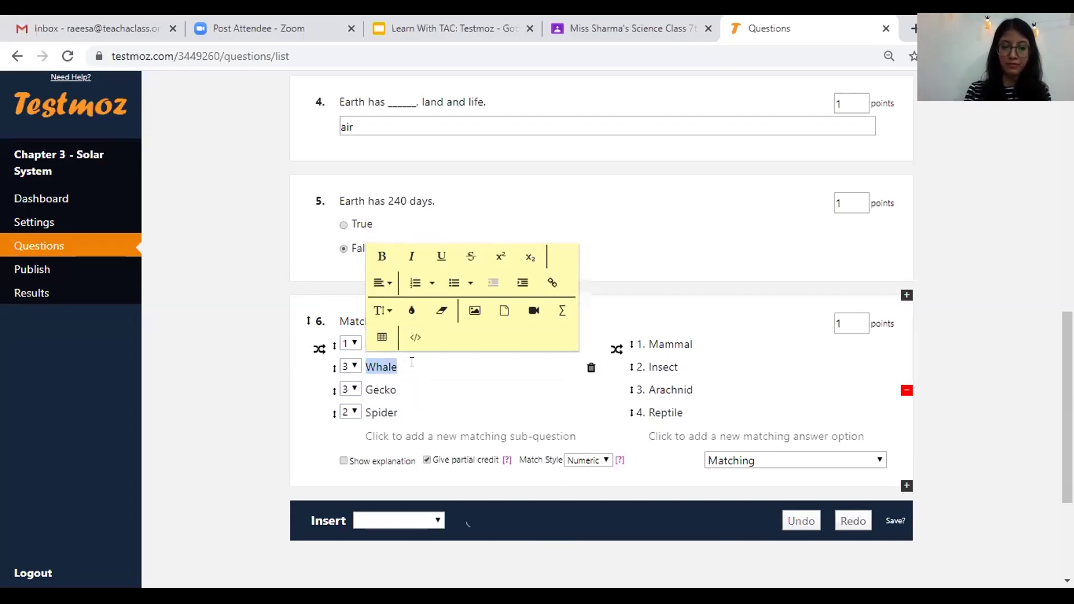
type("Mar")
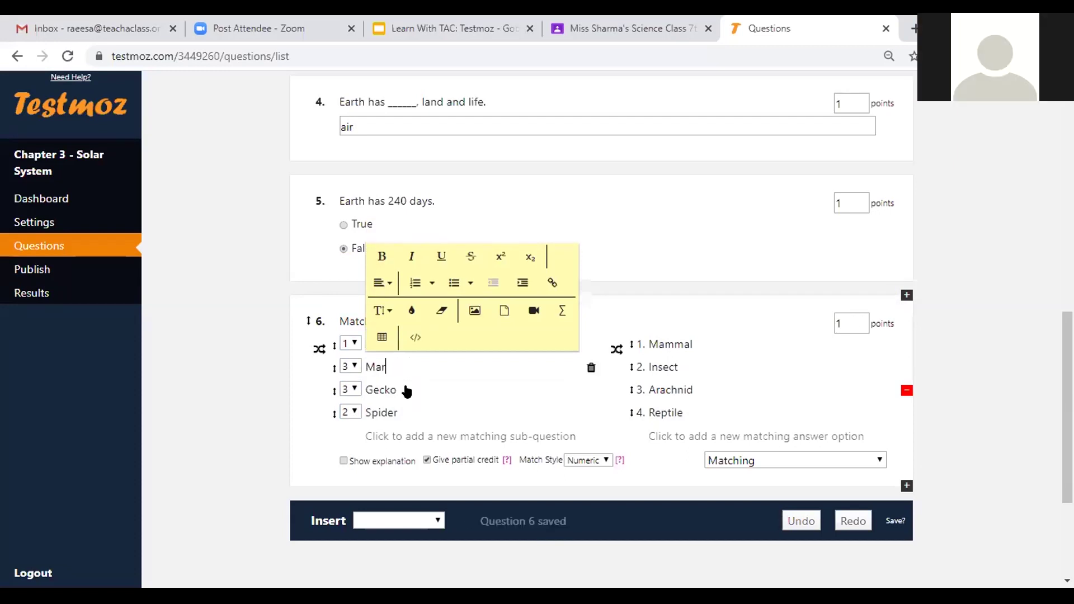
type("s")
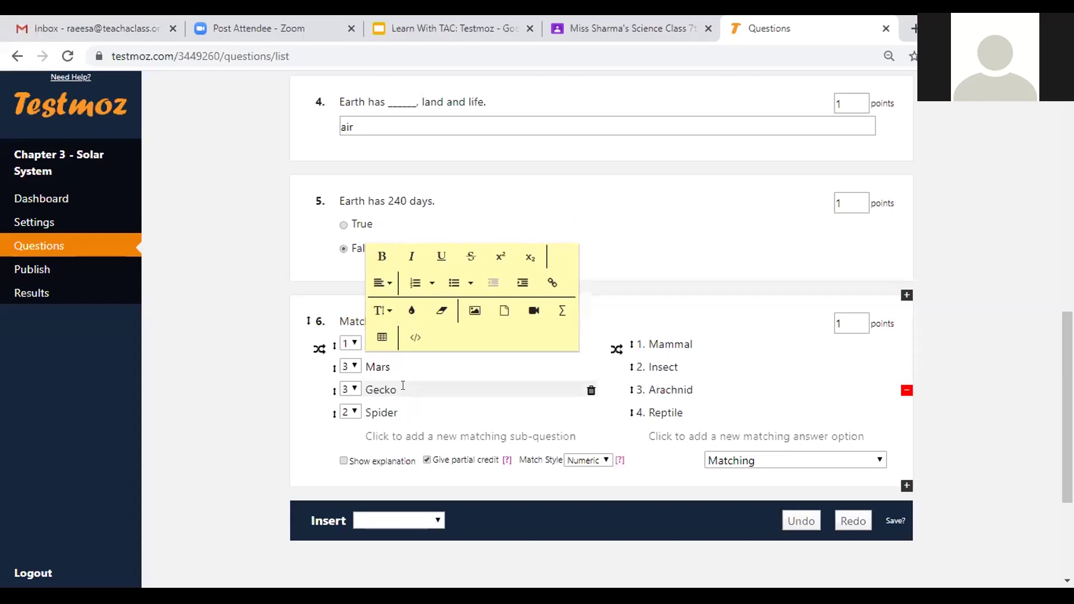
left_click(402, 386)
type("Earth")
key("BackSpace")
key("BackSpace")
key("BackSpace")
key("BackSpace")
key("BackSpace")
key("BackSpace")
key("BackSpace")
key("BackSpace")
key("BackSpace")
key("BackSpace")
type("1e")
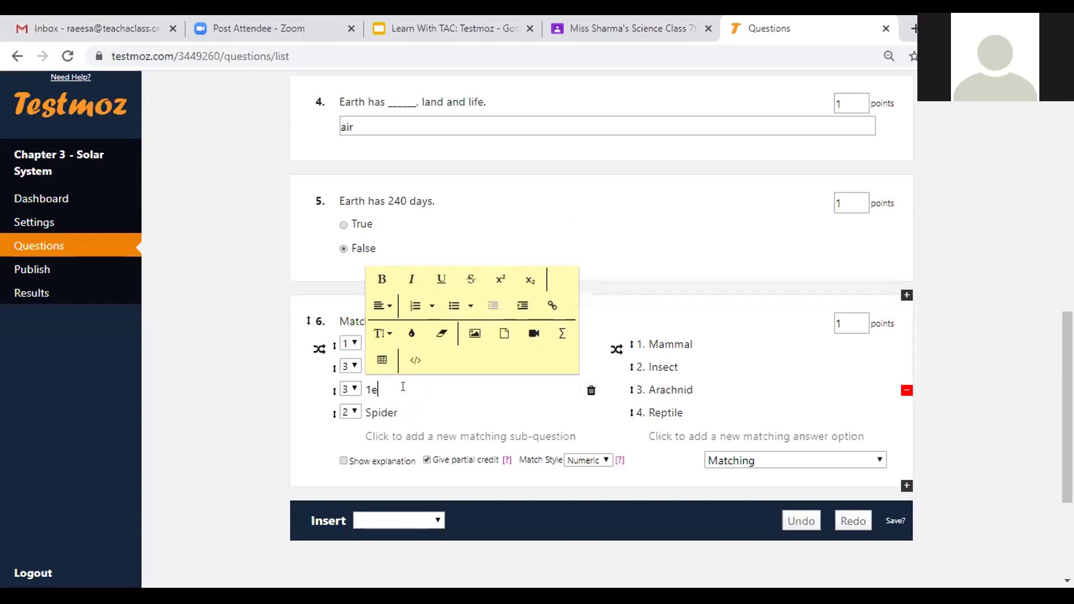
key("BackSpace")
key("BackSpace")
type("Earth")
left_click(489, 358)
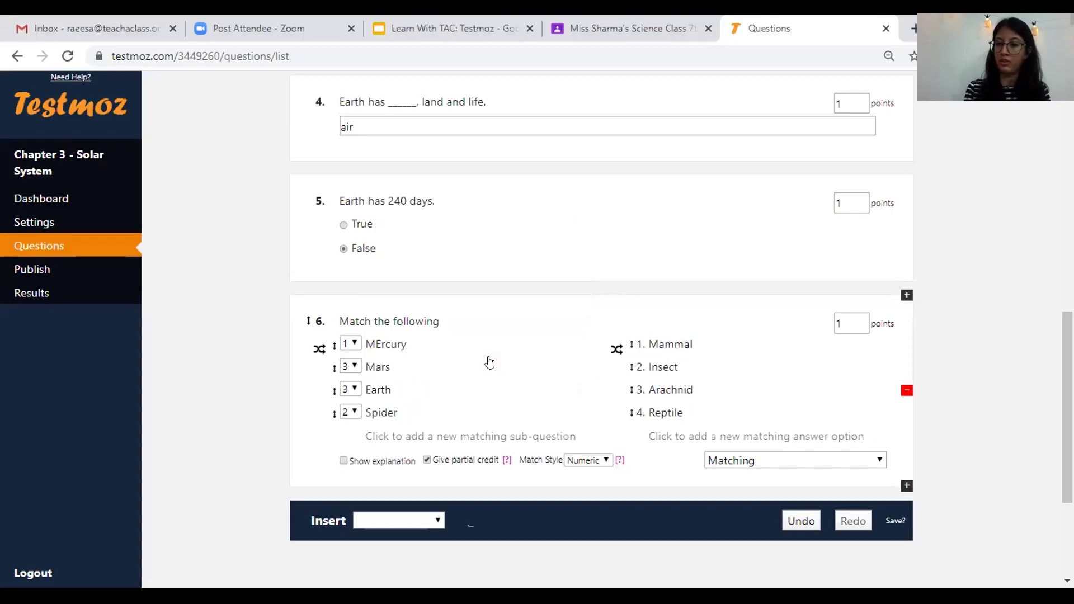
- Delete matching question 6 and insert an Essay question in its place
left_click(906, 391)
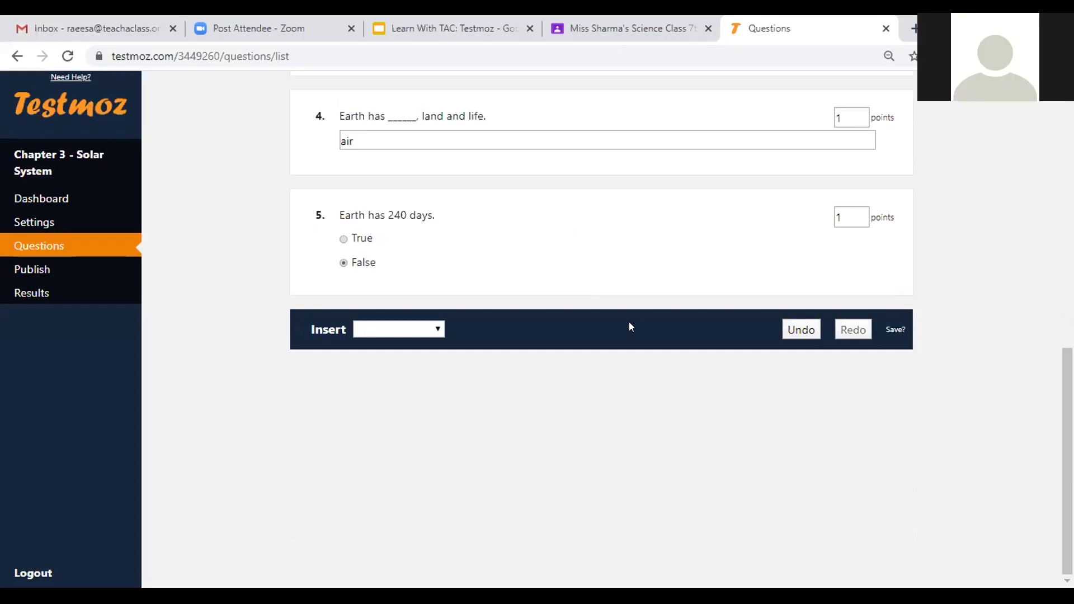
left_click(438, 329)
left_click(407, 133)
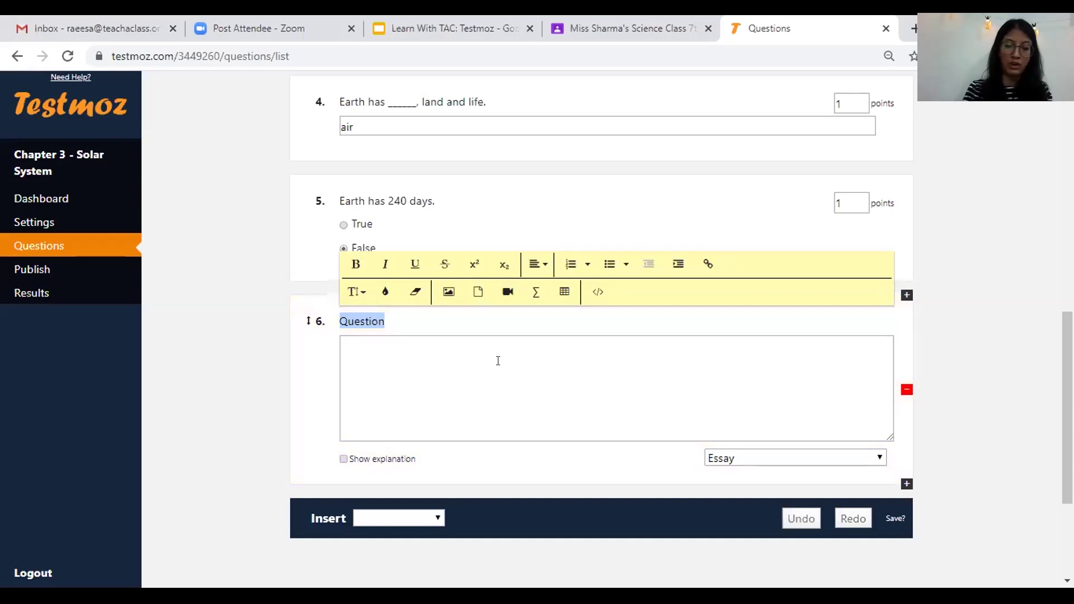
- Title essay question 6 'Describe the feature of Mercury. (Please give 5 points)', trimming the extra words
type("Decribe the feature of Mercury in 5 p")
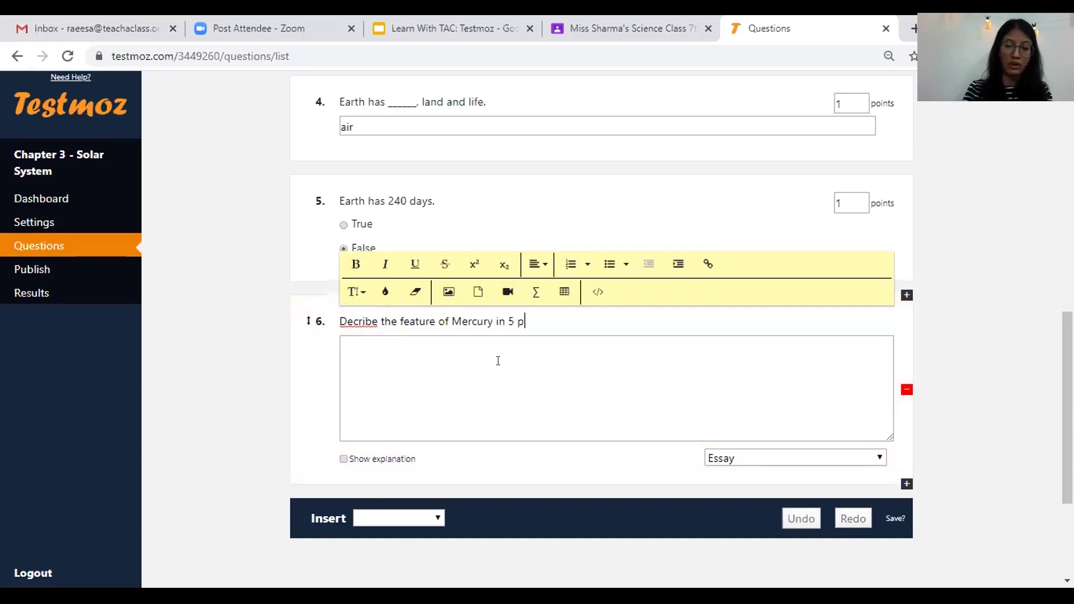
type("oints. ( Please ")
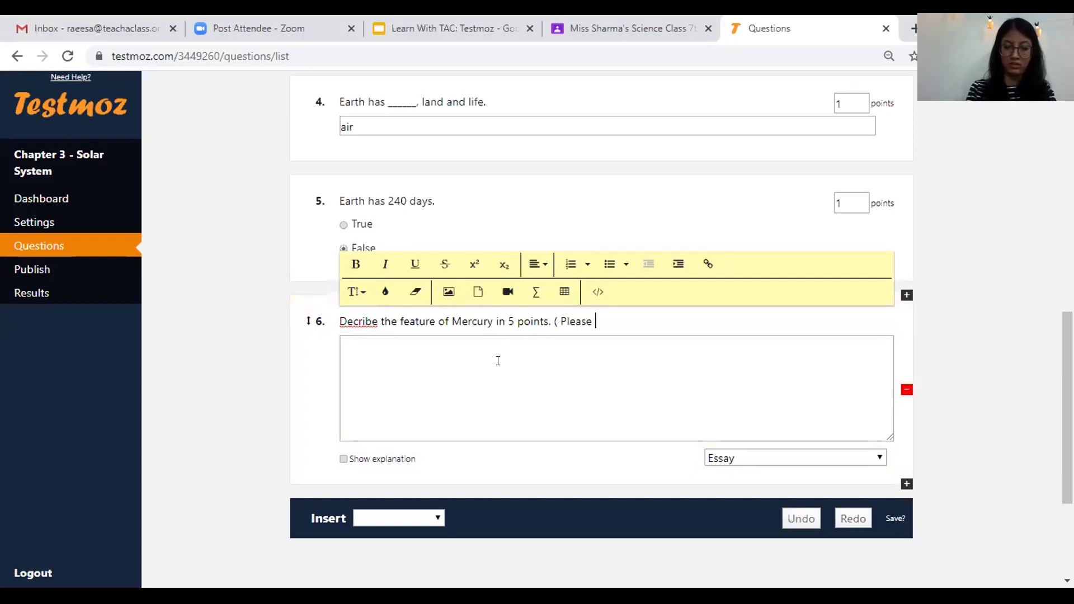
type("give 5 ")
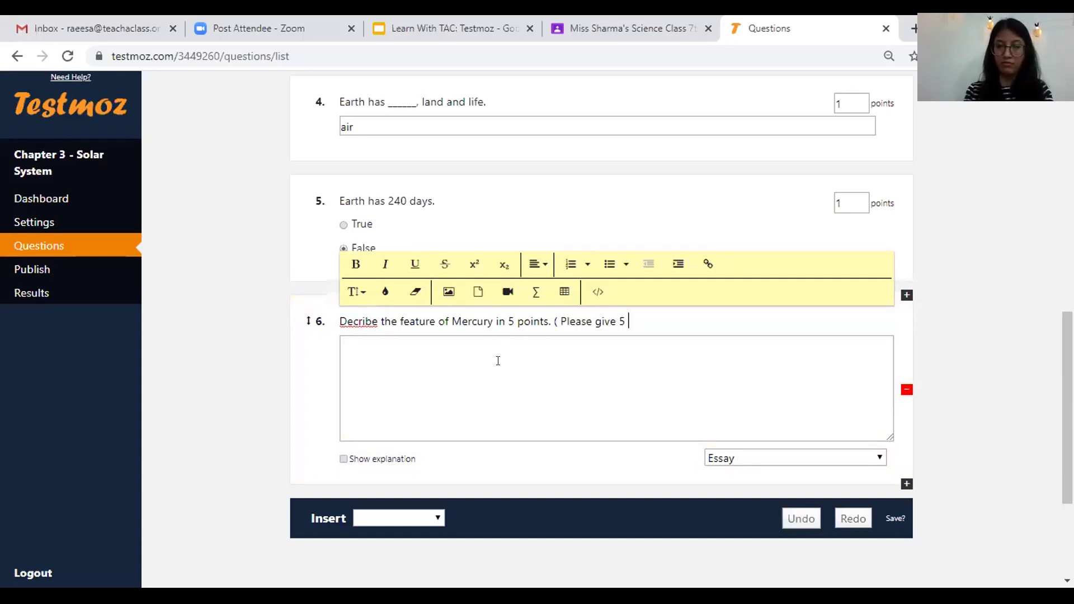
type("points)")
left_click_drag(496, 322, 524, 323)
key("shift+Right")
key("shift+Right")
key("shift+Right")
key("shift+Right")
key("shift+Right")
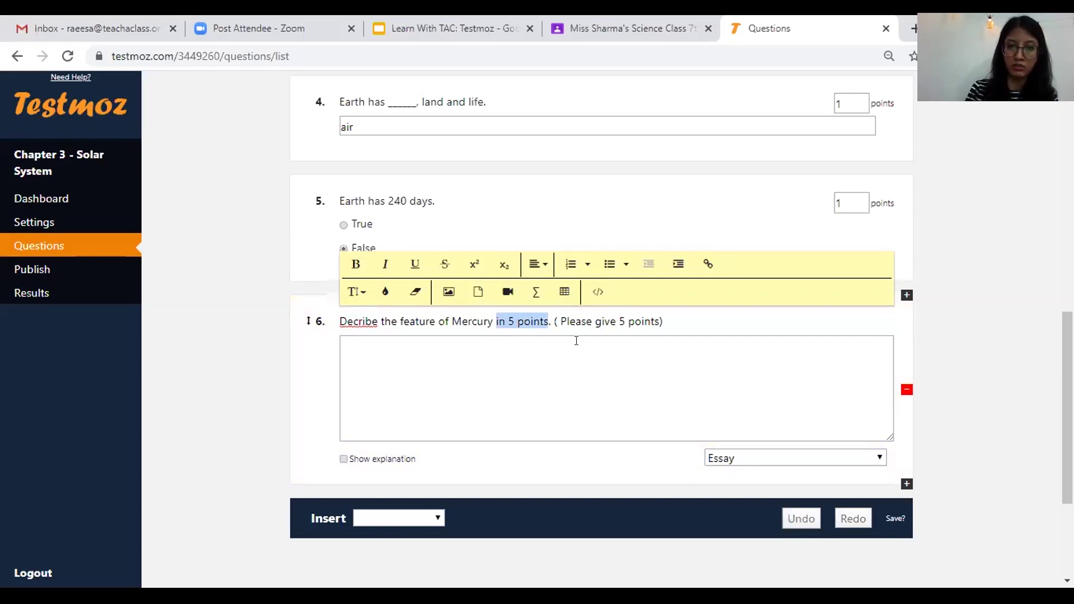
key("BackSpace")
key("BackSpace")
key("Delete")
type(".")
type("s")
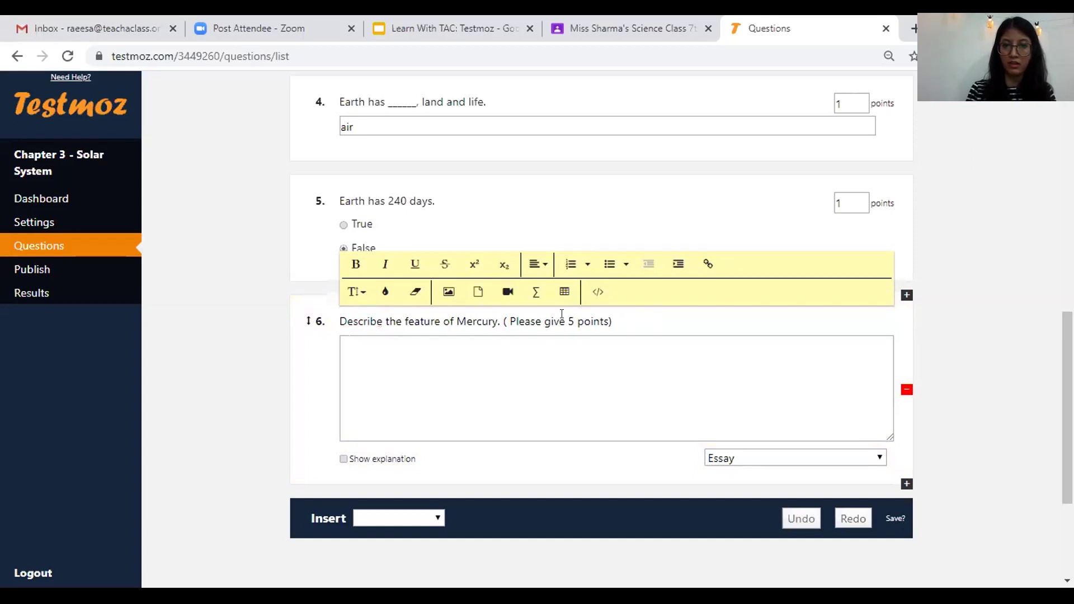
left_click(510, 320)
key("BackSpace")
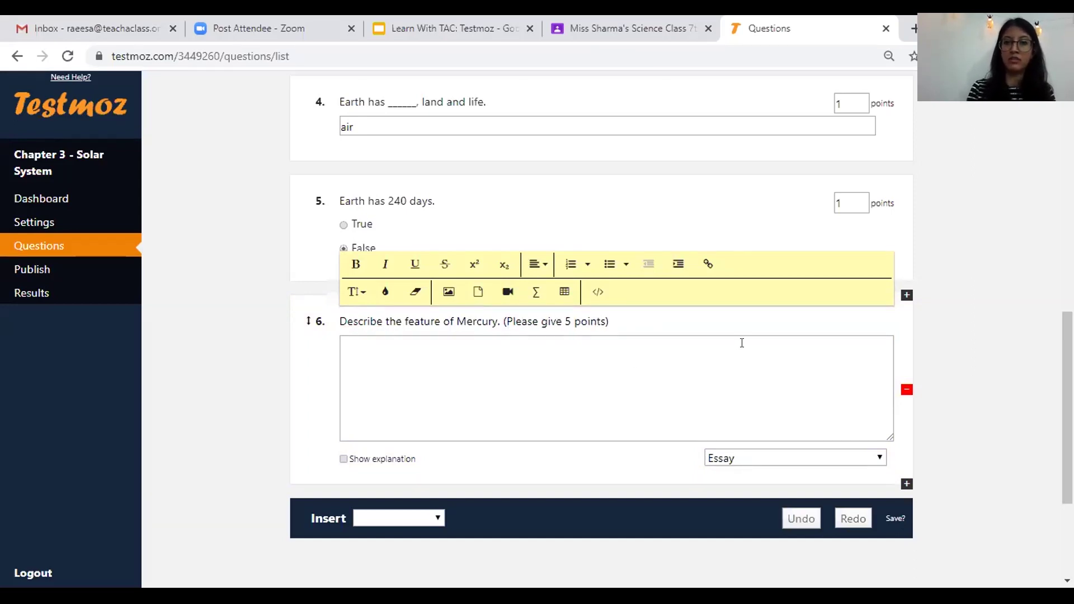
left_click(774, 336)
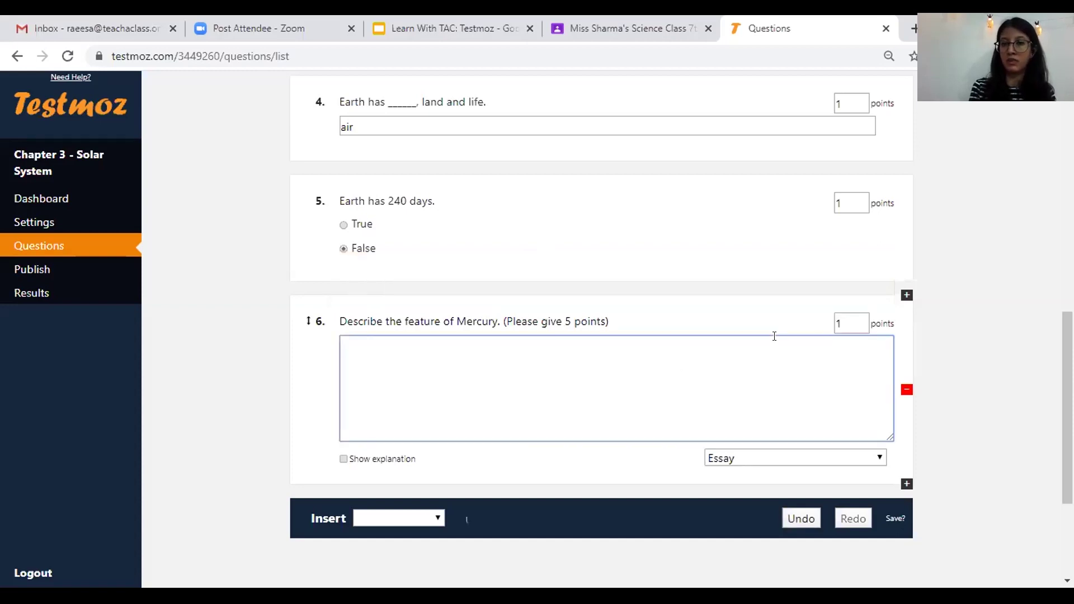
- Set question 6's point value to 5
left_click(847, 317)
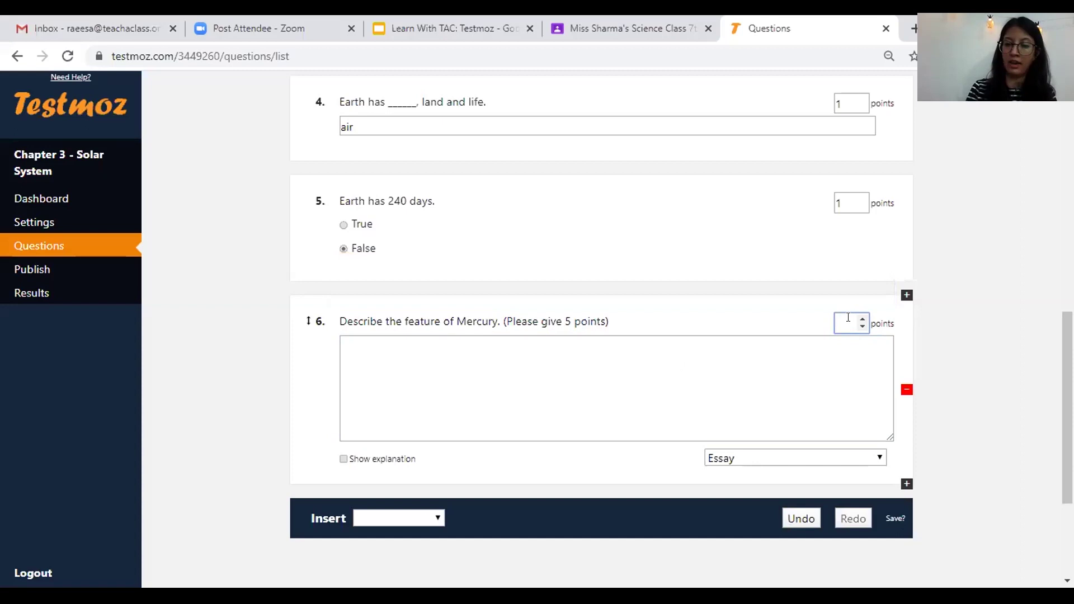
type("5")
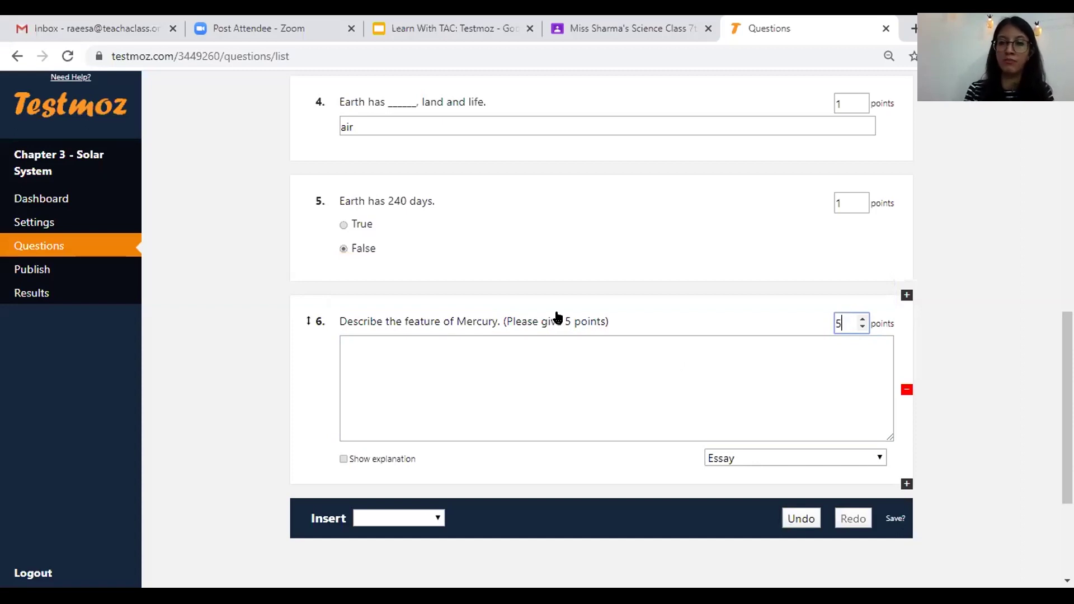
left_click(762, 387)
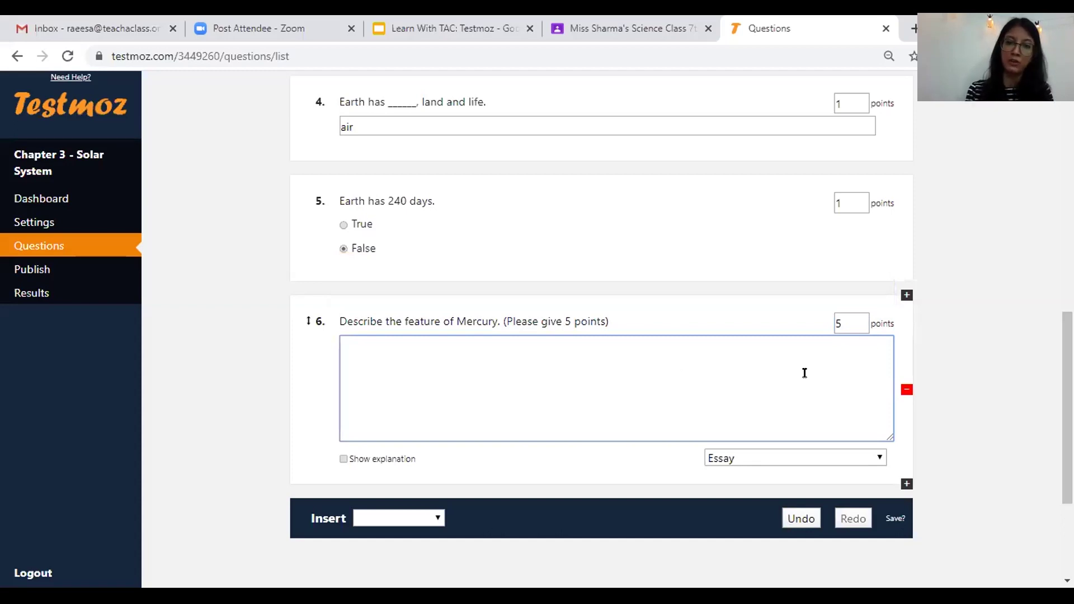
scroll(829, 359, "up", 1)
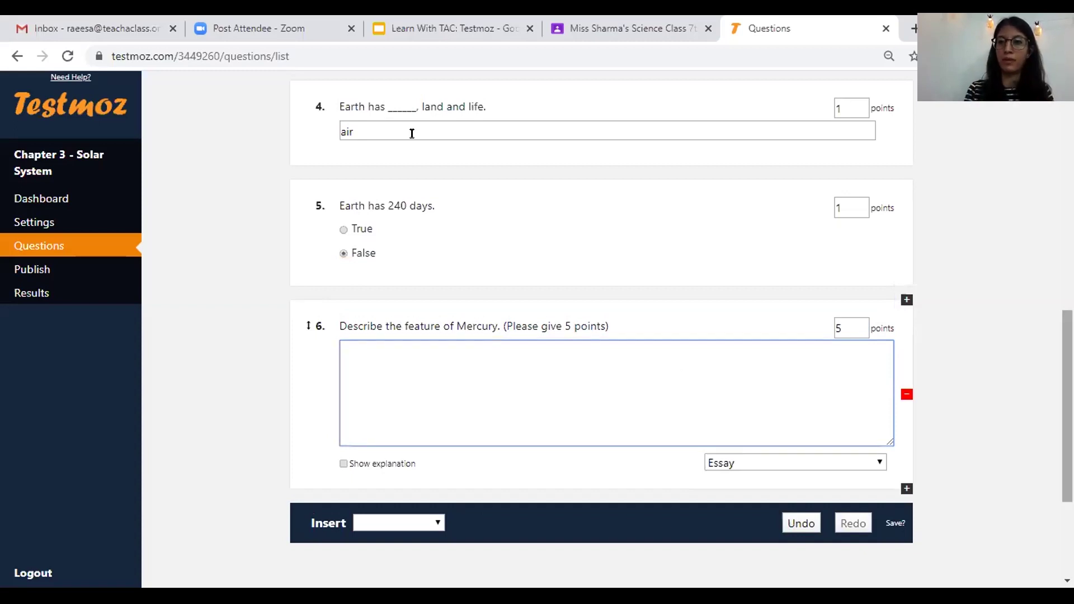
scroll(359, 114, "up", 4)
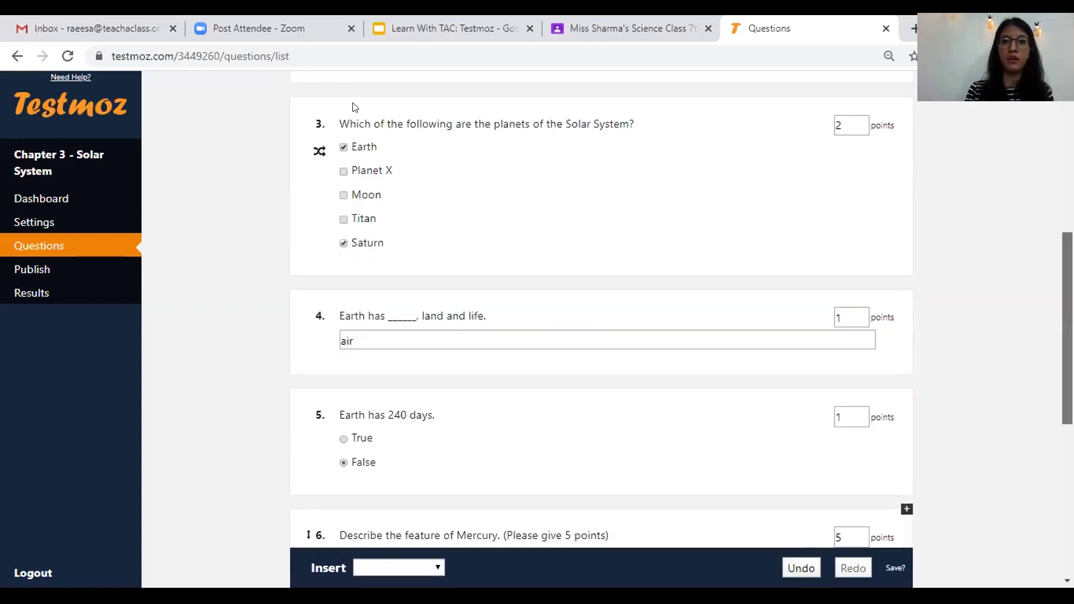
scroll(434, 95, "up", 8)
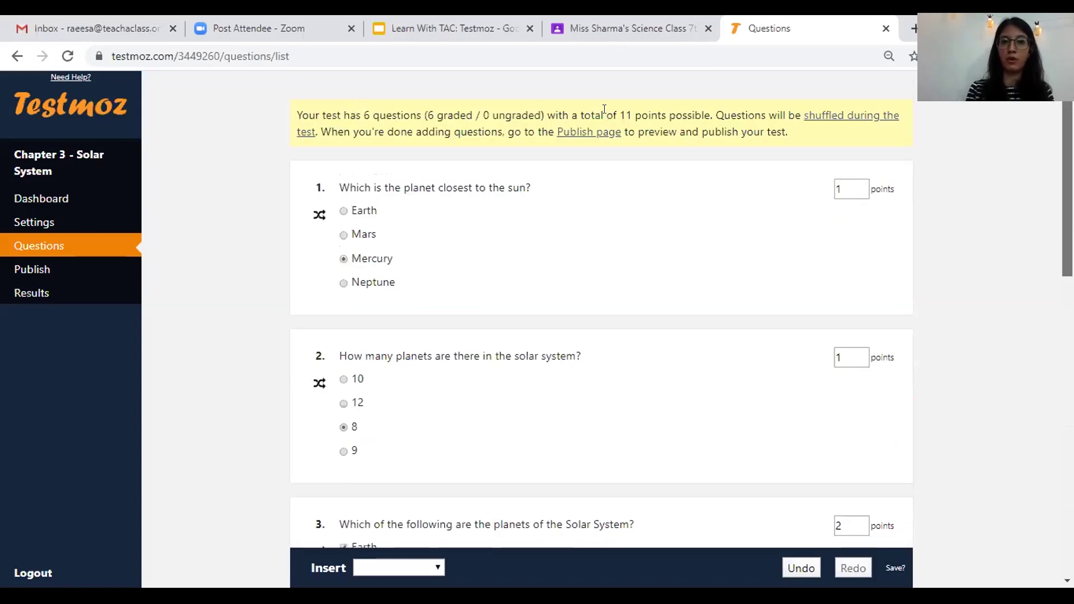
left_click_drag(301, 115, 428, 115)
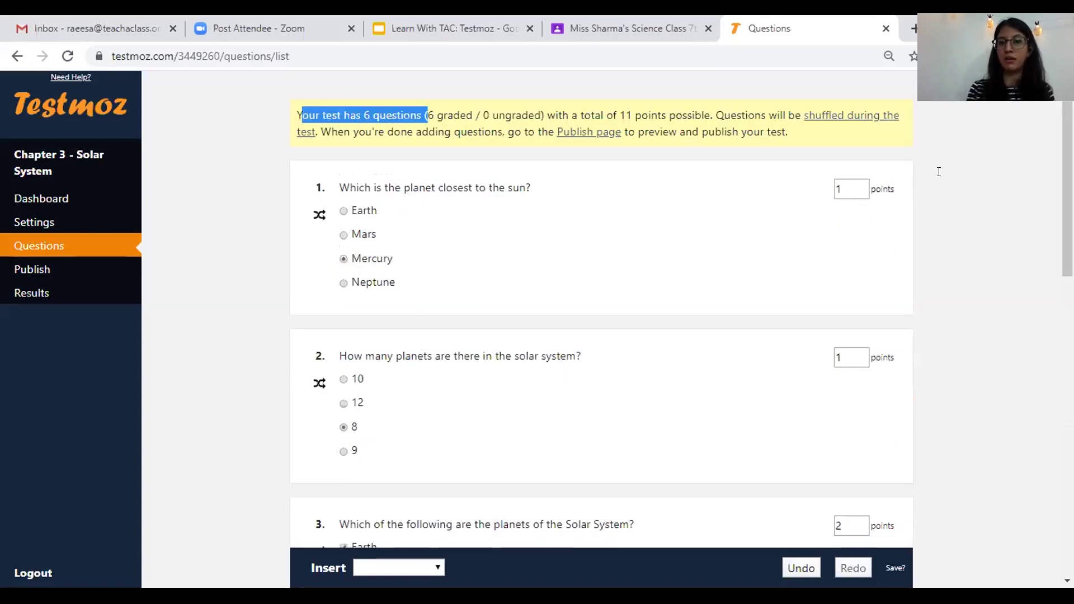
left_click_drag(613, 115, 697, 115)
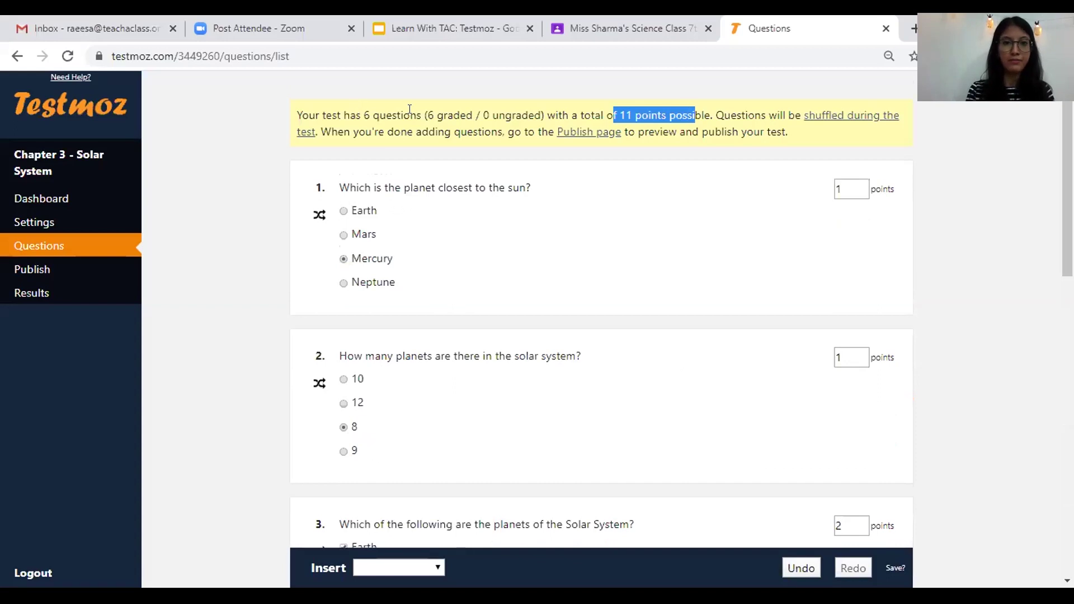
left_click(415, 109)
left_click_drag(361, 113, 421, 113)
left_click_drag(612, 116, 703, 115)
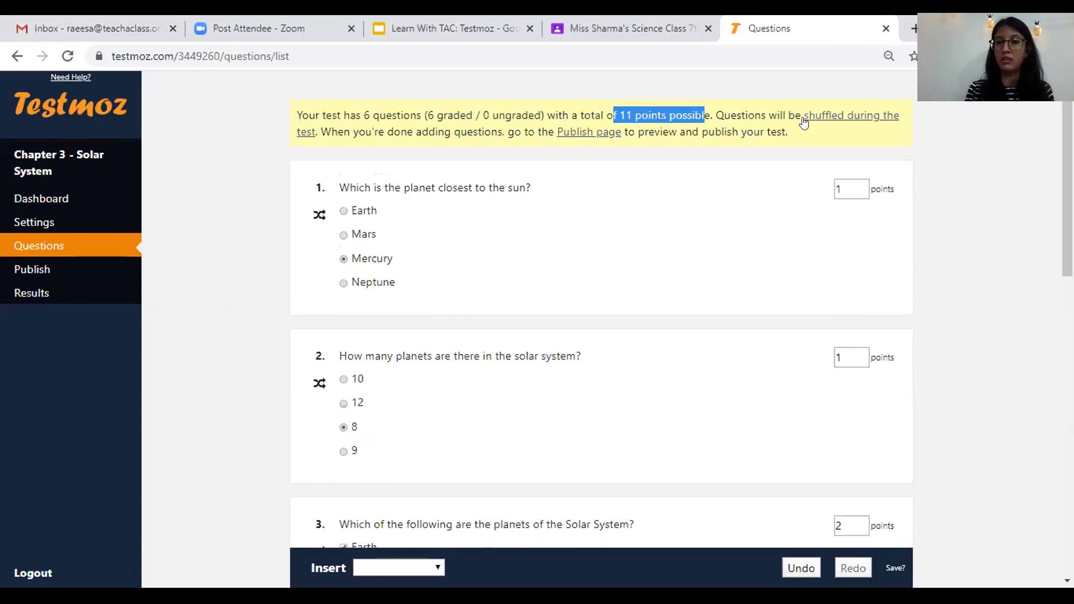
left_click(804, 114)
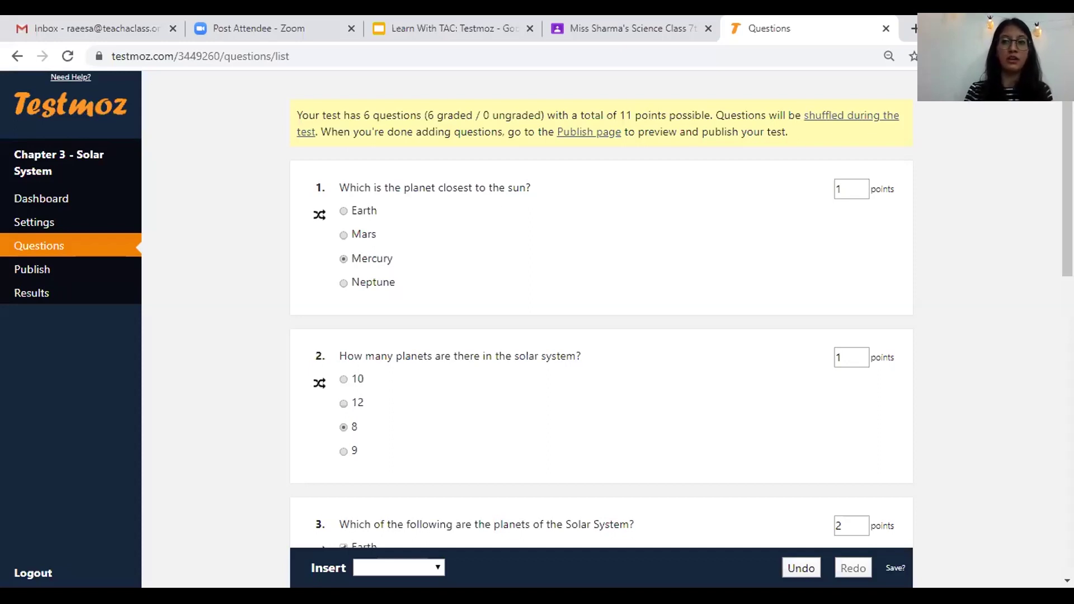
scroll(1054, 439, "down", 6)
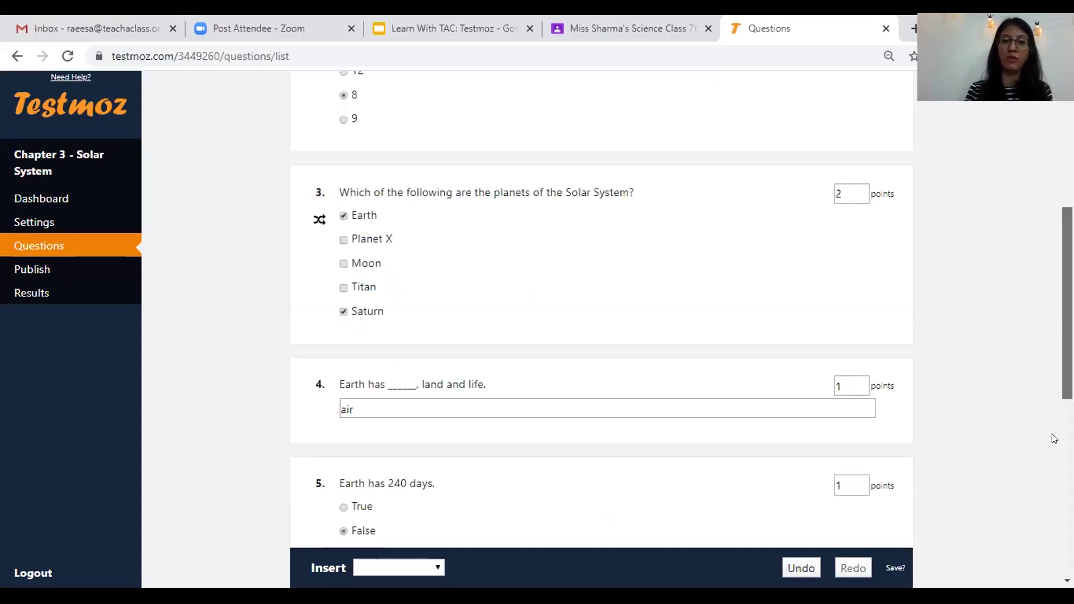
scroll(1055, 439, "down", 6)
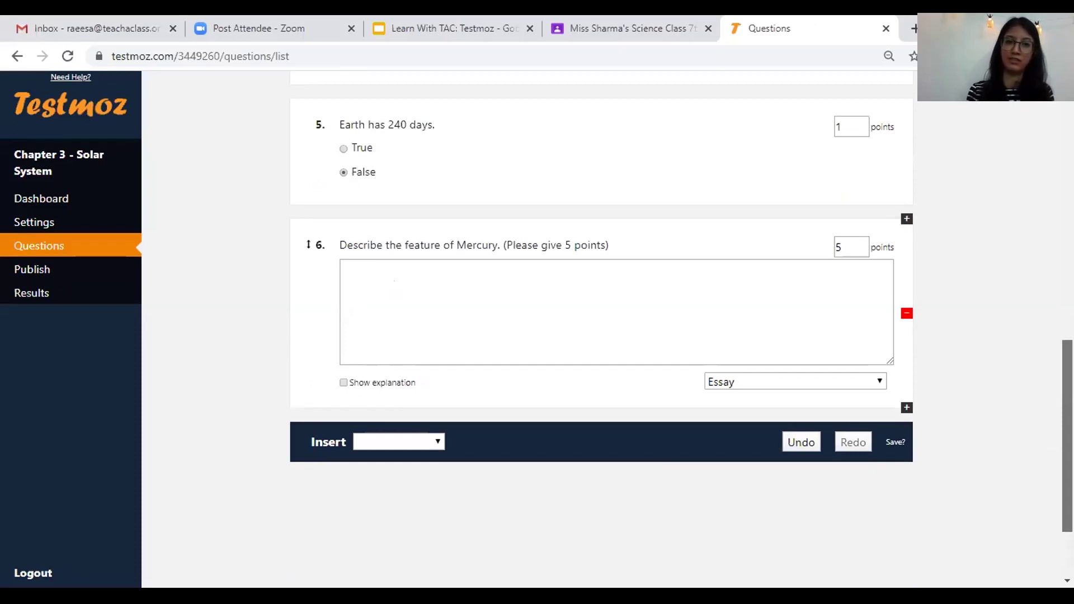
left_click_drag(1067, 438, 1067, 183)
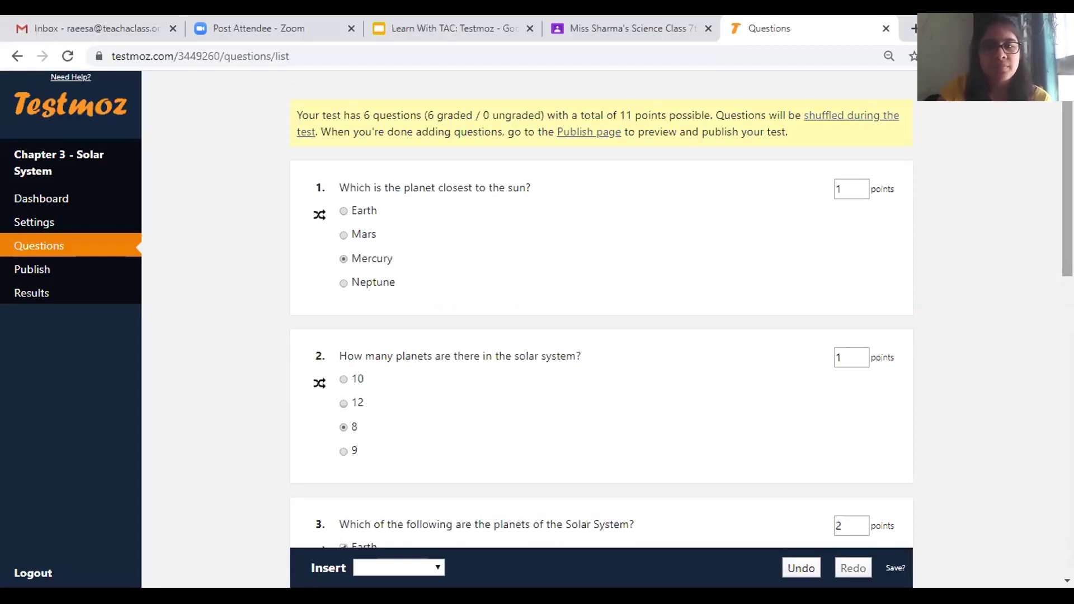
left_click_drag(1067, 179, 1067, 444)
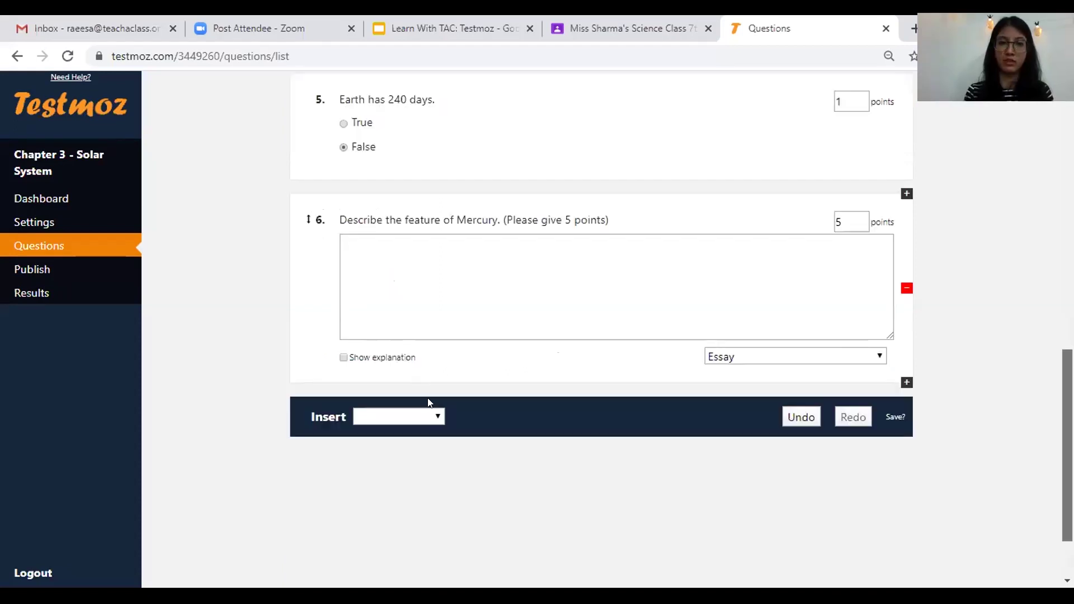
left_click(437, 415)
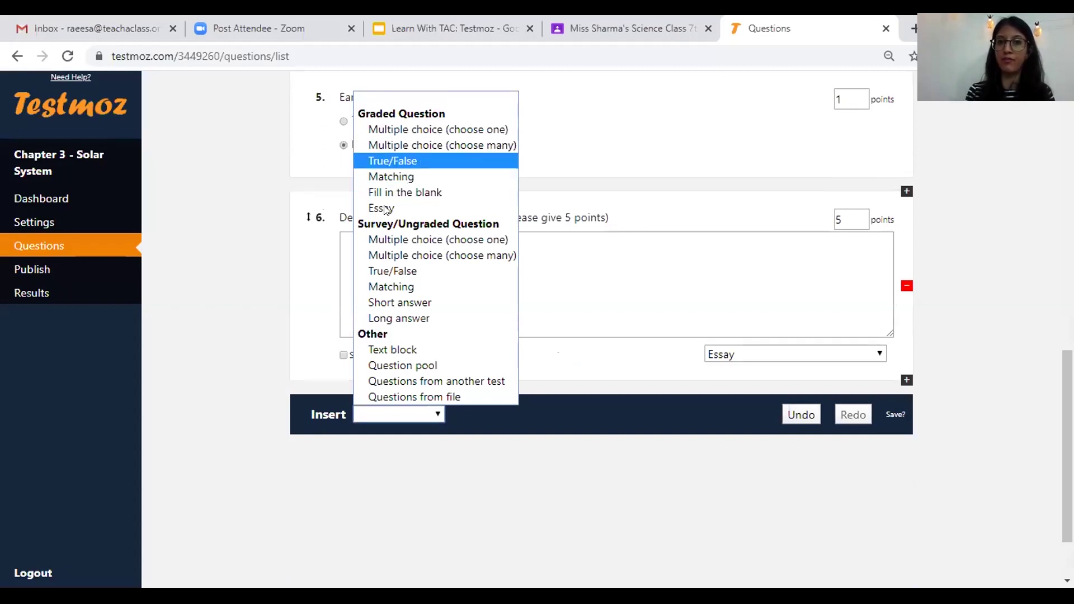
left_click(397, 175)
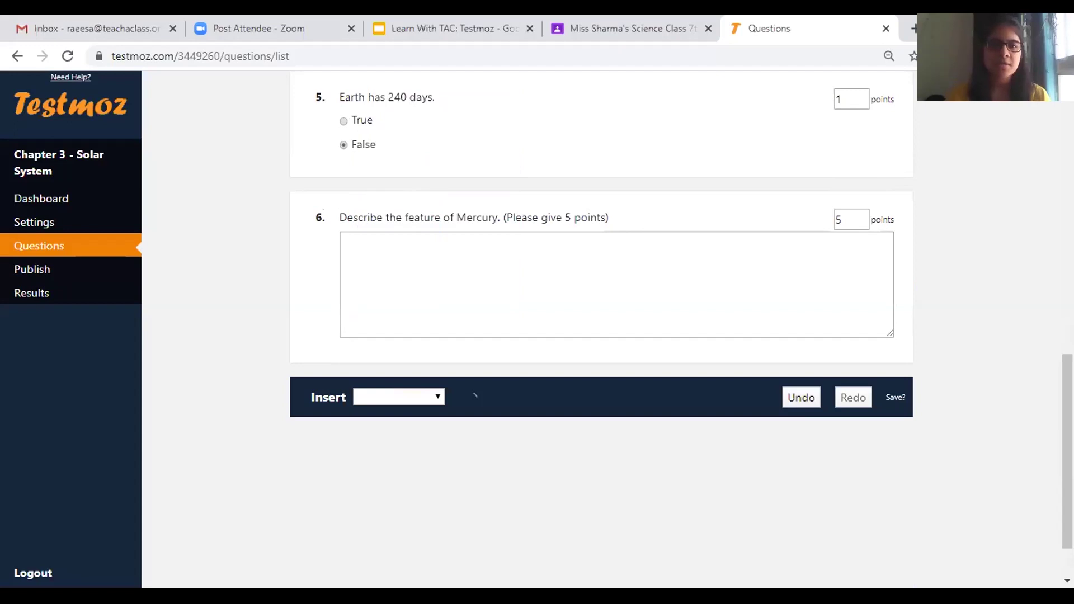
left_click_drag(1067, 447, 1067, 179)
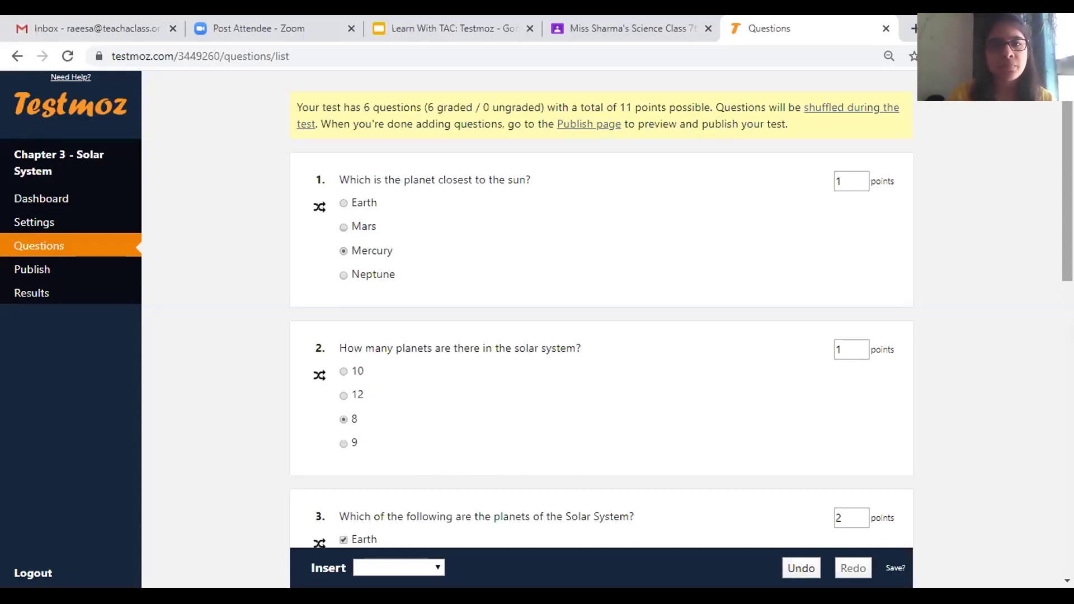
scroll(601, 324, "down", 6)
scroll(446, 314, "down", 1)
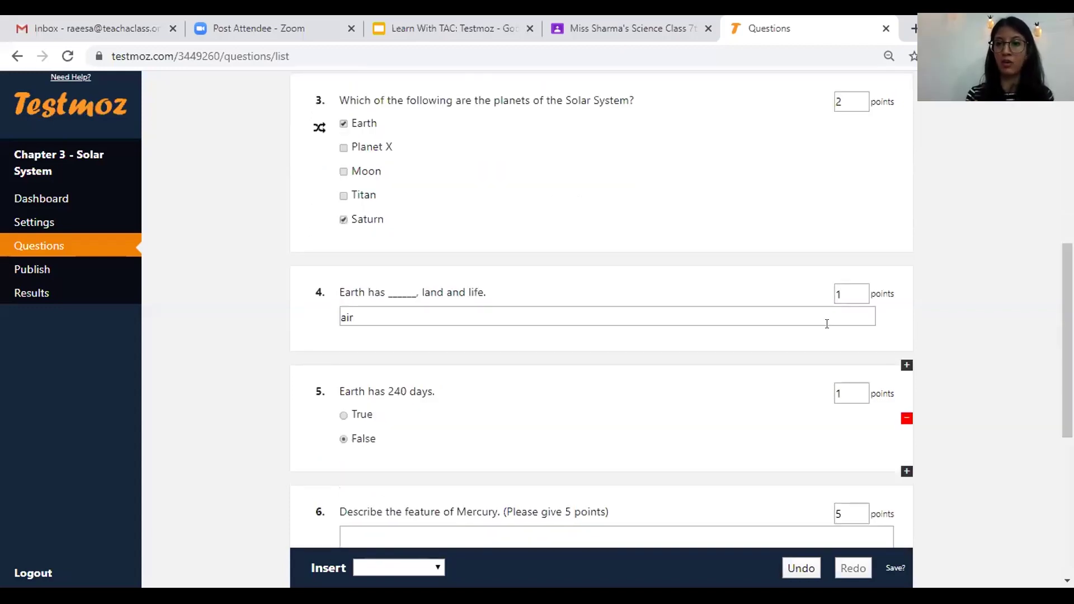
mouse_move(805, 304)
left_click(805, 303)
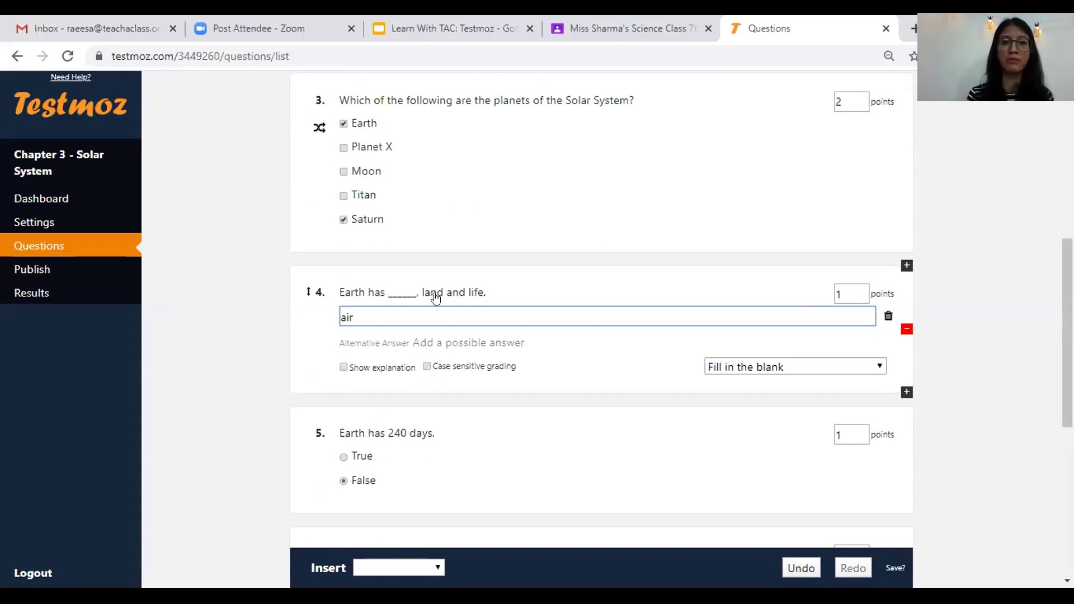
left_click(500, 343)
left_click(550, 348)
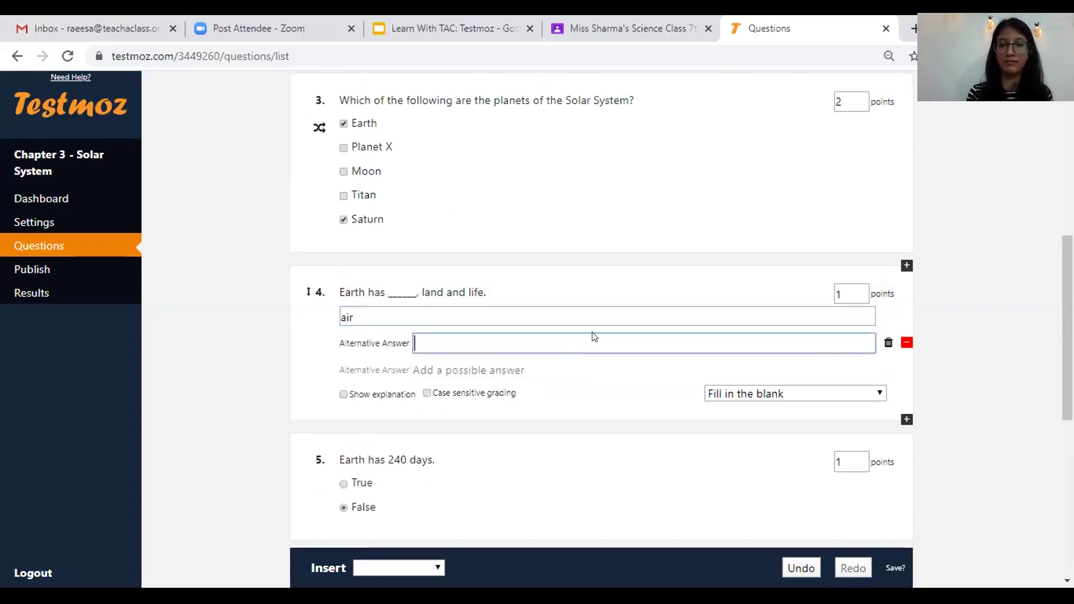
left_click(886, 343)
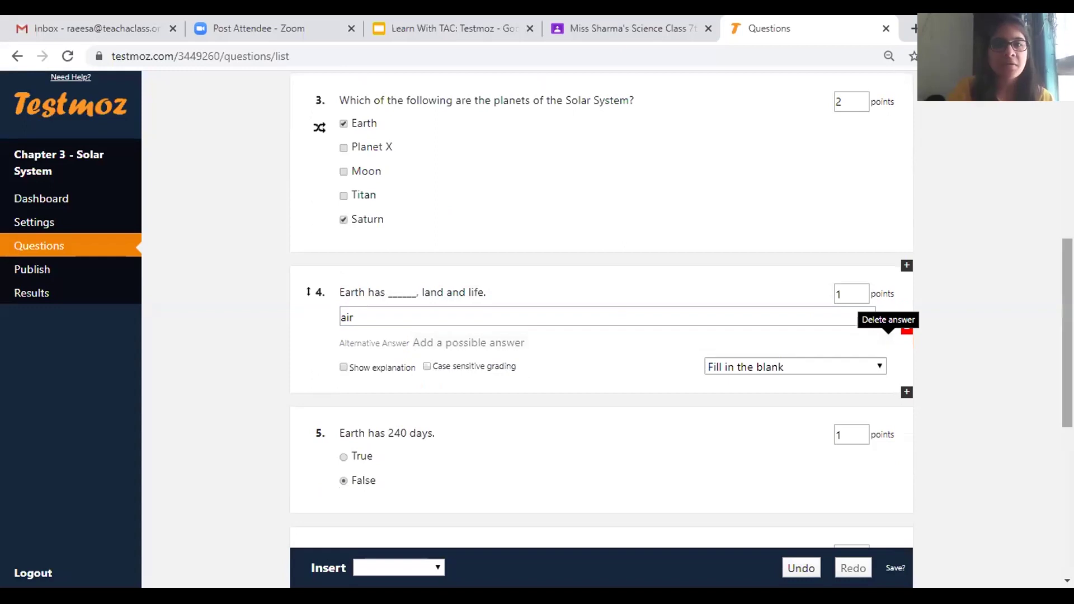
scroll(682, 309, "down", 1)
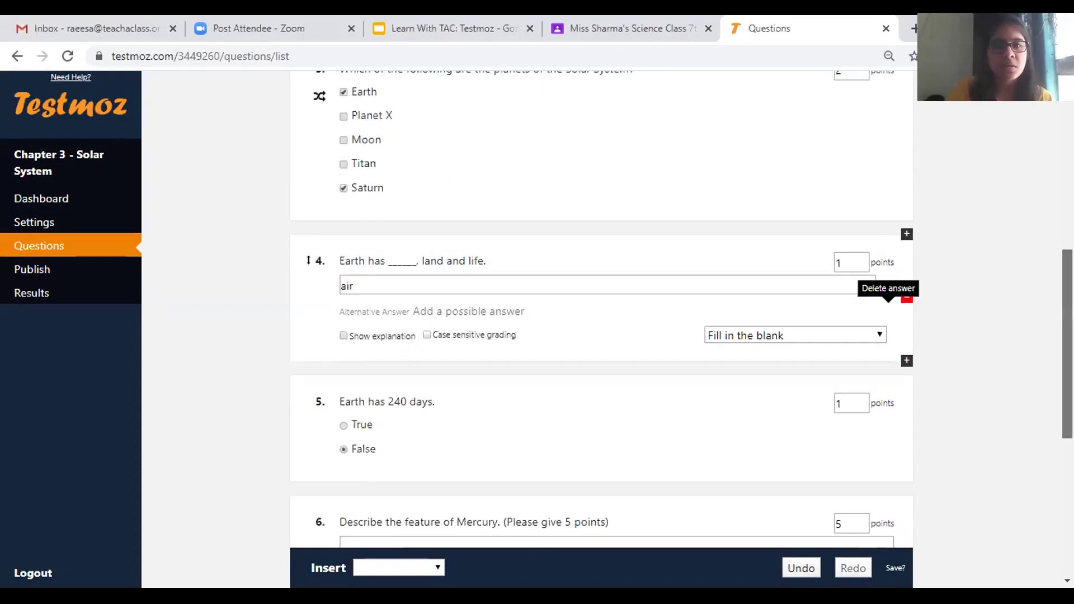
scroll(688, 235, "up", 8)
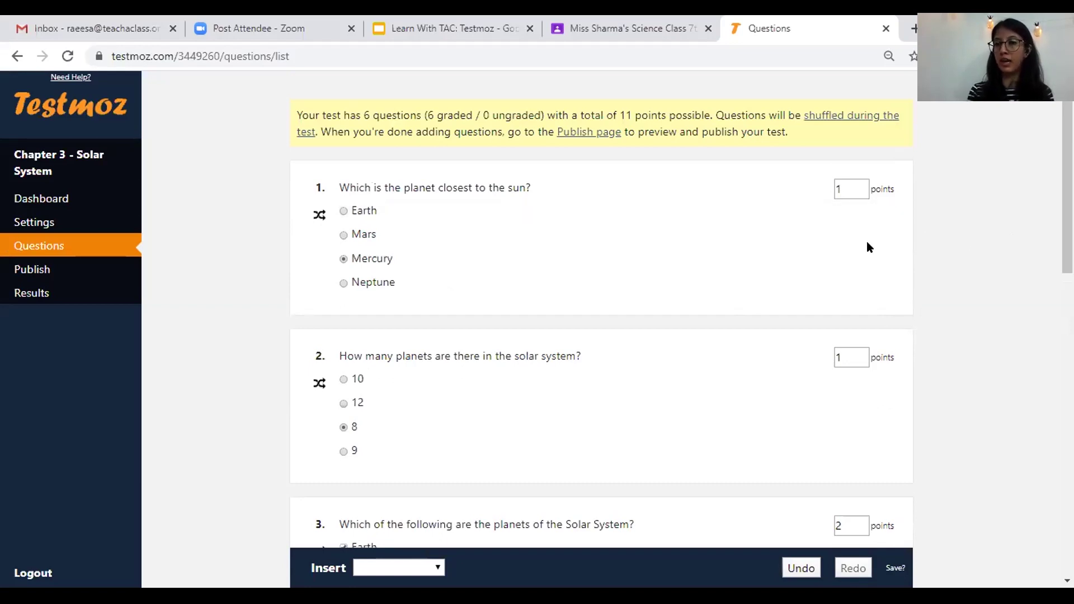
mouse_move(901, 303)
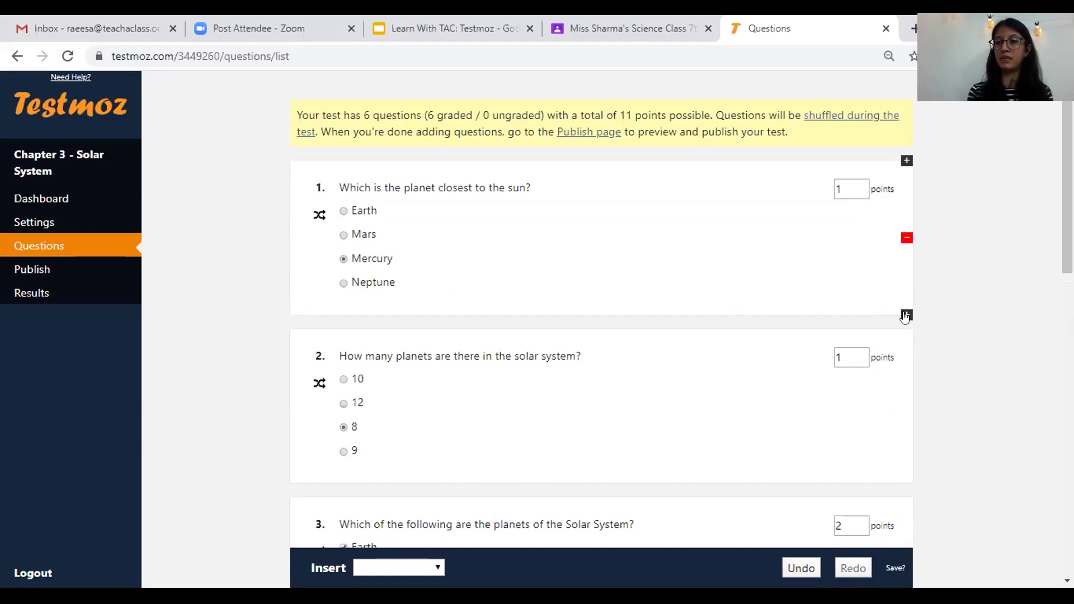
left_click(906, 315)
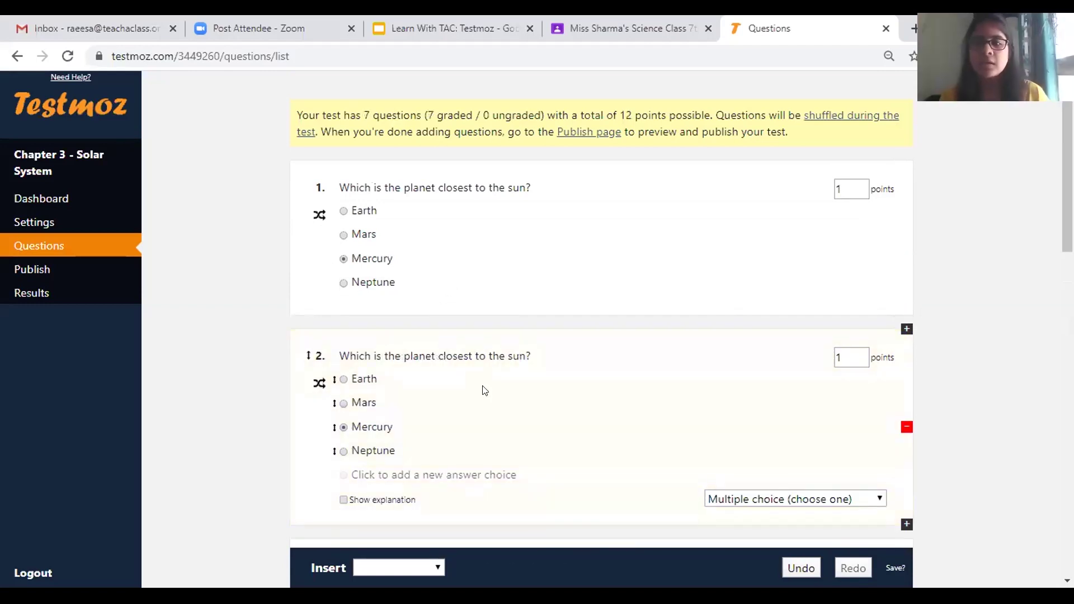
left_click(905, 428)
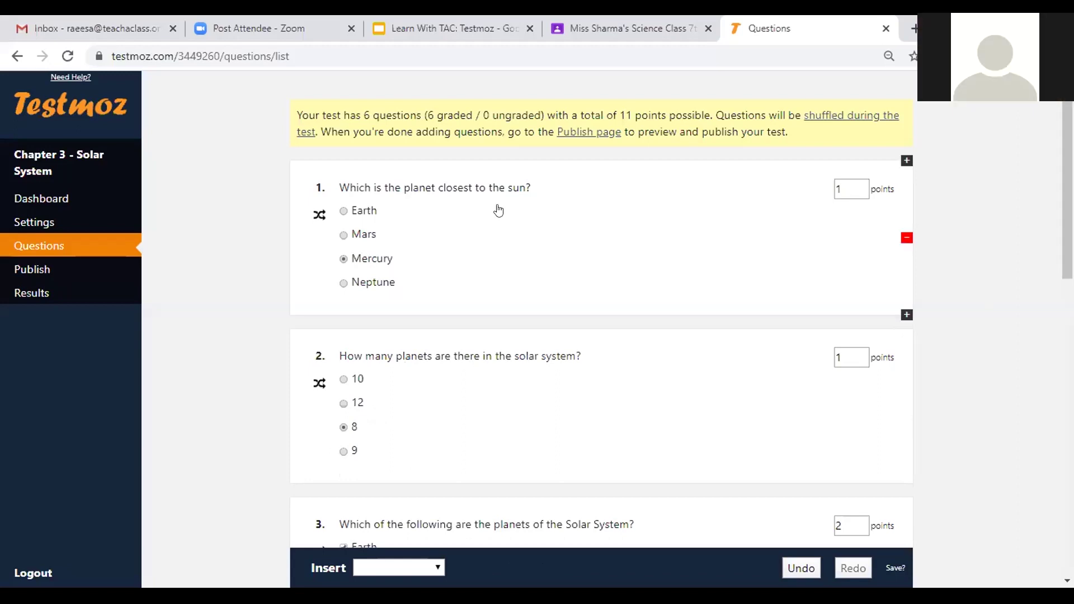
mouse_move(499, 210)
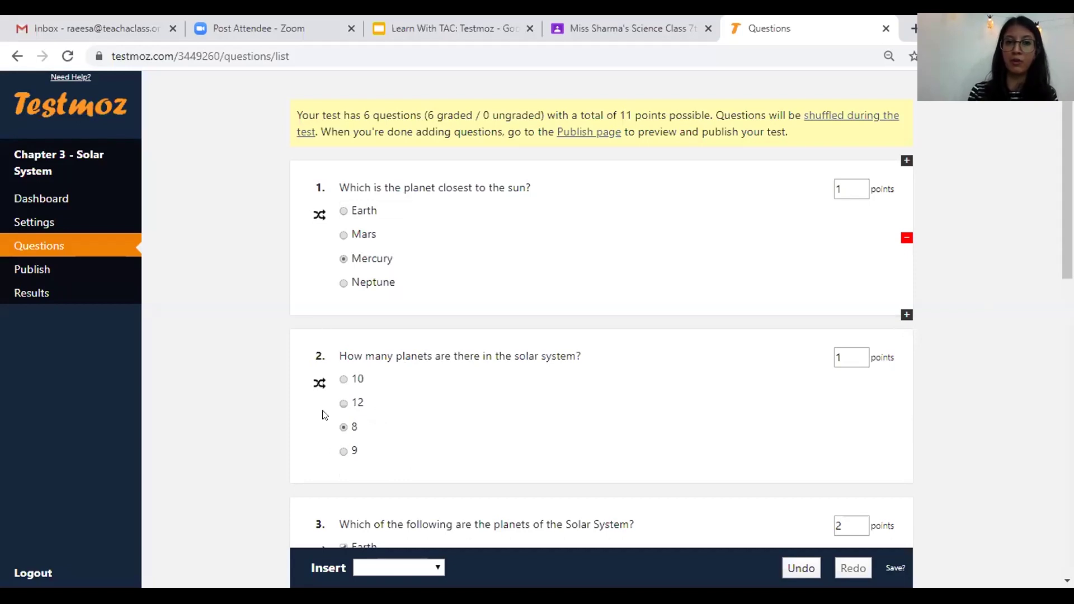
- Drag the closest-planet question below 'How many planets are there', then drag question 3 upward
left_click_drag(323, 414, 409, 438)
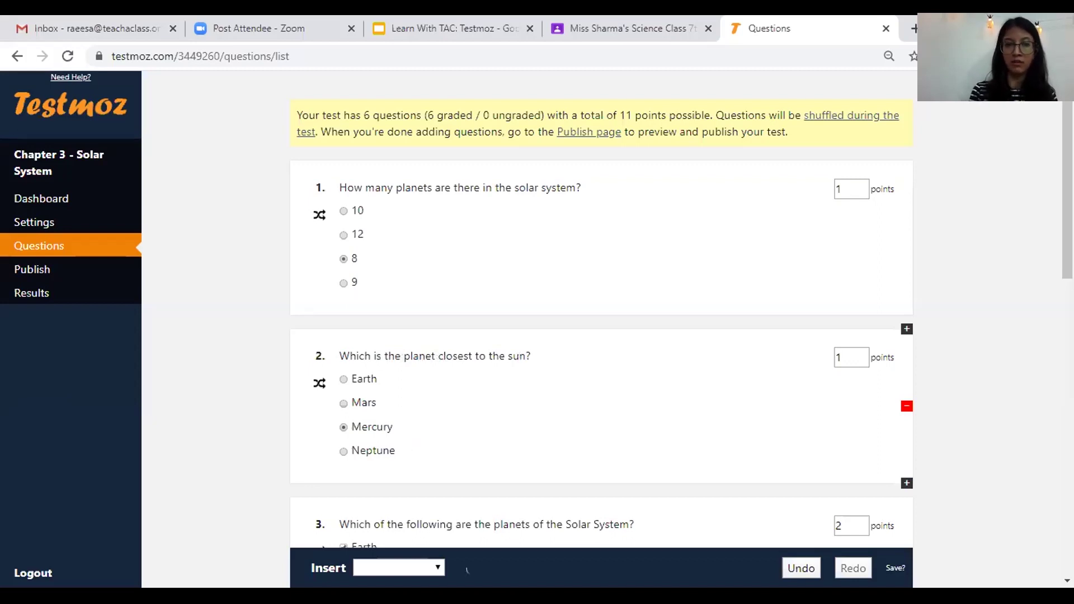
scroll(317, 128, "down", 4)
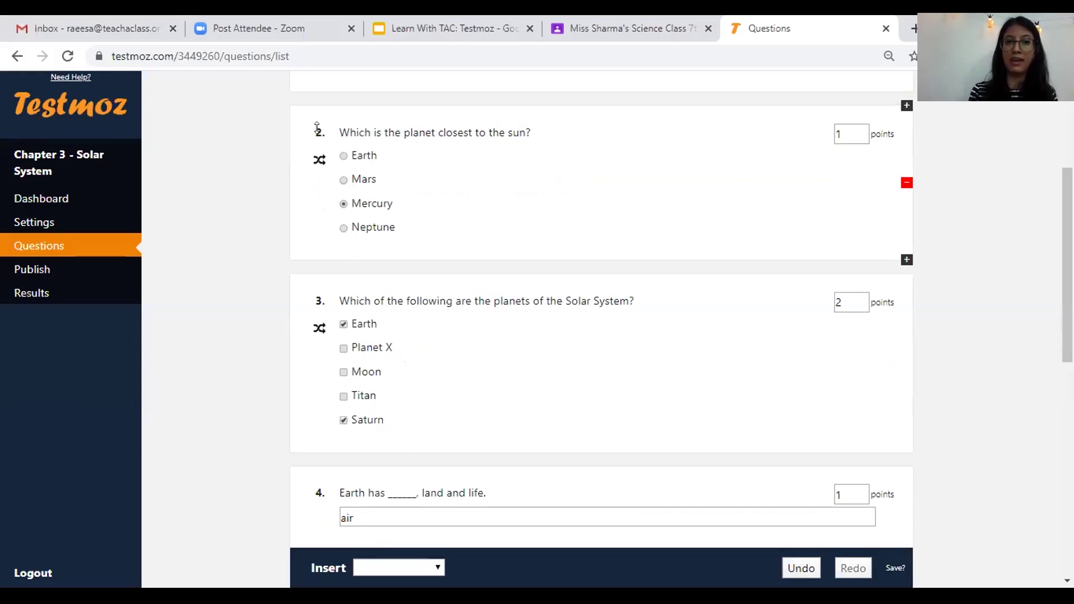
left_click_drag(329, 401, 298, 152)
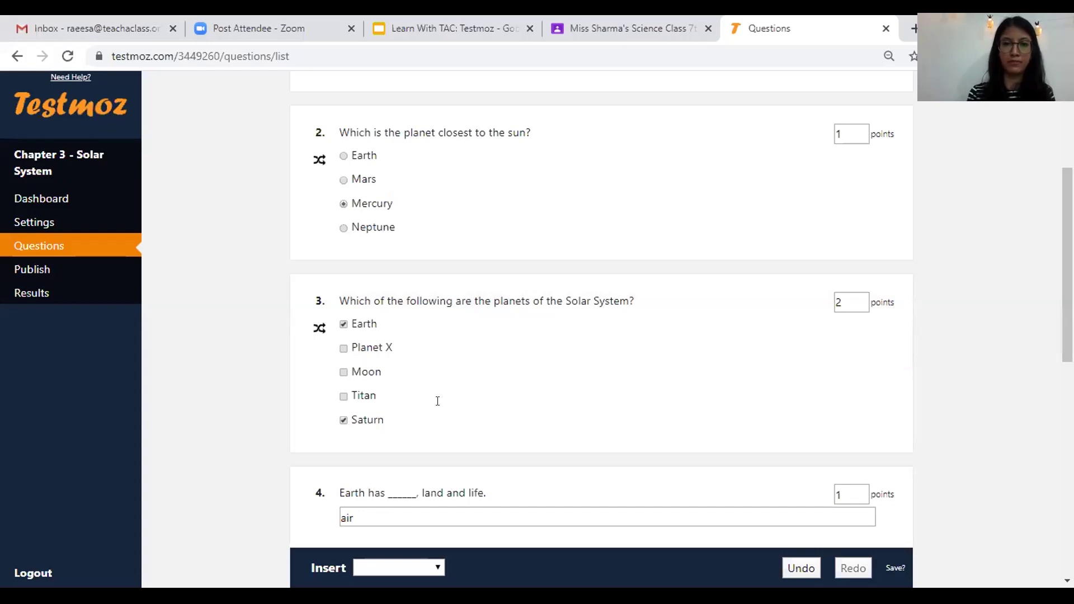
- Write 'What is the meaning of Solar System?' in Excel cell C15, select it, and return to Testmoz question 3
key("alt+Tab")
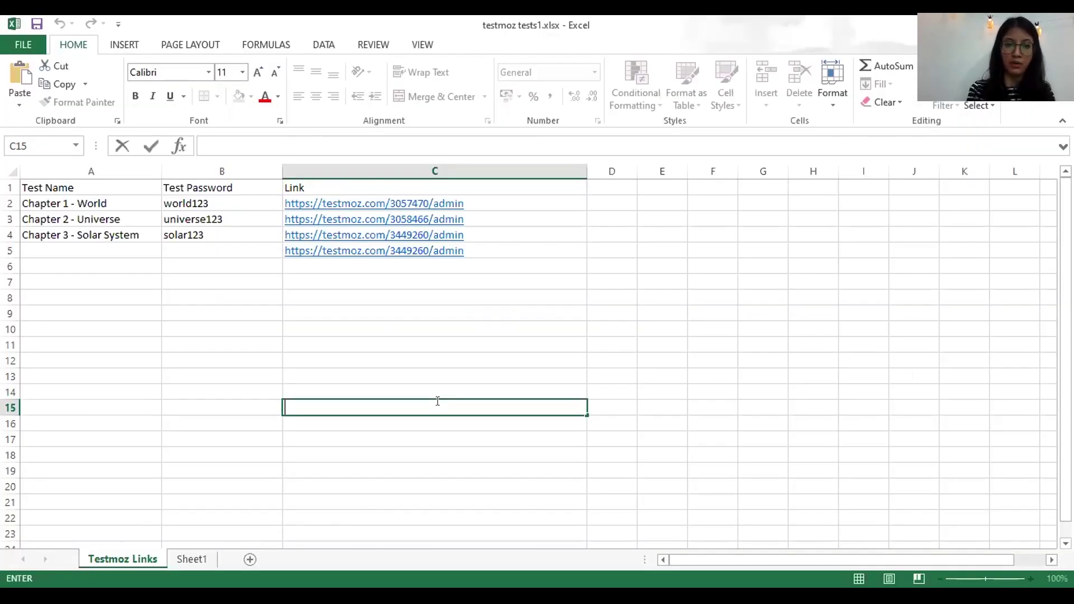
type("What is")
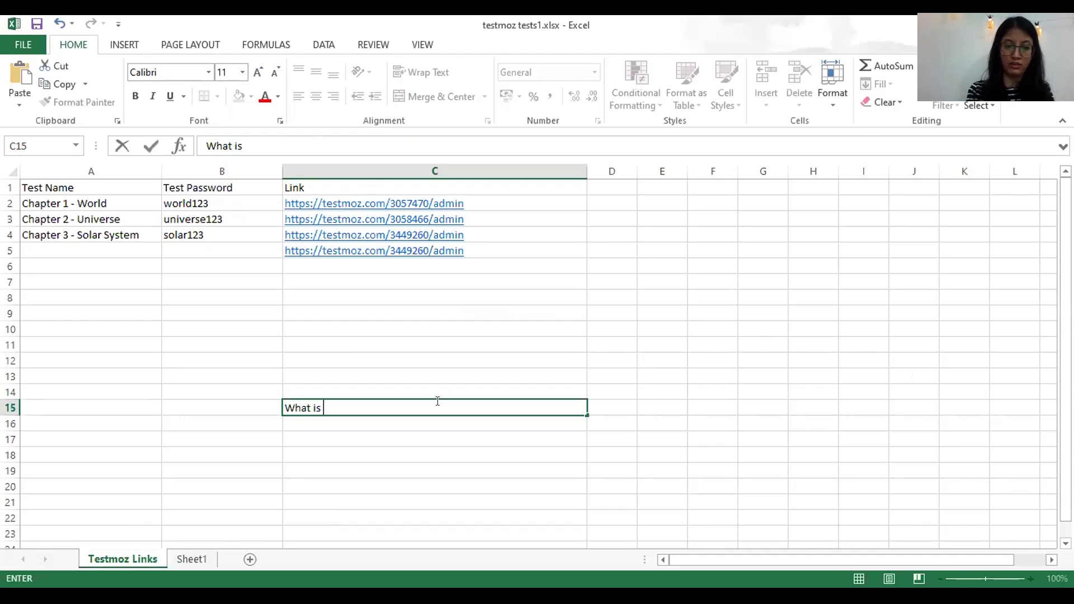
type("the meaning of Solar System")
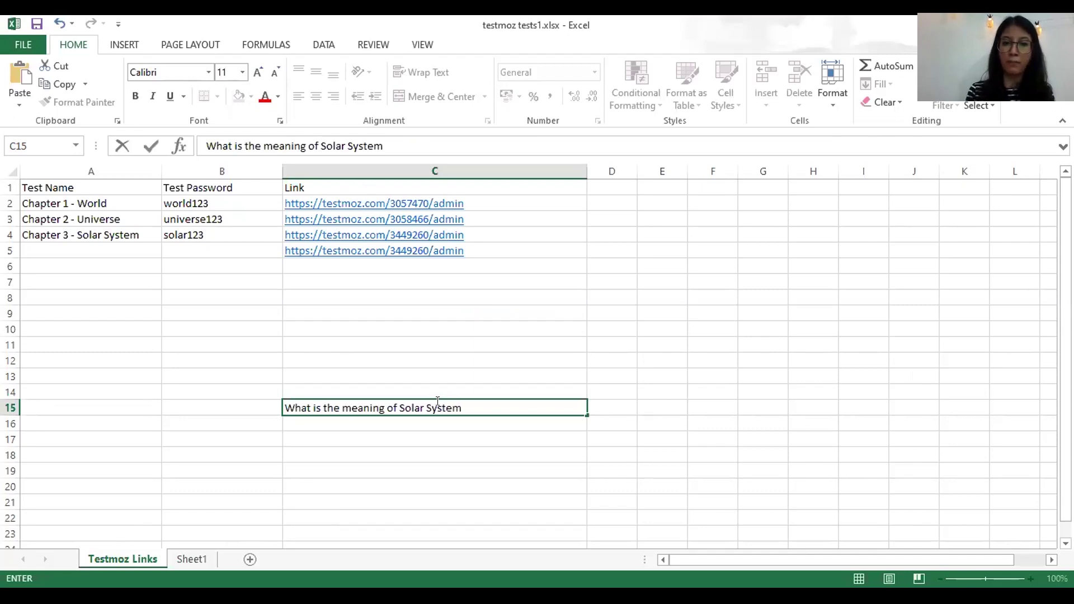
type("?")
key("Return")
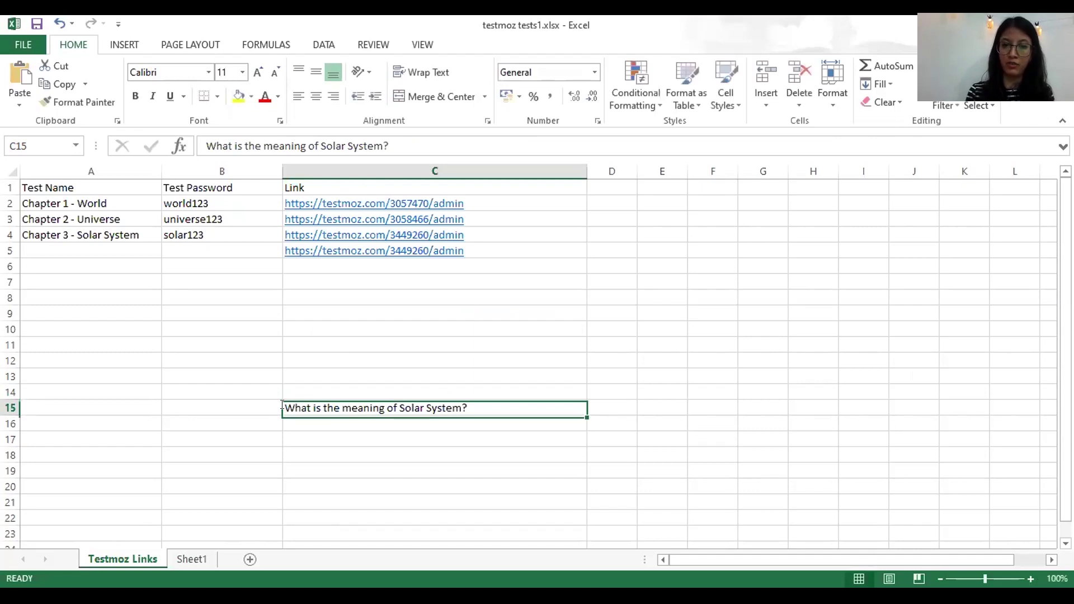
key("F2")
key("ctrl+shift+Left")
key("shift+Home")
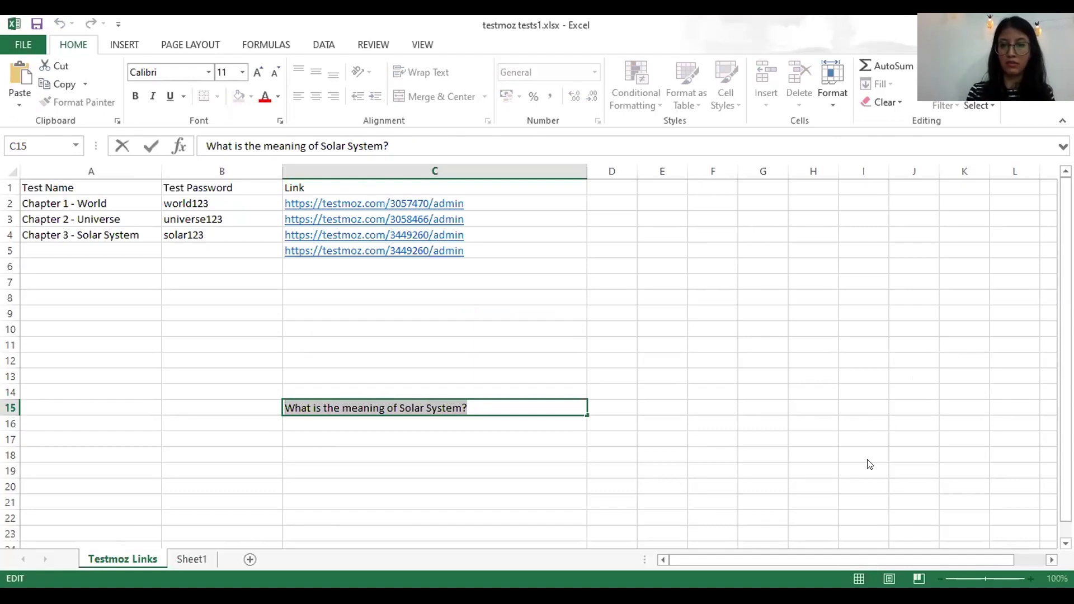
key("alt+Tab")
left_click(677, 428)
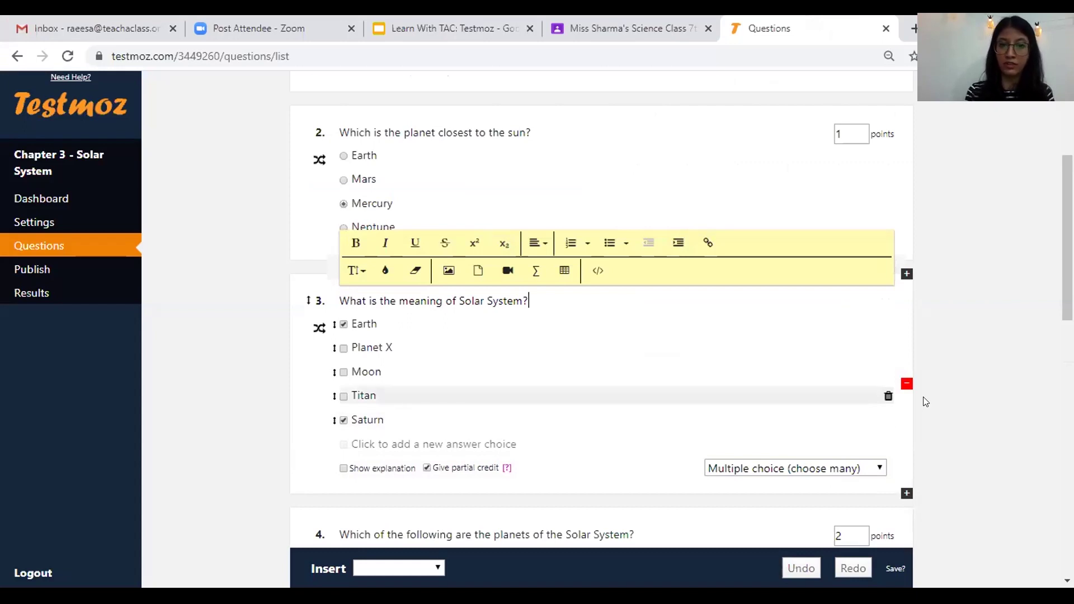
scroll(907, 289, "down", 2)
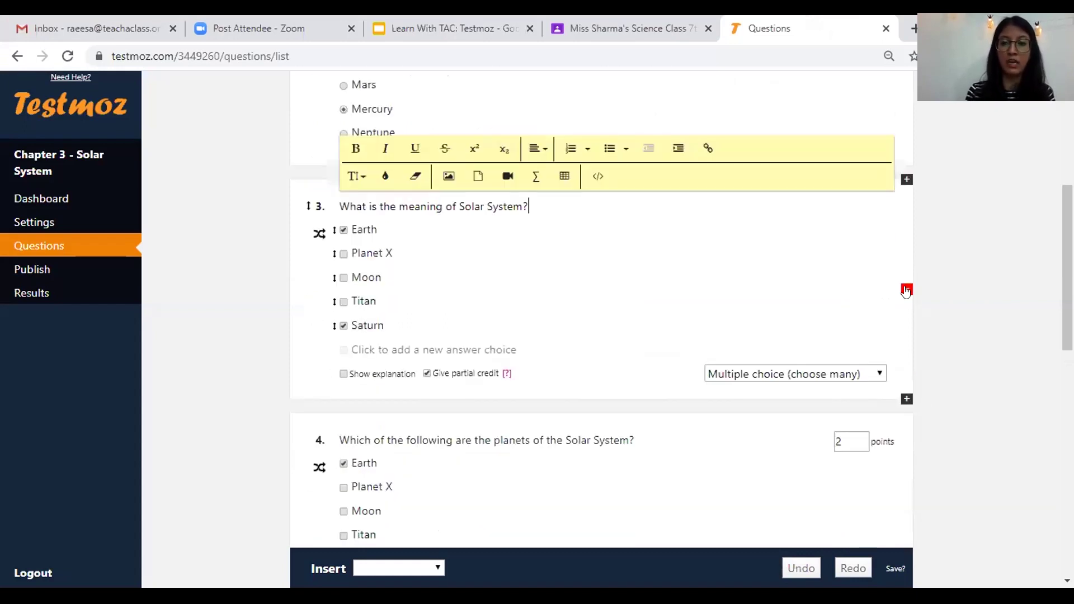
left_click(906, 290)
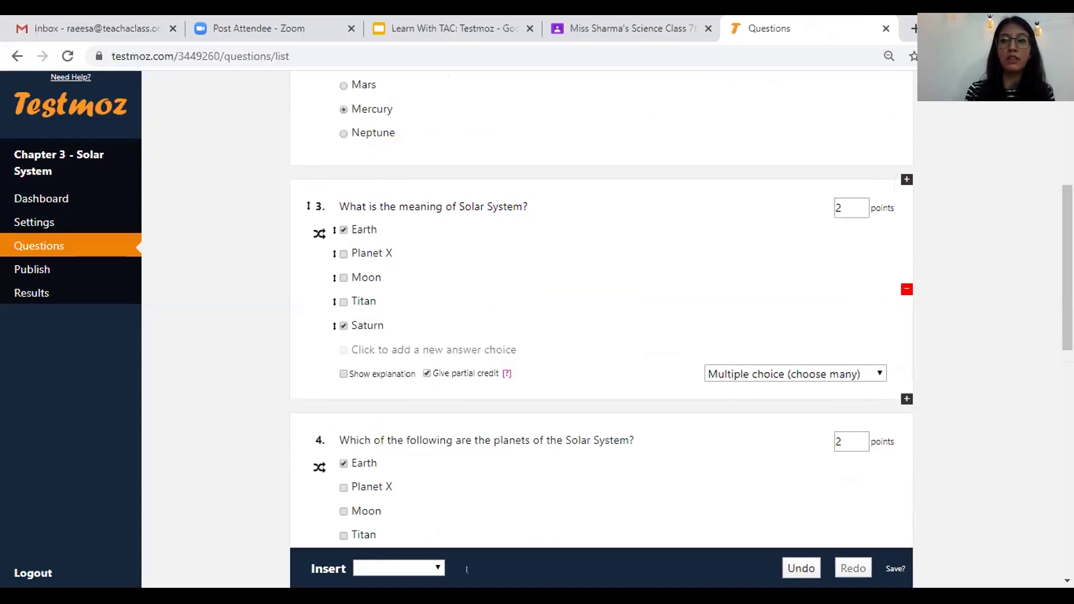
scroll(484, 475, "down", 6)
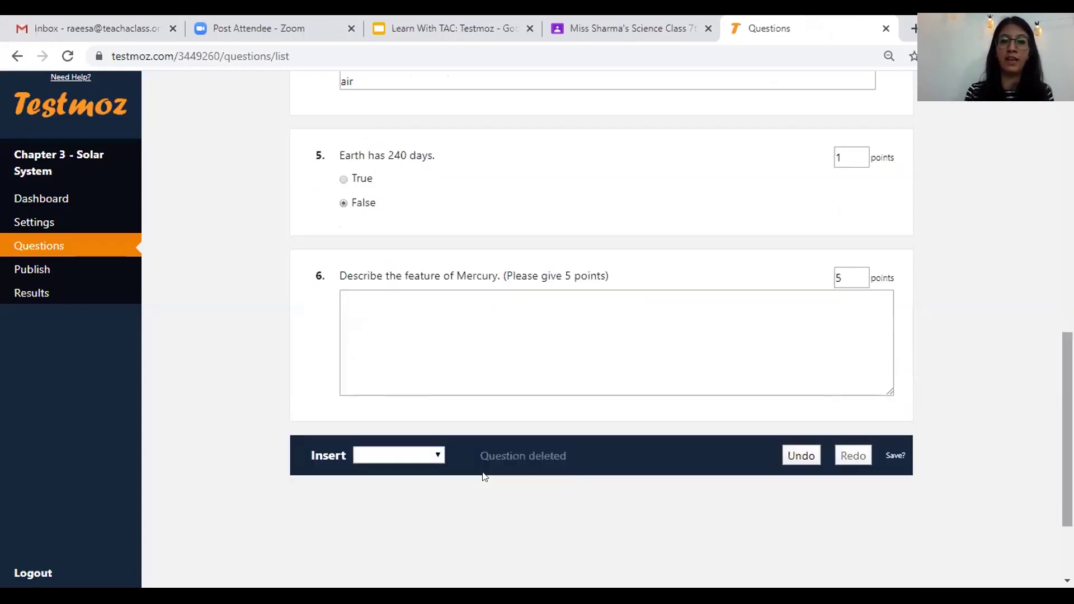
left_click(432, 453)
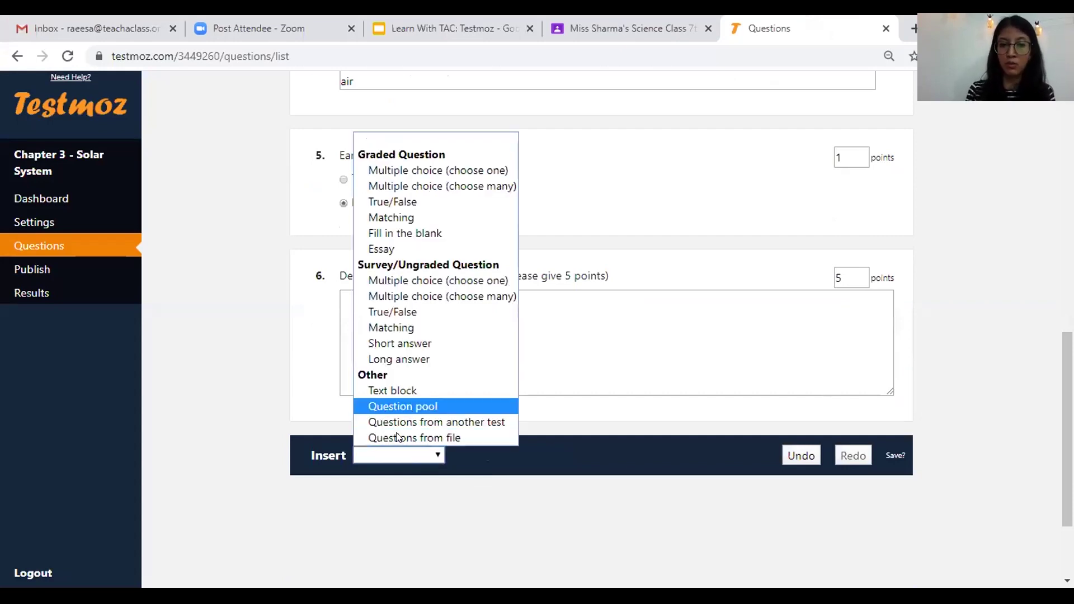
left_click(445, 481)
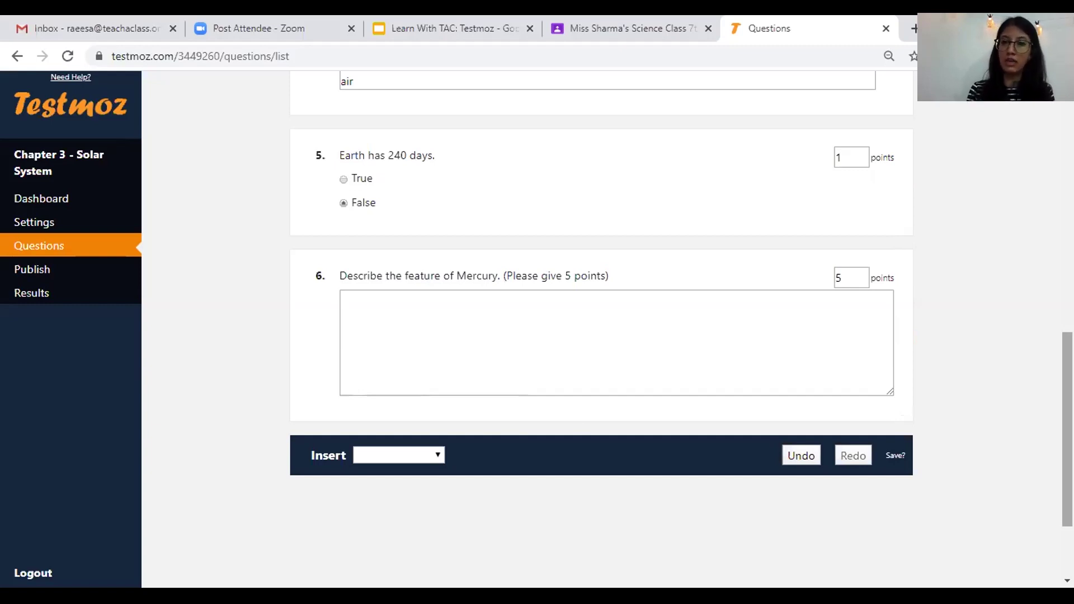
scroll(602, 313, "up", 8)
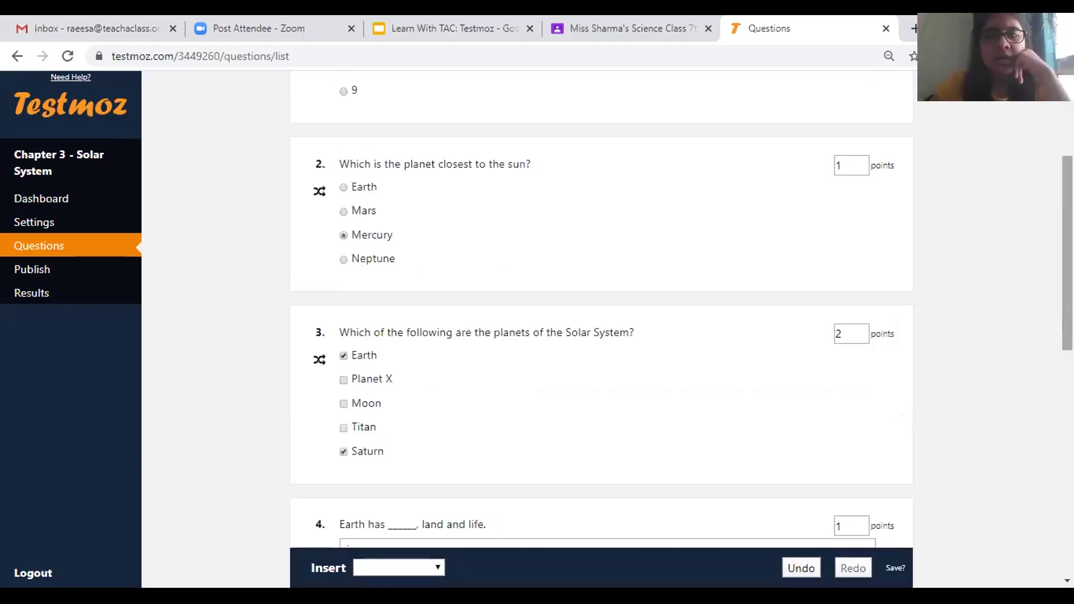
scroll(601, 313, "up", 3)
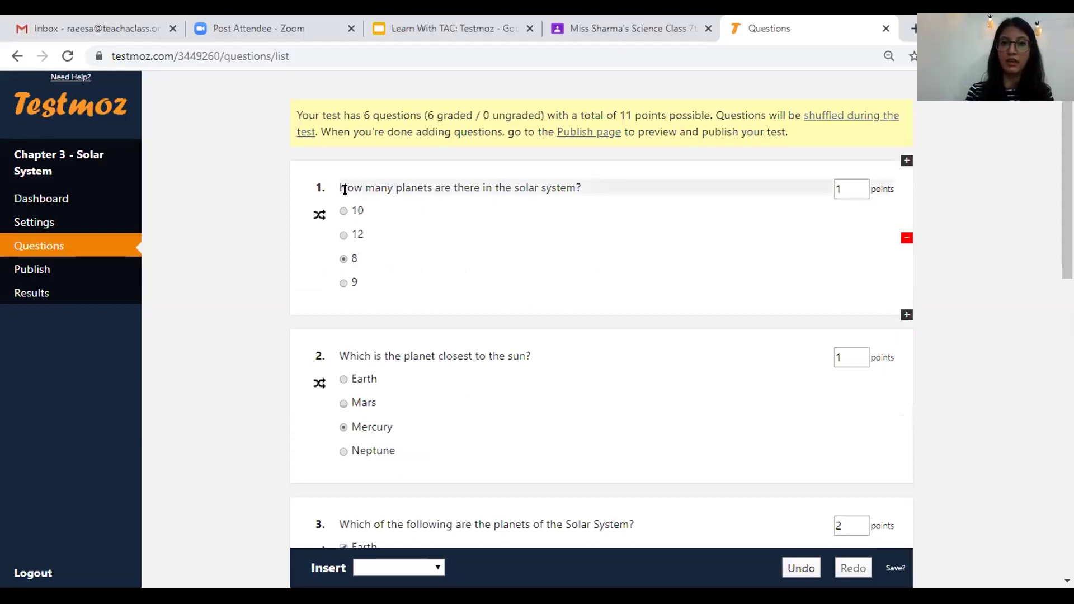
left_click_drag(338, 187, 551, 213)
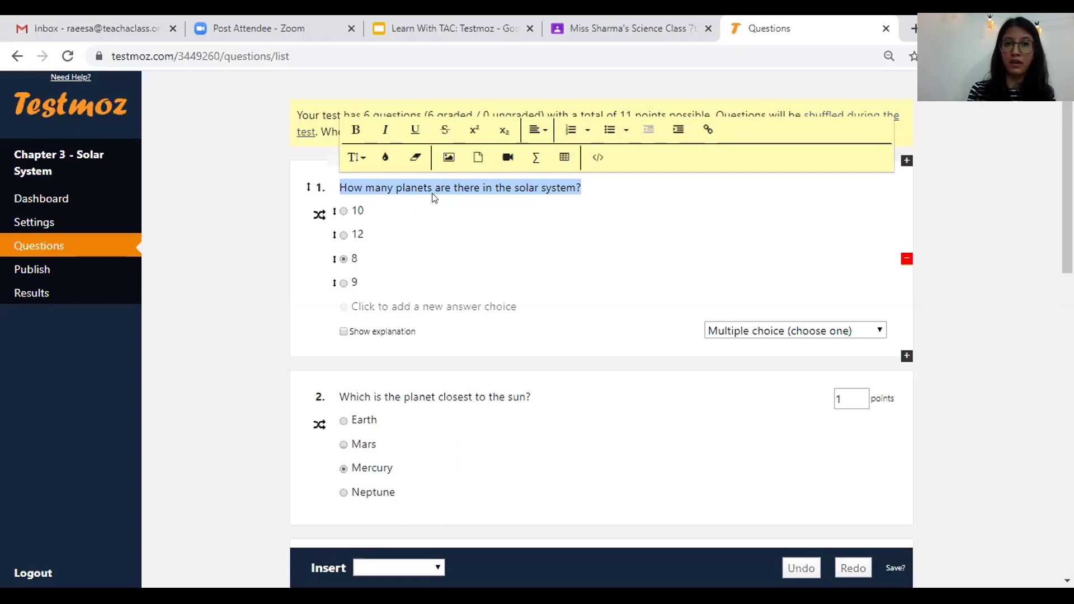
type("n")
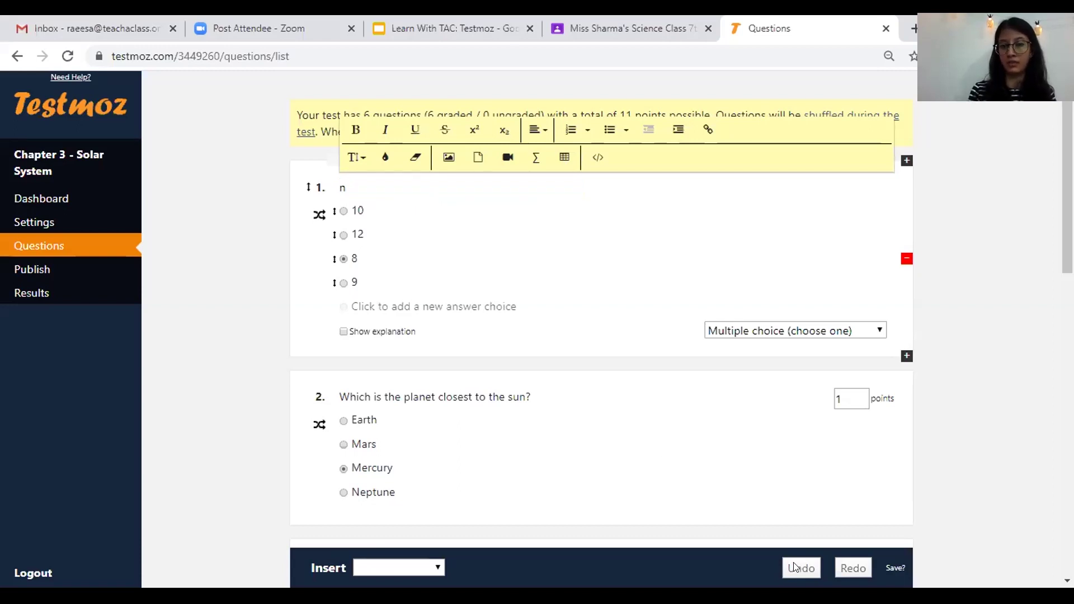
left_click(993, 428)
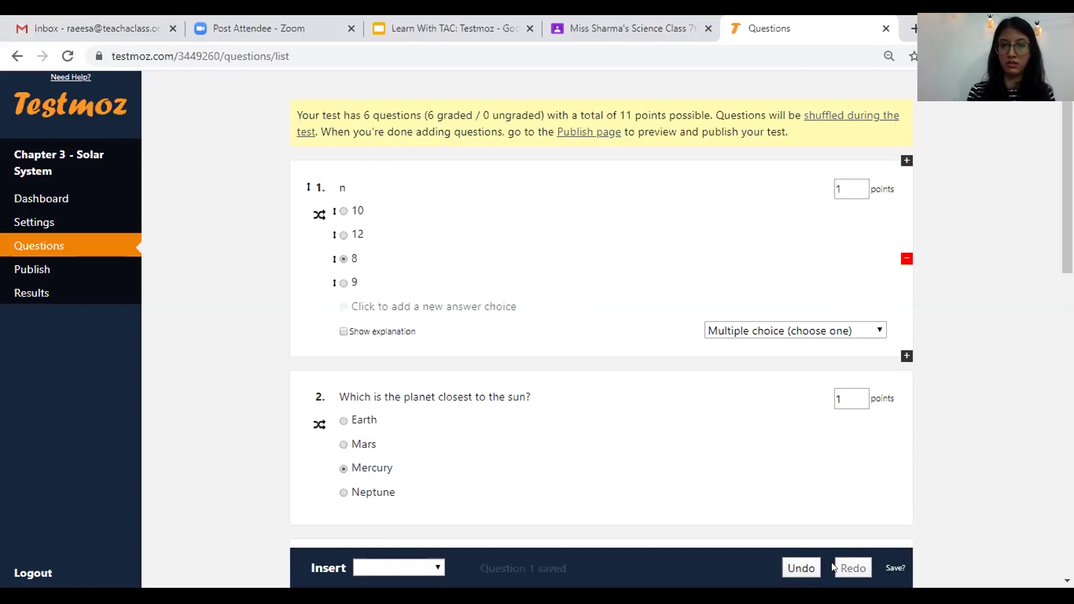
left_click(800, 568)
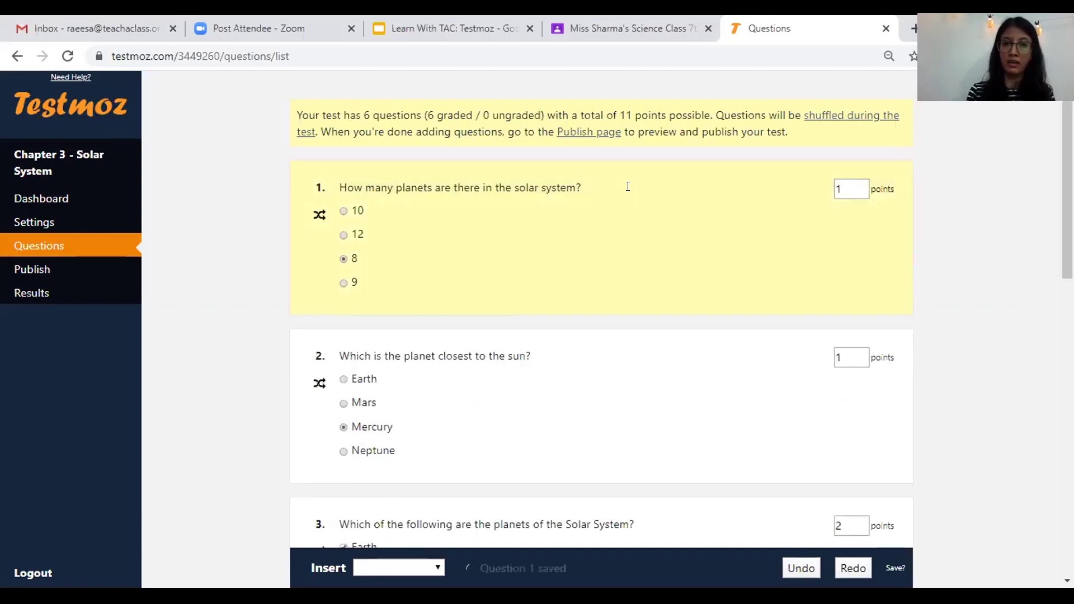
left_click(473, 186)
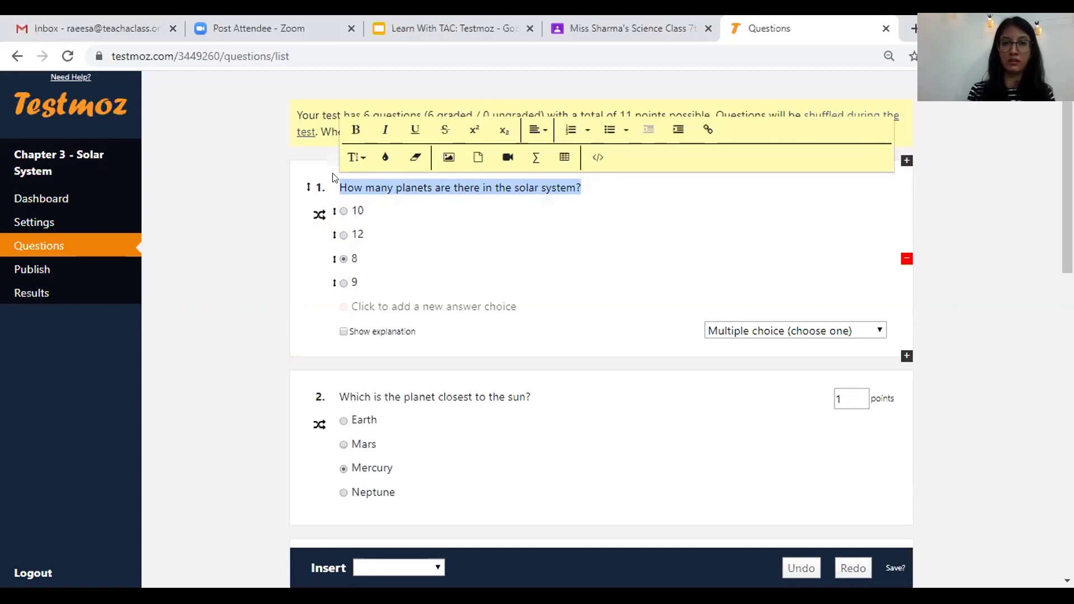
left_click(559, 203)
left_click(443, 187)
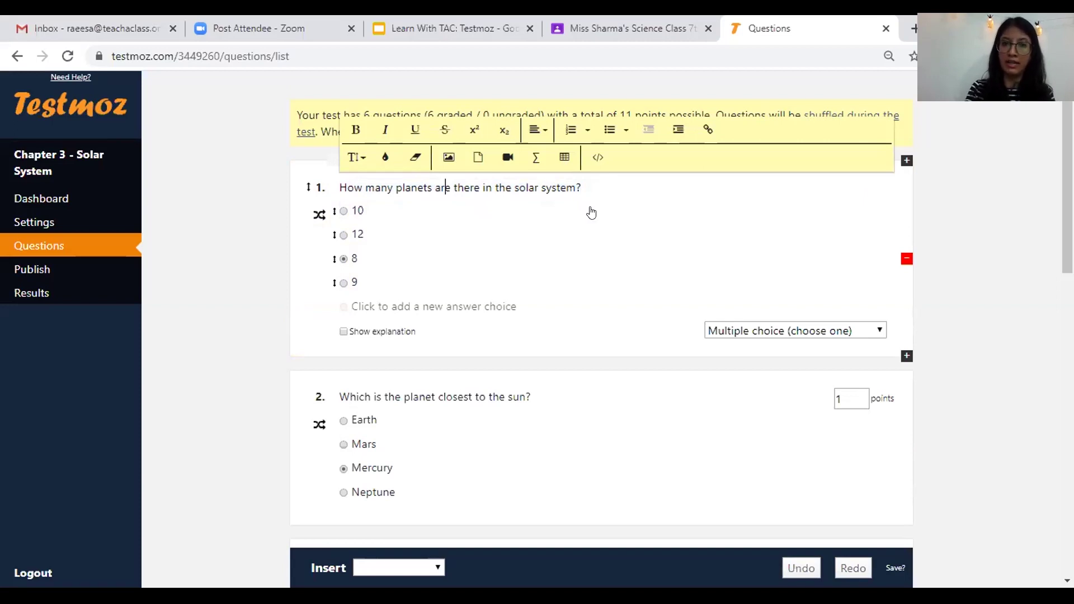
key("BackSpace")
key("BackSpace")
key("BackSpace")
key("BackSpace")
key("BackSpace")
key("BackSpace")
key("BackSpace")
key("BackSpace")
key("BackSpace")
key("BackSpace")
key("BackSpace")
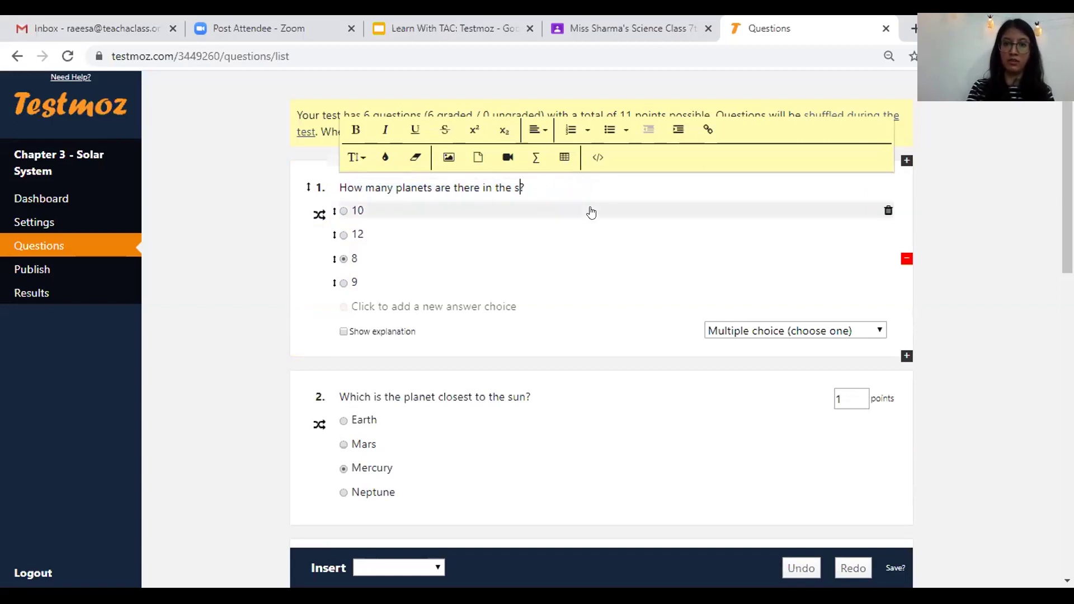
key("BackSpace")
type("solar syst")
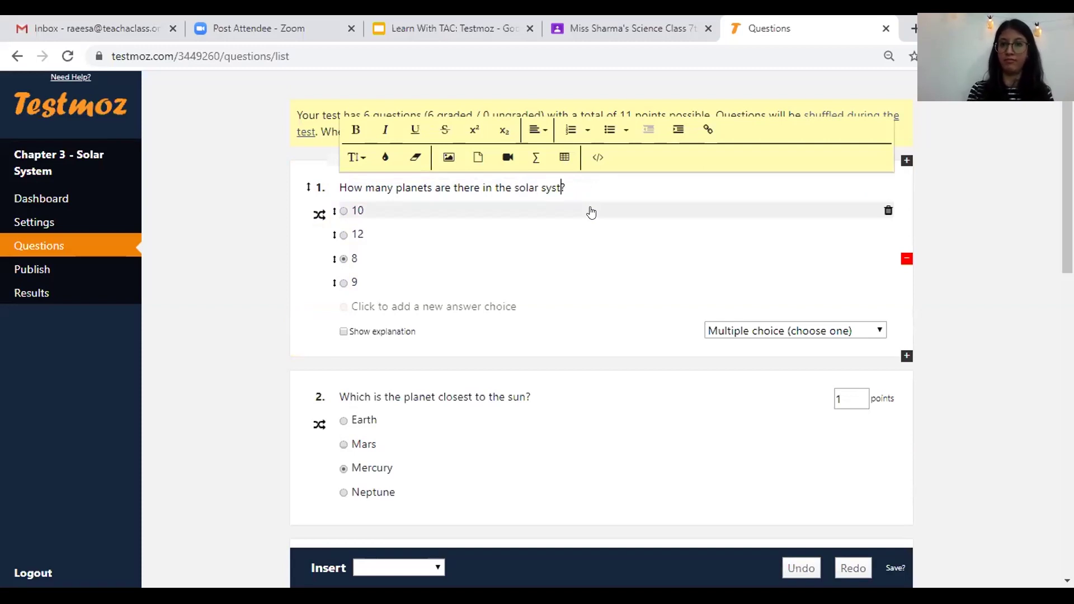
type("em")
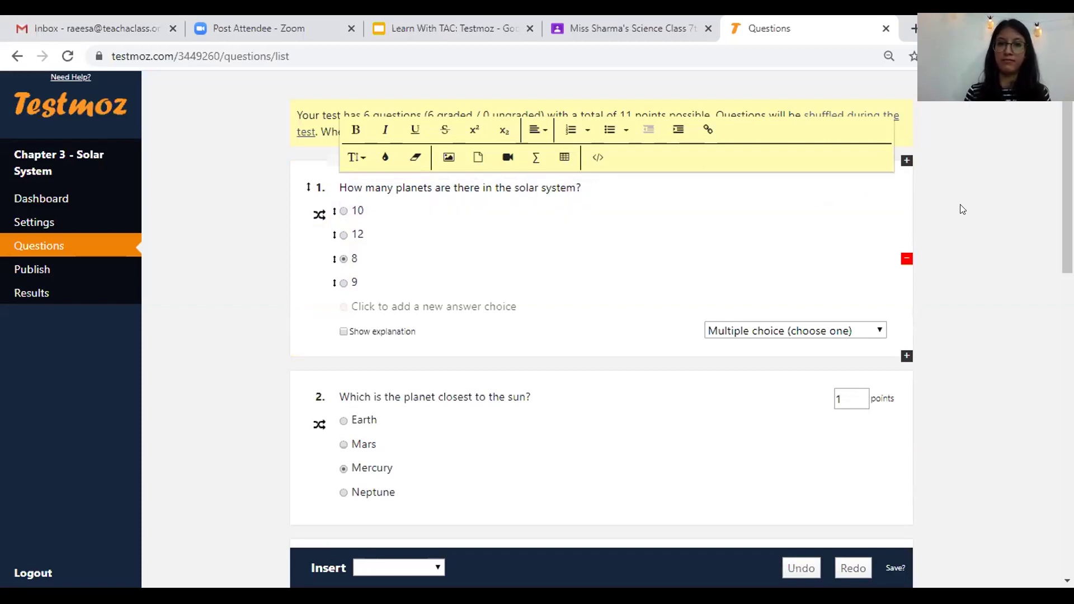
left_click(962, 209)
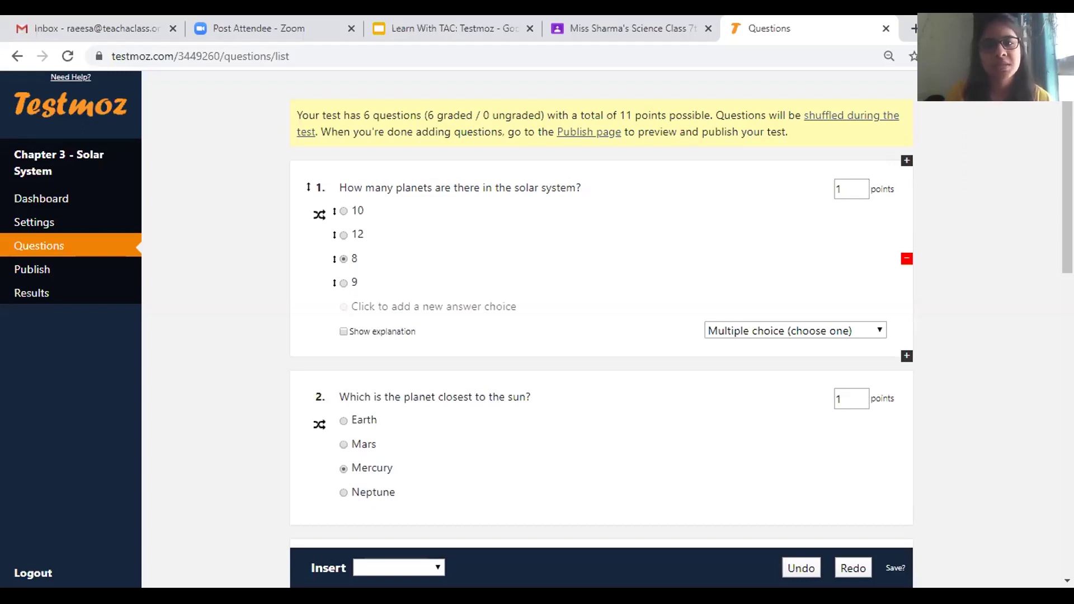
scroll(537, 330, "down", 10)
scroll(442, 361, "down", 5)
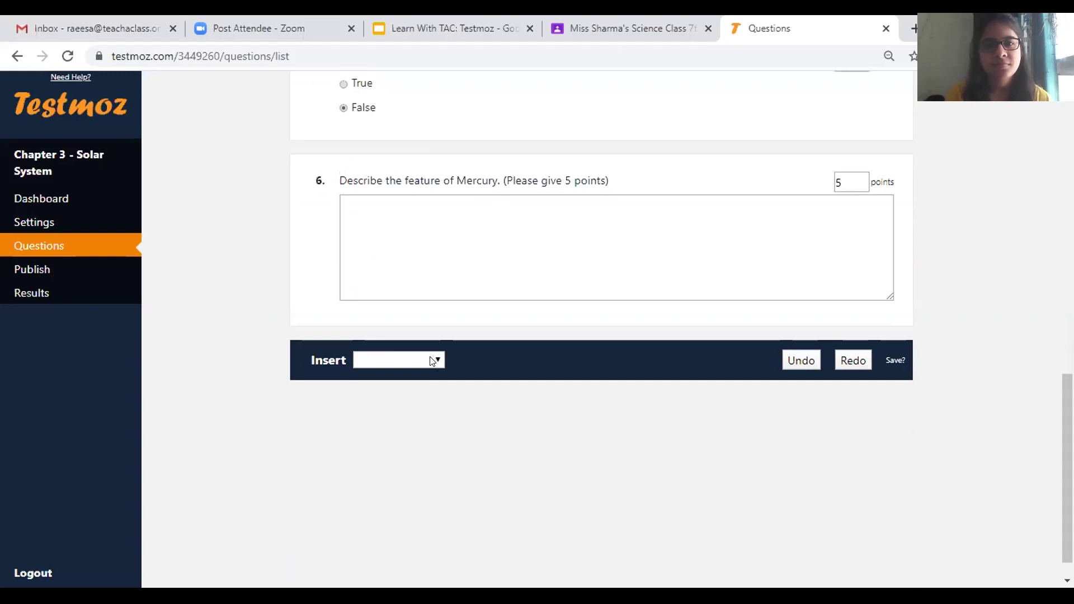
left_click(432, 361)
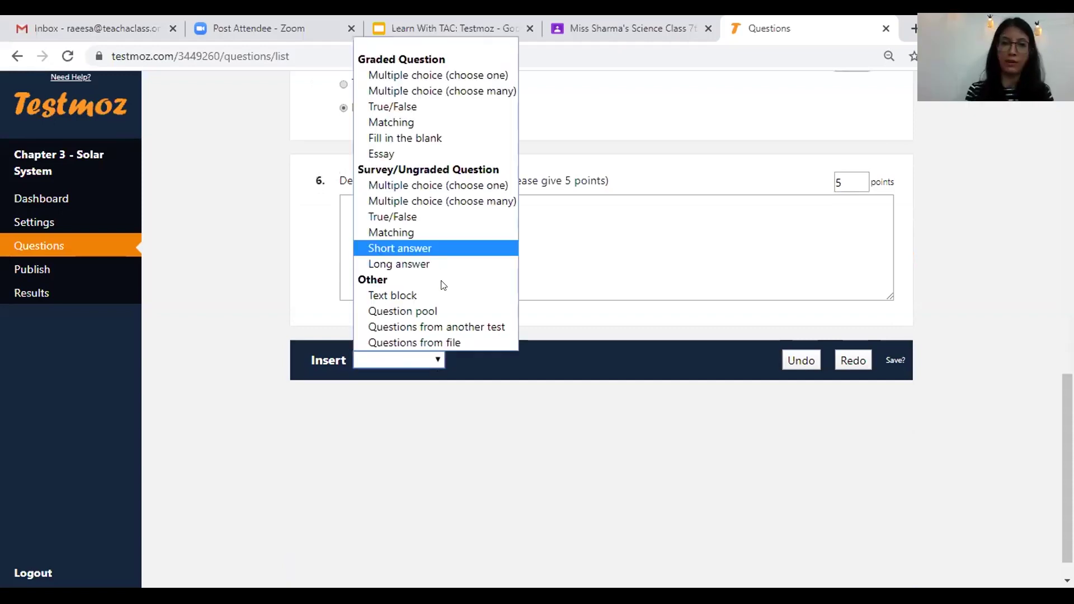
key("Down")
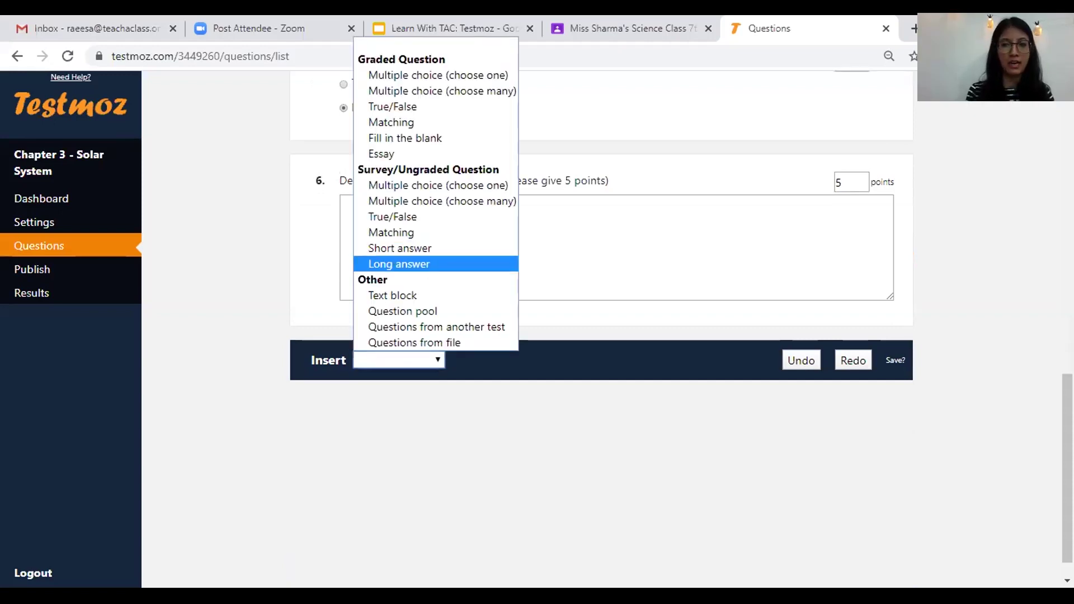
left_click_drag(1068, 468, 1067, 112)
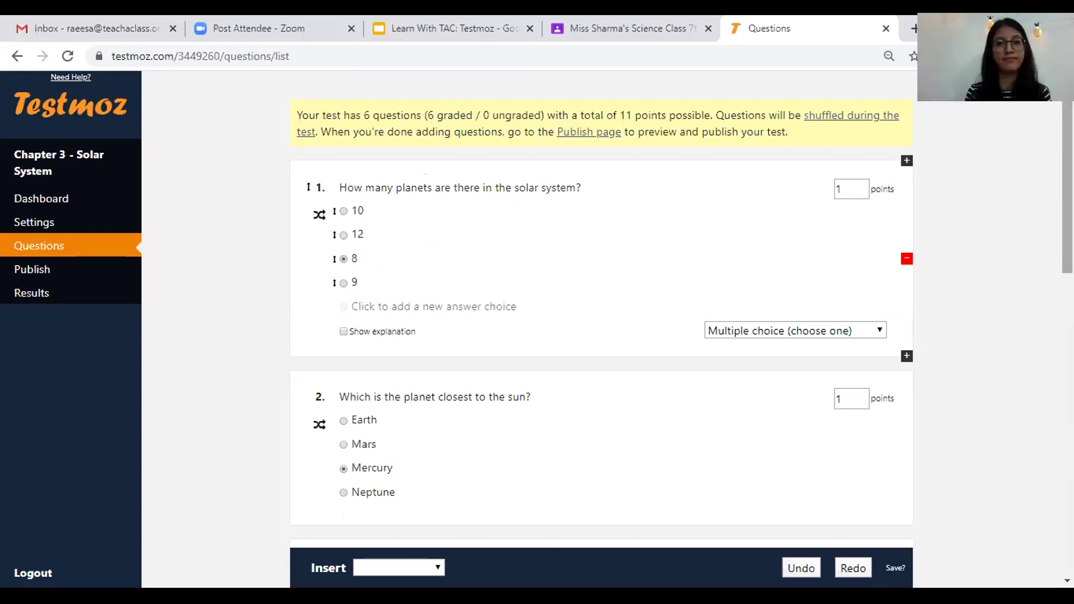
scroll(532, 379, "down", 10)
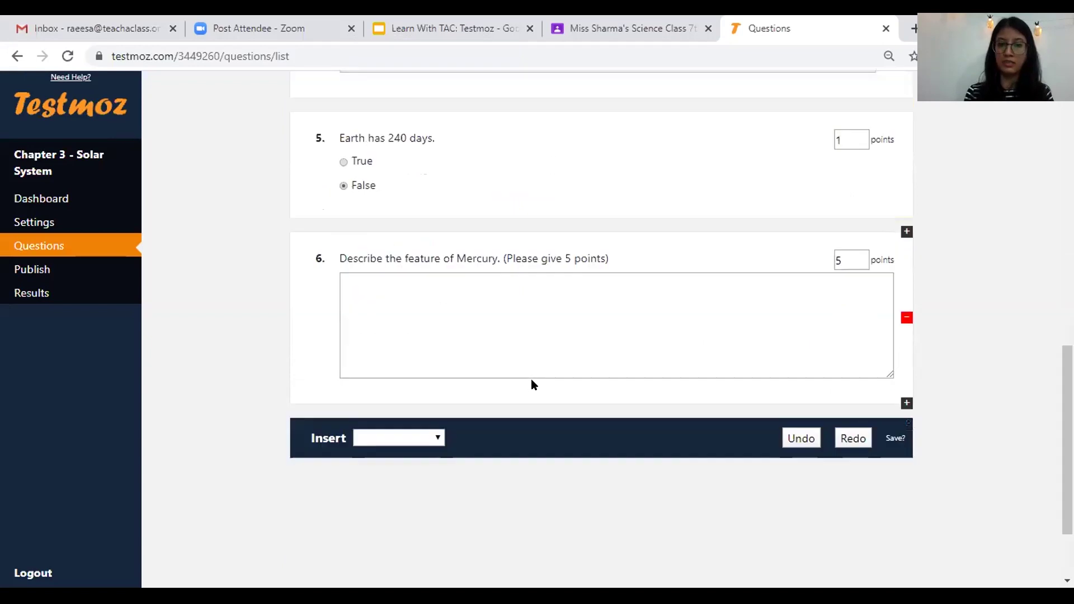
left_click(421, 441)
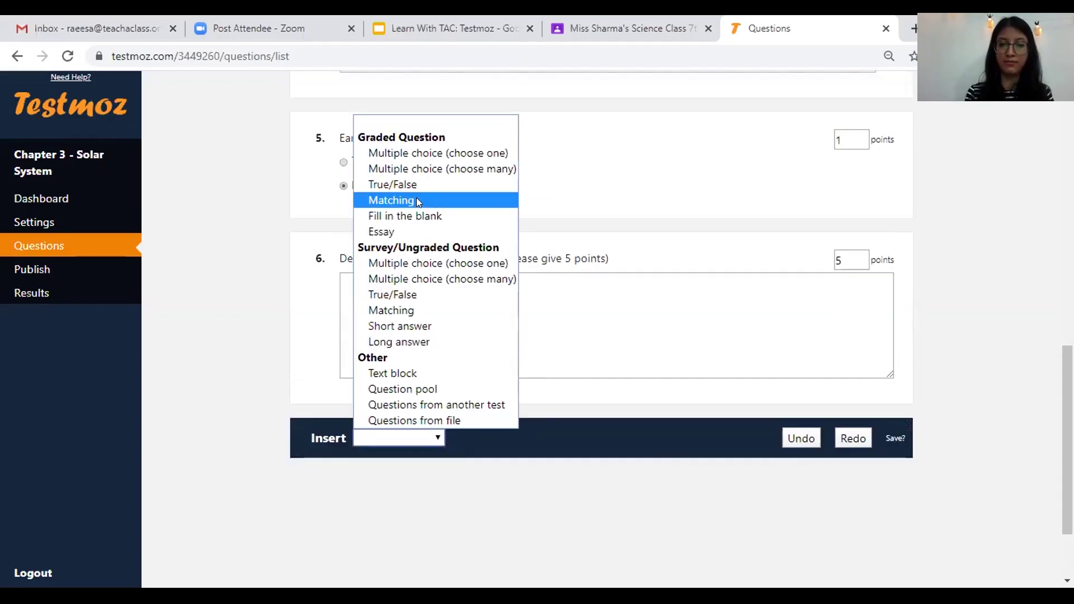
left_click(416, 200)
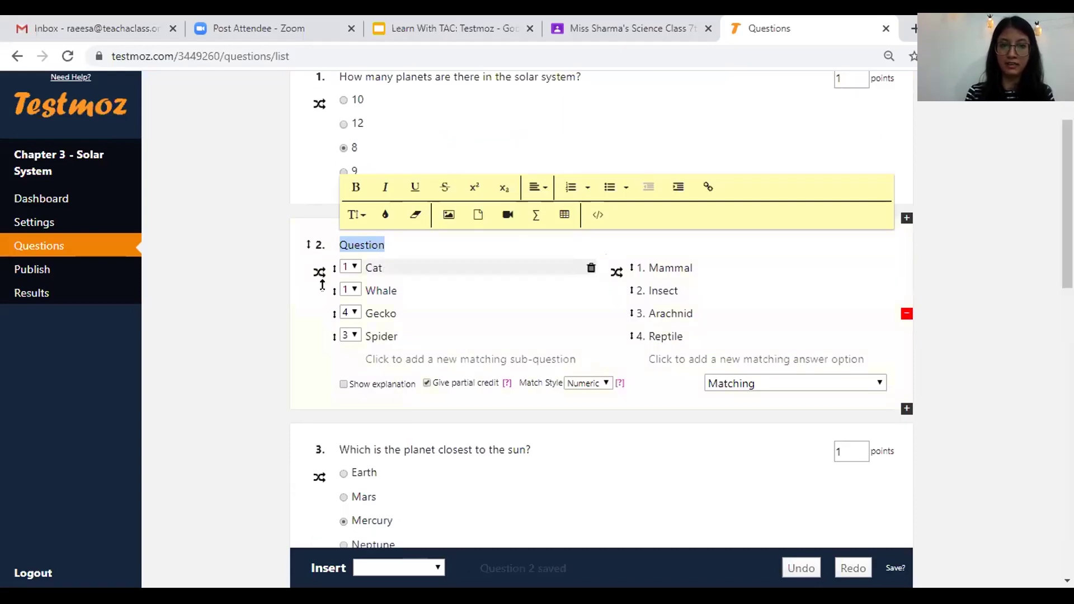
key("Tab")
key("Tab")
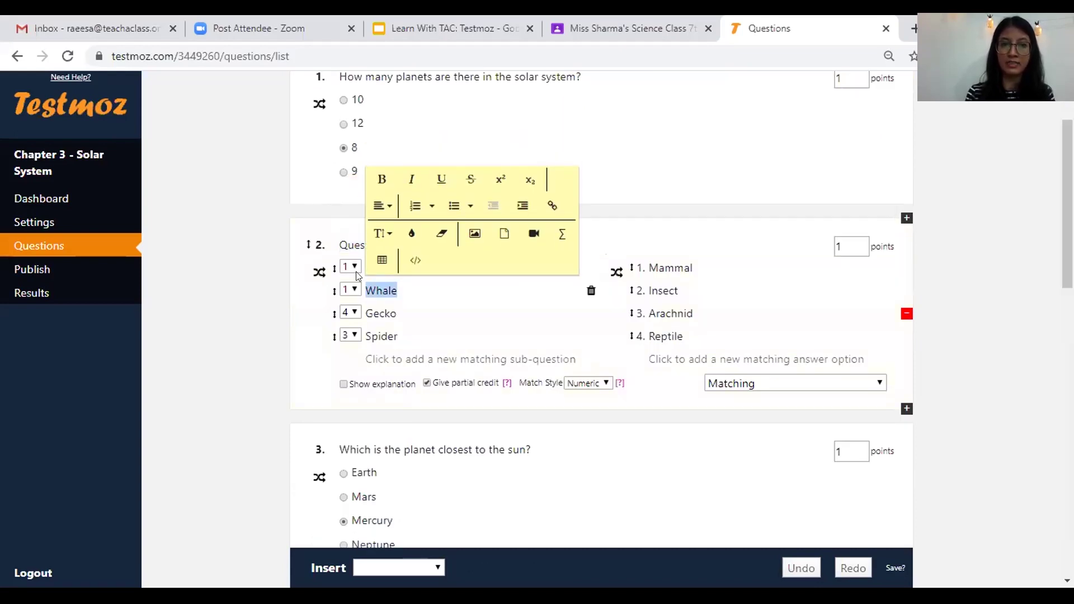
left_click(352, 268)
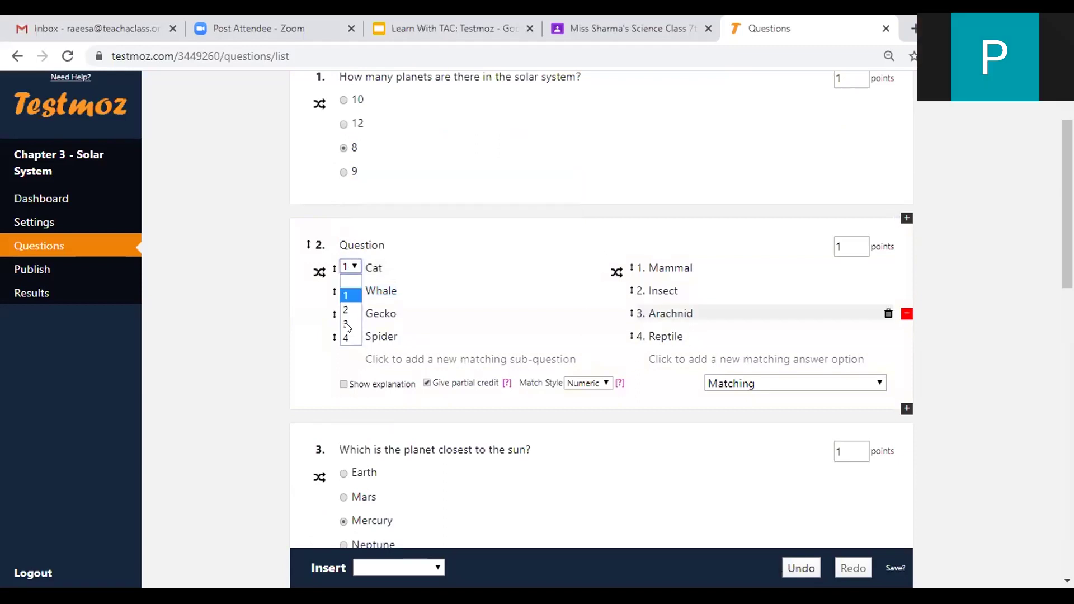
left_click(347, 325)
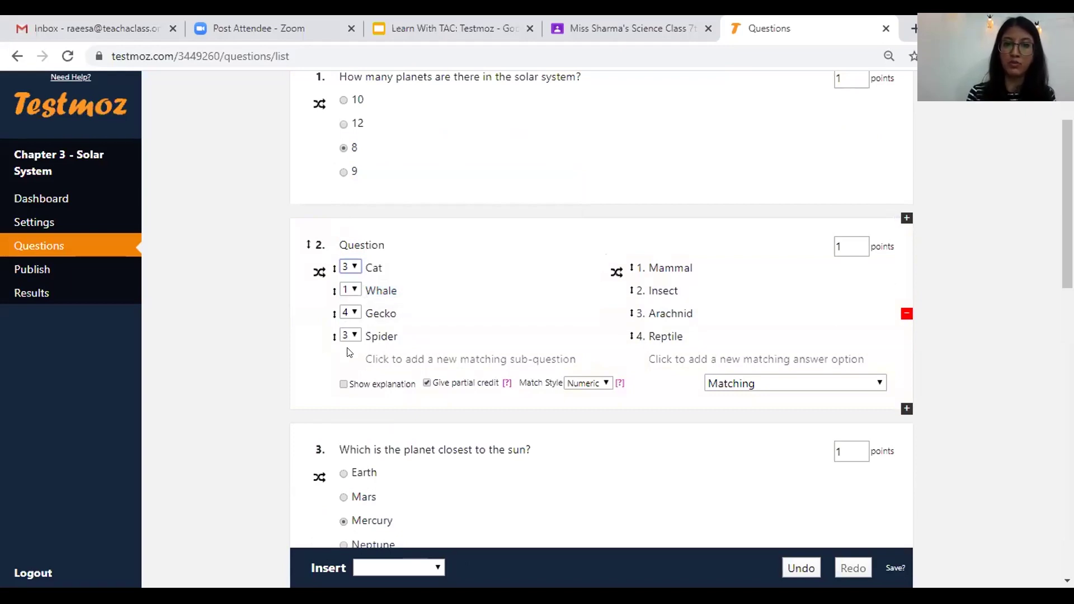
left_click(350, 312)
left_click(352, 335)
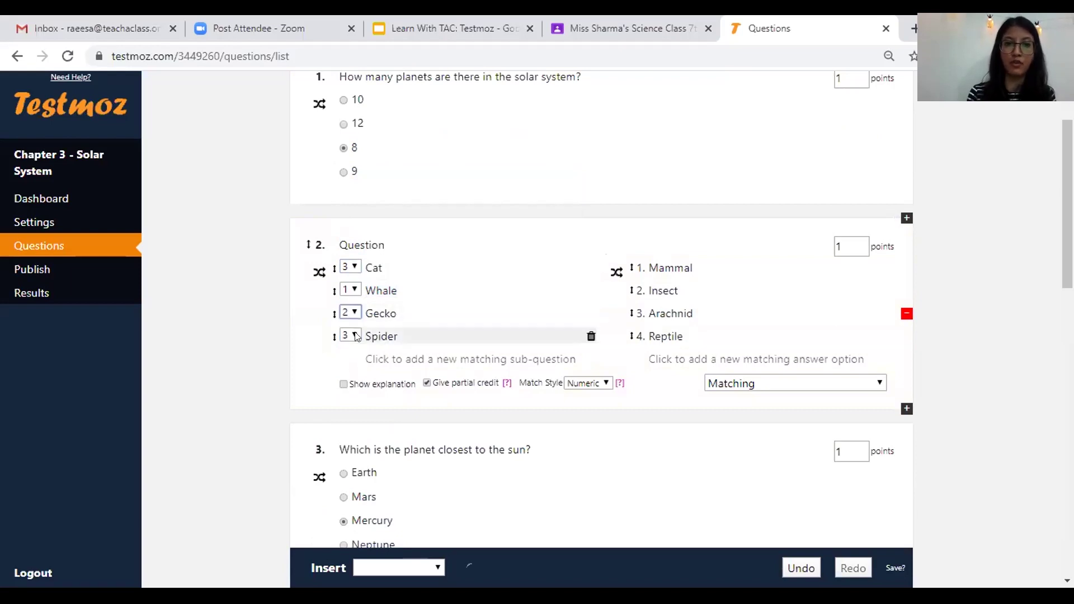
left_click(353, 334)
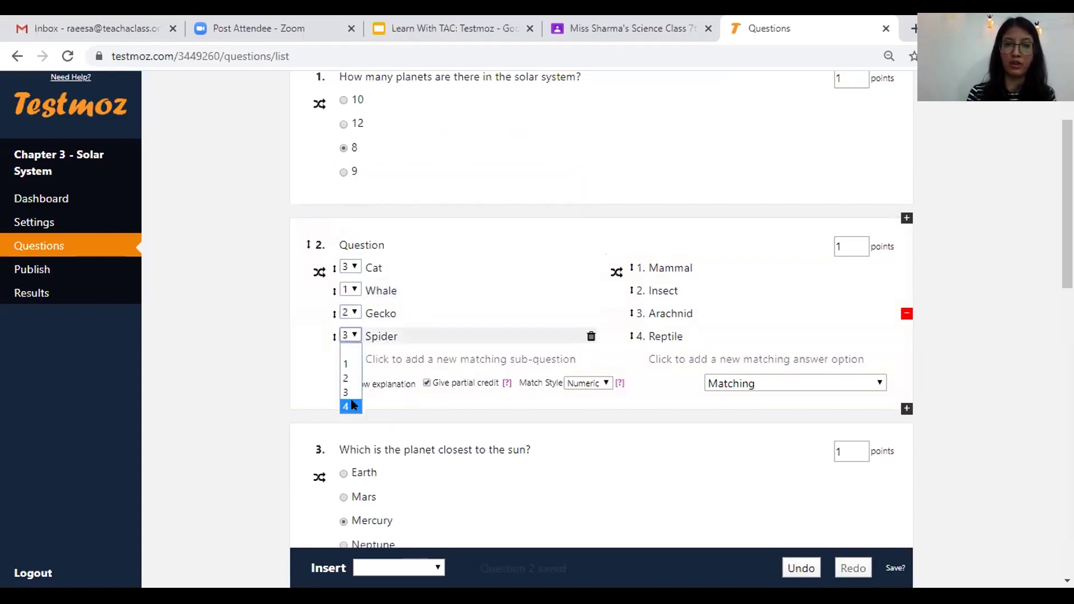
left_click(350, 406)
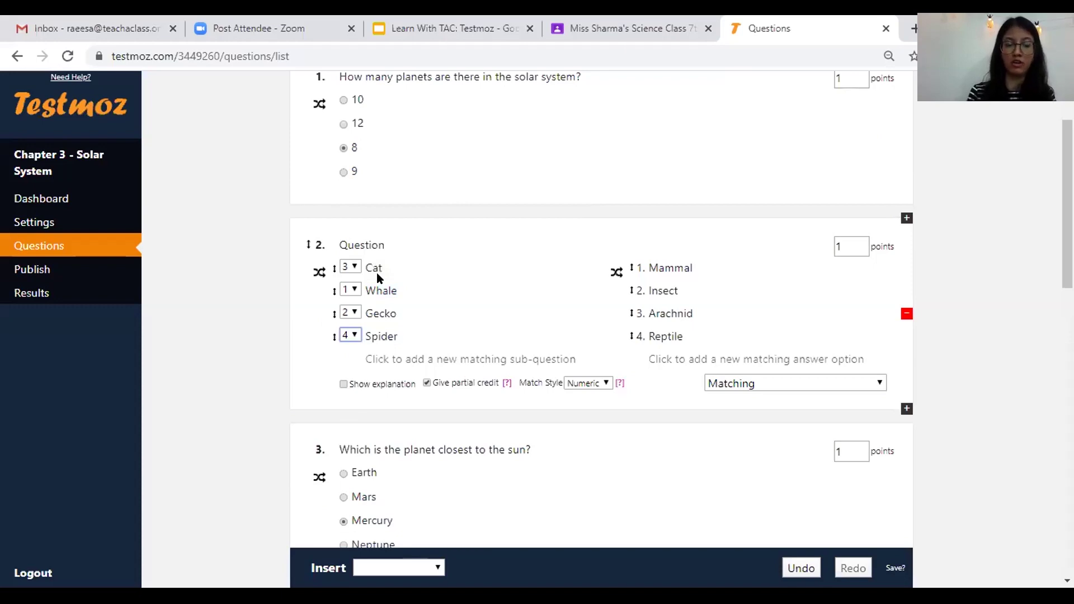
left_click(972, 298)
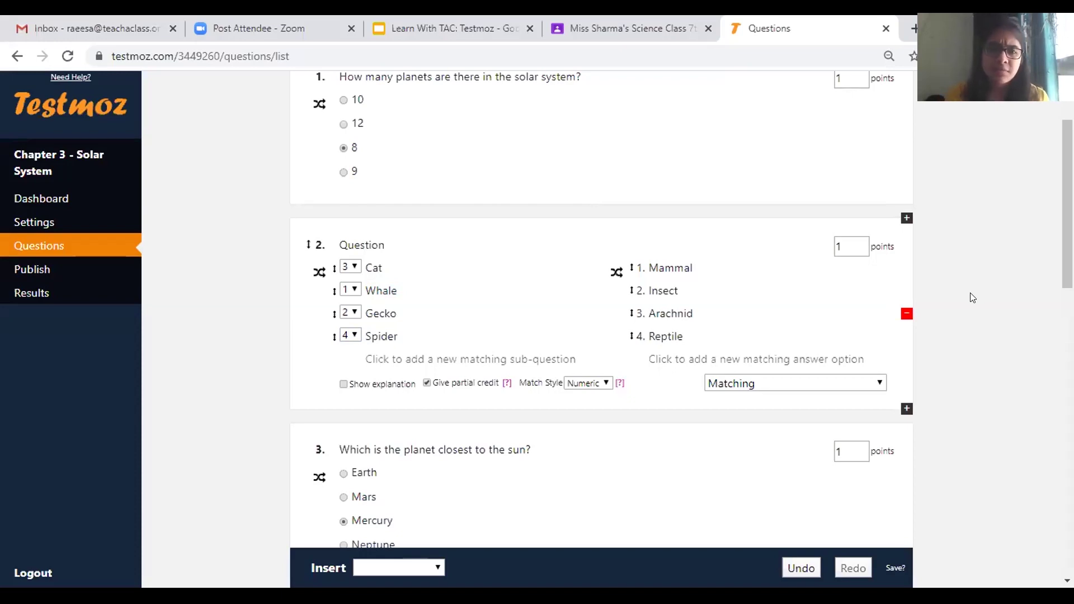
left_click(906, 314)
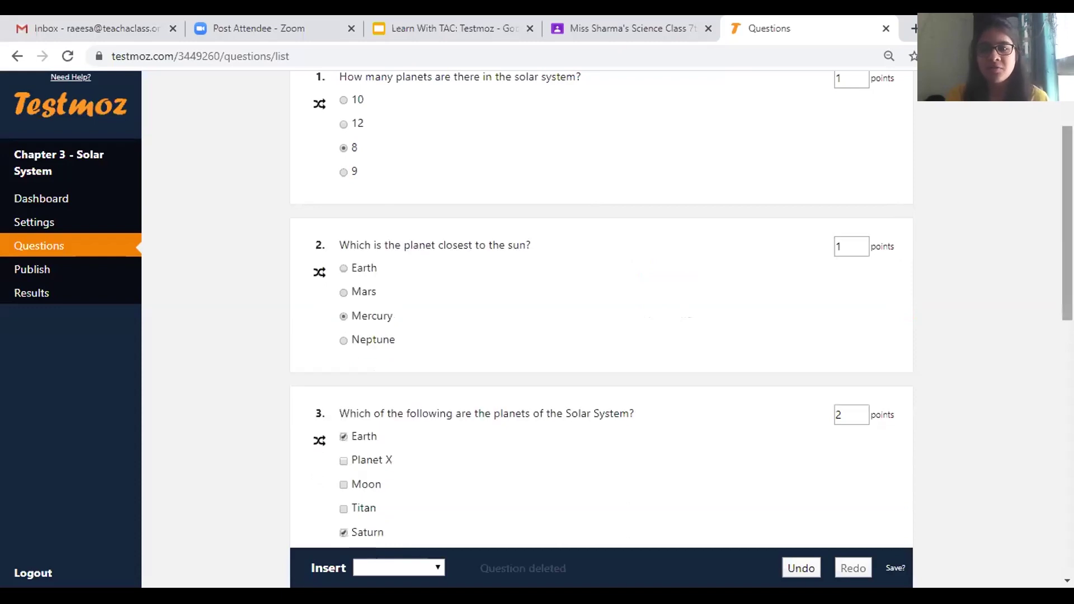
- Scroll through the six questions to check their content and the 11-point total
scroll(601, 308, "down", 6)
scroll(601, 308, "down", 3)
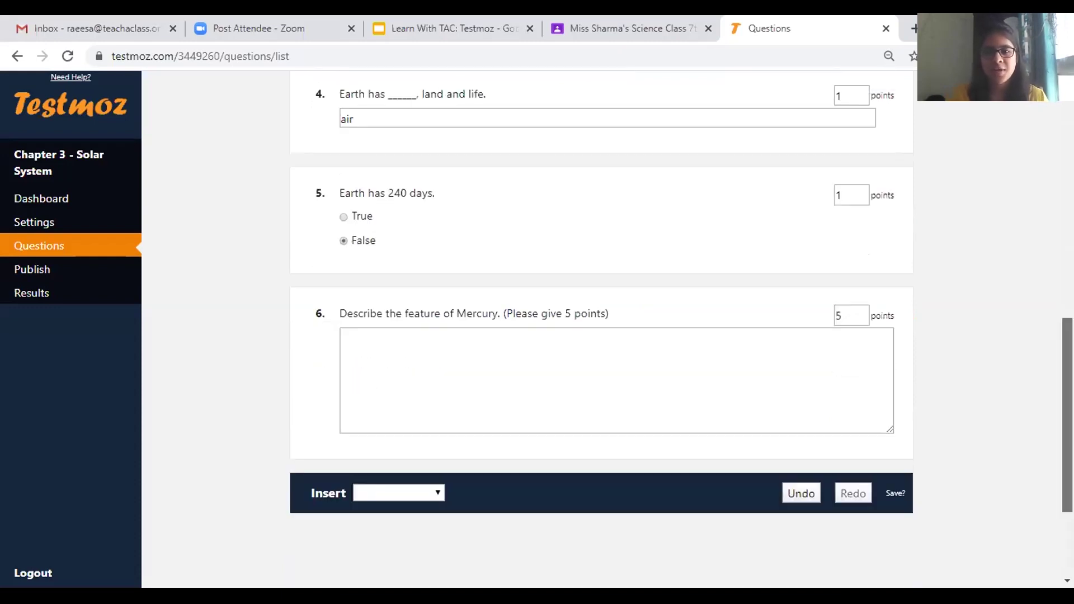
scroll(601, 307, "down", 1)
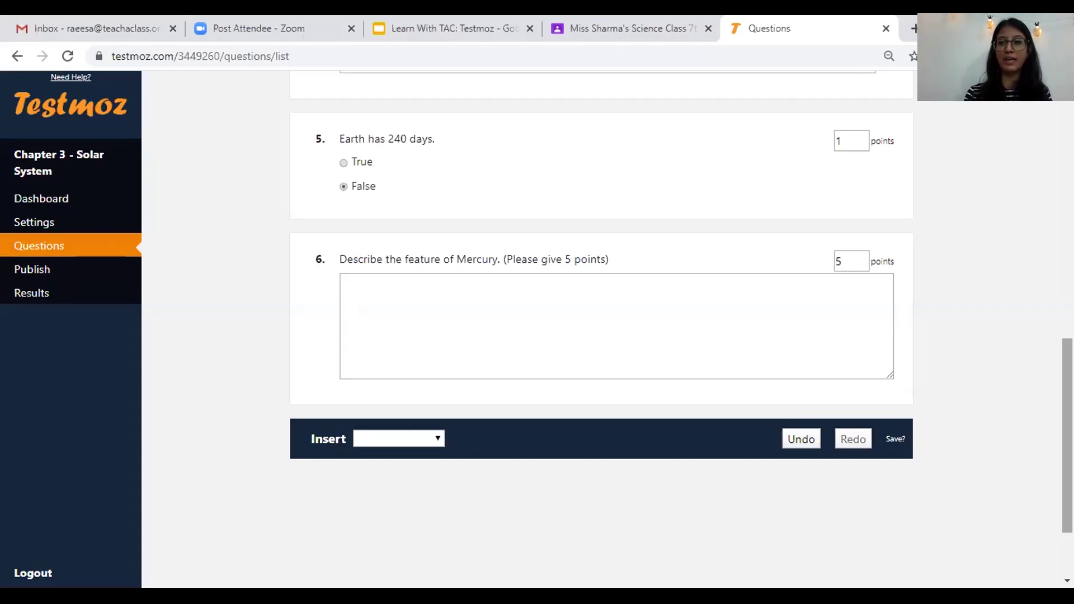
scroll(601, 325, "up", 3)
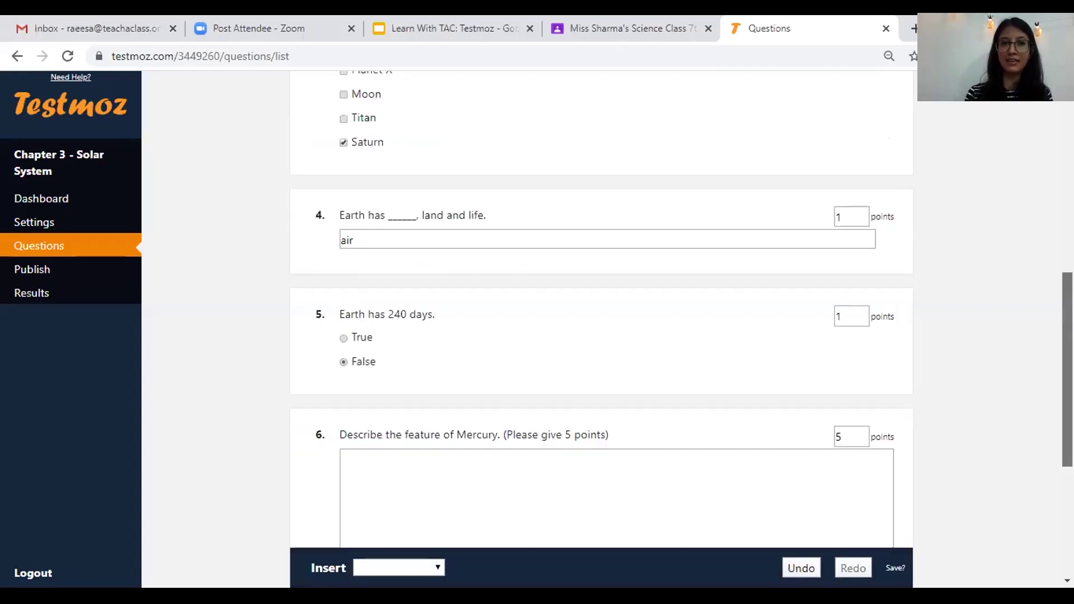
scroll(427, 103, "up", 10)
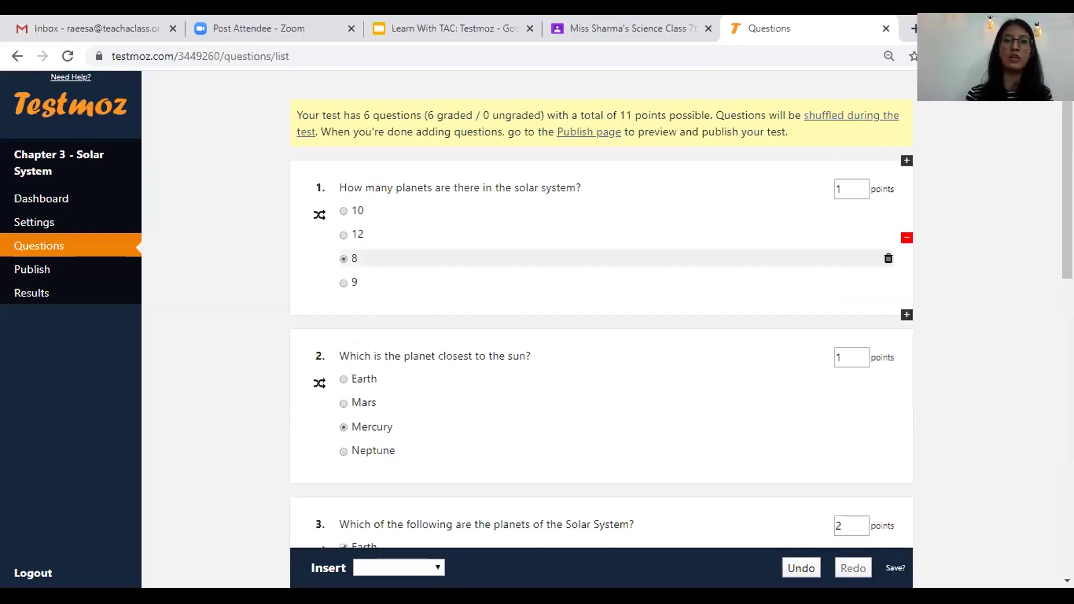
- Go to the Publish page and open the test preview in a new tab
left_click(69, 276)
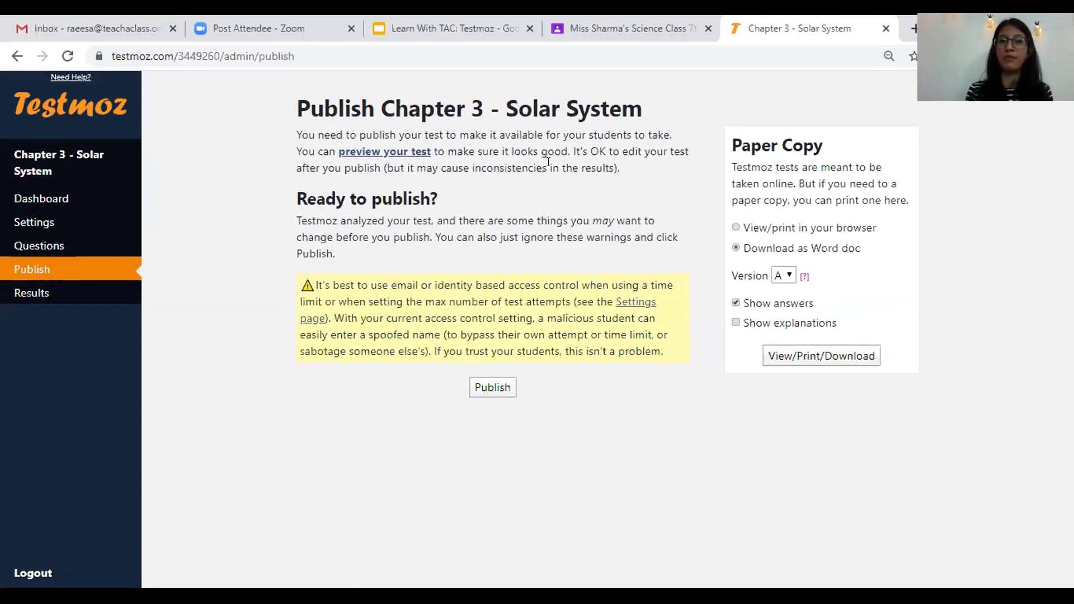
left_click(410, 157)
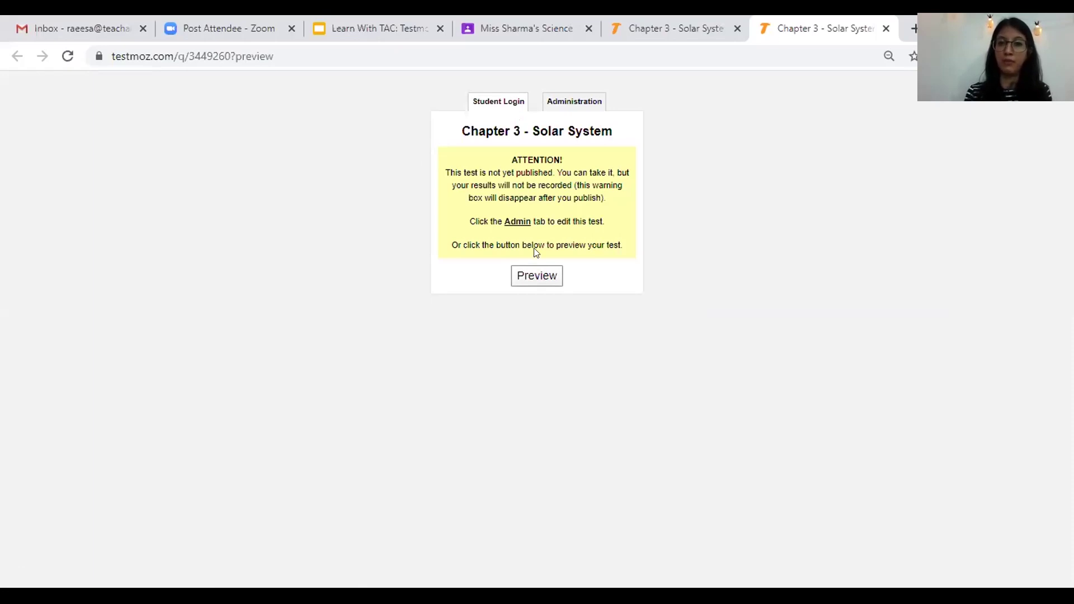
- Start the student preview and point out the test title and instructions
left_click(536, 270)
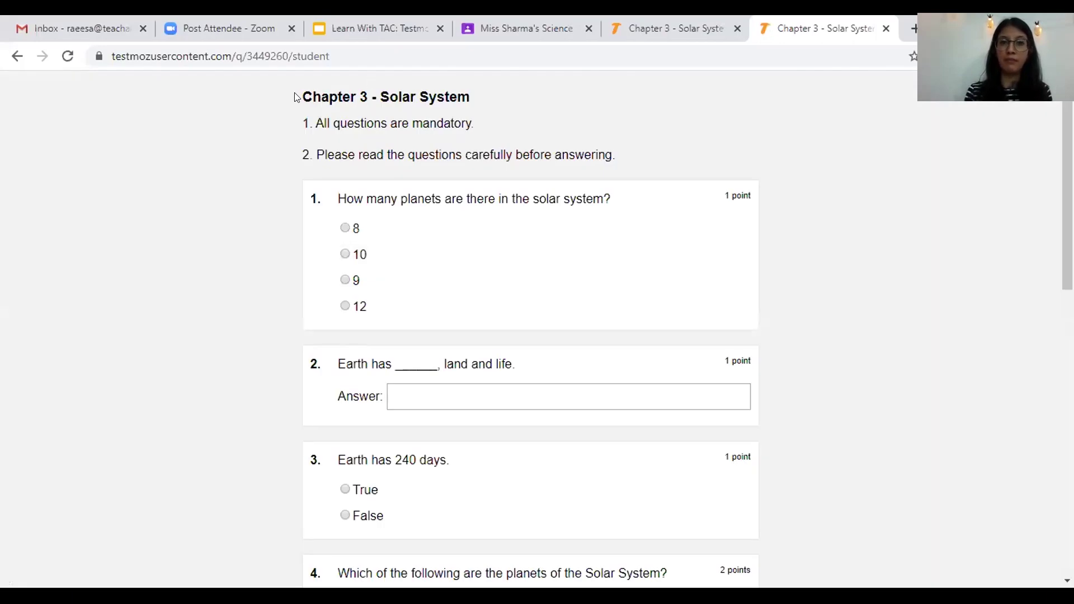
left_click_drag(296, 97, 471, 86)
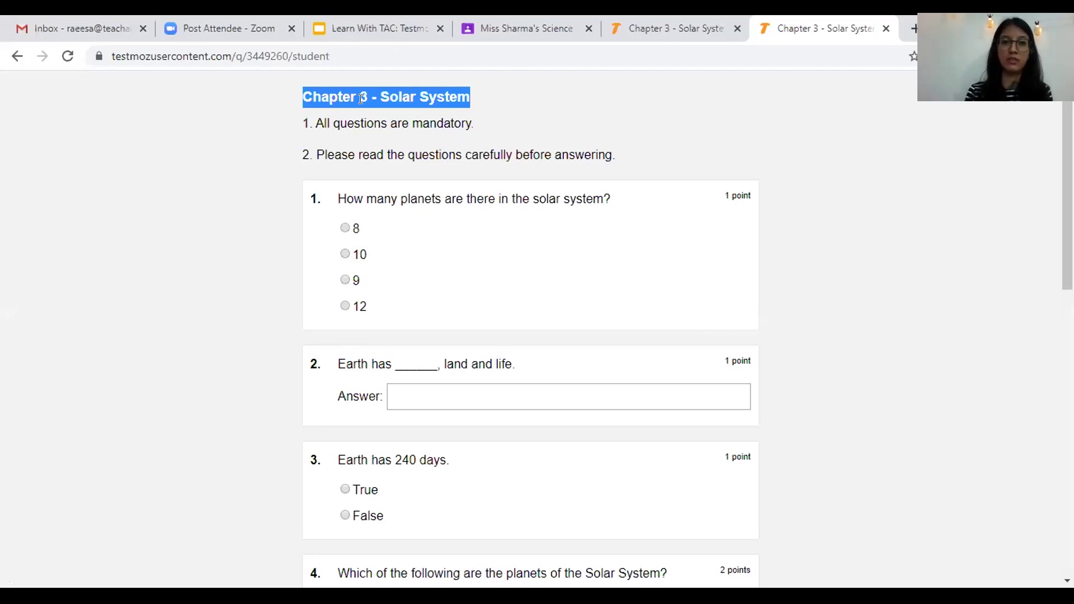
left_click(309, 123)
left_click(618, 167, "shift")
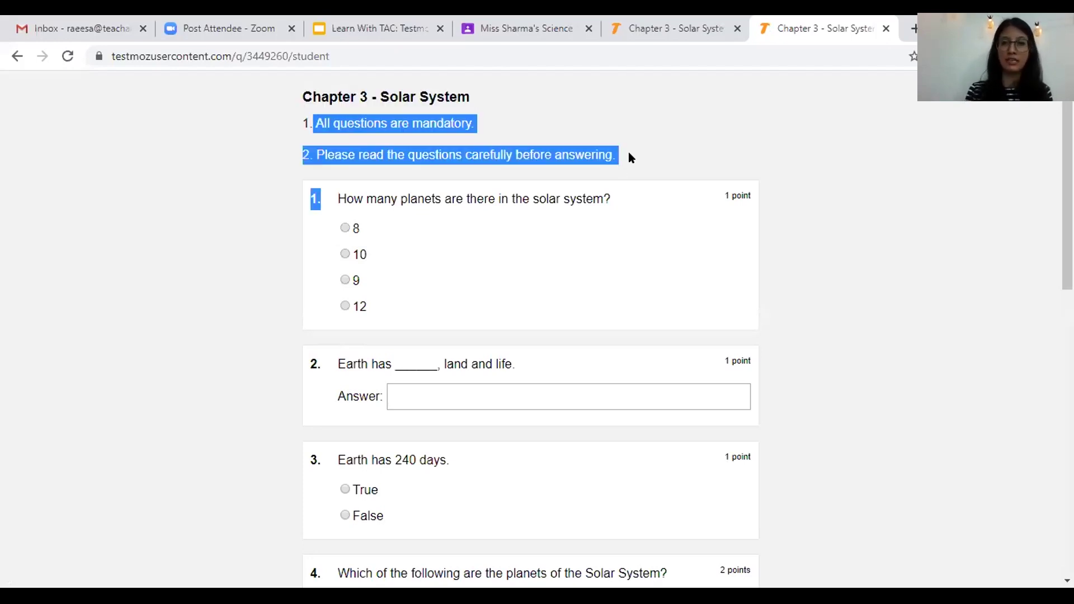
left_click(628, 153)
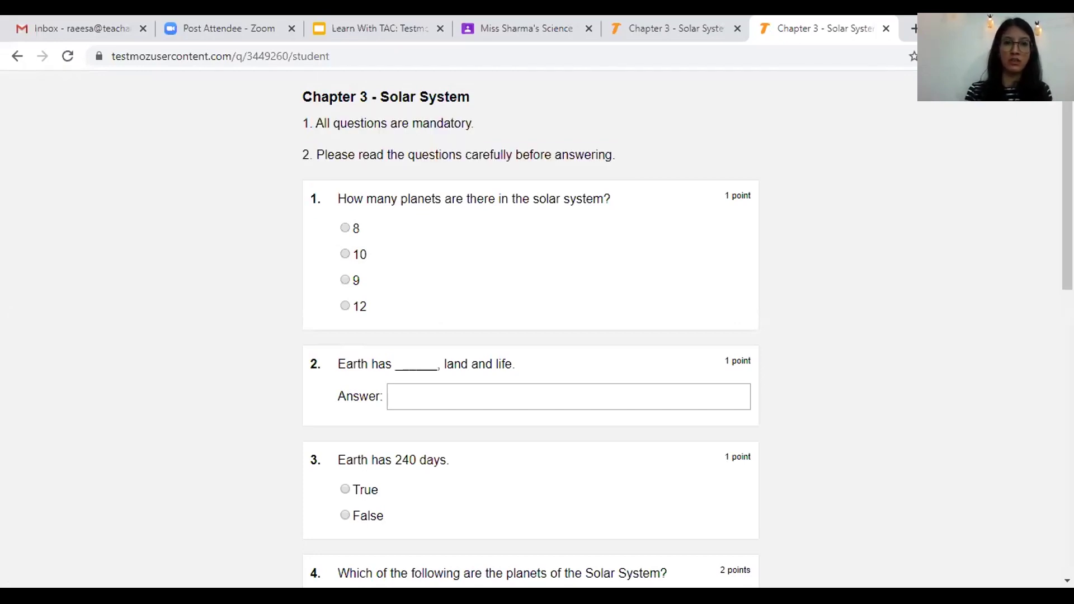
- Scroll through all six questions in the student view, then close the preview
scroll(530, 335, "down", 2)
scroll(530, 336, "down", 2)
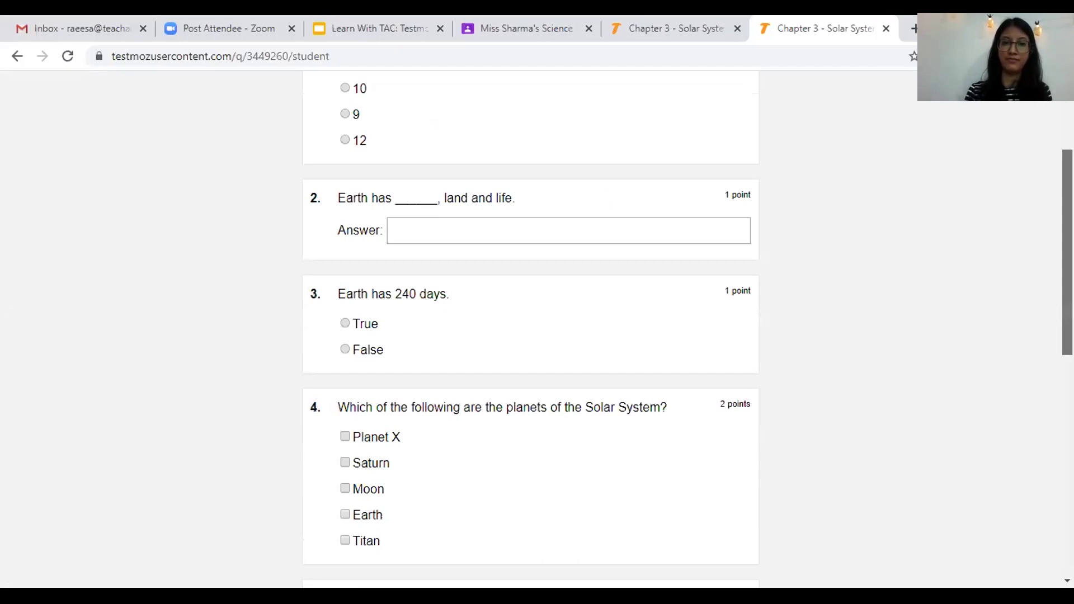
scroll(530, 335, "down", 5)
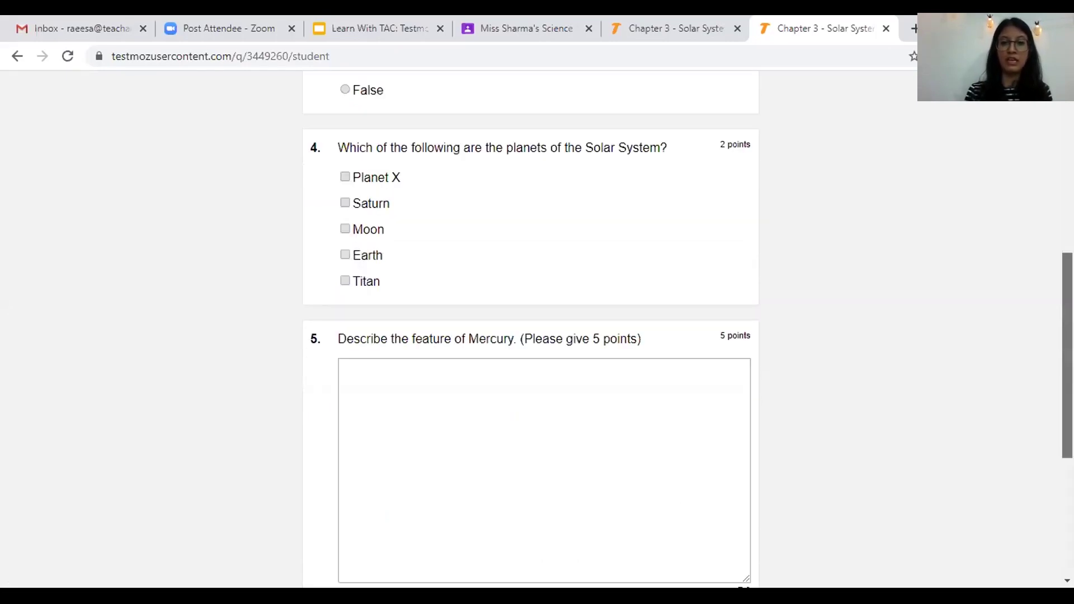
scroll(678, 496, "down", 5)
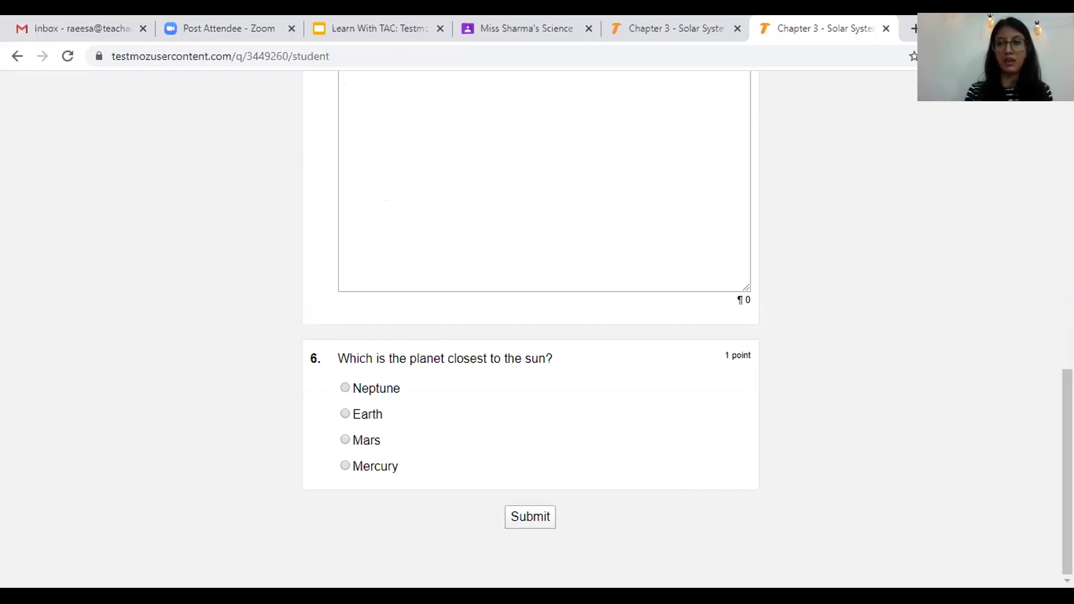
scroll(530, 328, "up", 13)
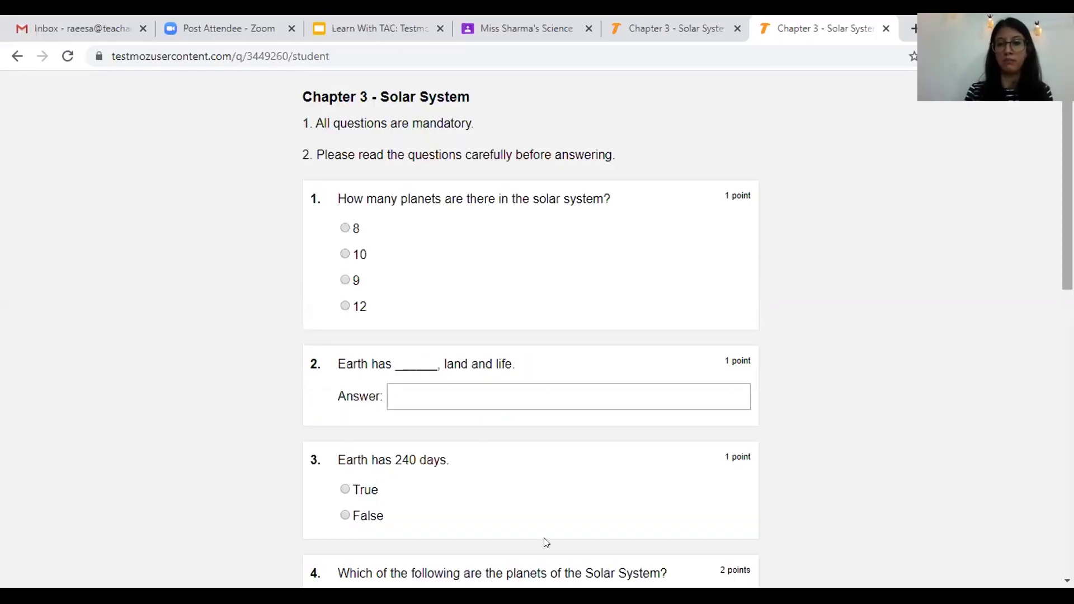
scroll(544, 538, "down", 13)
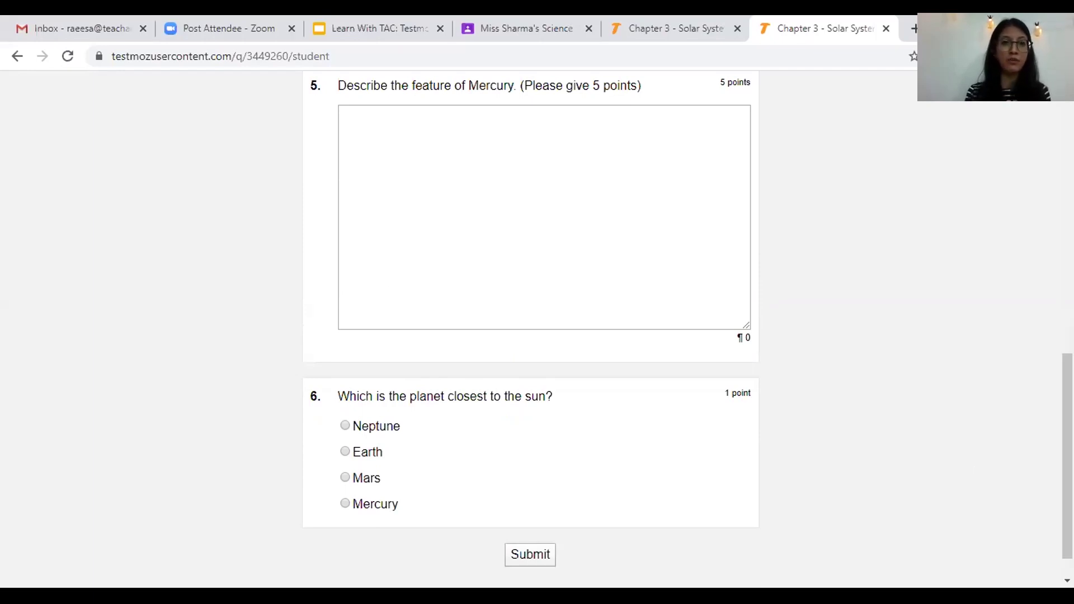
left_click_drag(1067, 447, 1062, 55)
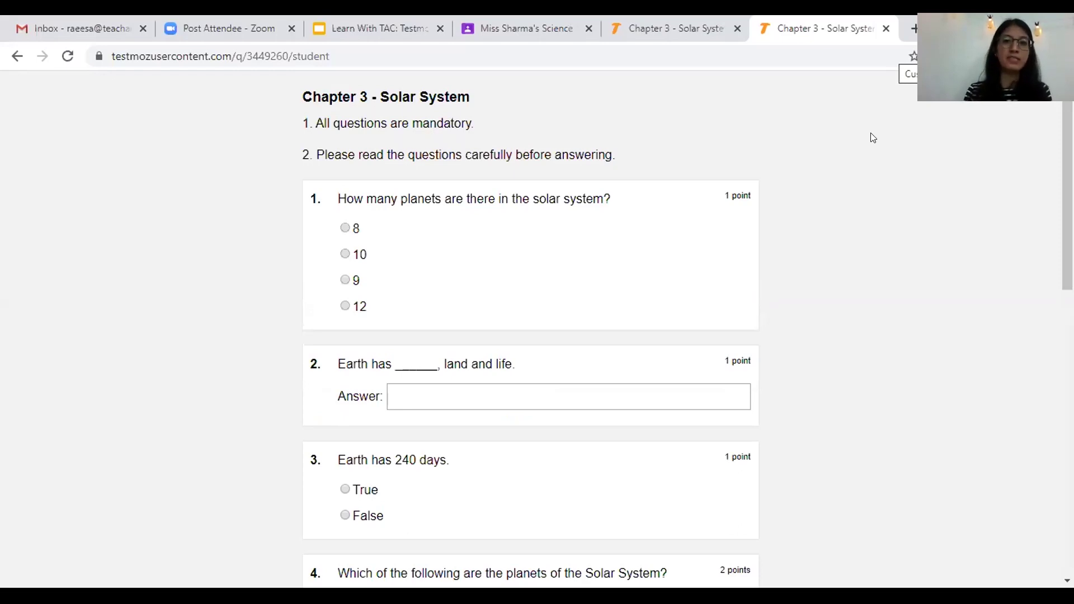
left_click(886, 29)
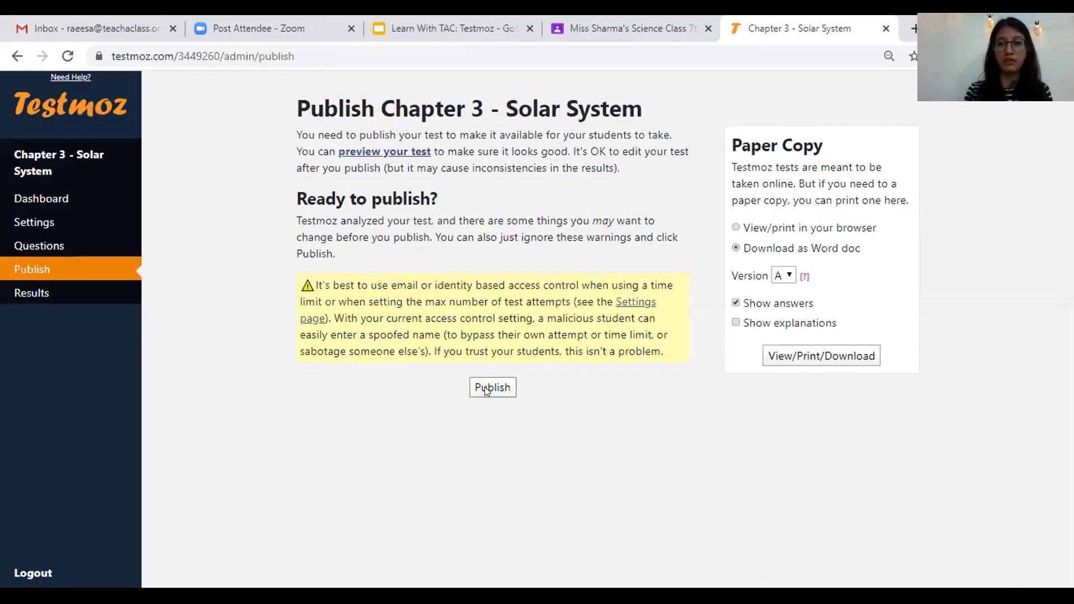
- Publish the Chapter 3 - Solar System test so students can open testmoz.com/3449260
left_click(485, 387)
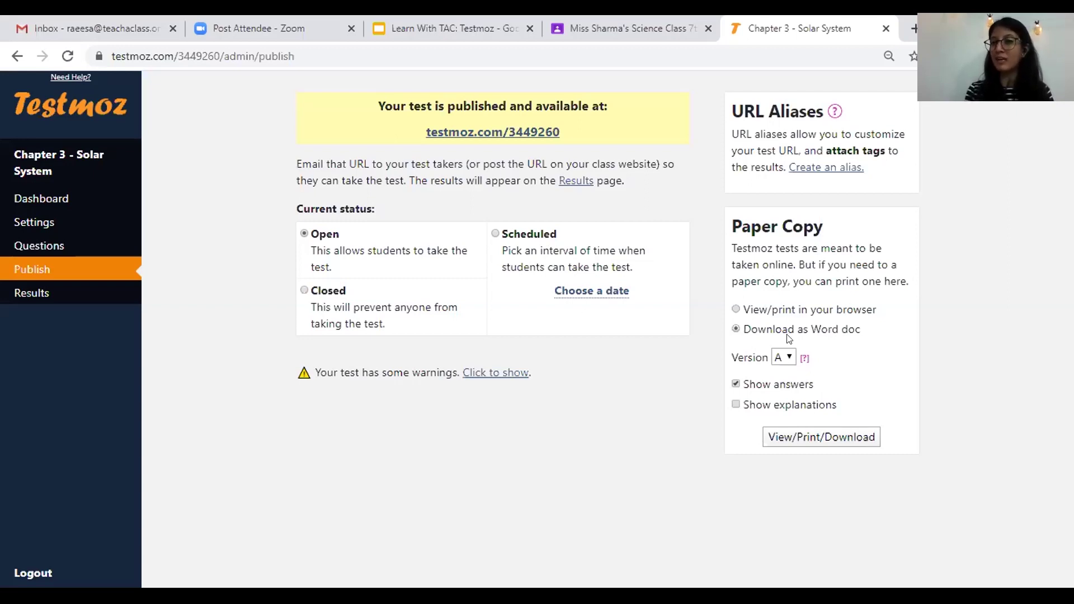
- Download the paper copy as Word file quiz_3449260.doc with answers hidden
left_click(735, 383)
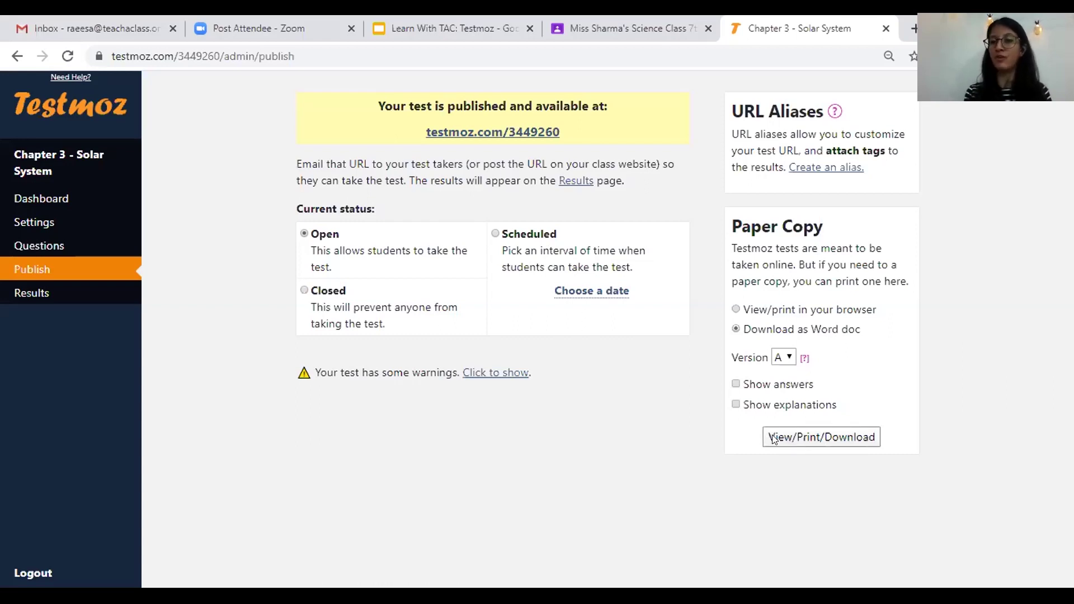
left_click(802, 438)
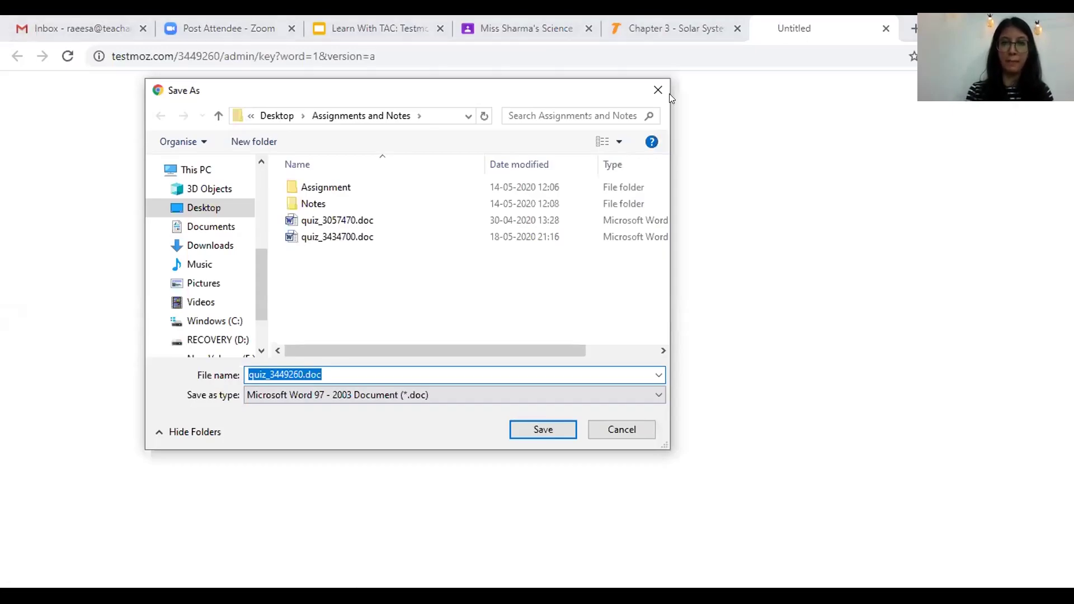
key("Return")
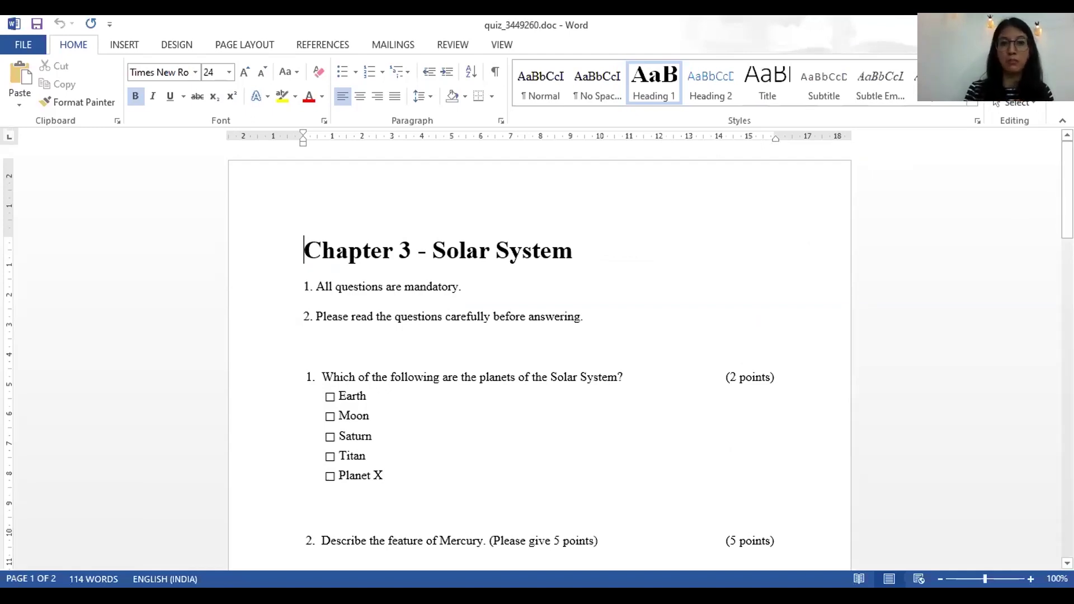
- Review the questions in quiz_3449260.doc, then go back to the browser
mouse_move(1067, 190)
left_mouse_down()
mouse_move(1067, 453)
mouse_move(1067, 190)
left_mouse_up()
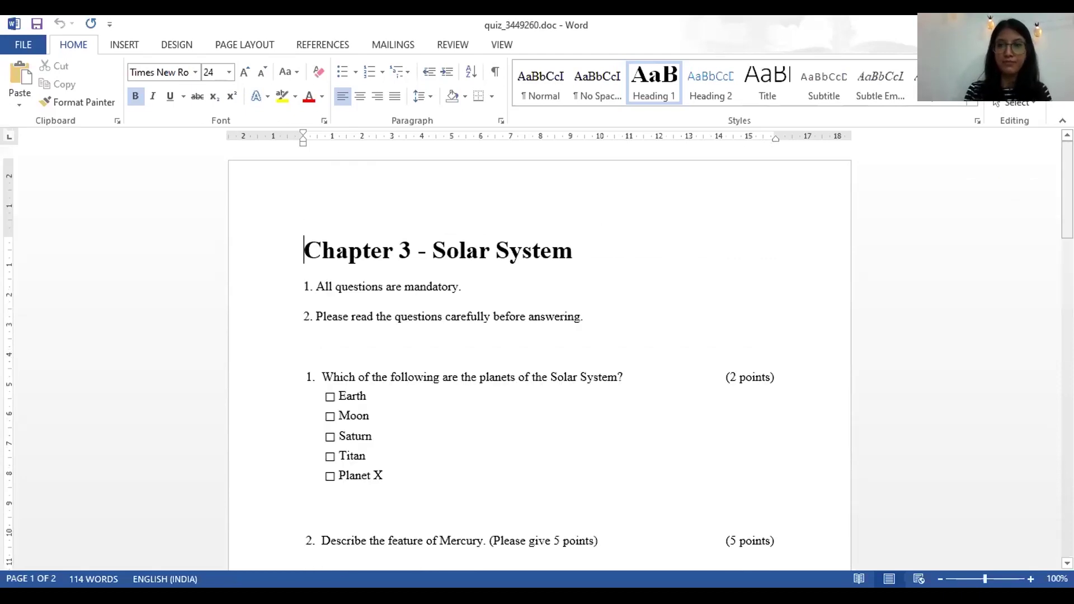
scroll(1016, 215, "down", 3)
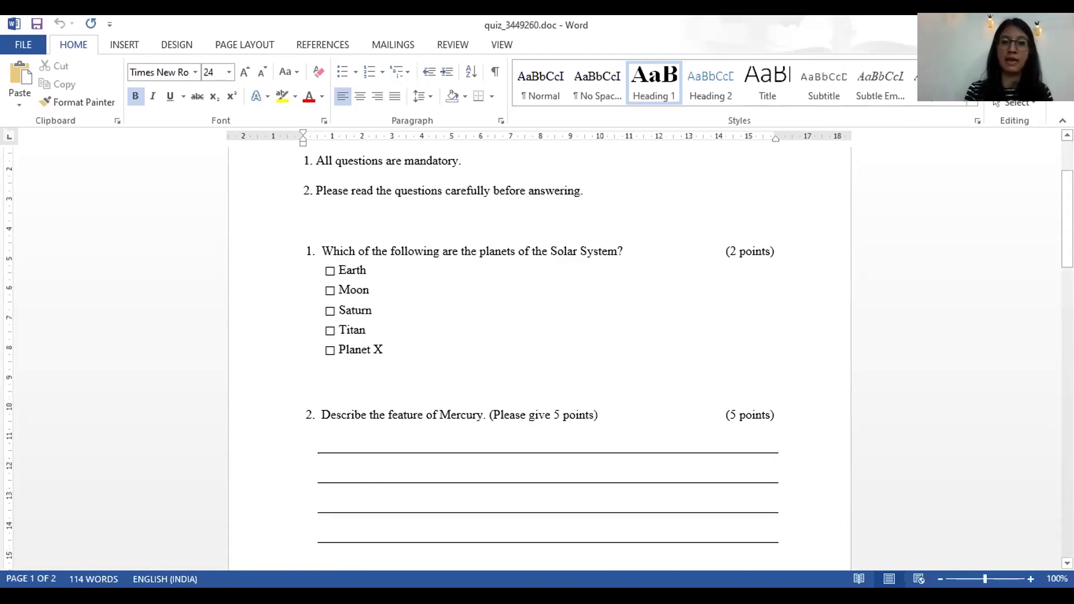
left_click_drag(1067, 221, 1068, 297)
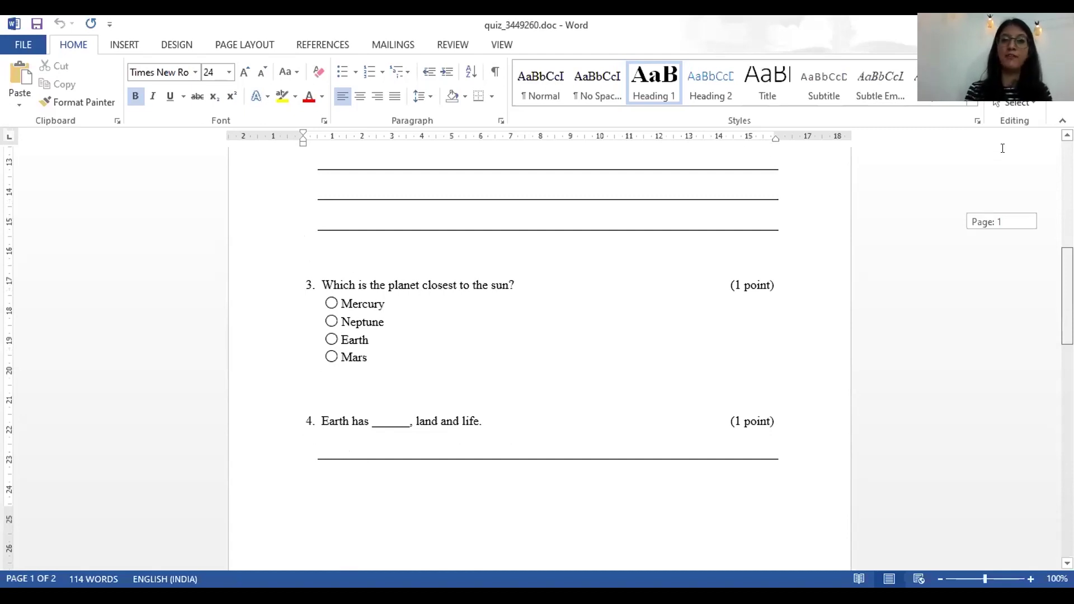
scroll(1001, 148, "up", 10)
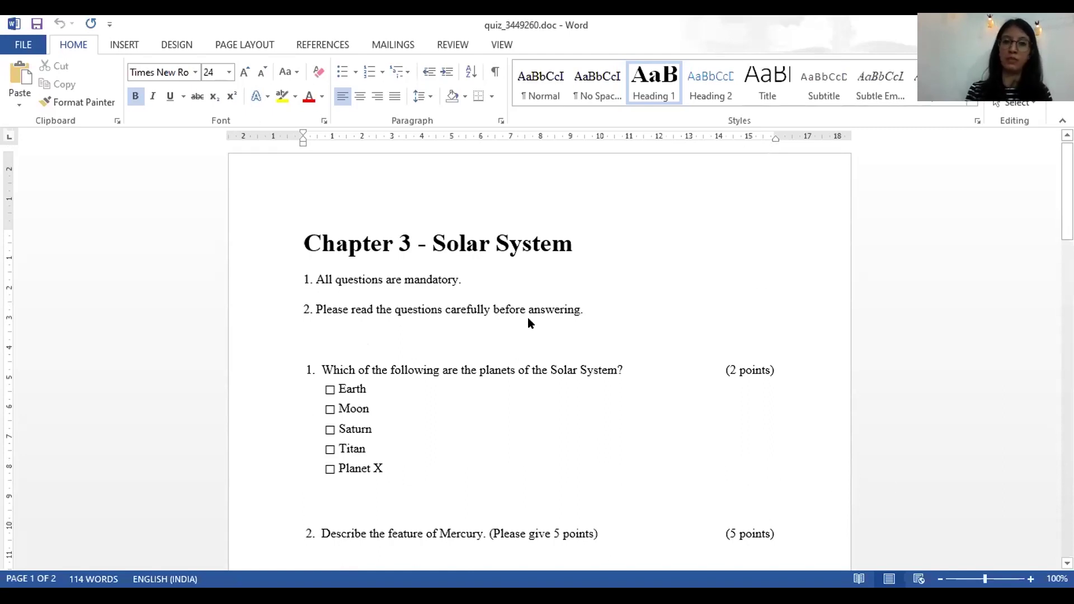
key("alt+Tab")
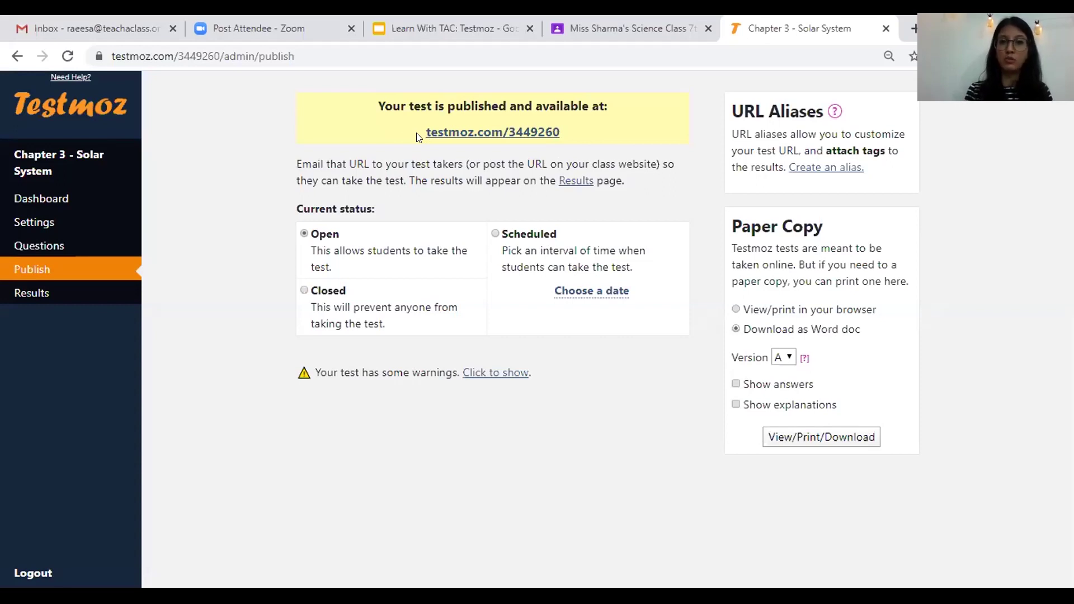
- Copy the test link testmoz.com/3449260 from the Testmoz publish page
triple_click(569, 140)
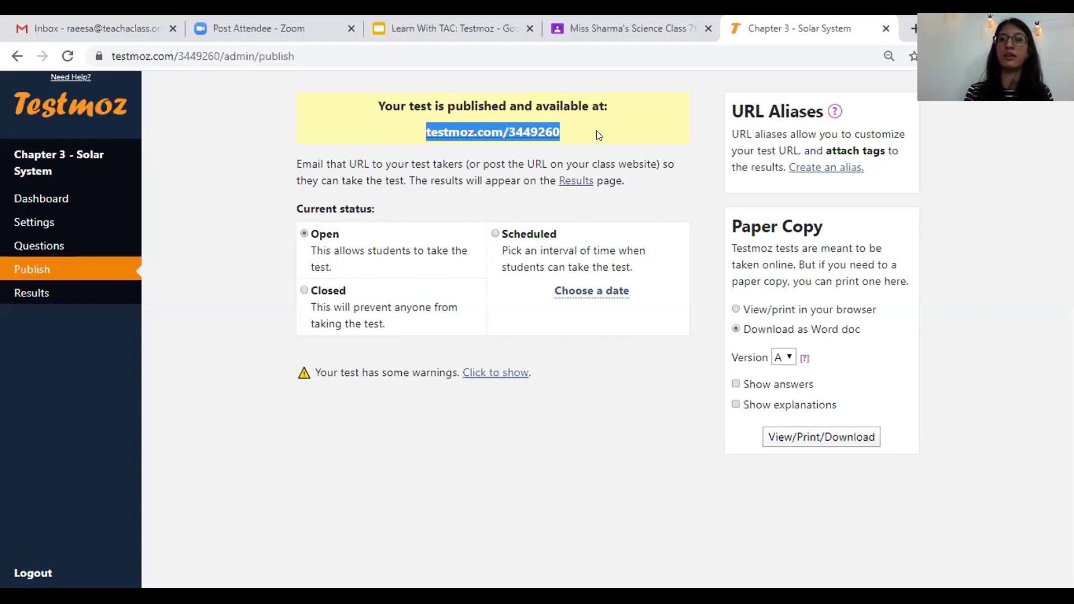
left_click(465, 127)
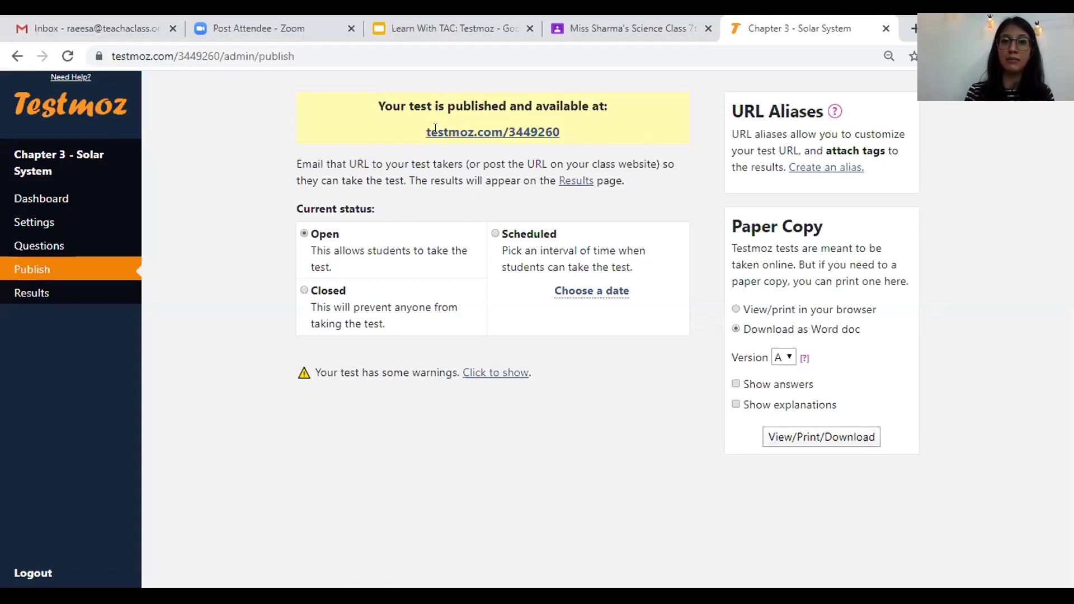
left_click_drag(560, 133, 423, 135)
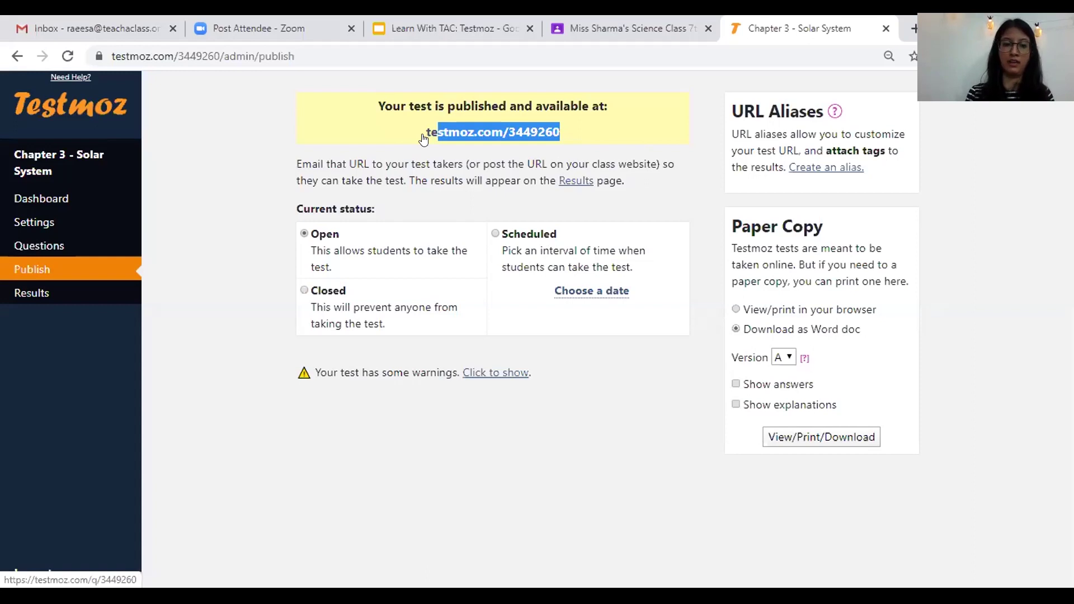
left_click_drag(424, 135, 545, 130)
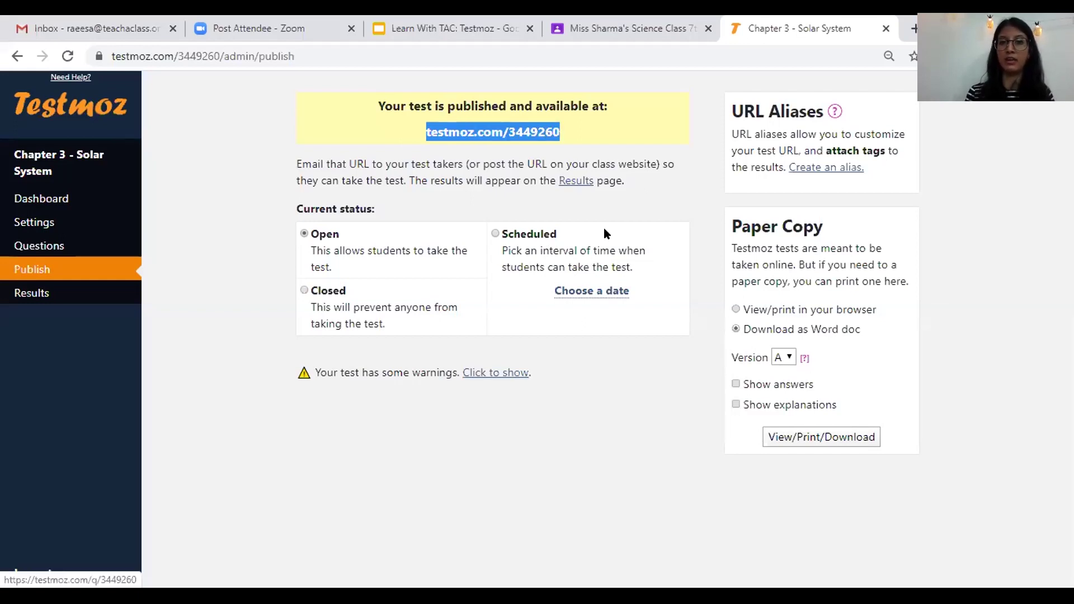
right_click(549, 132)
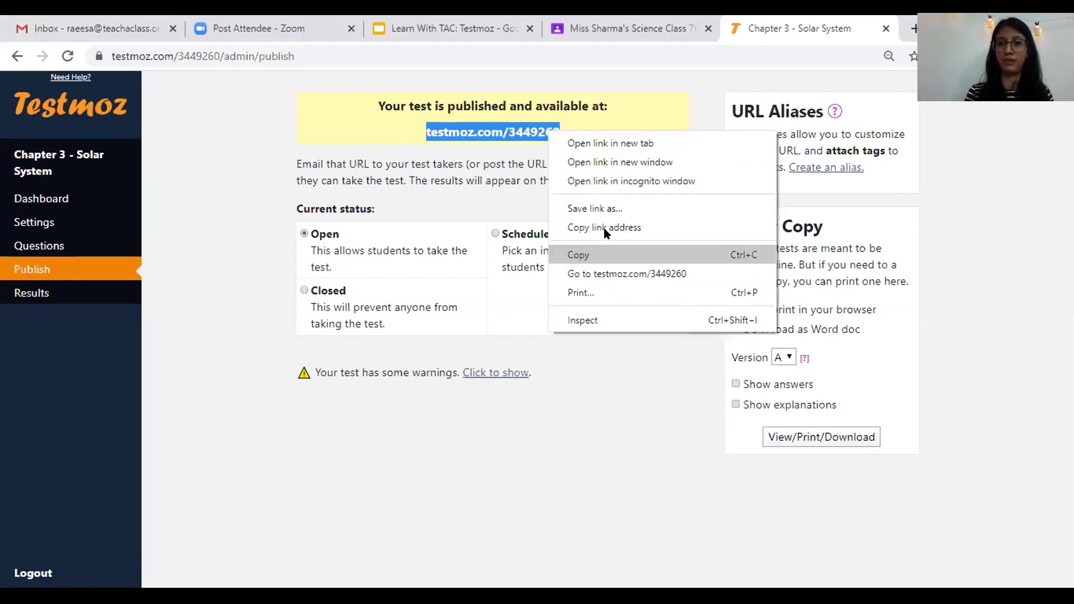
left_click(604, 227)
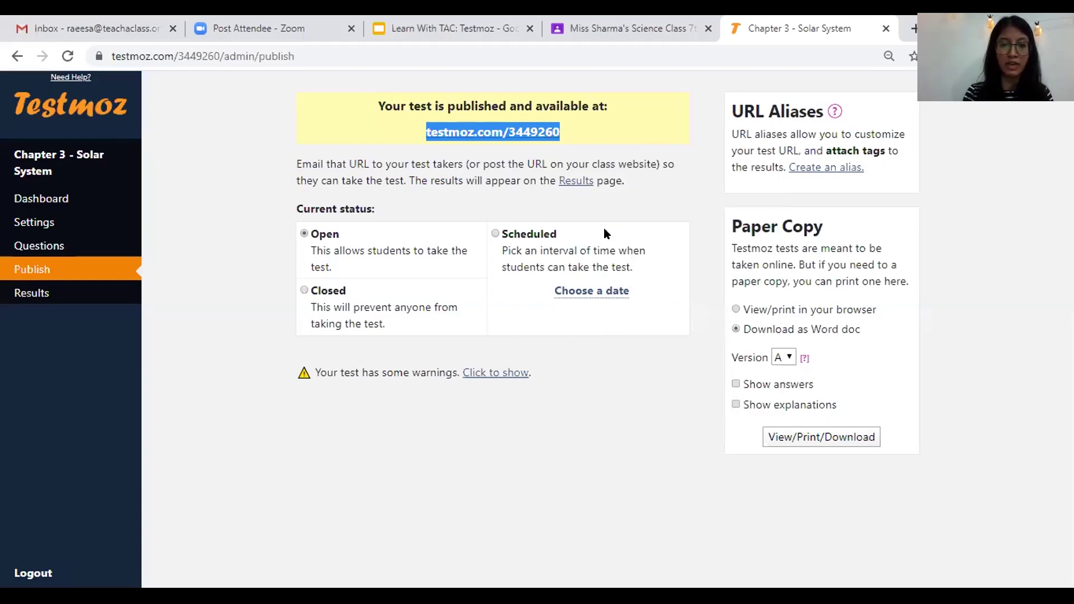
key("alt+Tab")
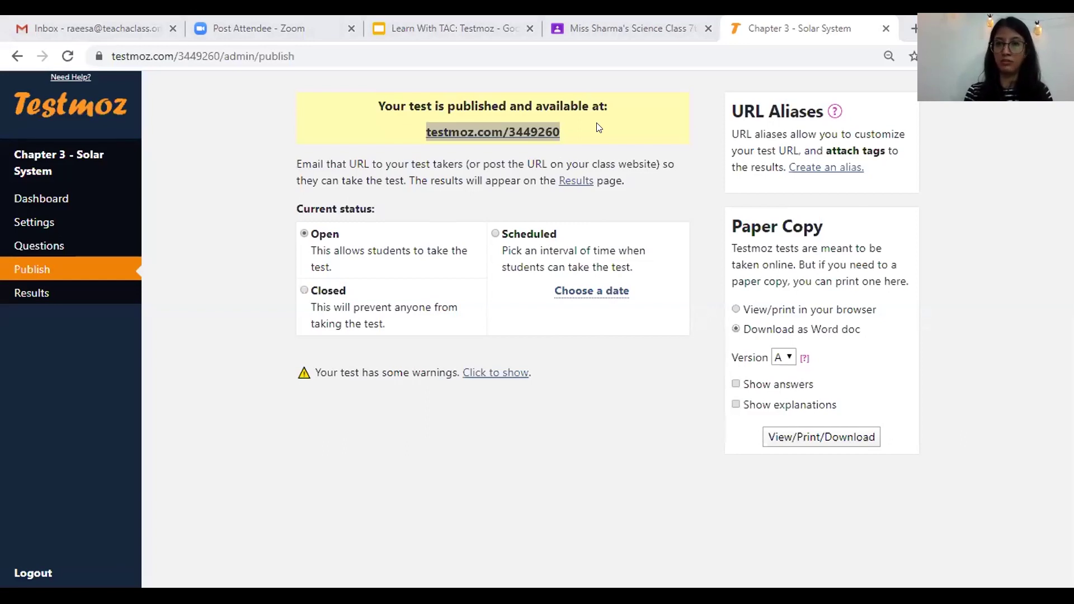
- Create a new assignment titled 'End of Chapter Test' in the science class
left_click(646, 39)
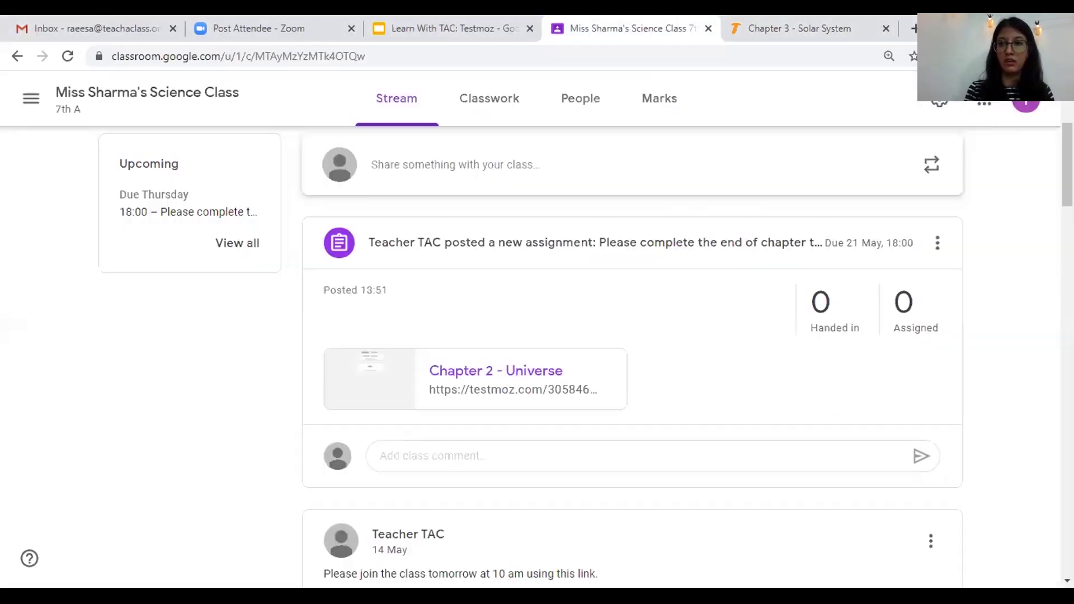
scroll(632, 358, "down", 7)
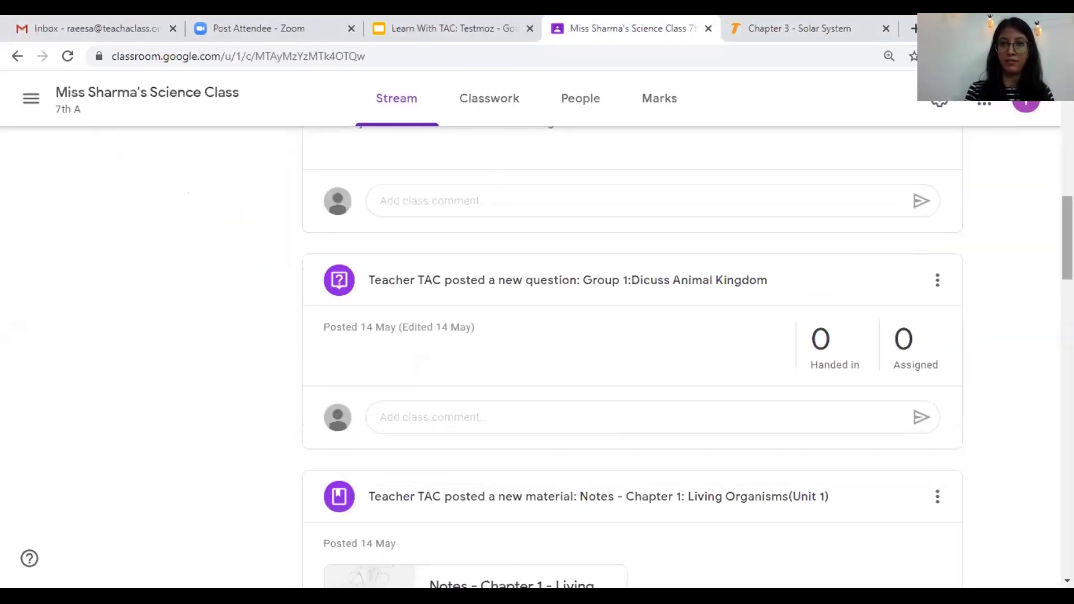
left_click(483, 99)
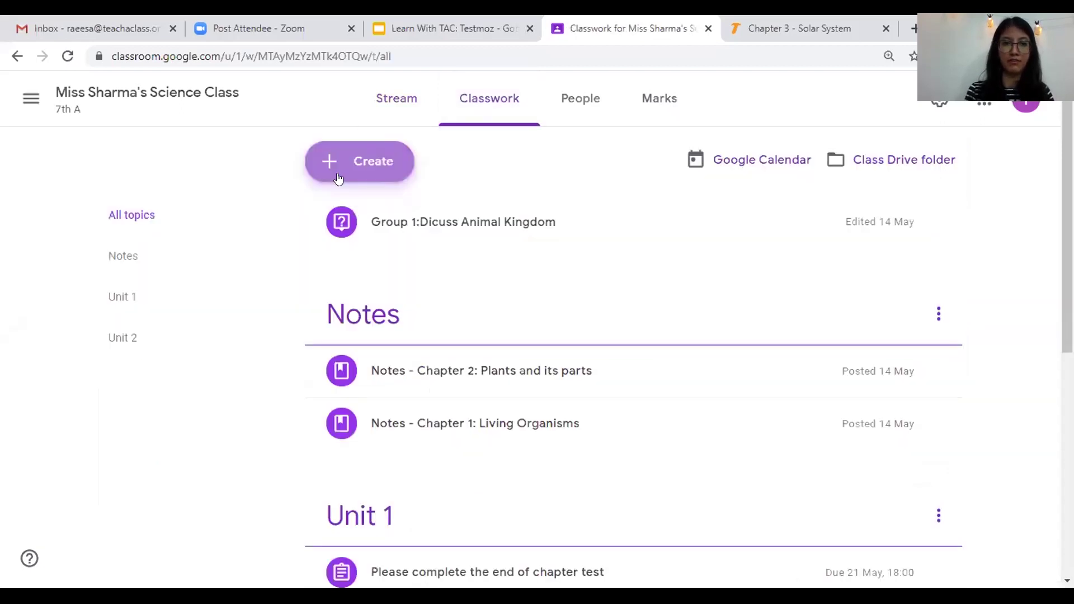
left_click(338, 178)
left_click(358, 209)
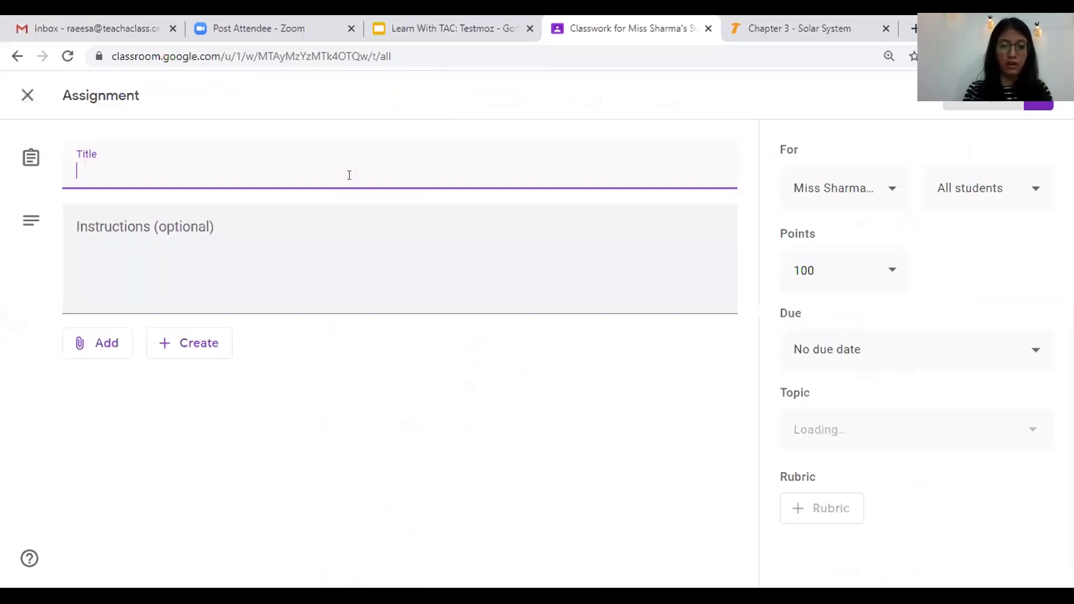
type("End o")
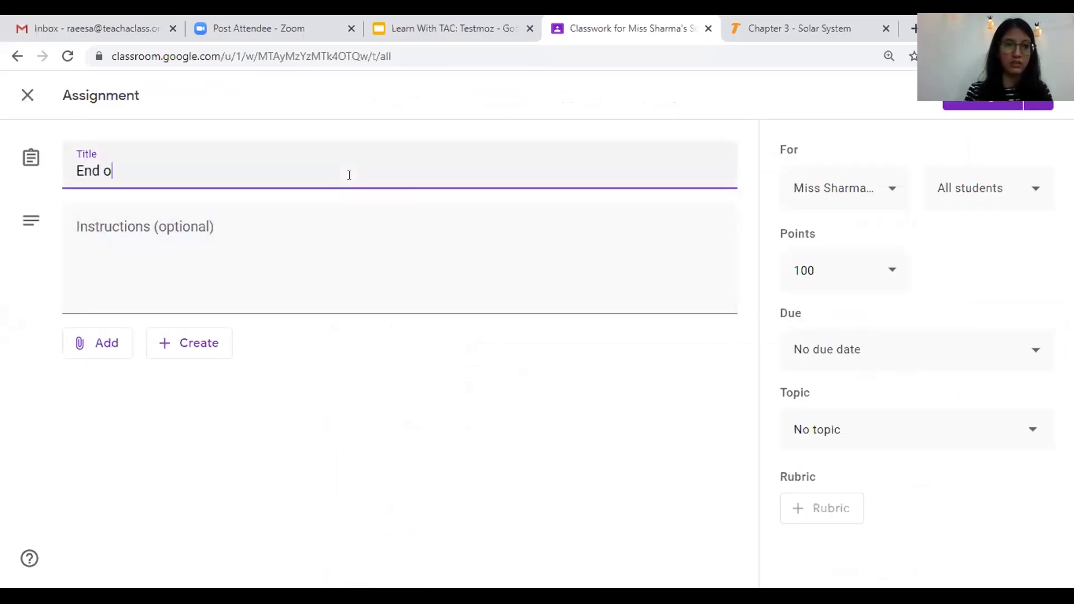
type("f Chapter Test")
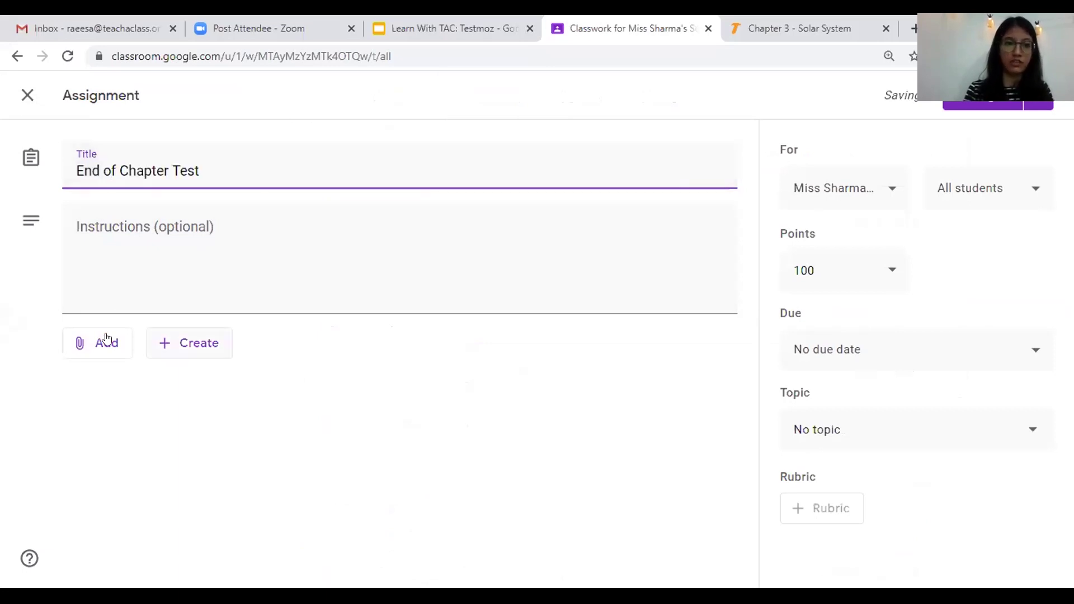
key("Tab")
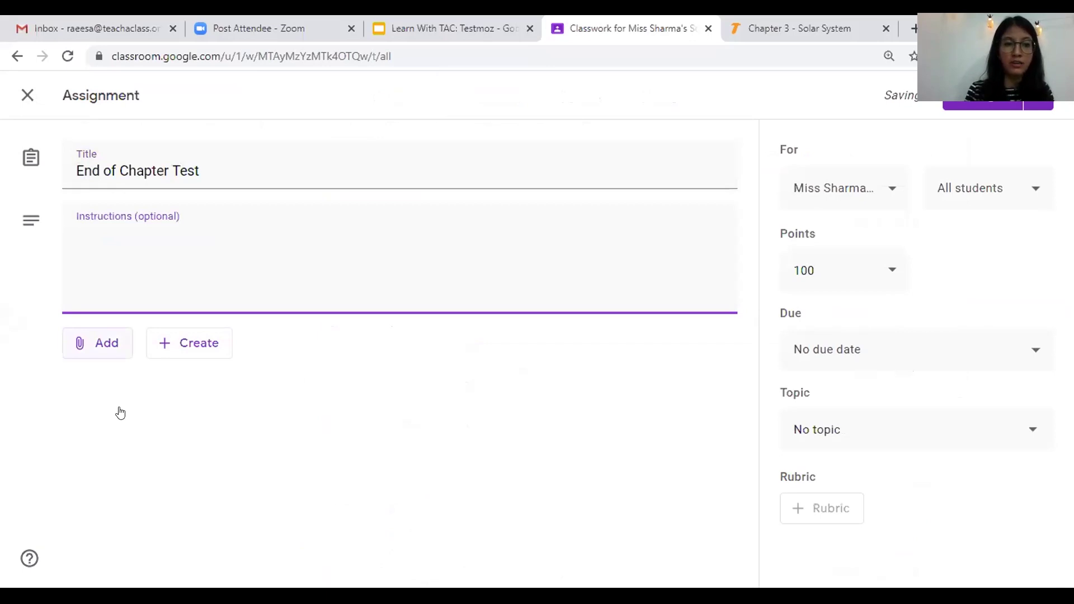
- Attach the pasted testmoz.com/3449260 link to the assignment
left_click(120, 413)
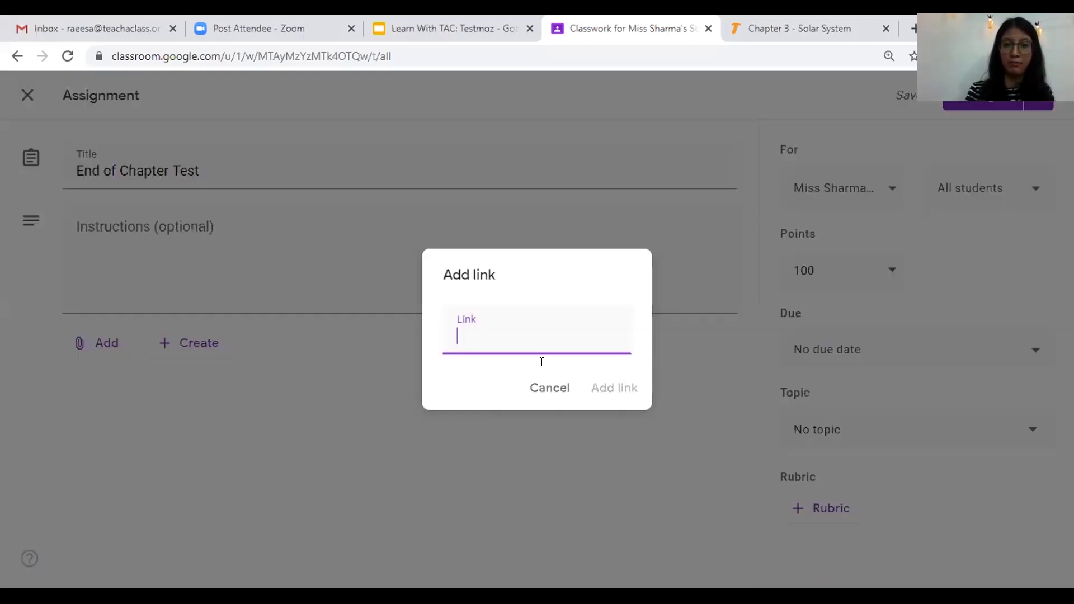
right_click(535, 343)
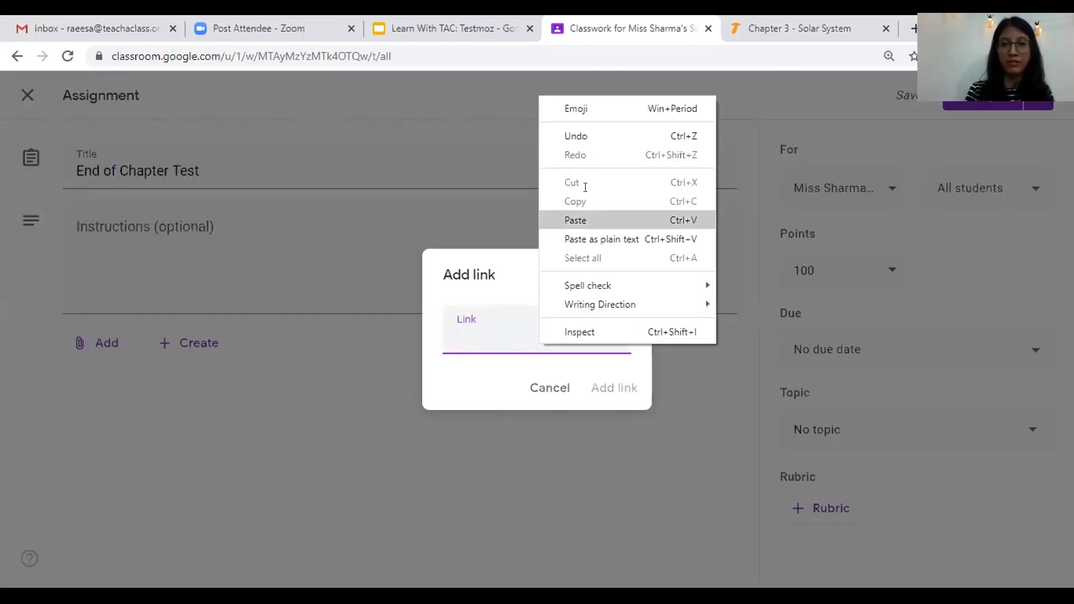
key("ctrl+v")
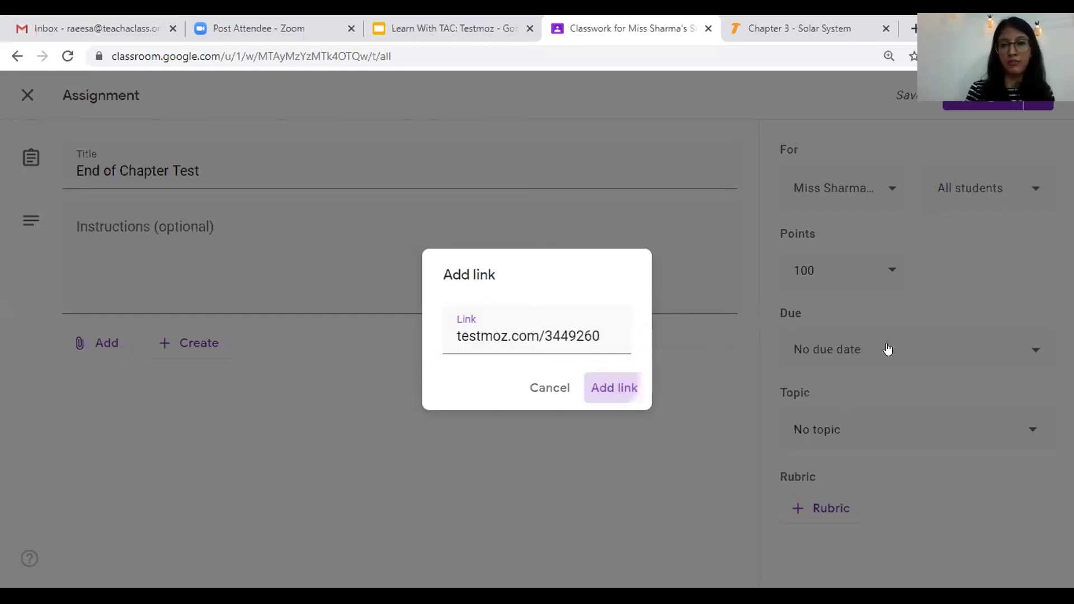
key("Return")
- Set the due date to 22 May at 18:00 and assign it
left_click(908, 370)
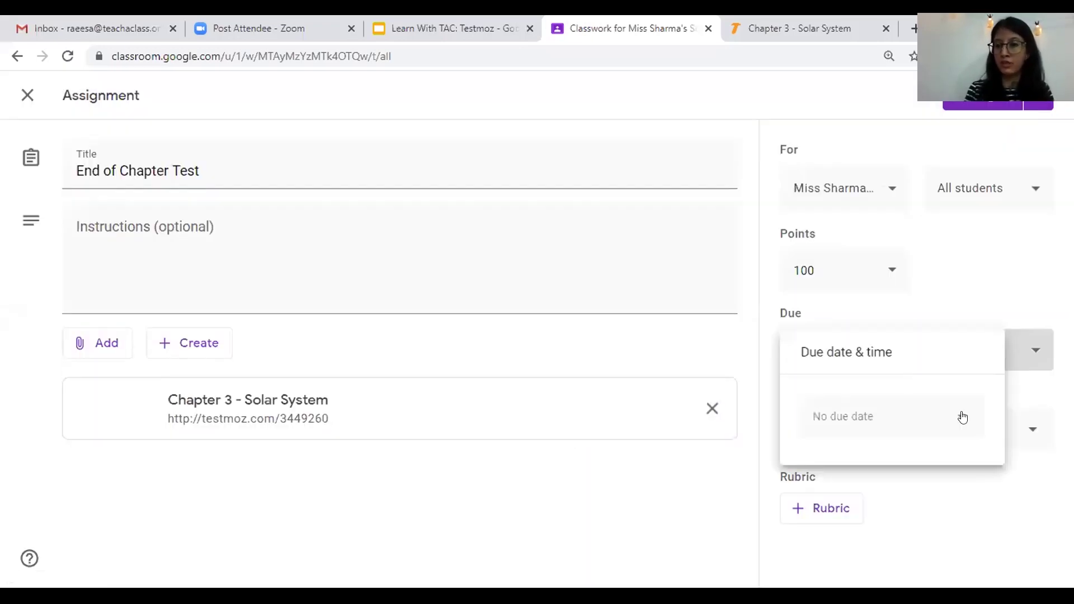
left_click(961, 417)
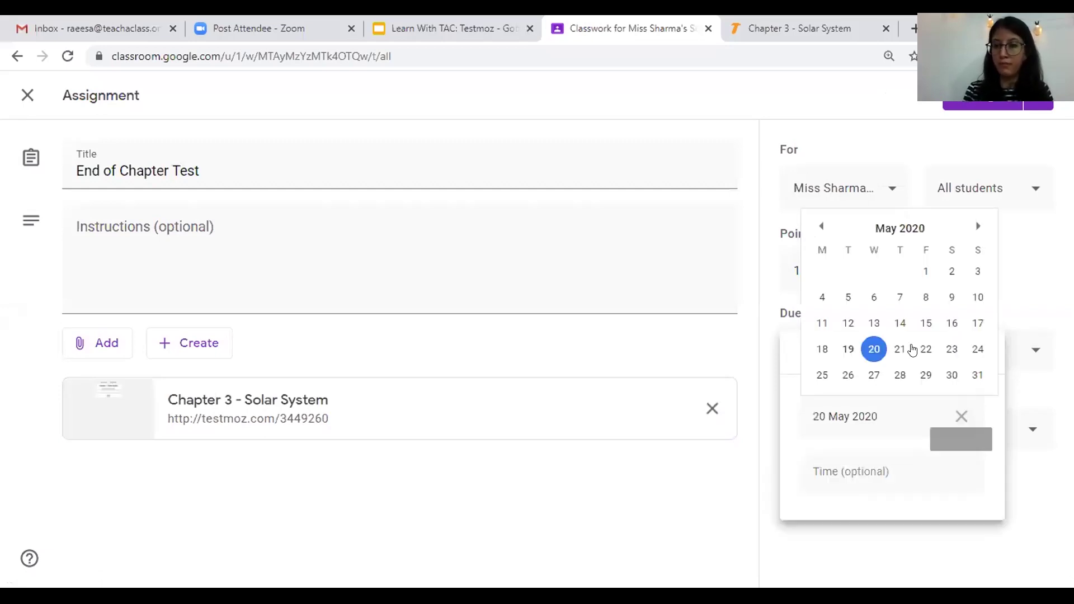
left_click(925, 349)
left_click(859, 468)
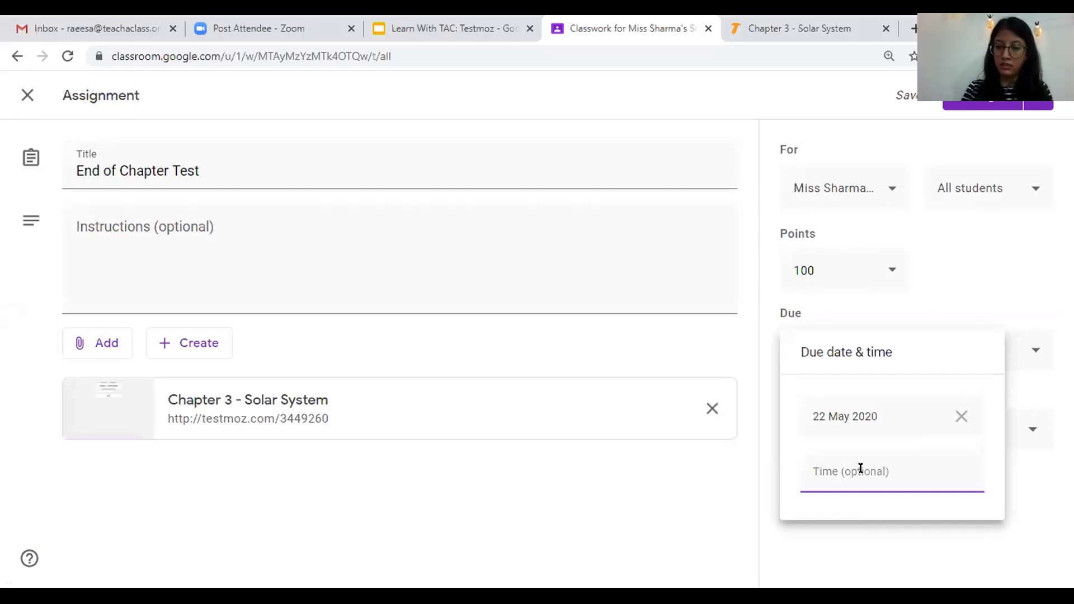
type("18:00")
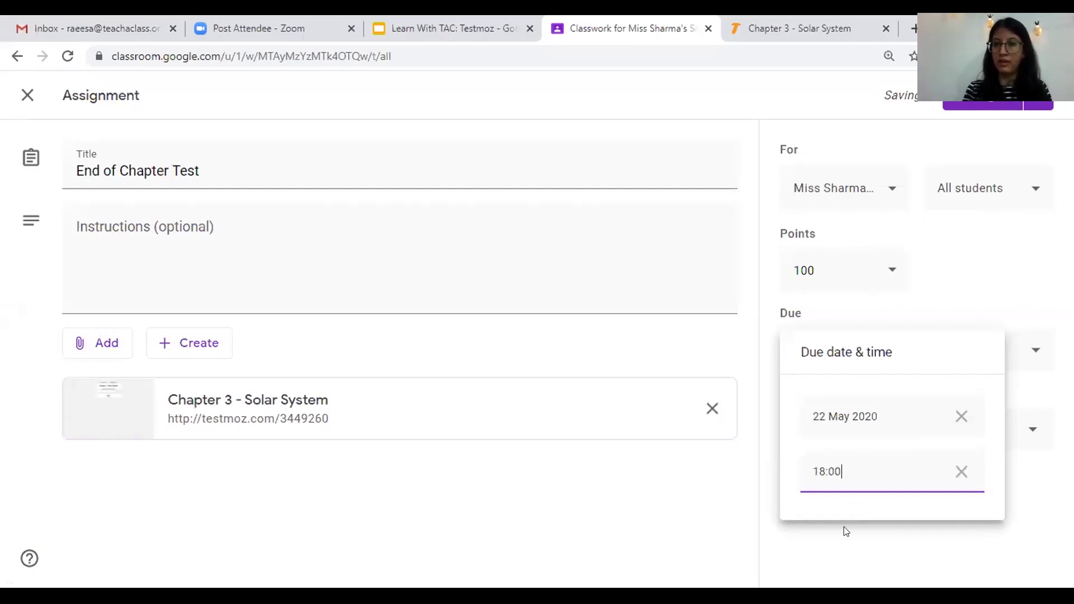
left_click(978, 103)
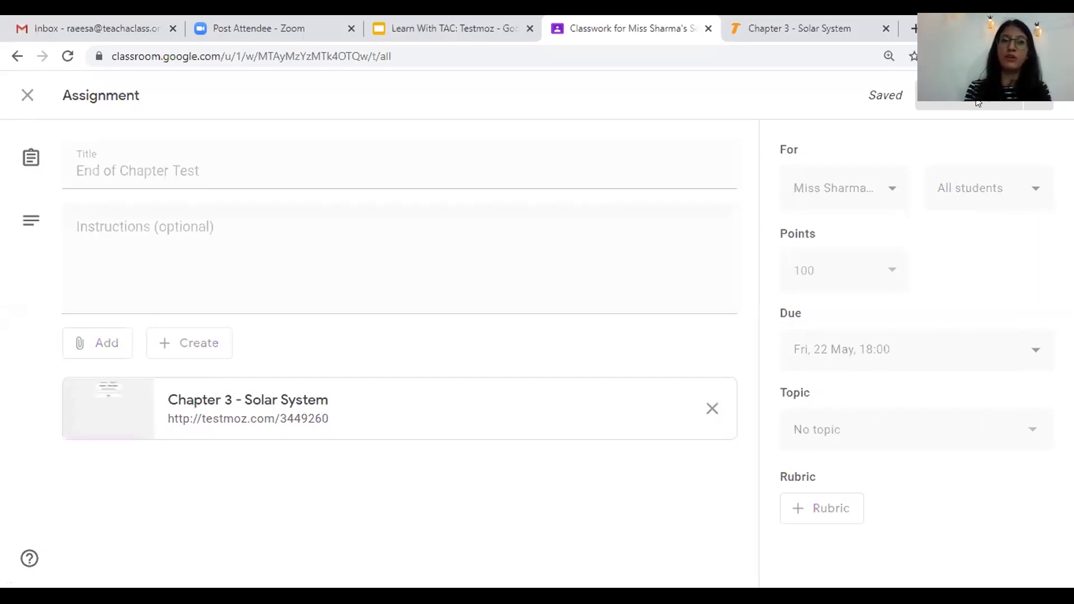
left_click(978, 104)
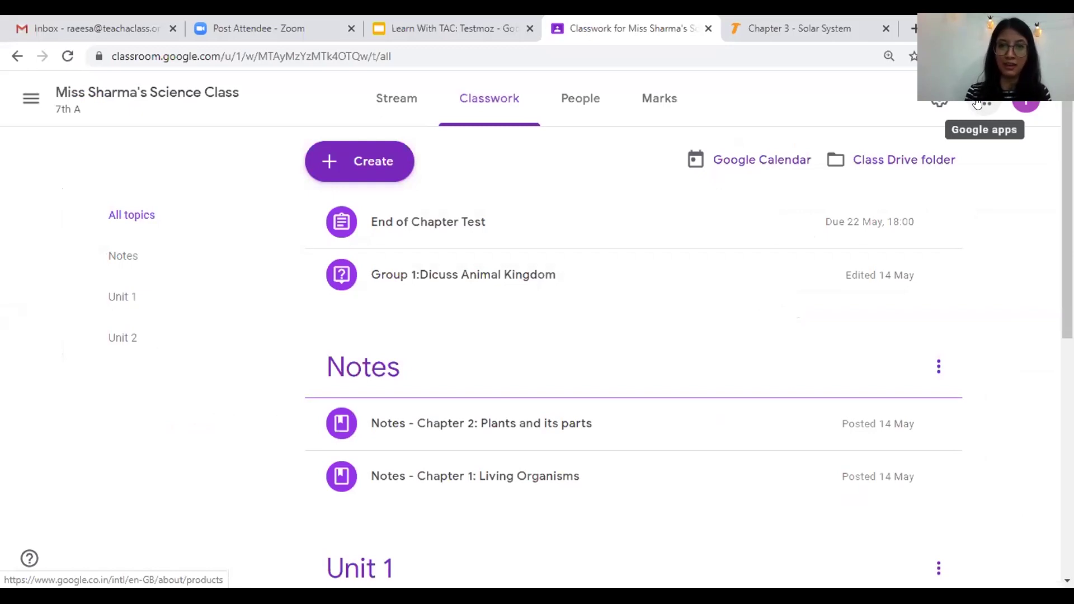
- Check that the End of Chapter Test post and its link appear on the class stream
left_click(398, 85)
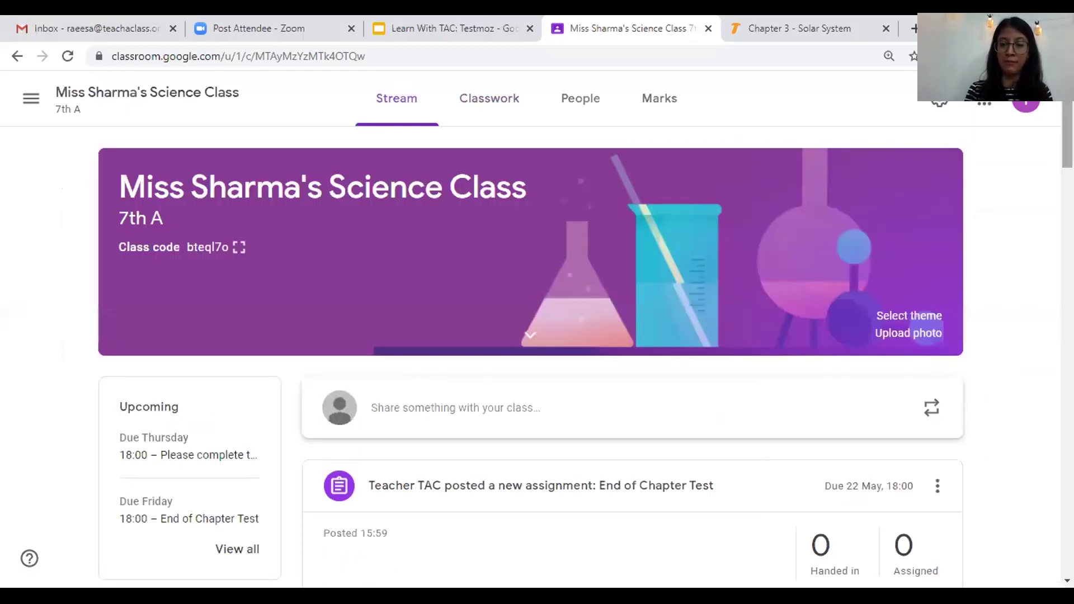
scroll(547, 374, "down", 1)
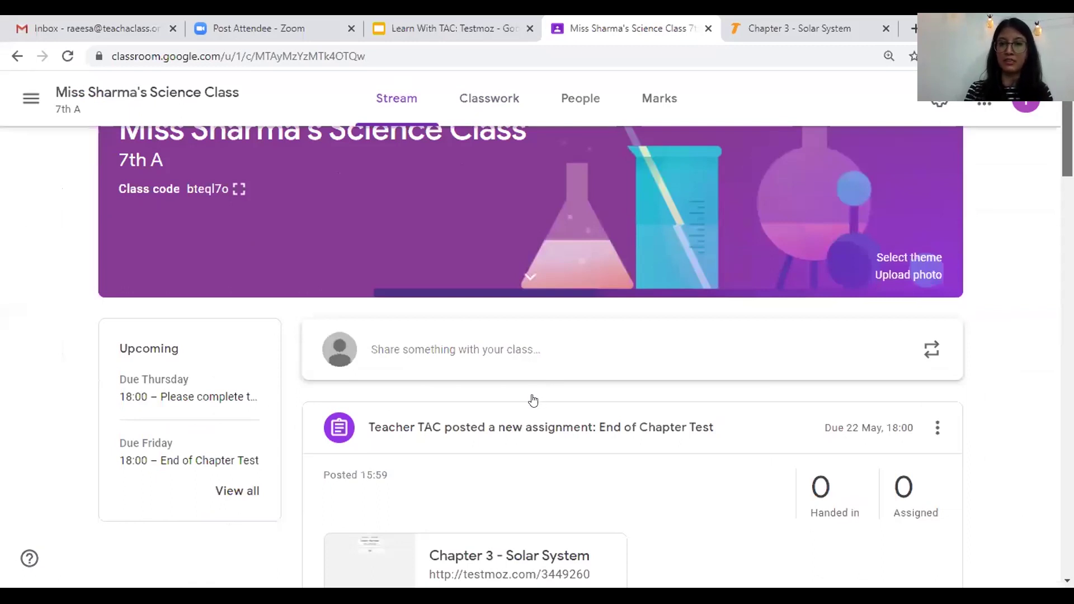
scroll(534, 398, "down", 3)
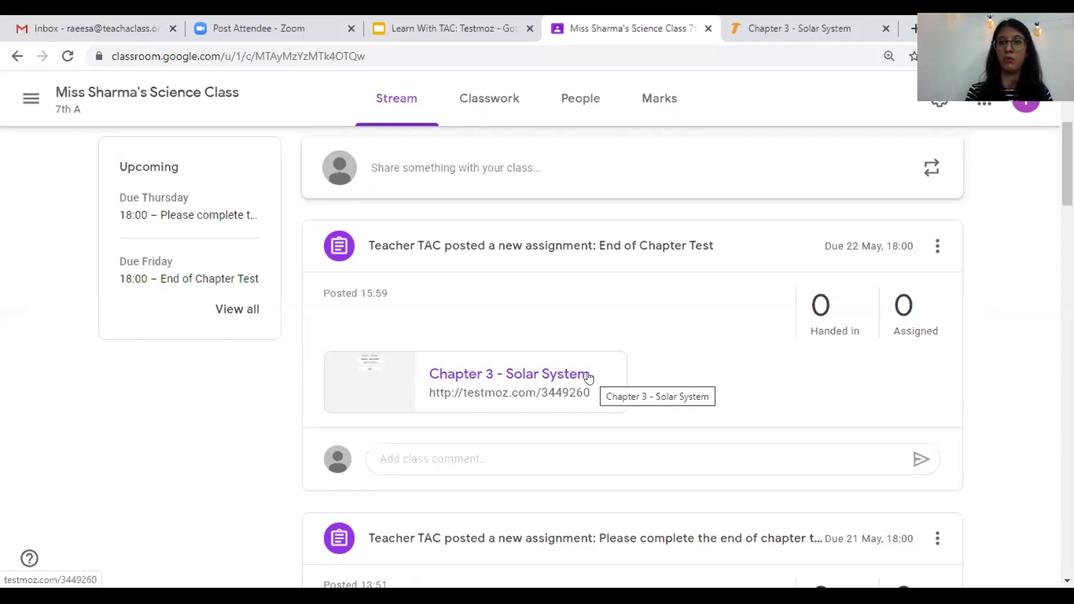
left_click(589, 378)
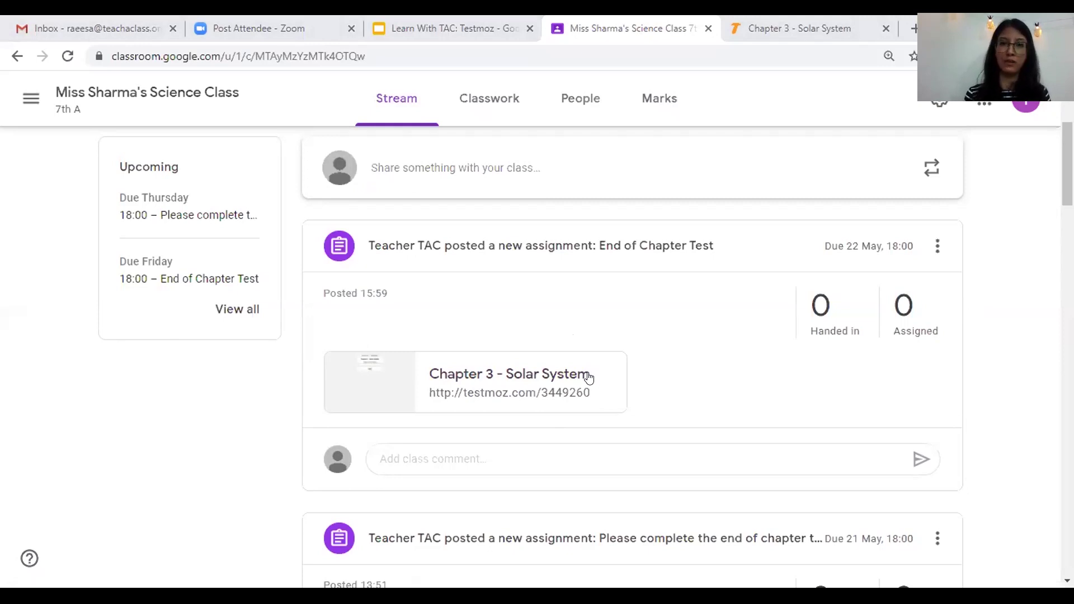
key("ctrl+Tab")
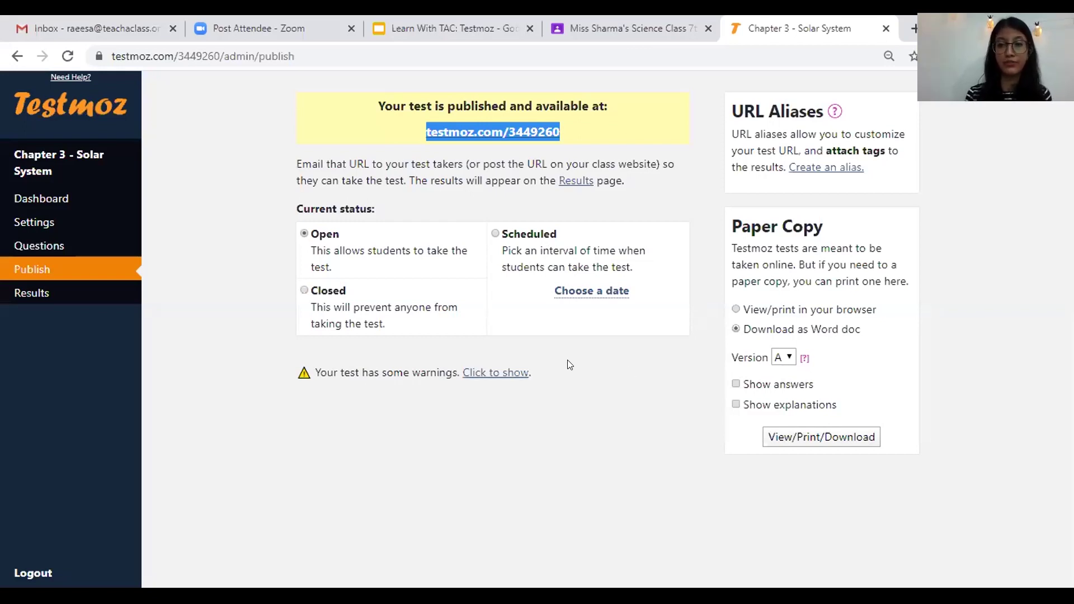
left_click(501, 374)
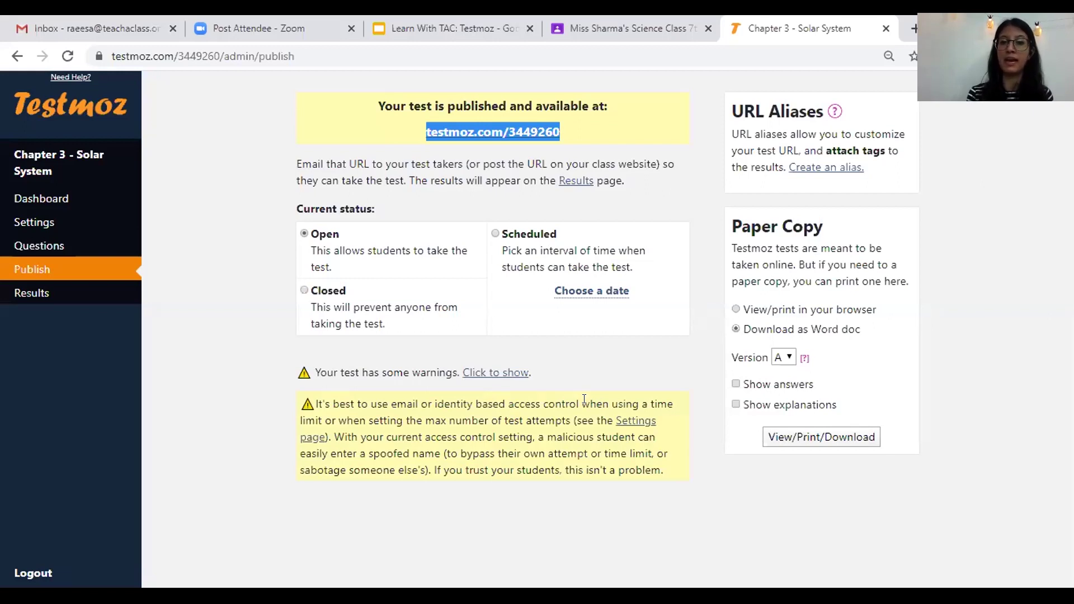
left_click_drag(583, 399, 345, 402)
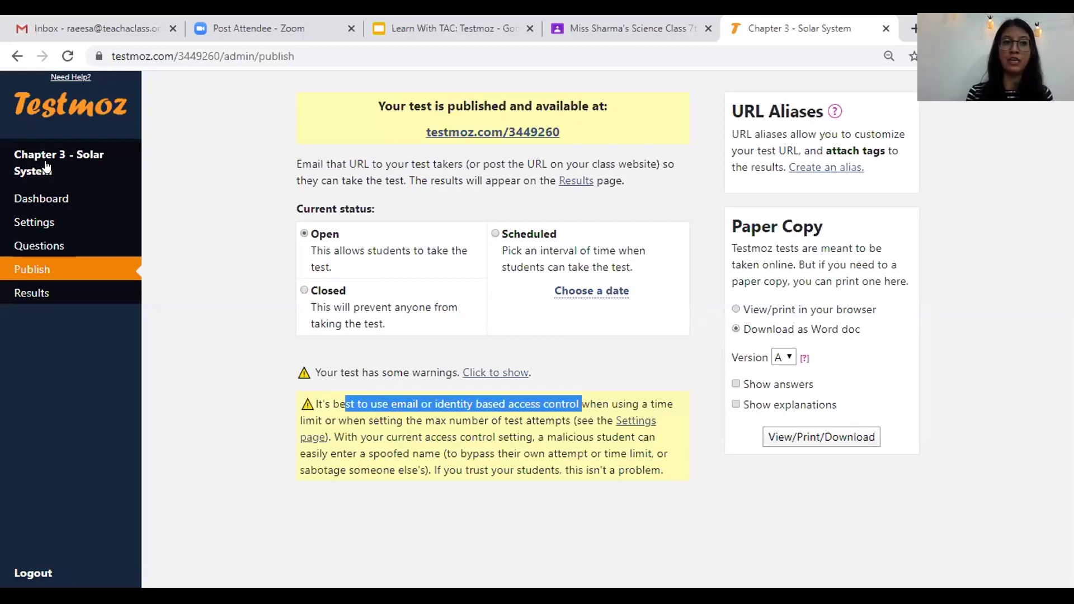
left_click(58, 223)
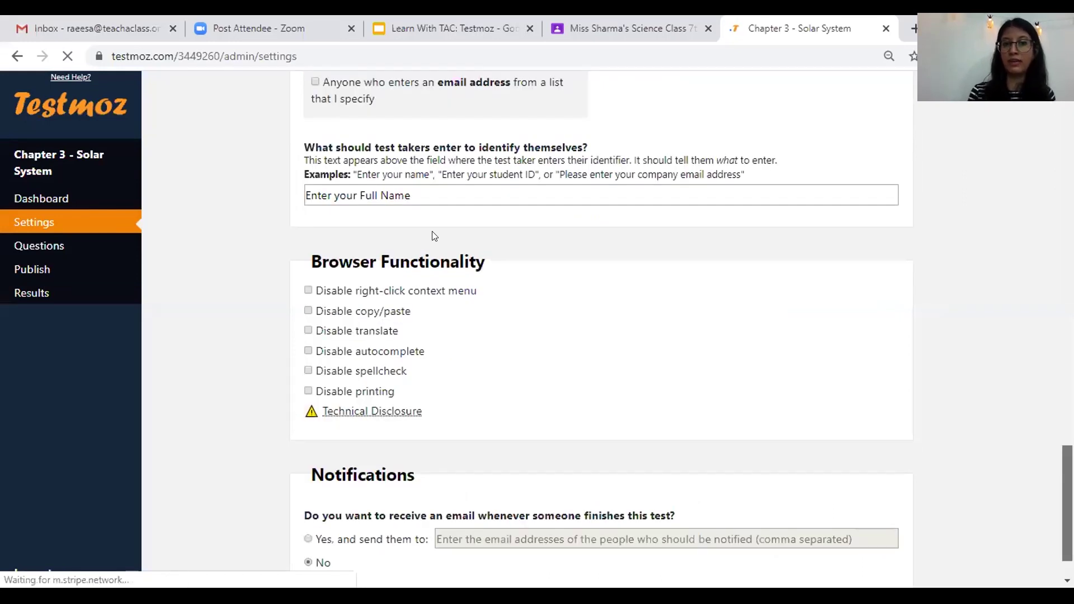
scroll(436, 235, "up", 5)
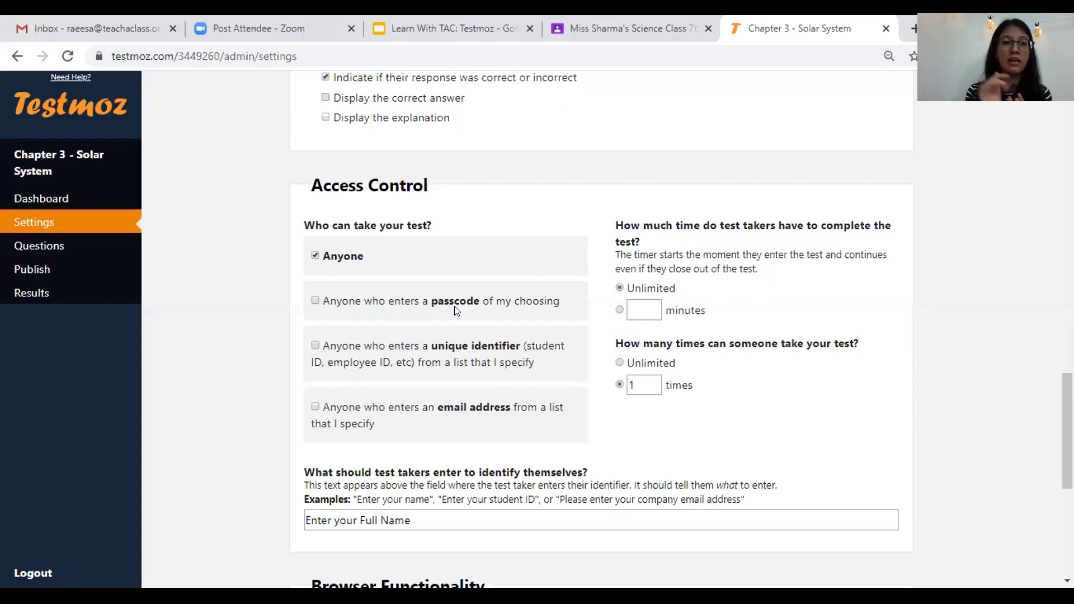
left_click(59, 267)
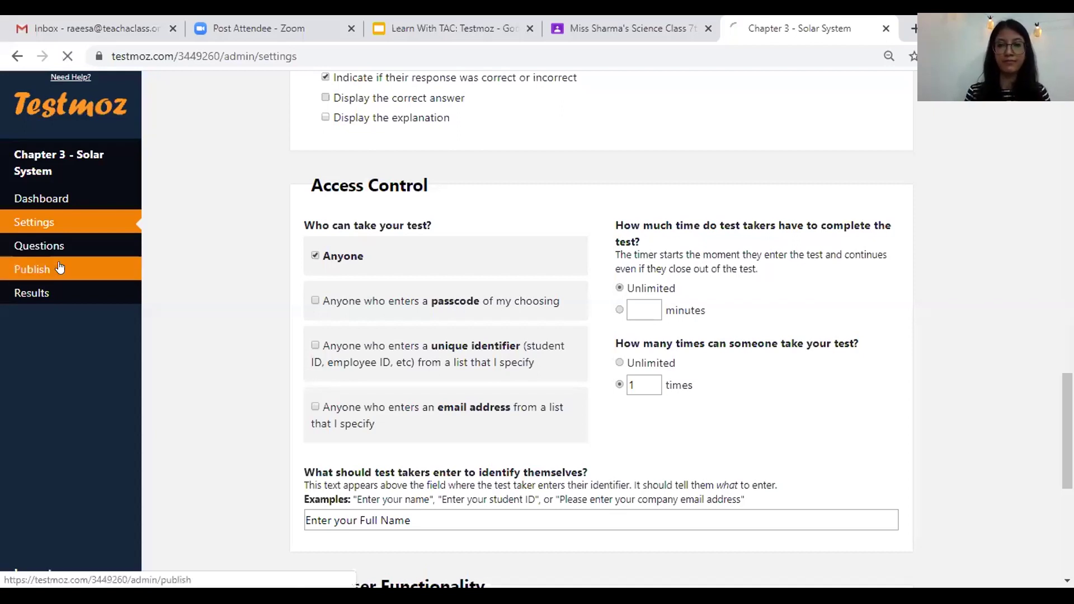
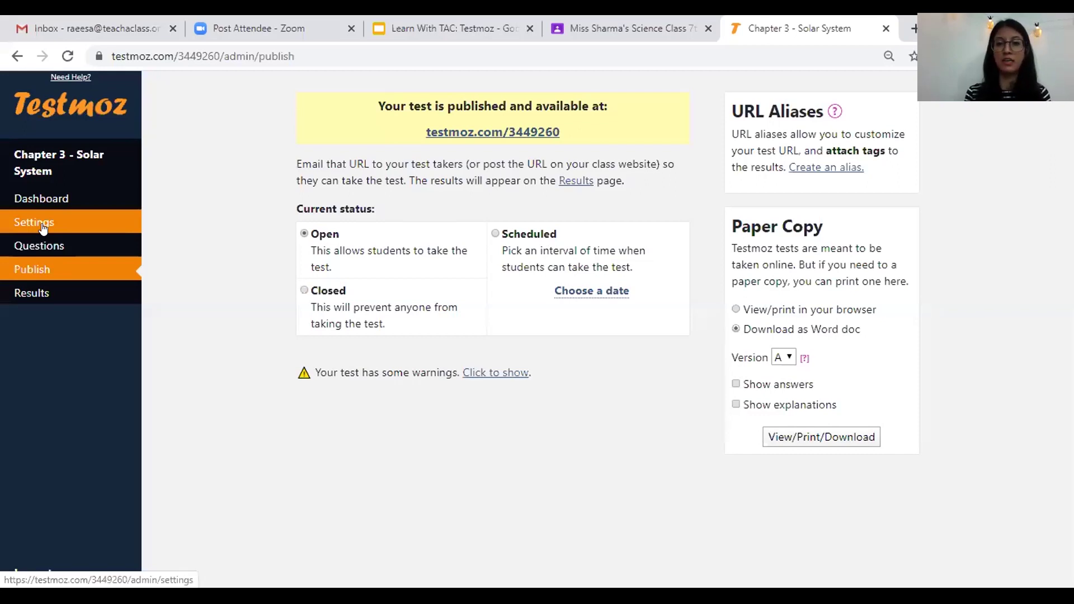
- Look over the test's settings page and dashboard, then return to the publish page
left_click(42, 225)
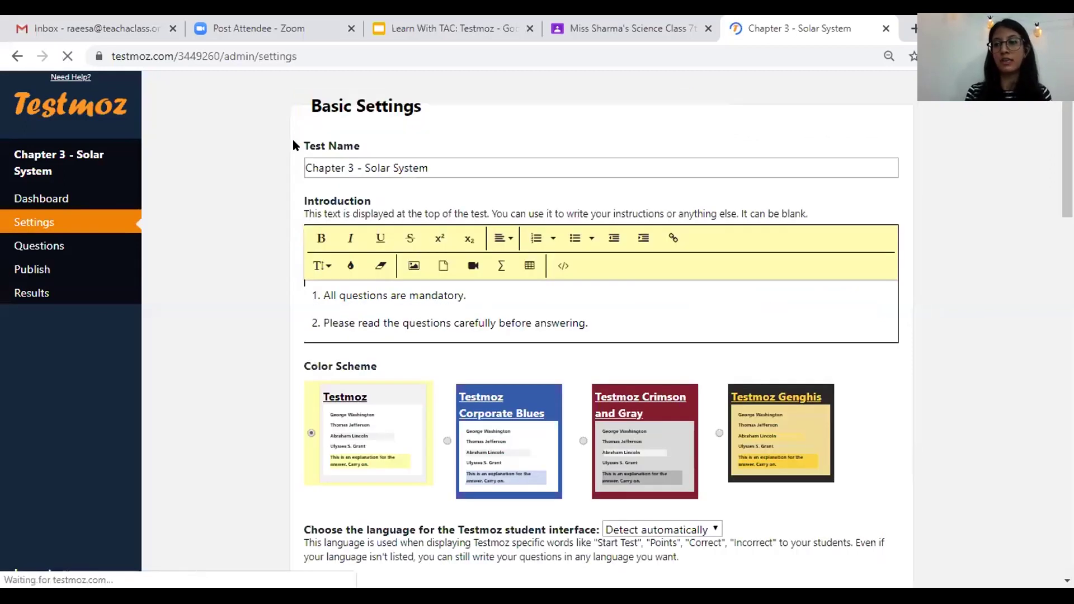
scroll(601, 330, "down", 10)
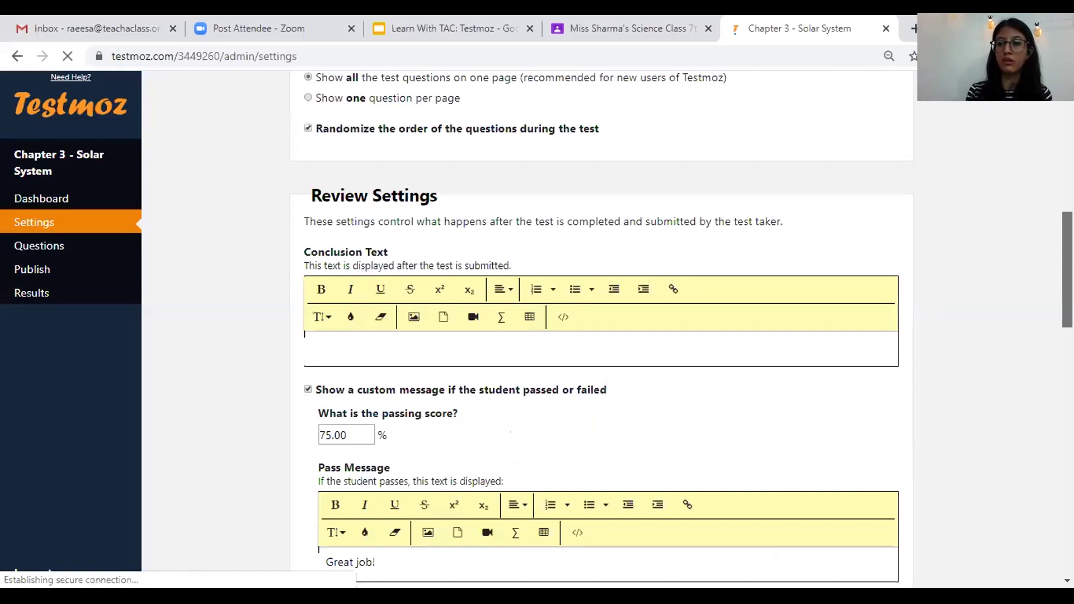
scroll(601, 330, "down", 4)
scroll(602, 330, "down", 15)
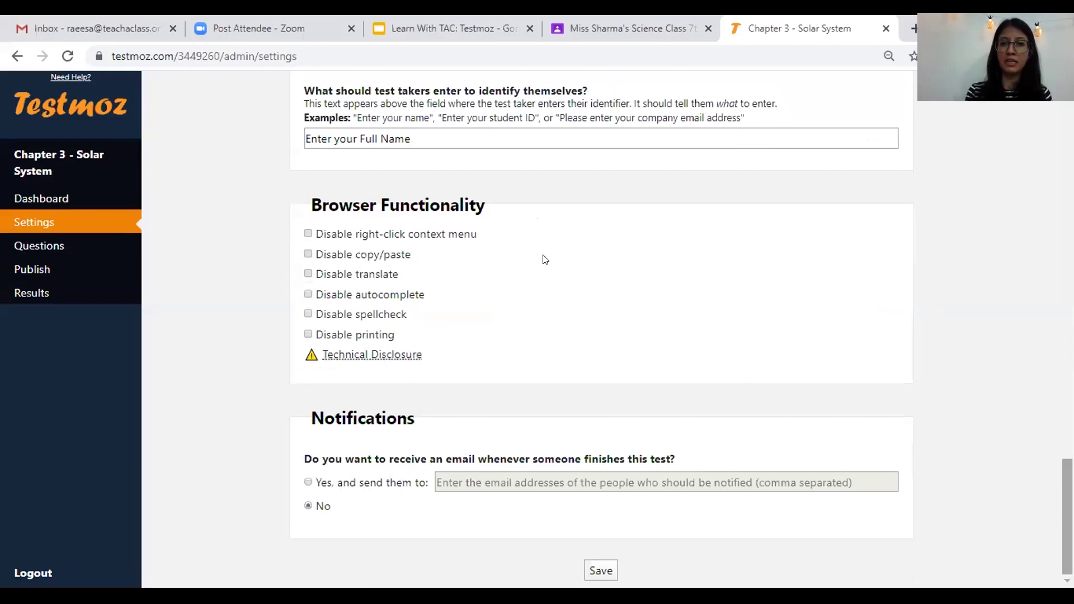
scroll(582, 250, "up", 5)
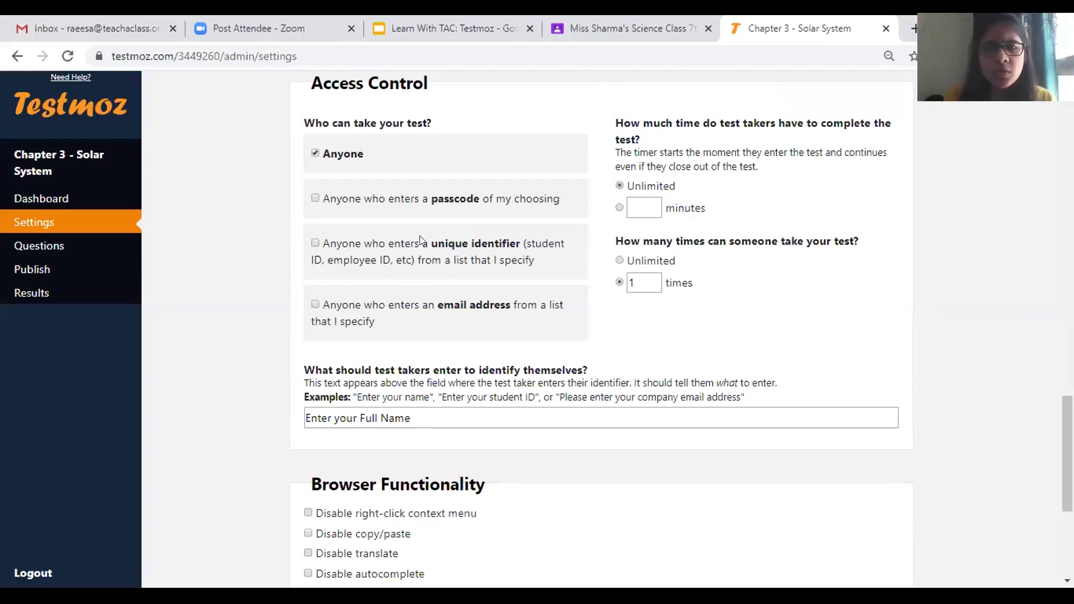
left_click(28, 273)
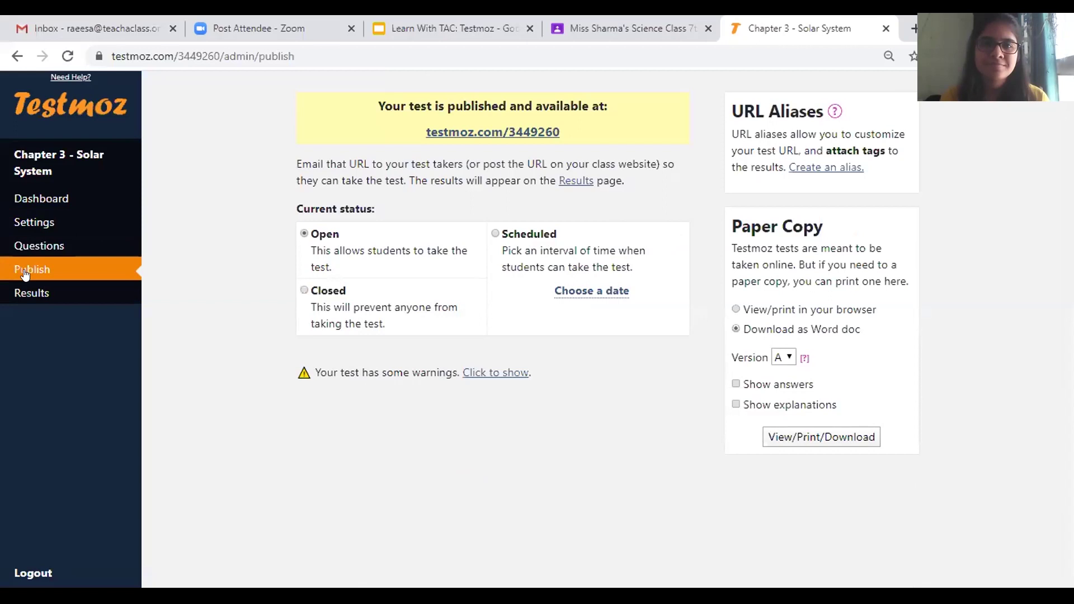
left_click(70, 208)
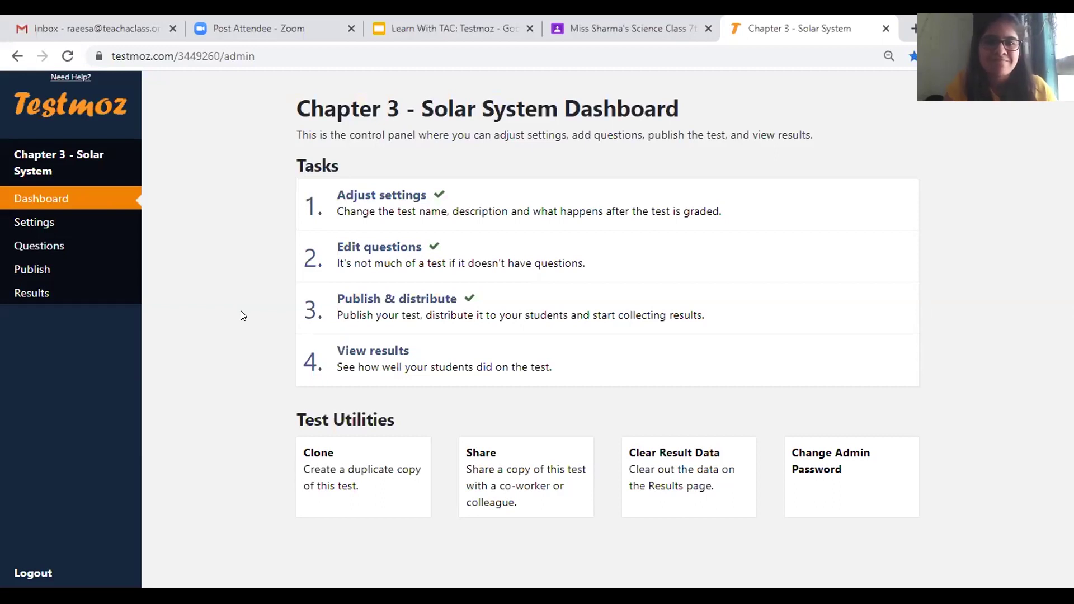
left_click(20, 273)
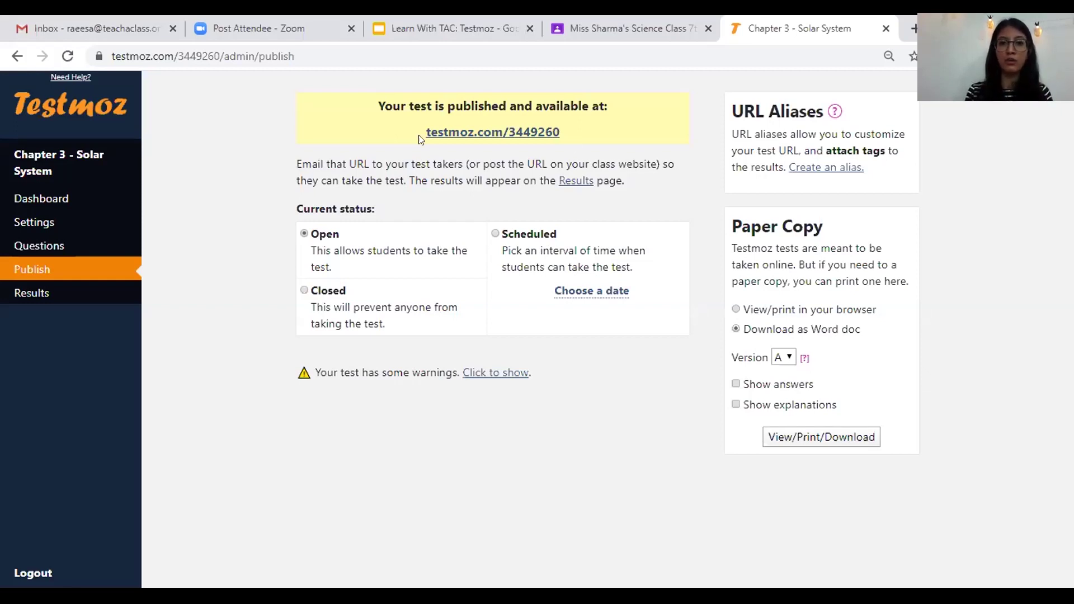
- Open the published test link in a new browser tab
triple_click(559, 132)
key("ctrl+c")
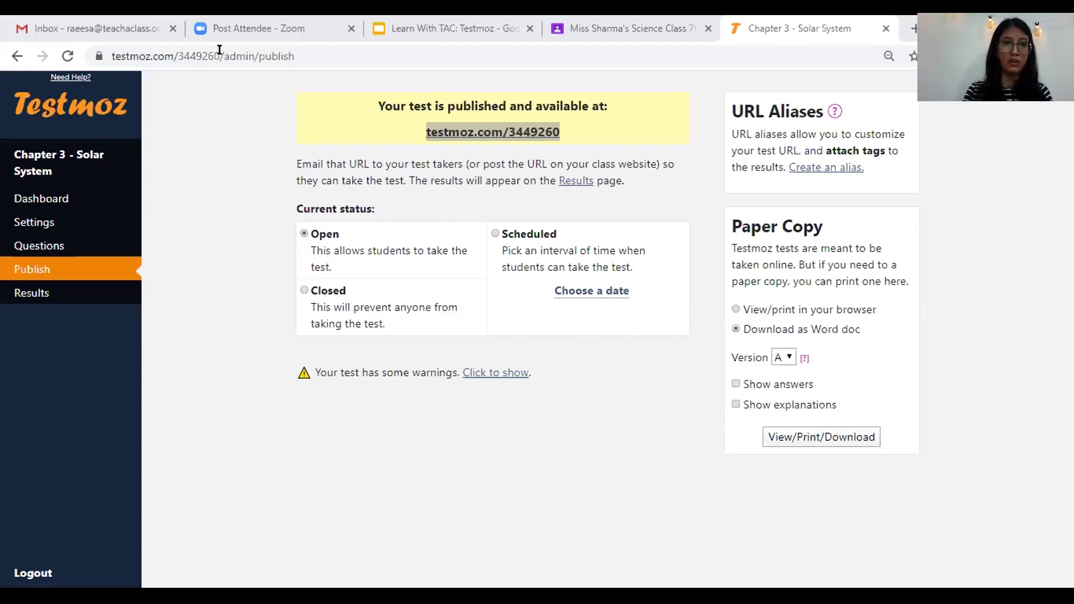
key("ctrl+t")
key("ctrl+v")
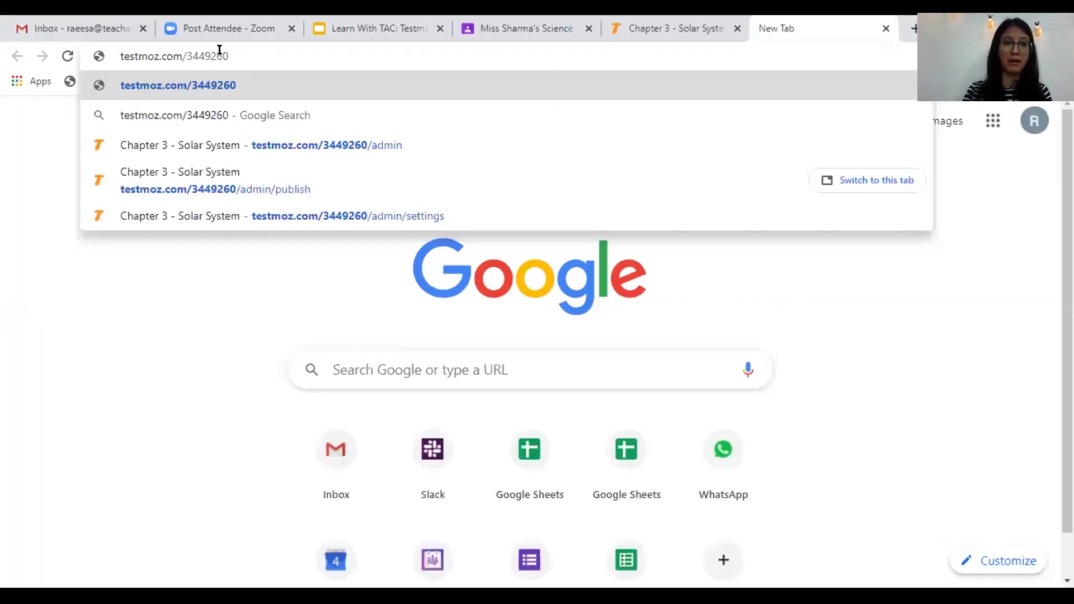
key("Return")
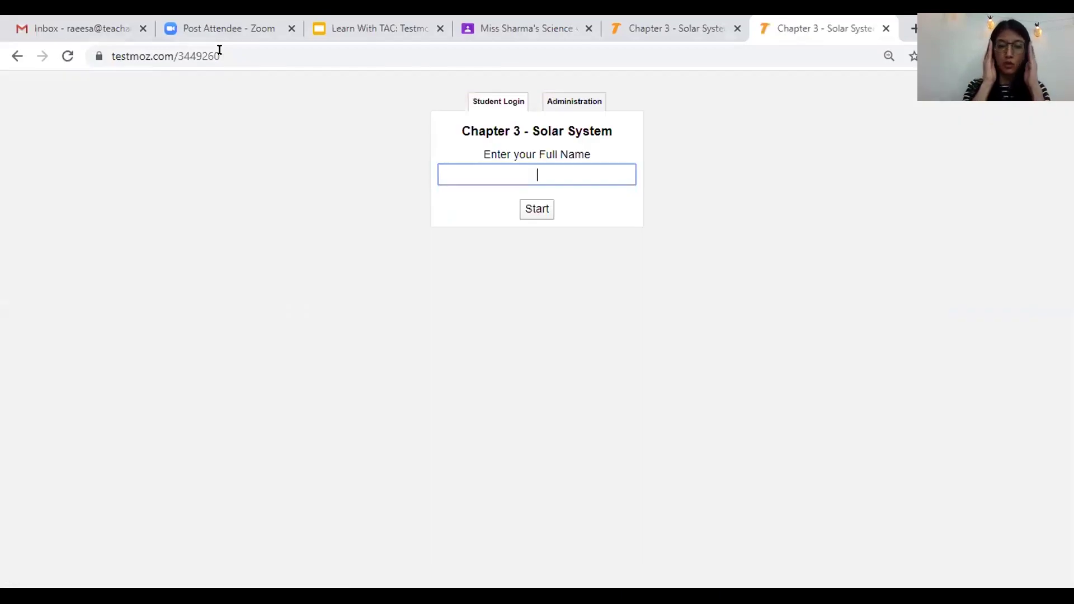
- Sign in on the Student Login form with a sample student's full name and start the test
left_click(564, 104)
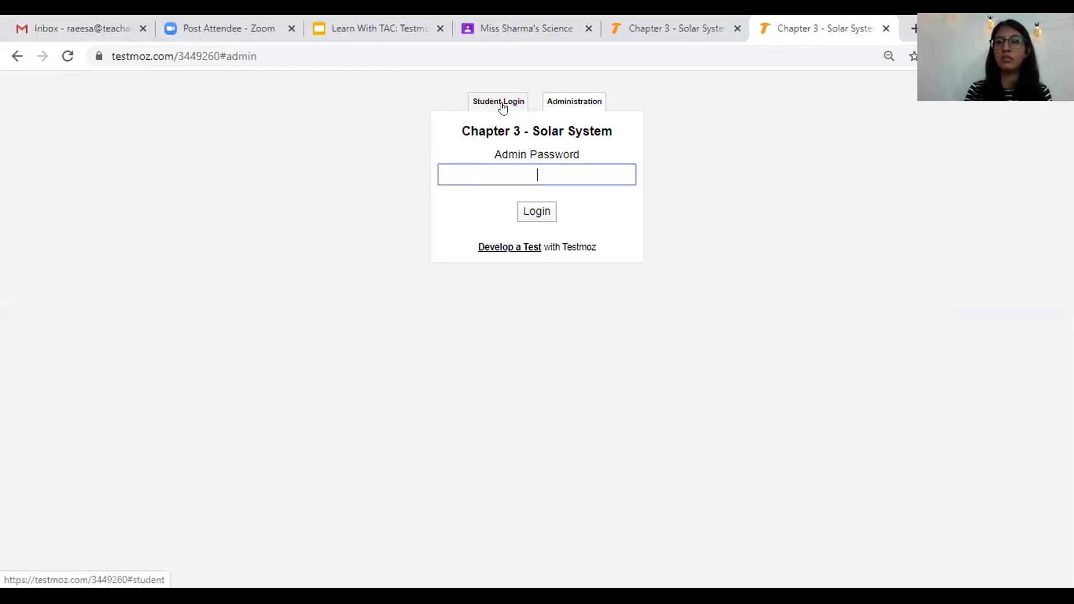
left_click(280, 98)
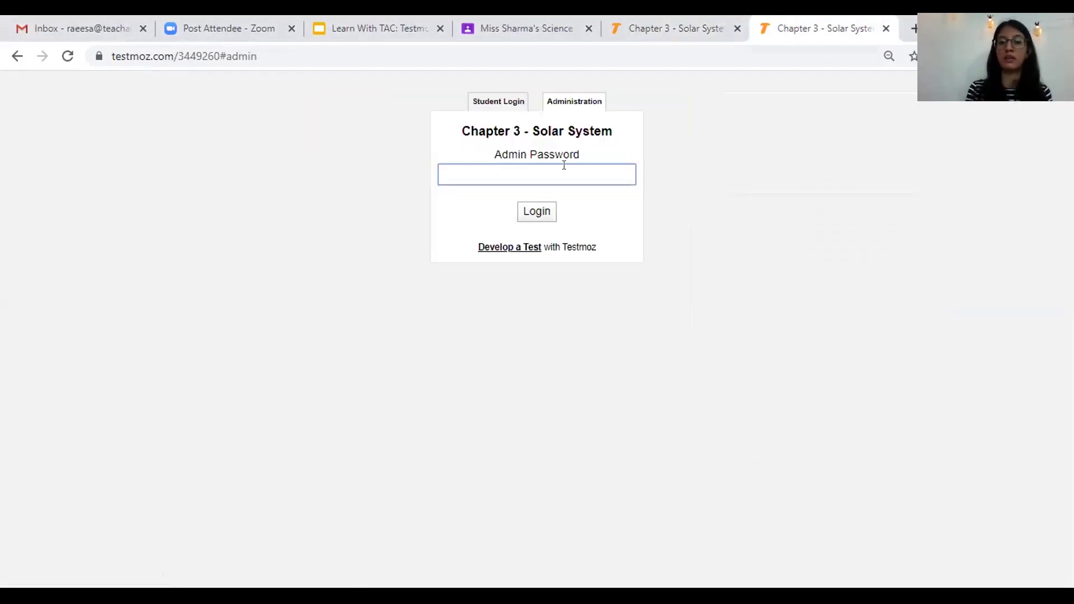
left_click(479, 162)
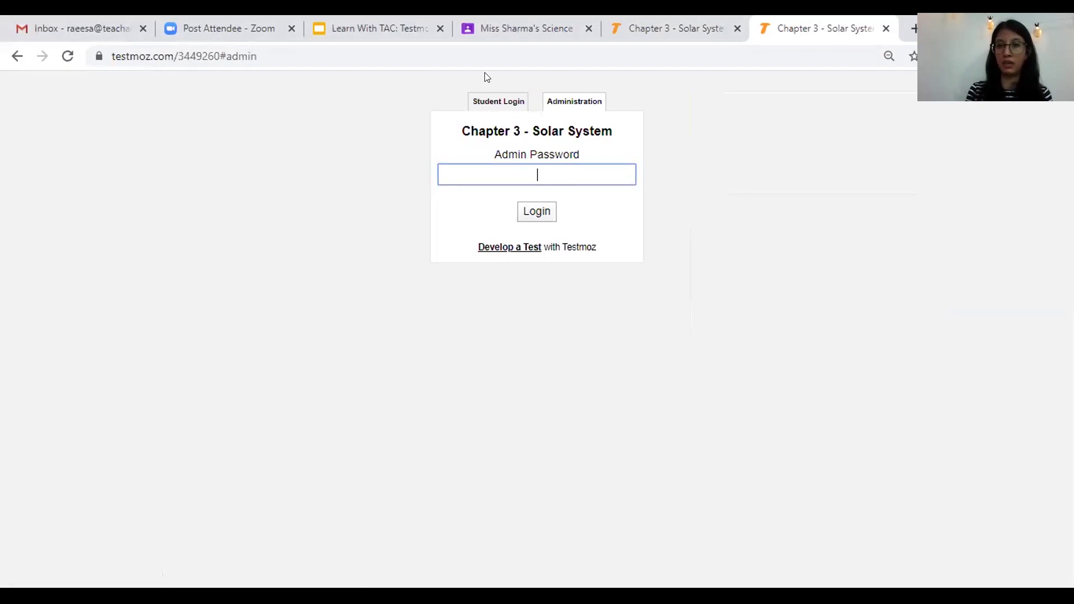
left_click(488, 99)
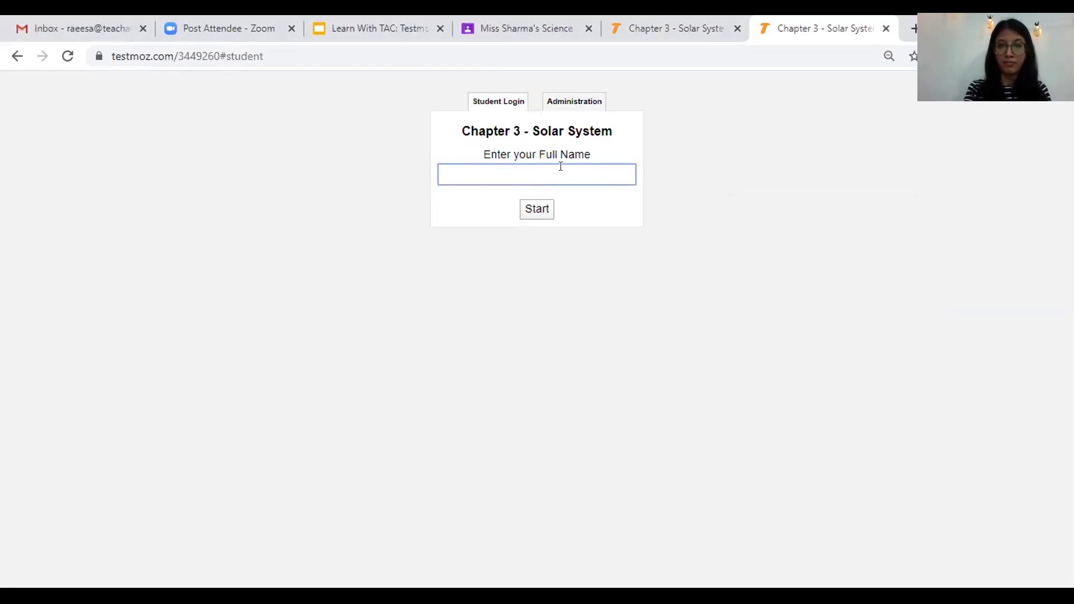
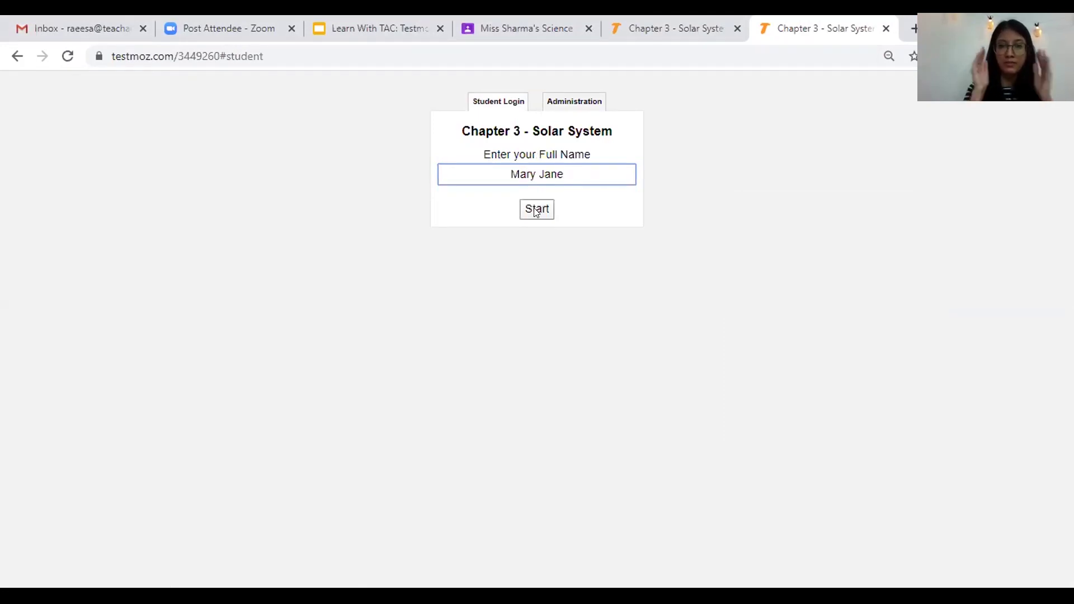
left_click(535, 210)
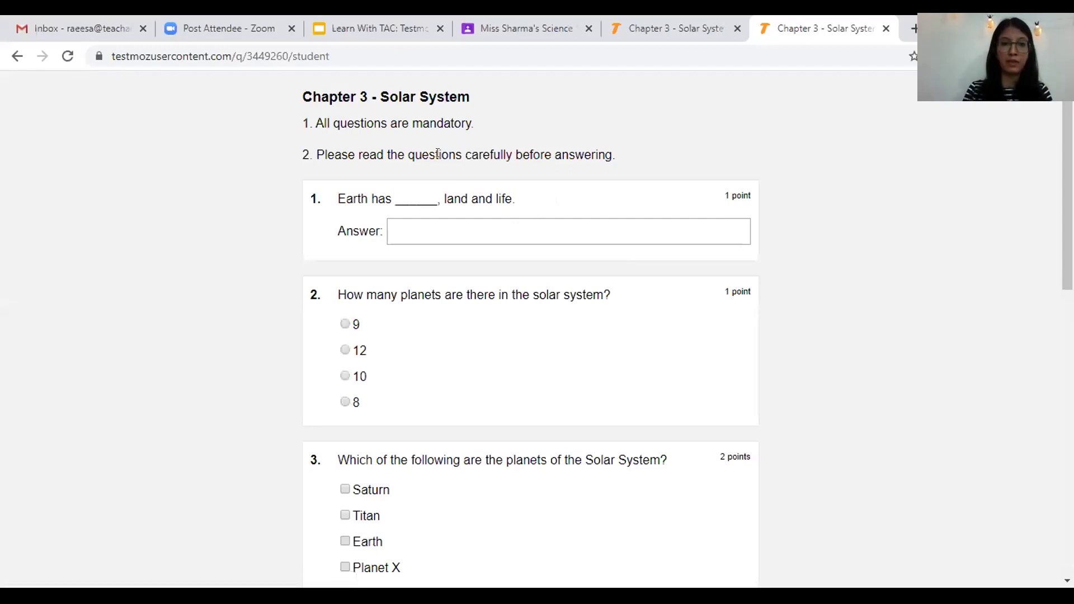
- Answer questions 1–5: 'water', 8 planets, Saturn and Titan, True, and Mercury
left_click_drag(446, 96, 312, 97)
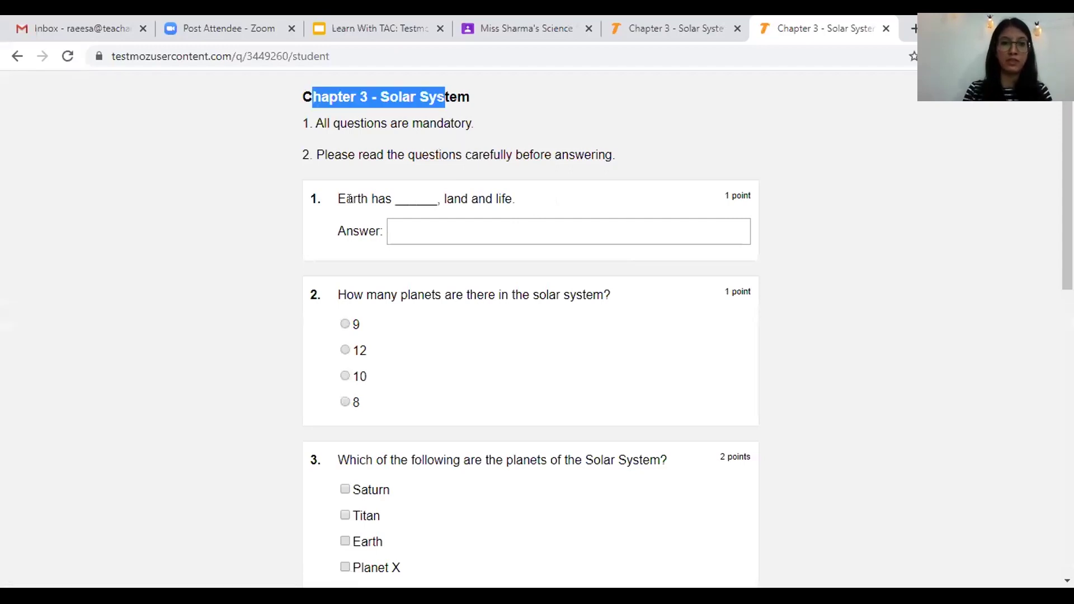
left_click(409, 236)
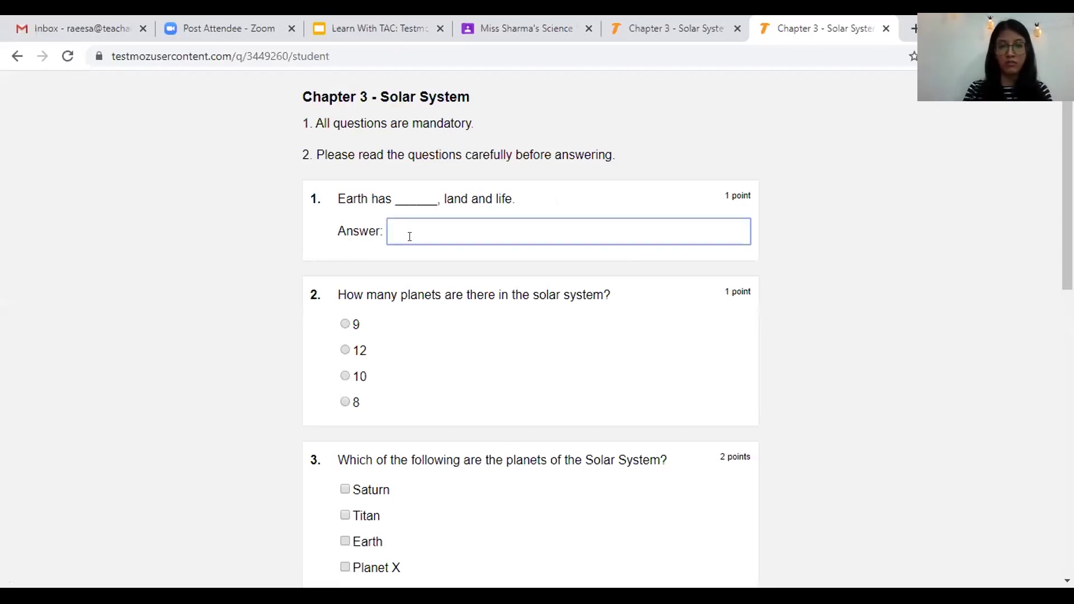
type("water")
left_click(344, 401)
scroll(344, 342, "down", 3)
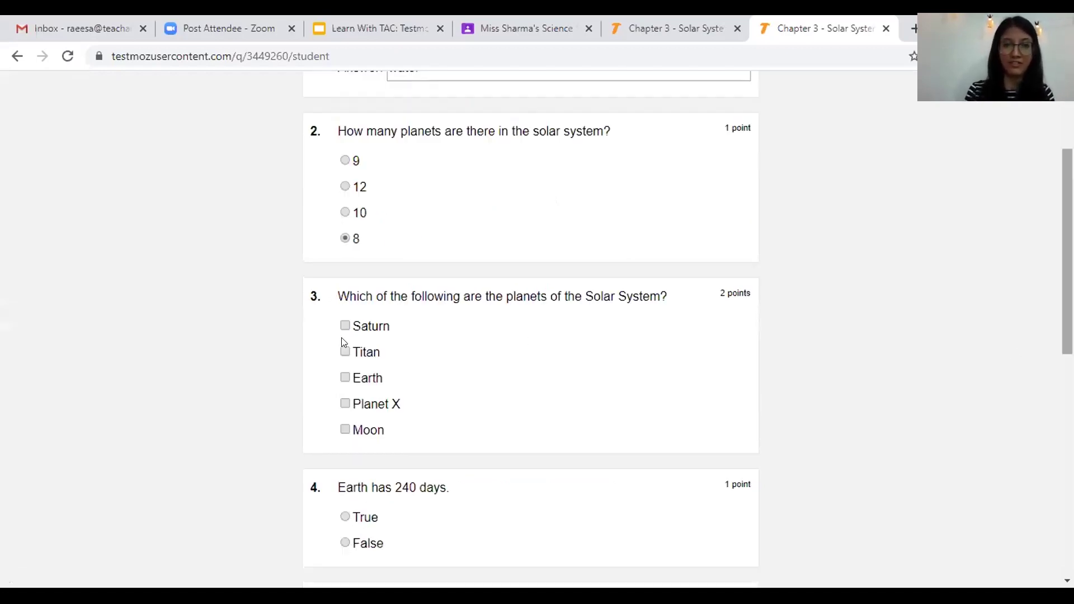
left_click(345, 326)
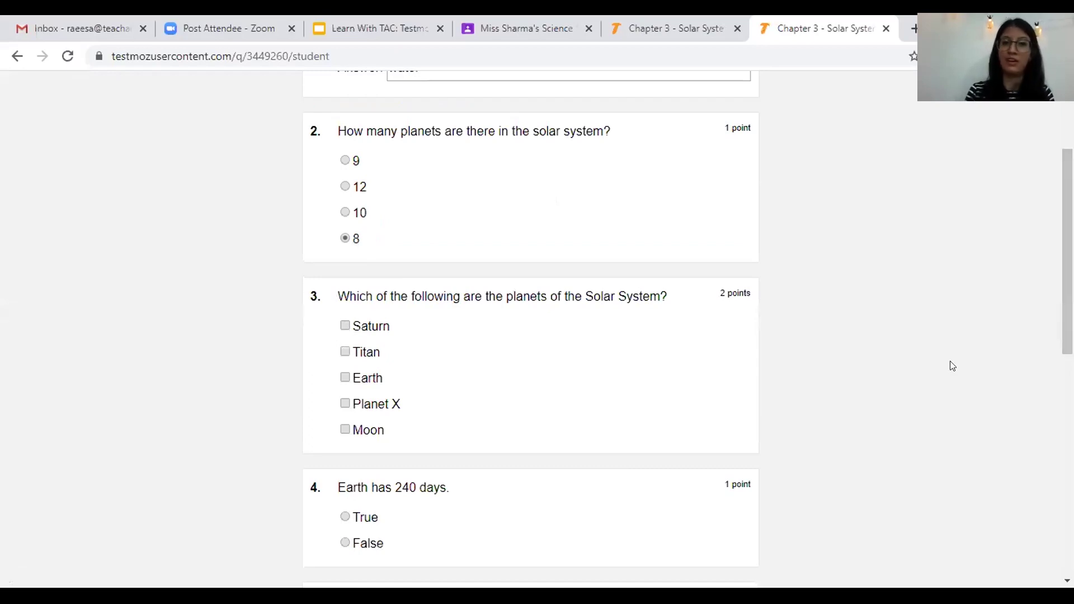
left_click(345, 351)
scroll(351, 344, "down", 2)
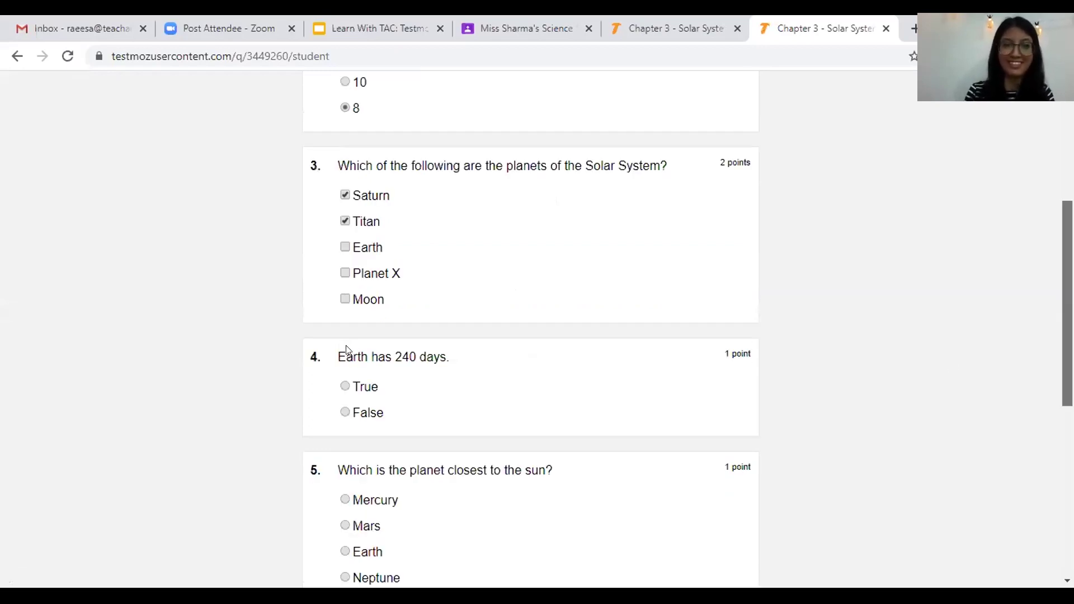
scroll(351, 344, "down", 1)
left_click(350, 348)
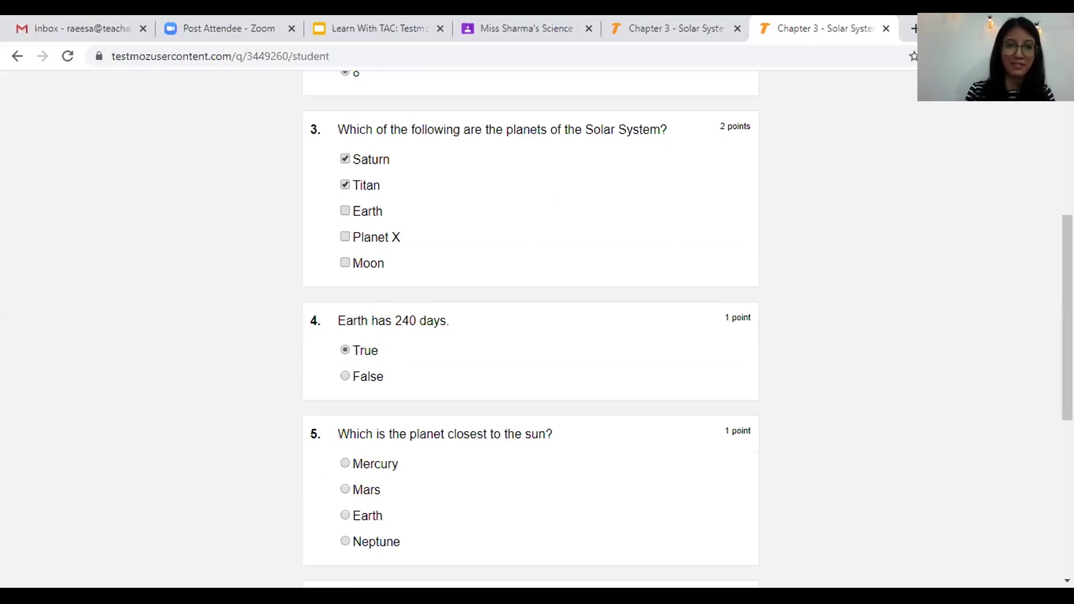
scroll(332, 316, "down", 3)
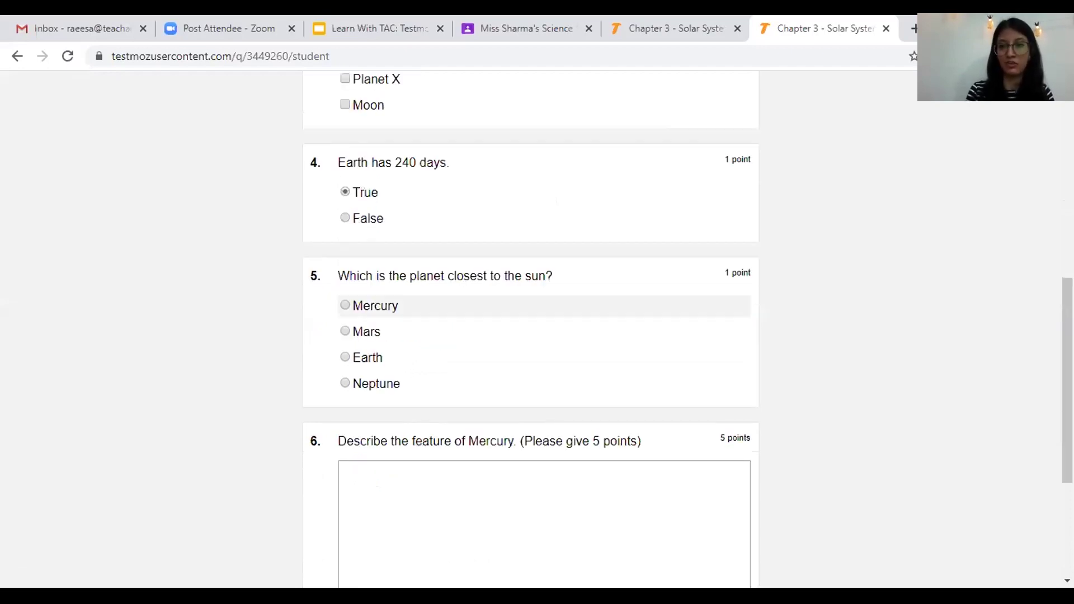
left_click(345, 305)
scroll(345, 306, "down", 2)
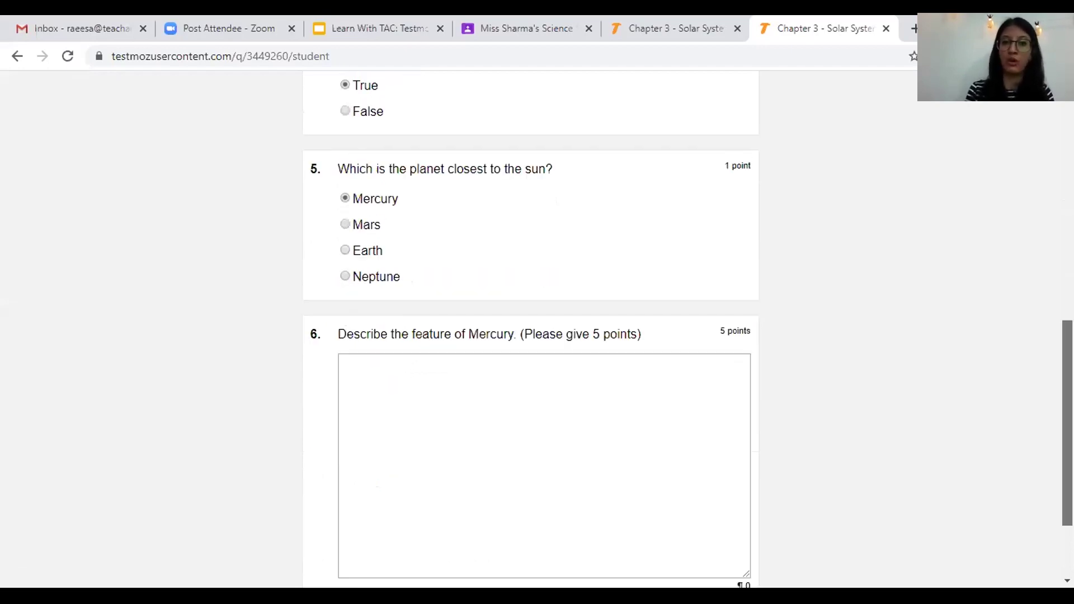
- Write question 6's three points: red in colour, closest to the sun, has water
left_click(621, 387)
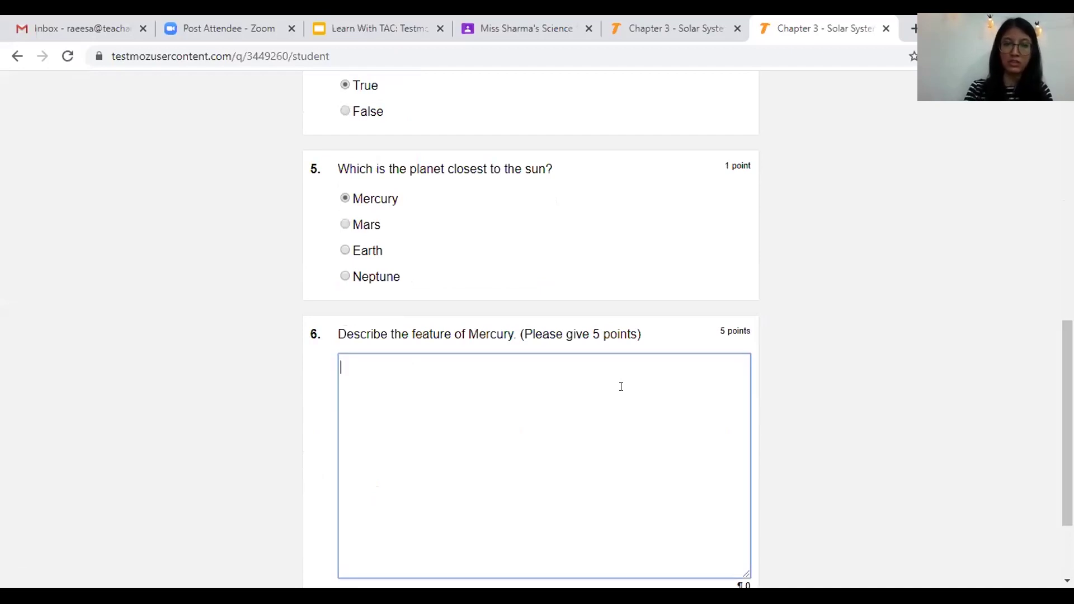
type("1.")
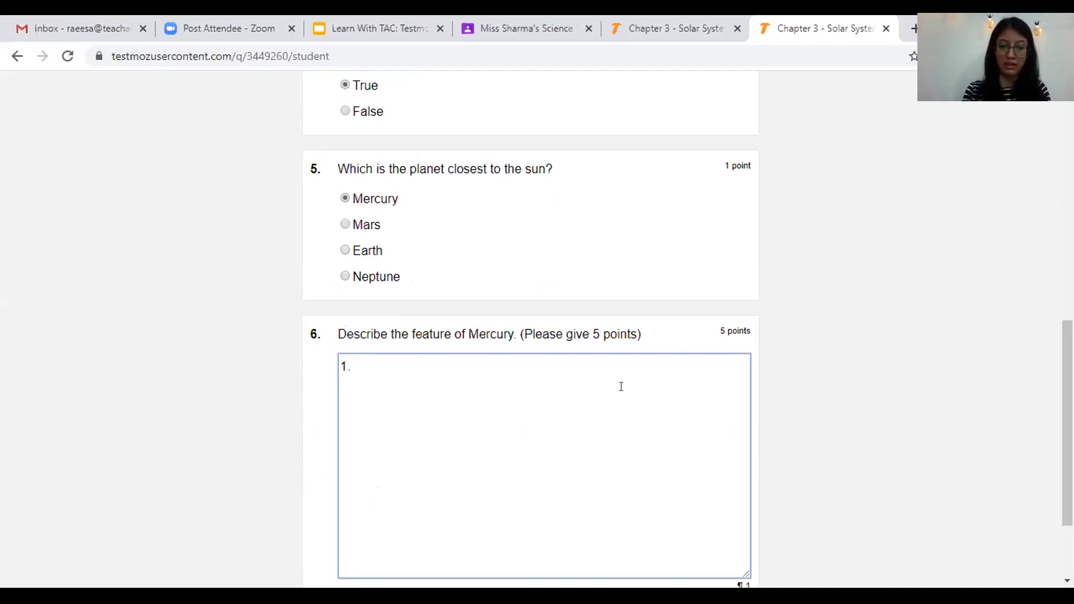
type(" It is red in col")
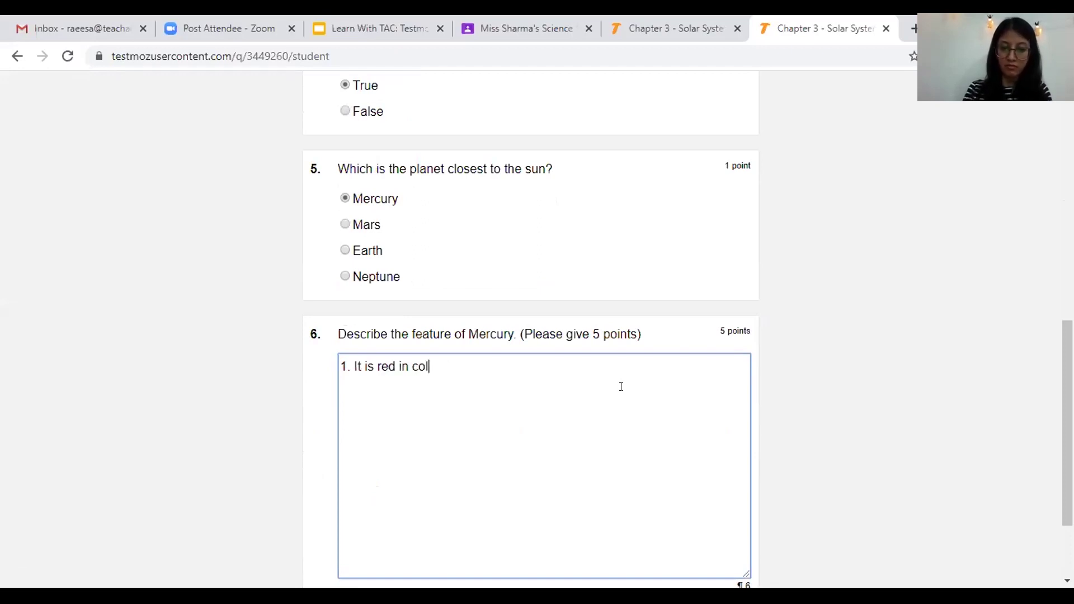
type("our")
key("Return")
type("2")
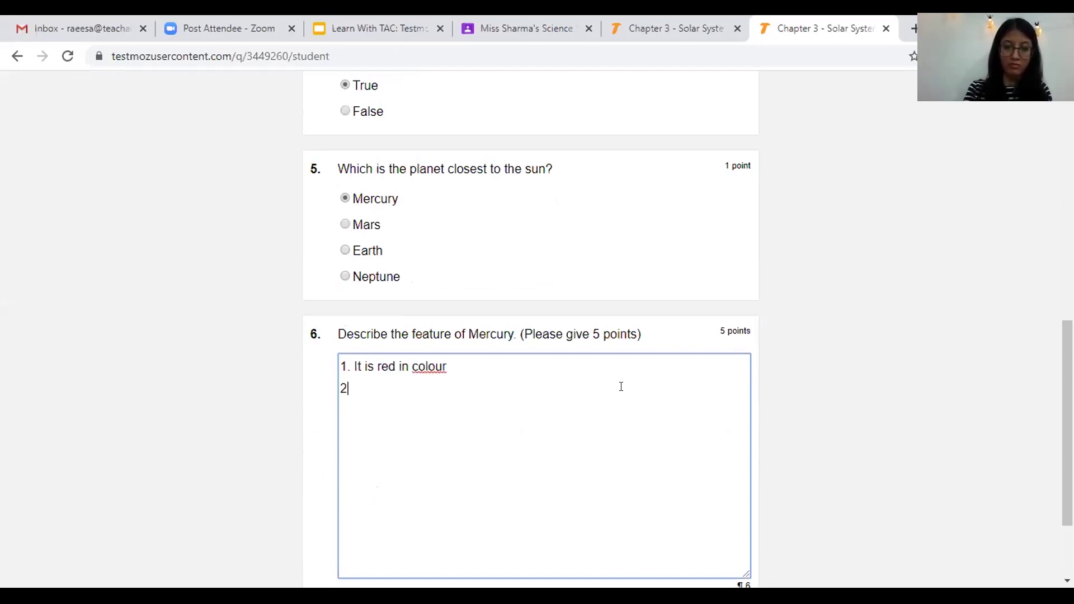
type(". It is close")
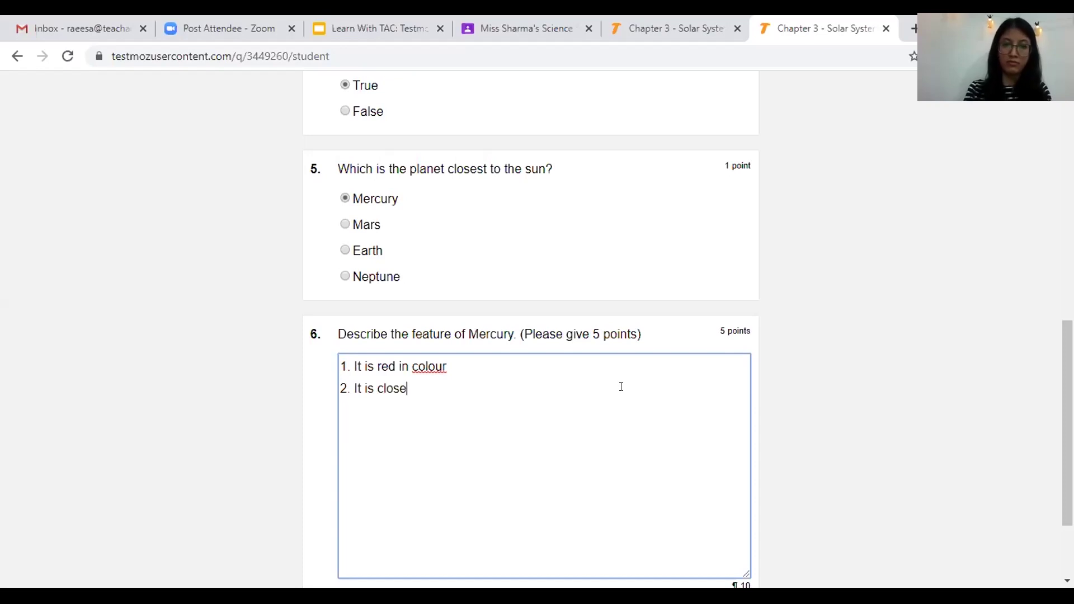
type("st to the sun")
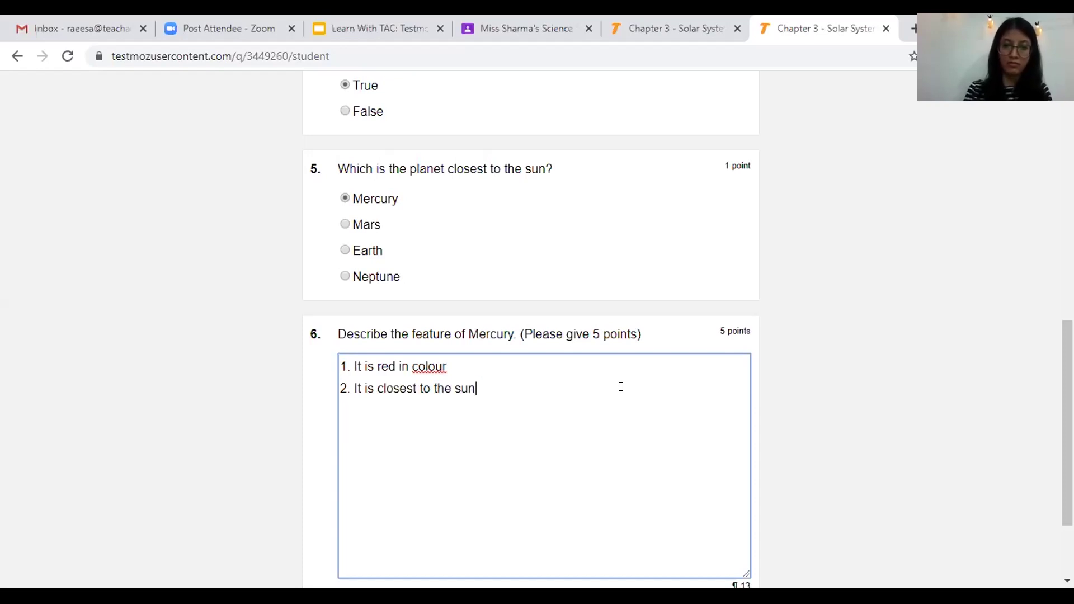
key("Return")
type("3 It has water")
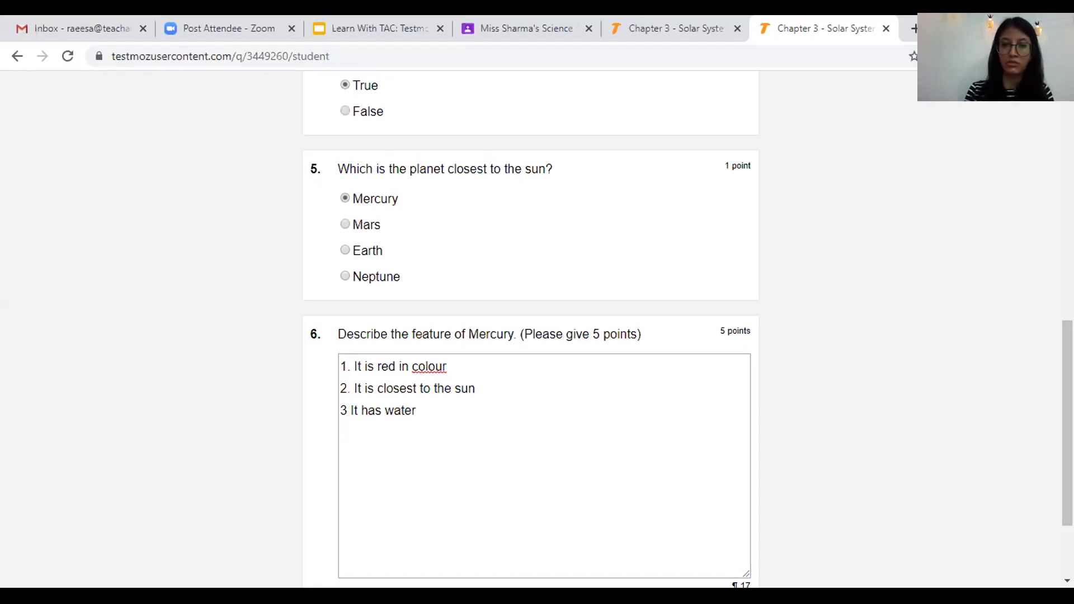
- Submit the student's answers to bring up the scored review
scroll(638, 355, "down", 2)
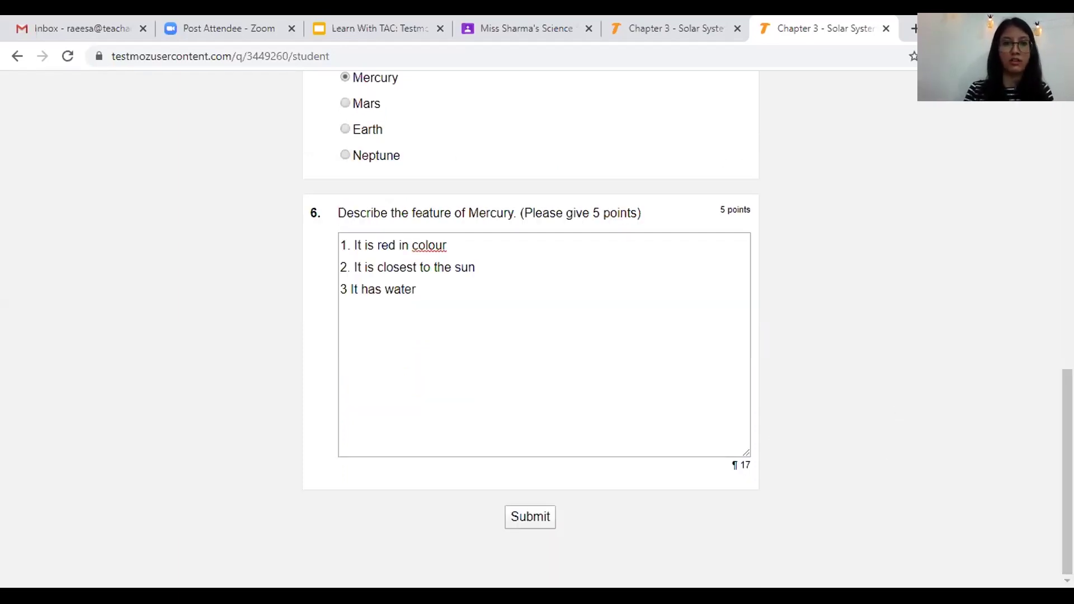
left_click_drag(1067, 472, 1067, 205)
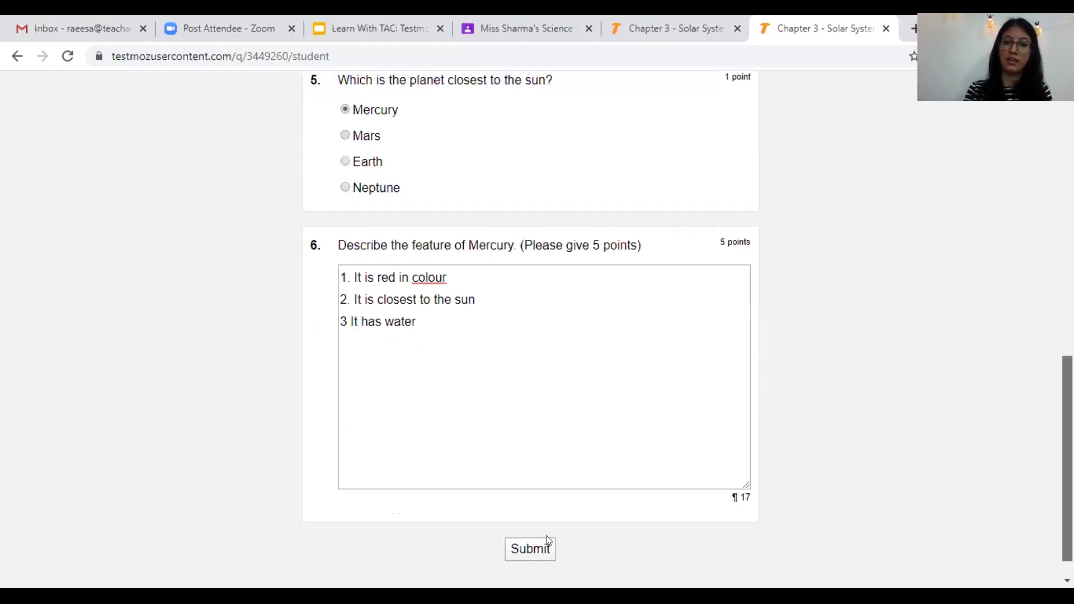
left_click(546, 549)
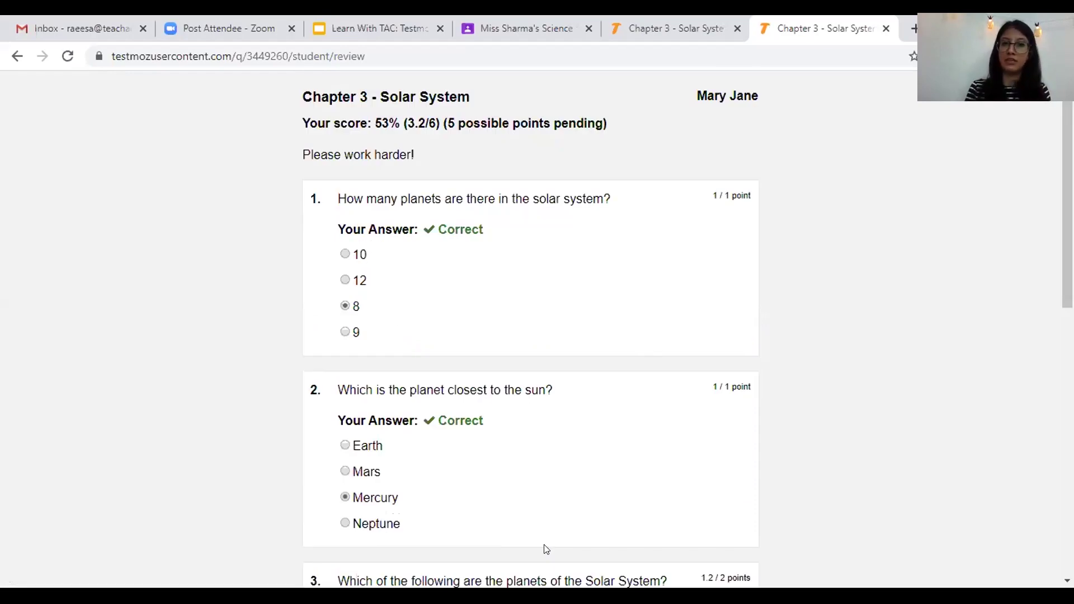
double_click(387, 122)
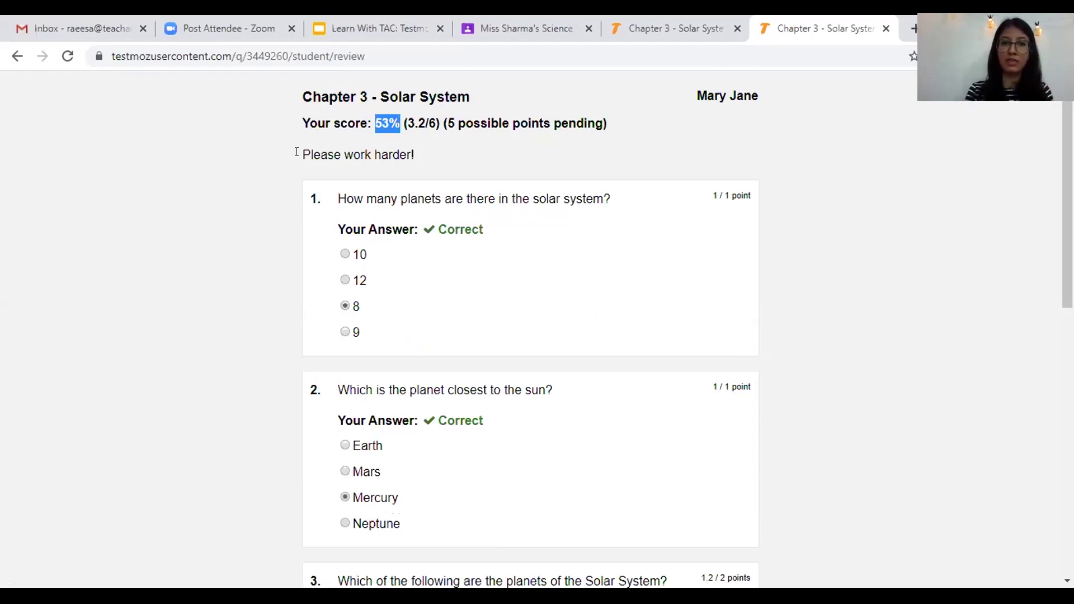
triple_click(478, 144)
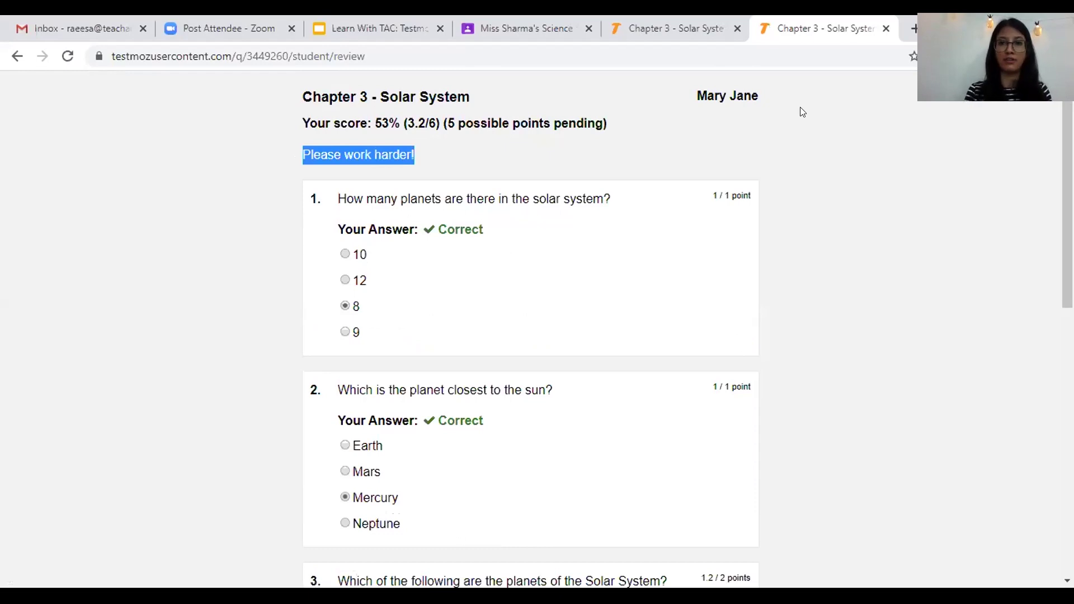
triple_click(762, 99)
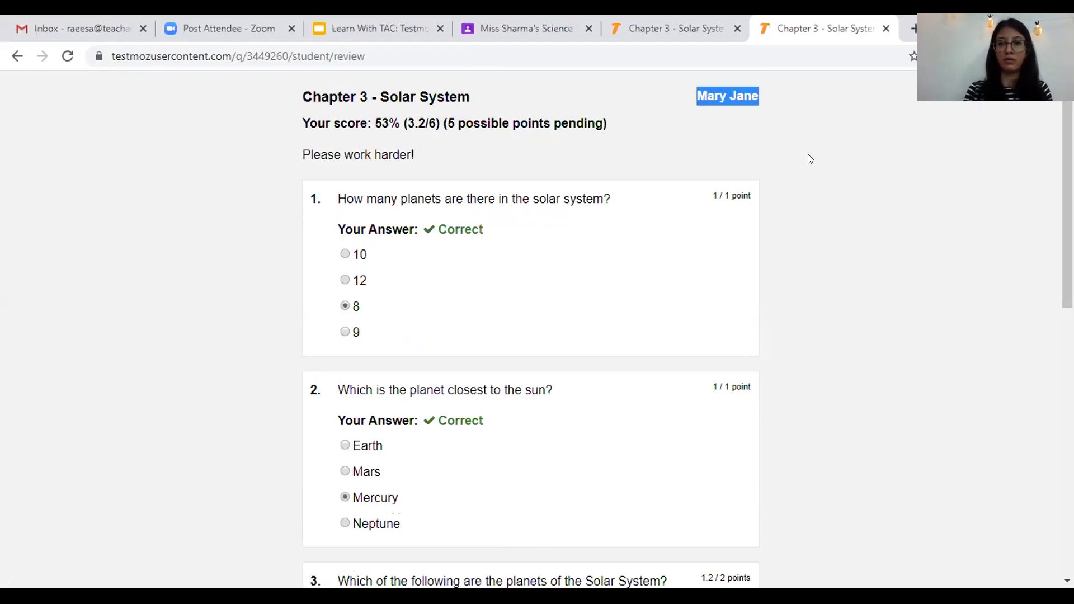
left_click(1049, 146)
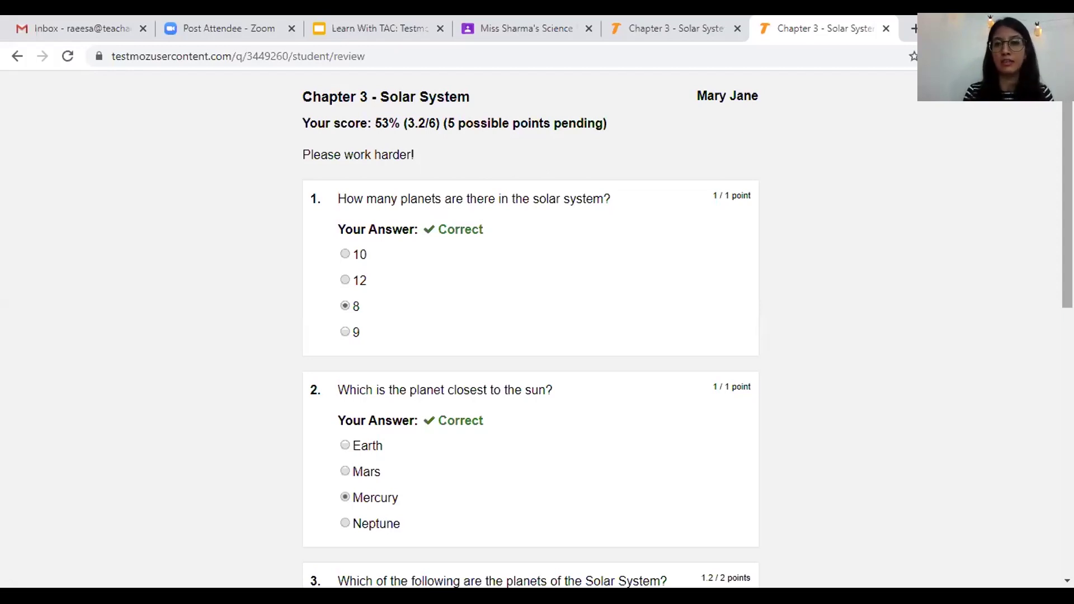
scroll(531, 330, "down", 1)
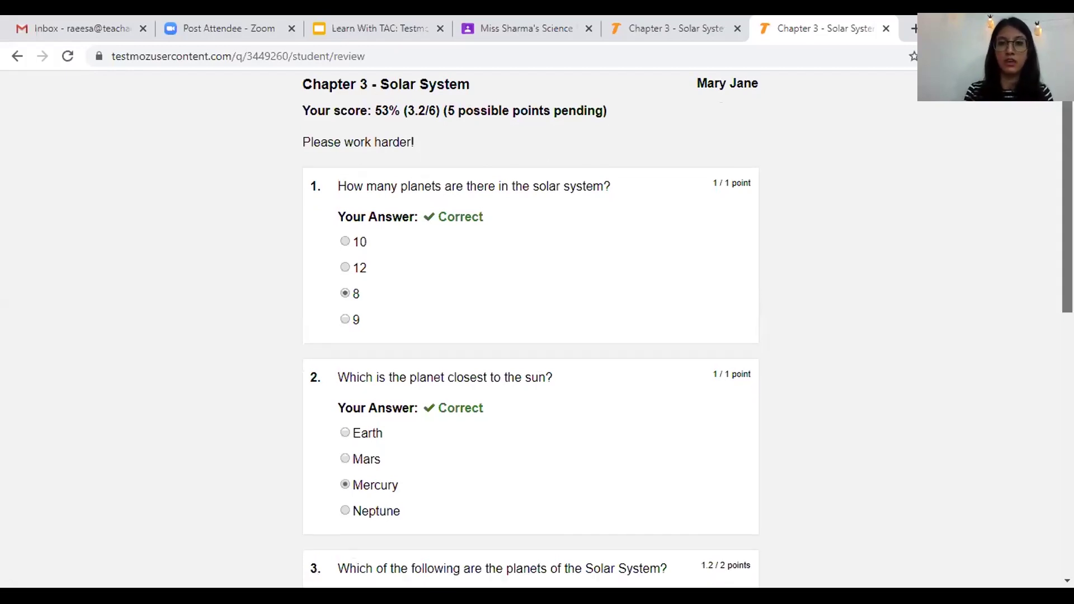
scroll(530, 330, "down", 2)
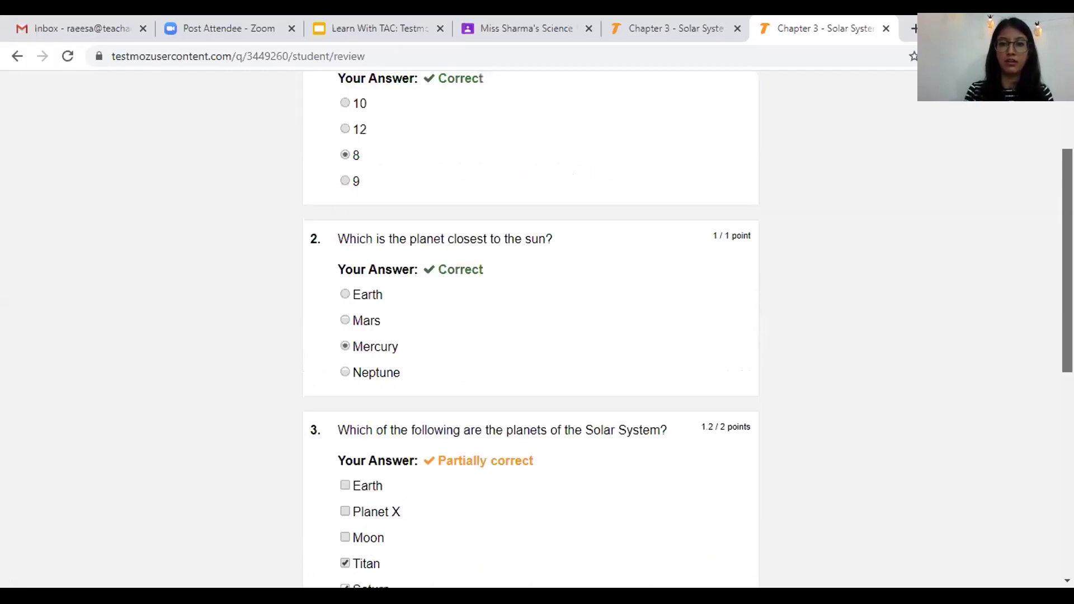
scroll(530, 330, "down", 1)
scroll(547, 414, "down", 1)
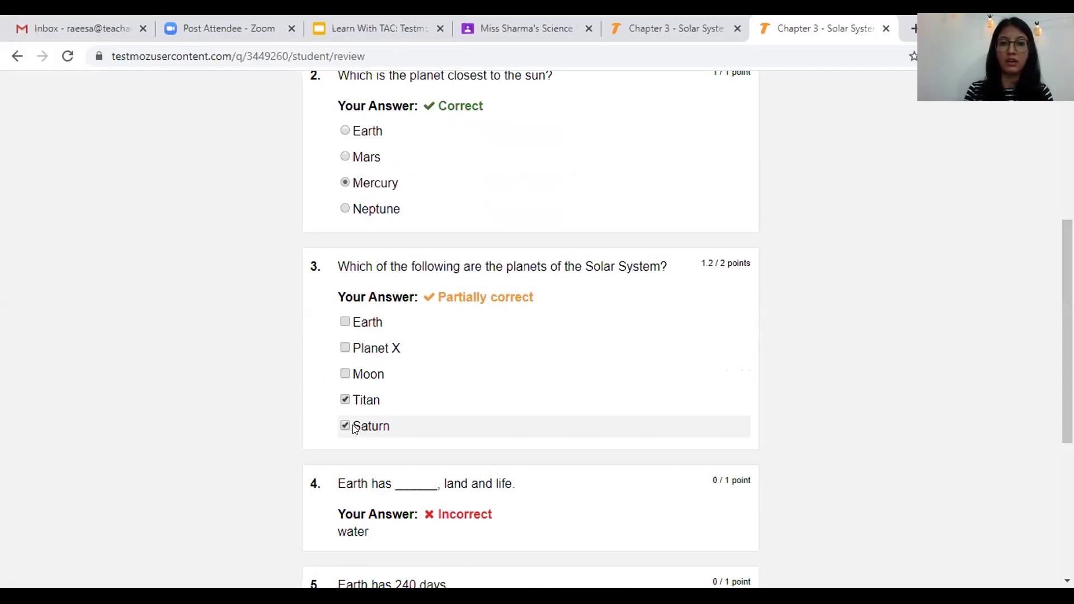
left_click_drag(459, 297, 535, 299)
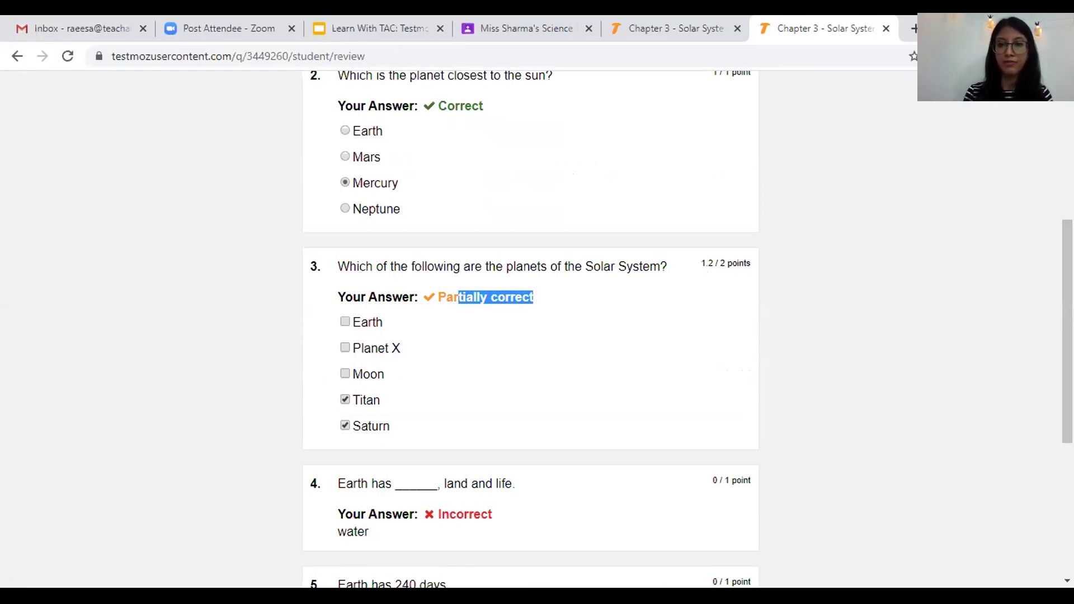
scroll(1067, 330, "down", 2)
scroll(530, 330, "down", 1)
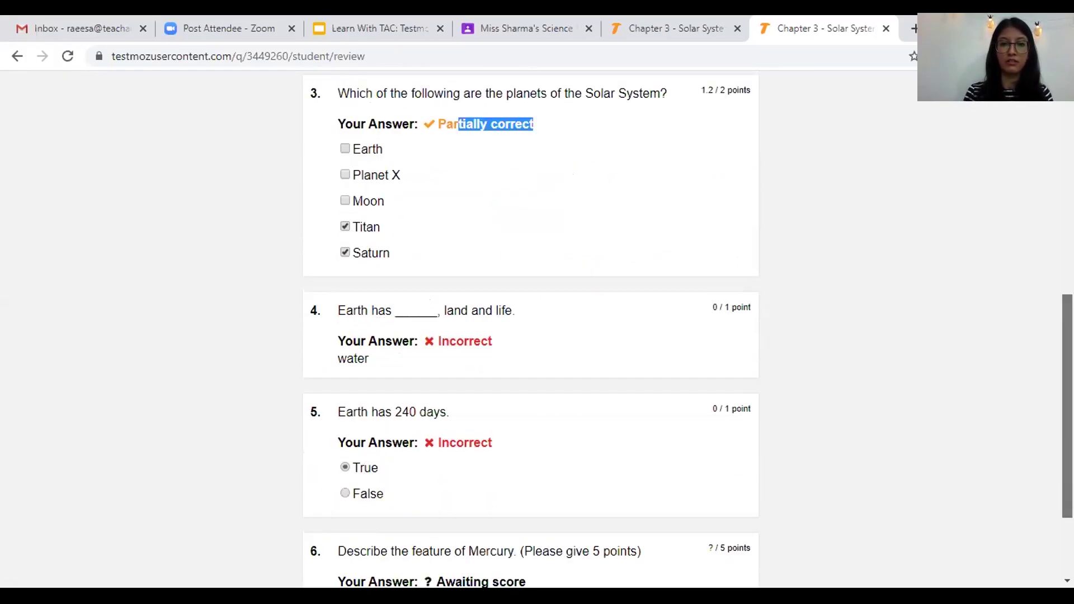
scroll(703, 296, "down", 2)
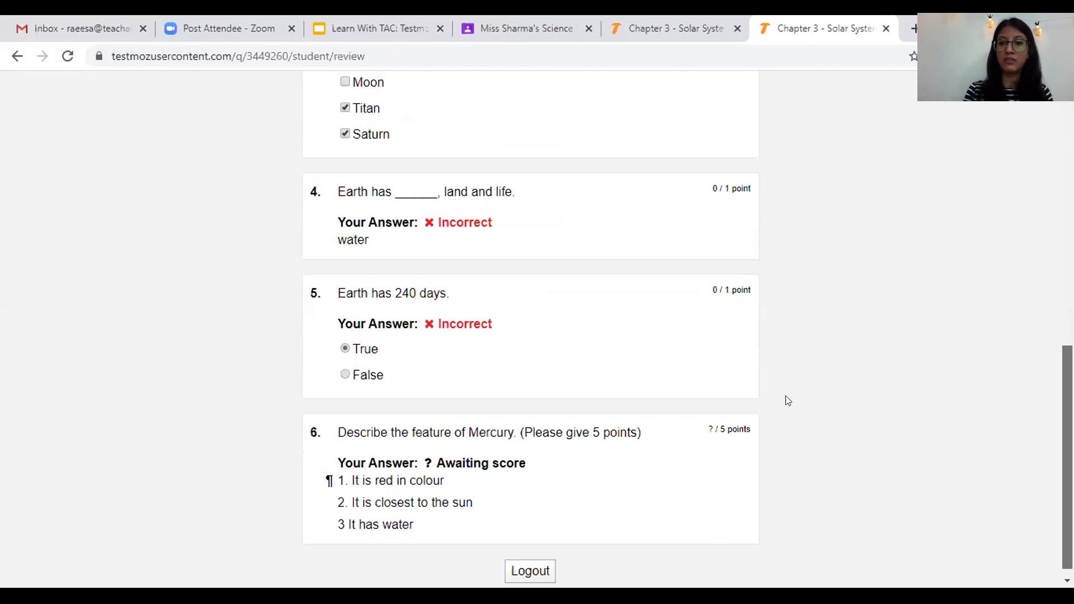
scroll(709, 404, "down", 1)
double_click(710, 417)
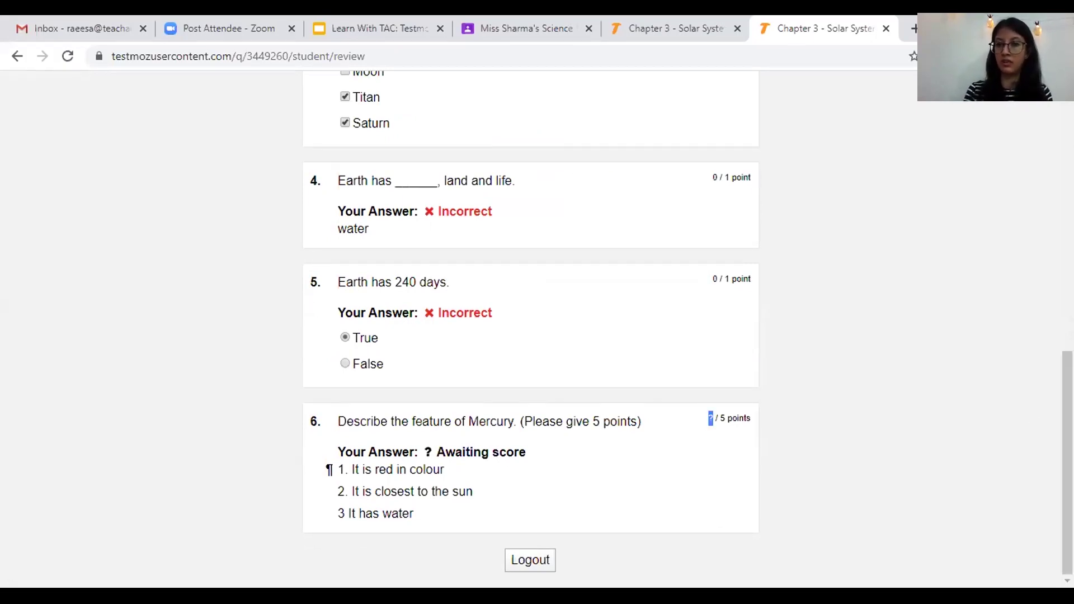
scroll(530, 324, "up", 1)
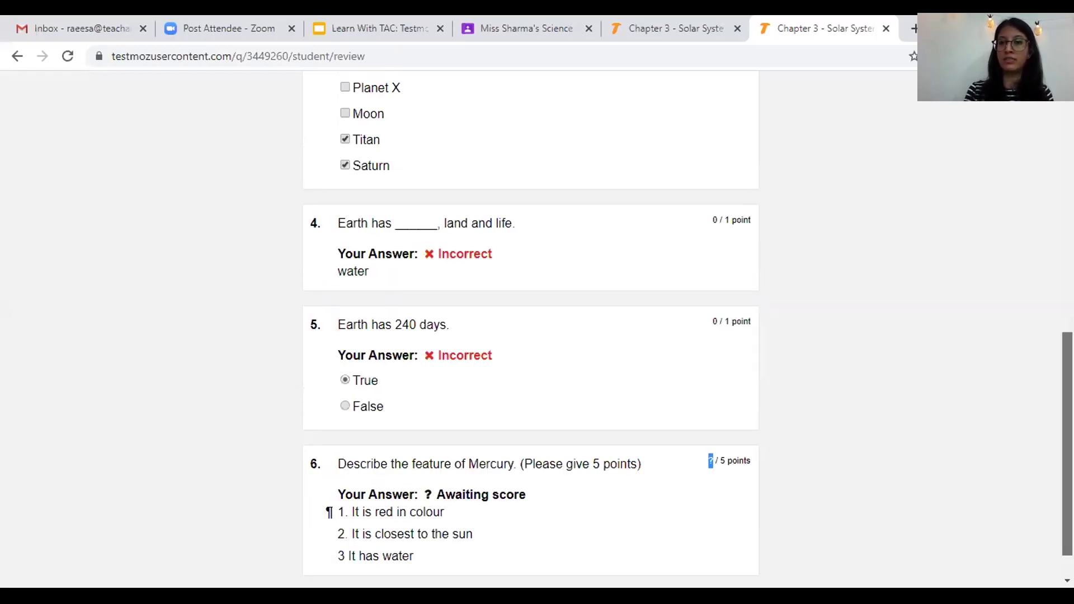
scroll(530, 325, "up", 3)
scroll(733, 120, "up", 8)
scroll(530, 324, "up", 1)
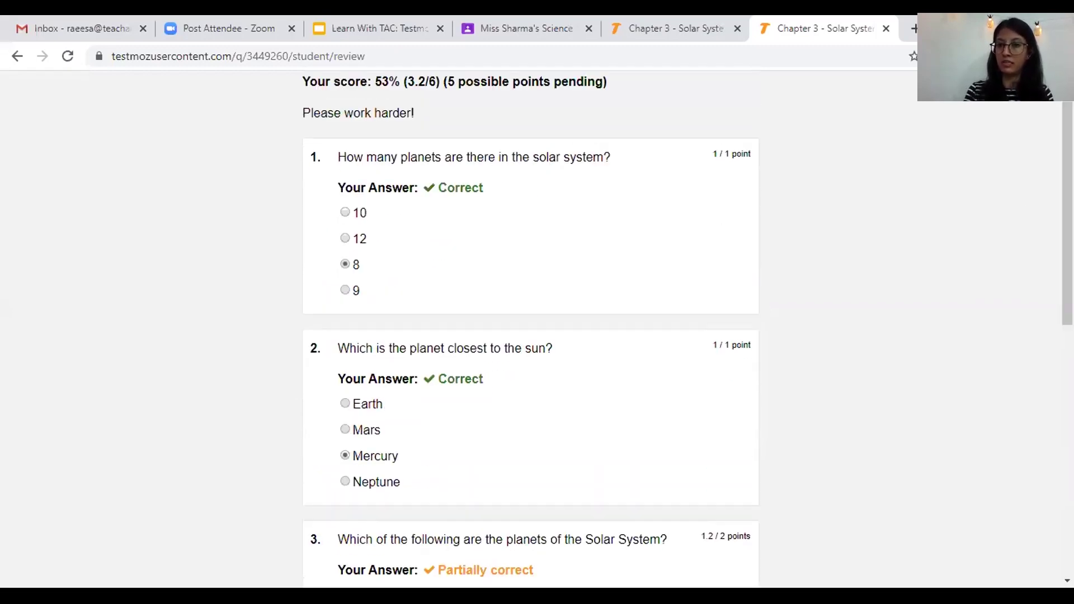
scroll(679, 438, "down", 15)
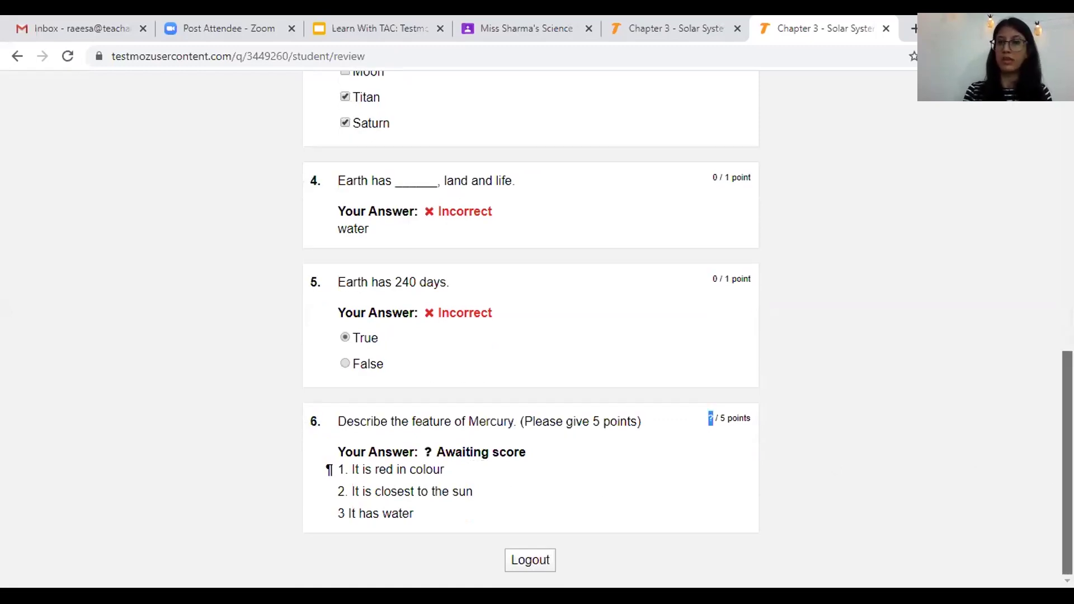
key("Home")
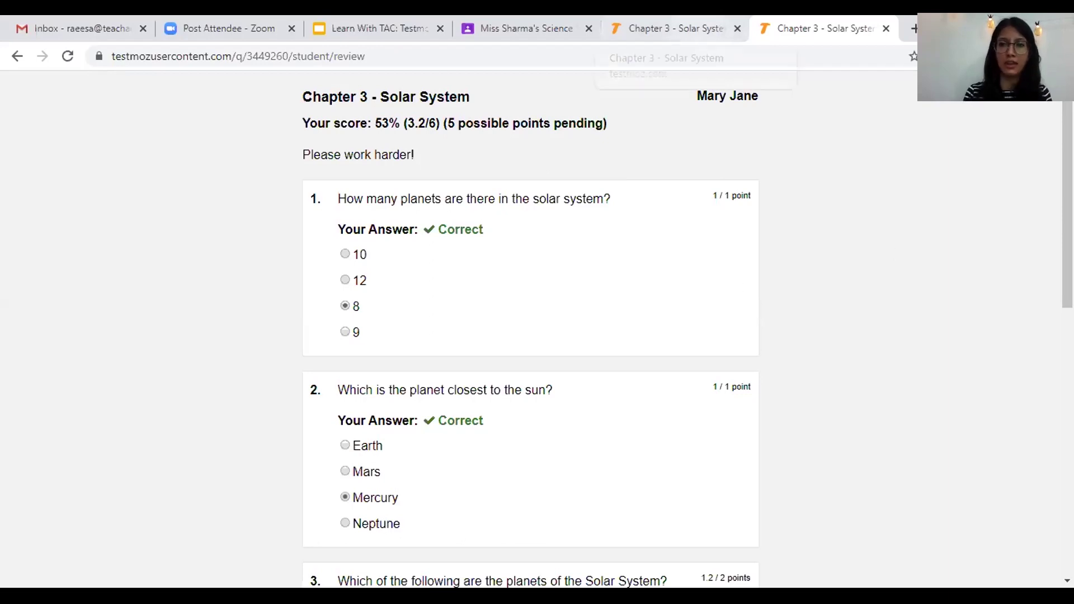
- Scroll through the 53% (3.2/6) review, then switch back to the admin publish tab
left_click_drag(1067, 241, 1067, 507)
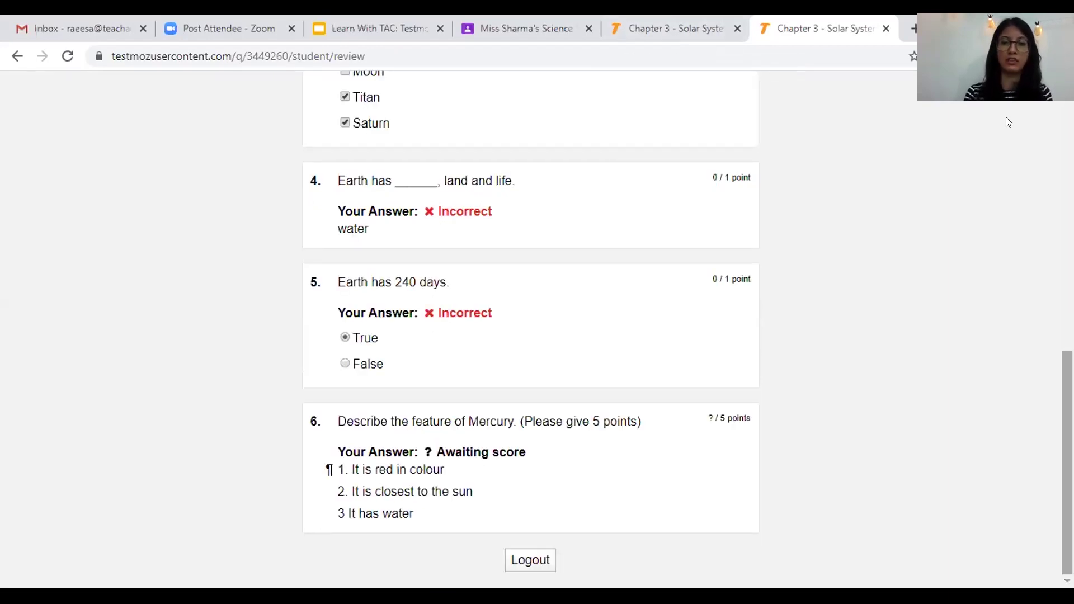
left_click_drag(1067, 462, 1067, 195)
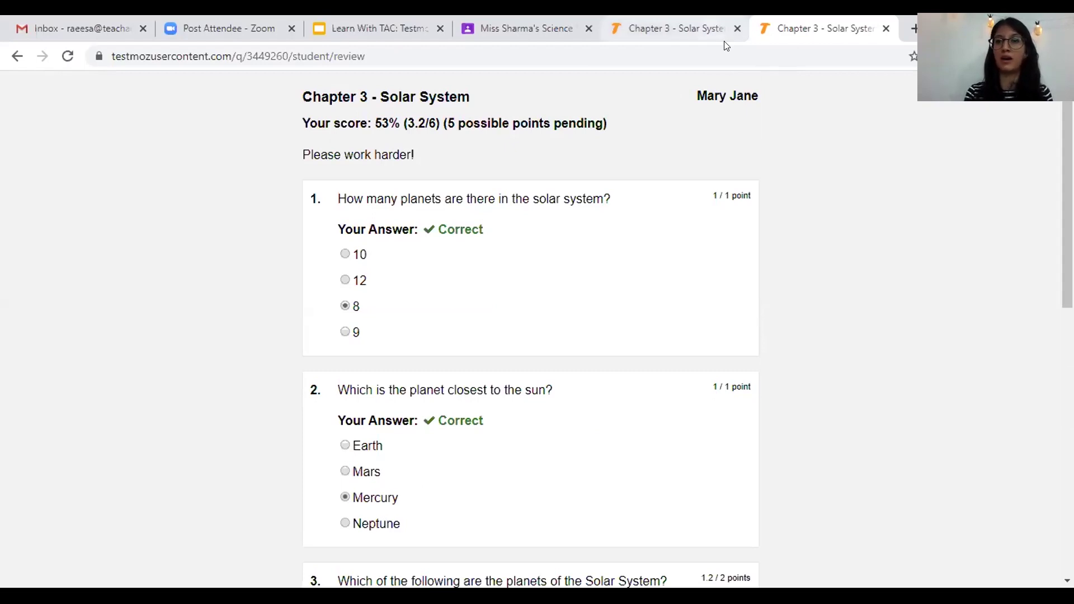
left_click(724, 43)
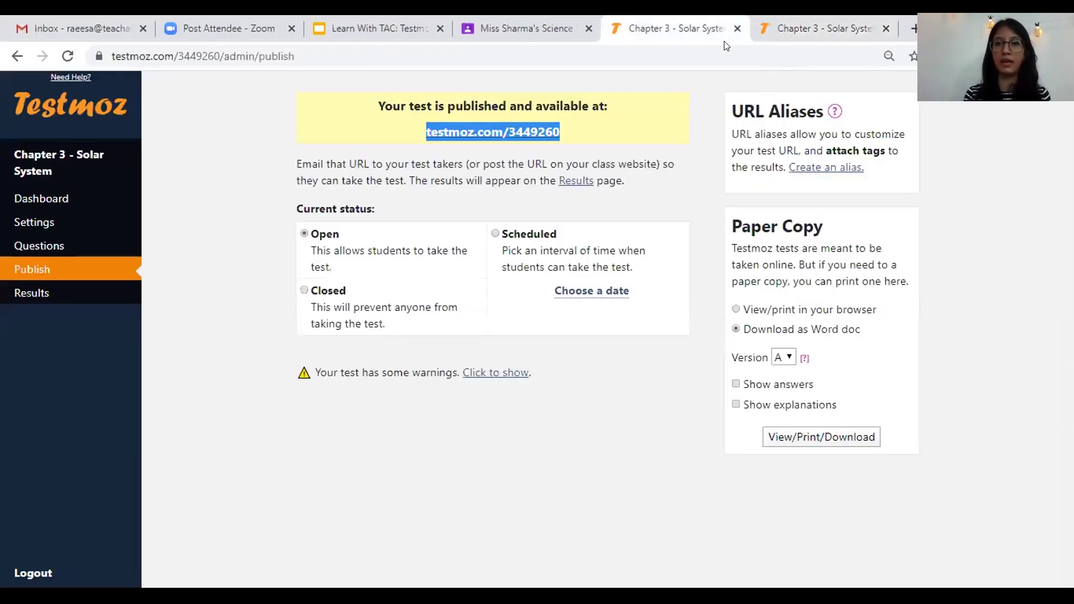
- Close the student preview and open the Results page listing 2 responses at 77% average
left_click(885, 28)
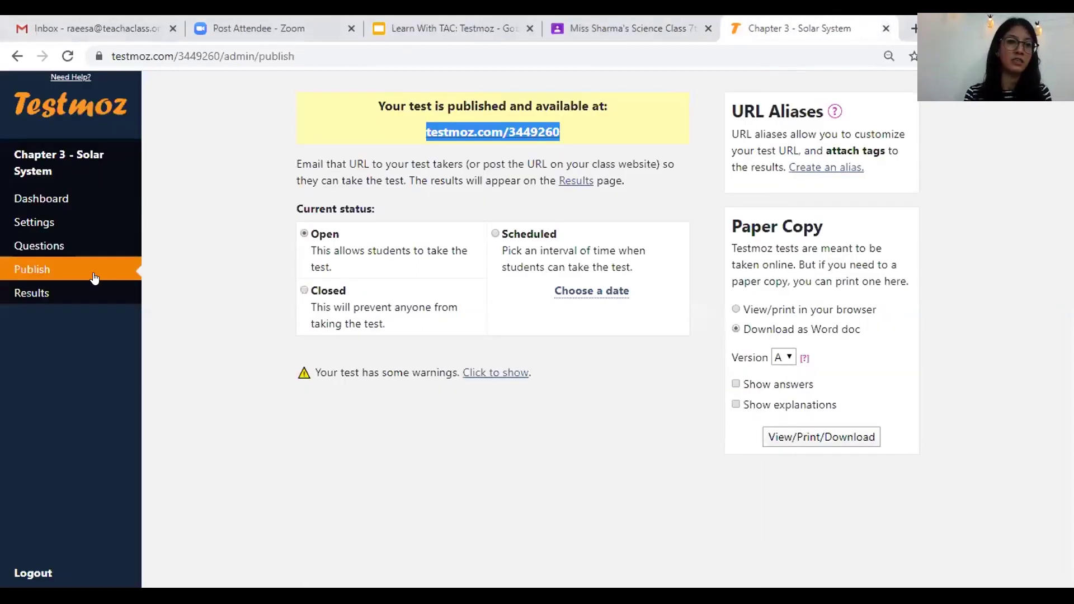
left_click(32, 295)
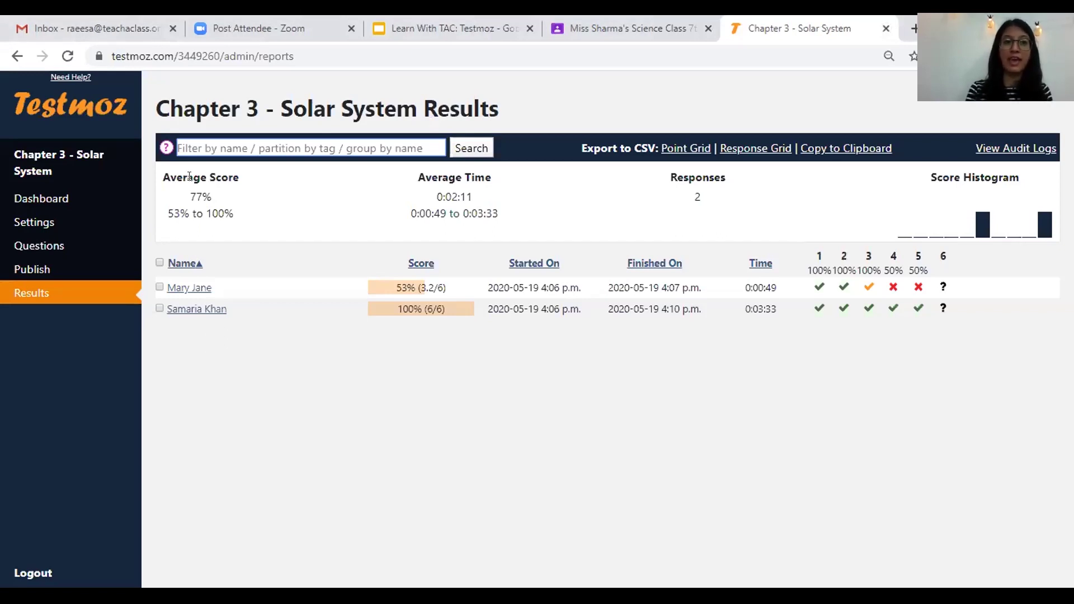
- Point out the 77% average, average time and response count, then open the first student's report
left_click_drag(183, 177, 227, 178)
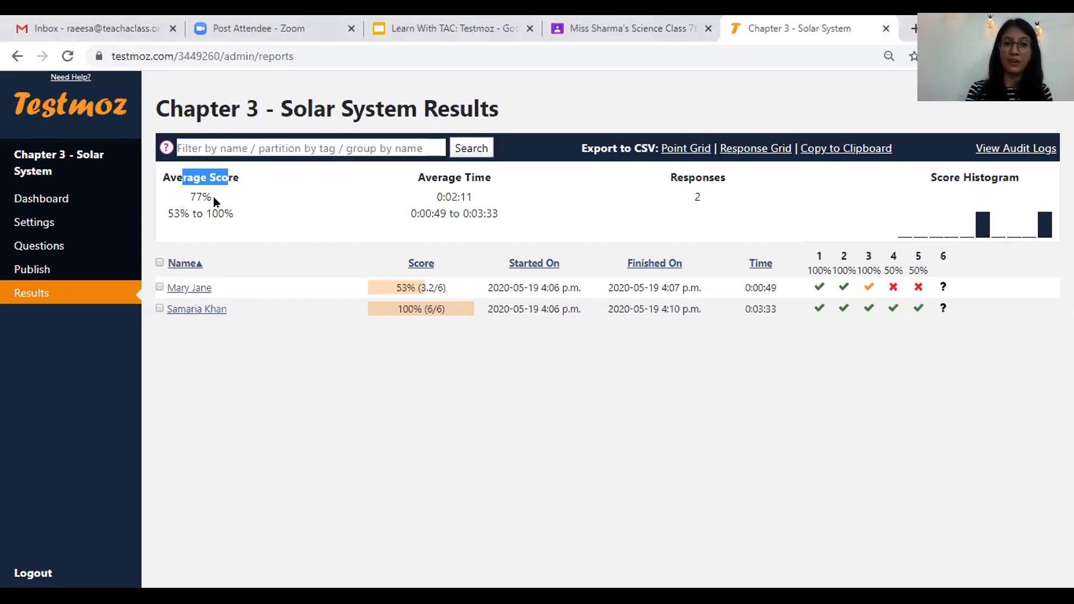
left_click_drag(190, 197, 213, 197)
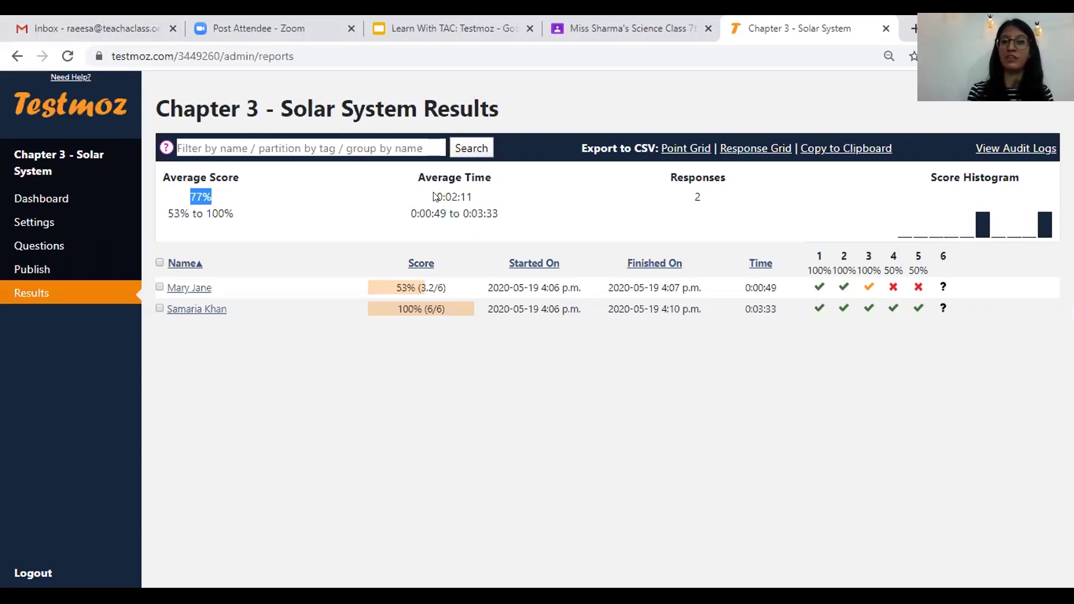
left_click_drag(437, 197, 474, 197)
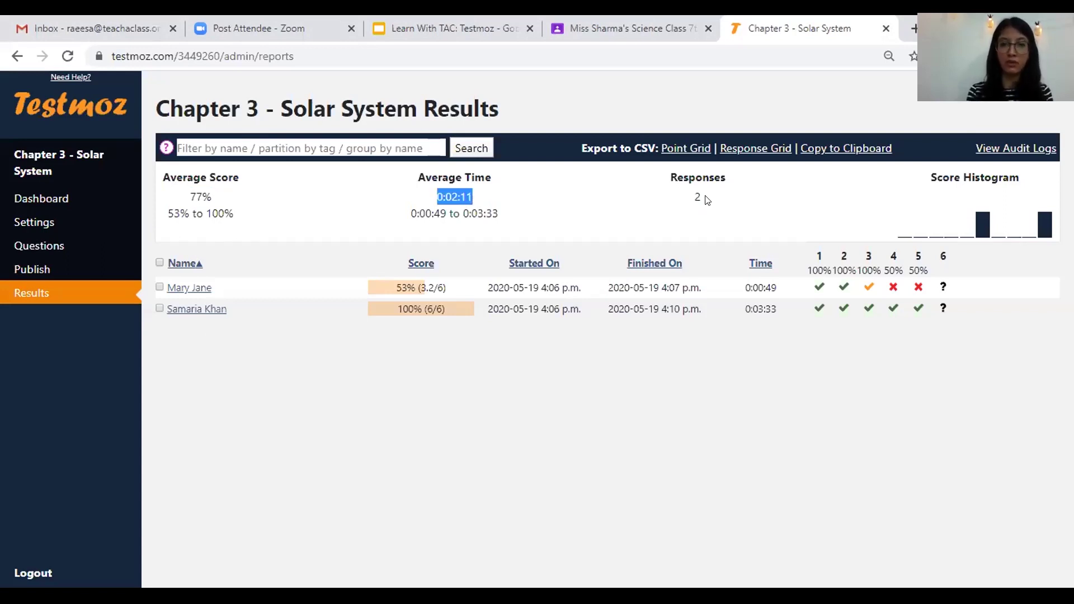
left_click_drag(708, 200, 693, 196)
left_click(160, 273)
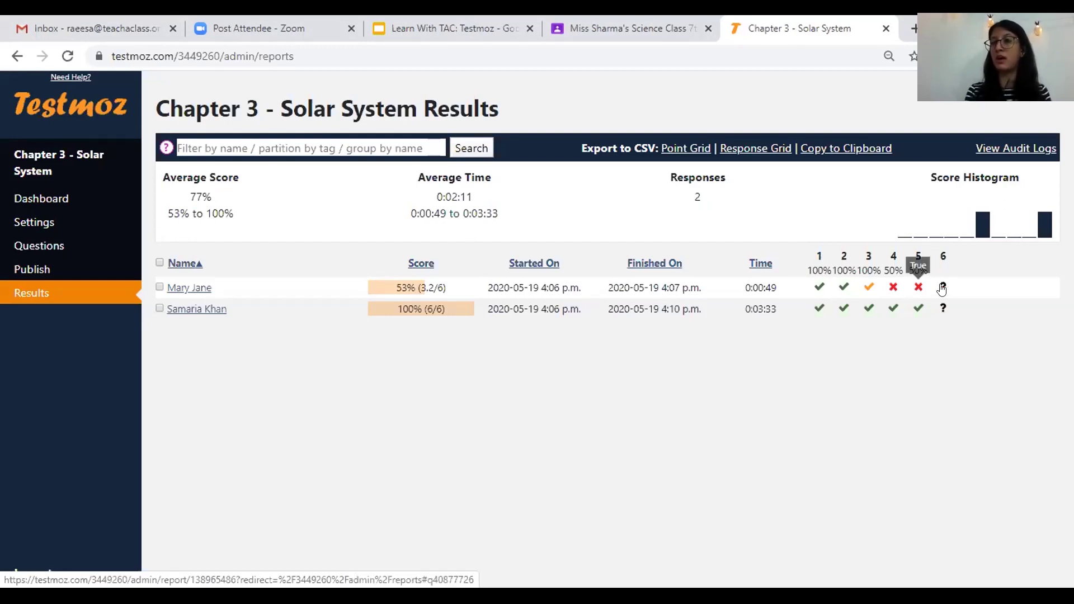
mouse_move(941, 287)
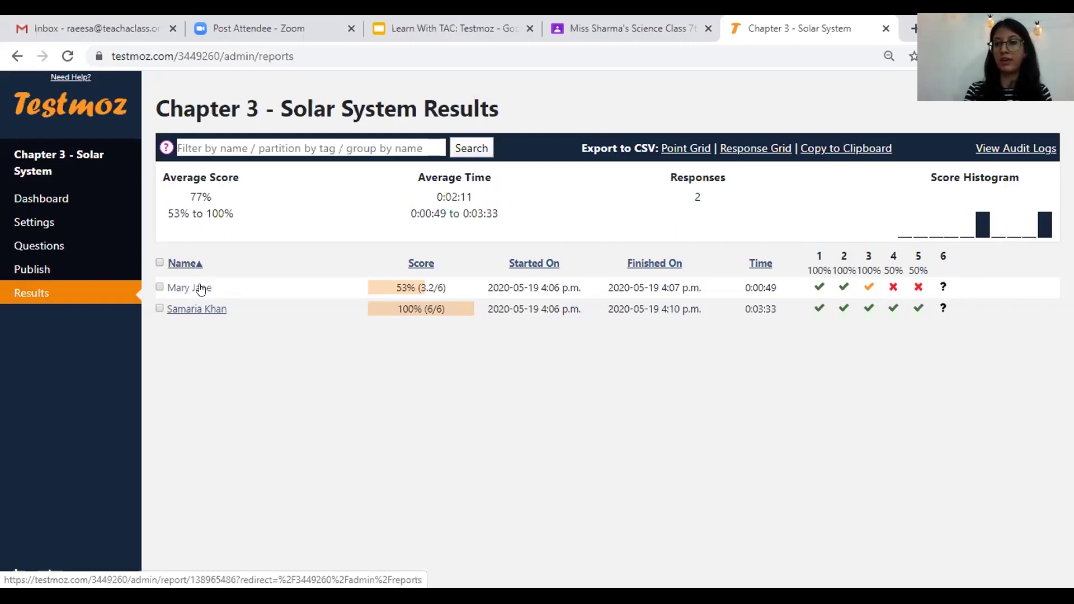
left_click(940, 288)
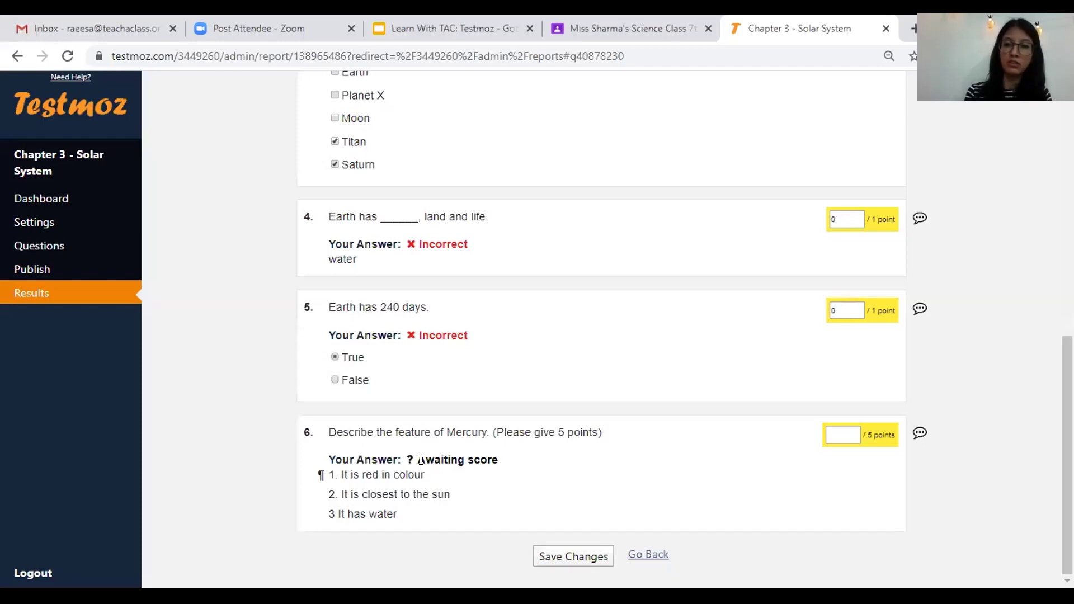
- Give question 6 2 points and lower question 3's score from 1.2 to 1
left_click(838, 430)
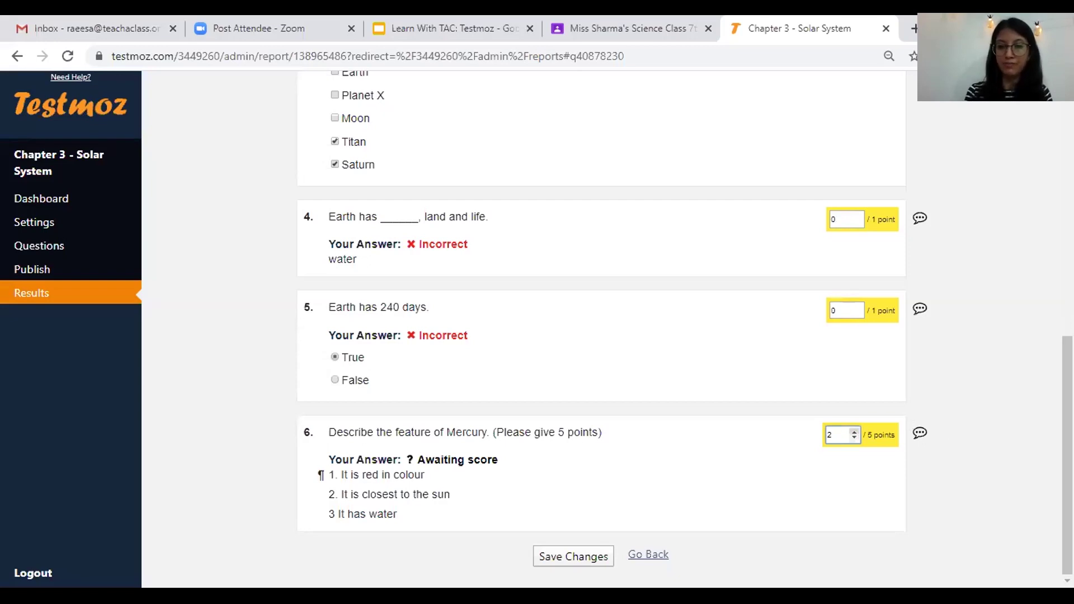
scroll(585, 402, "up", 1)
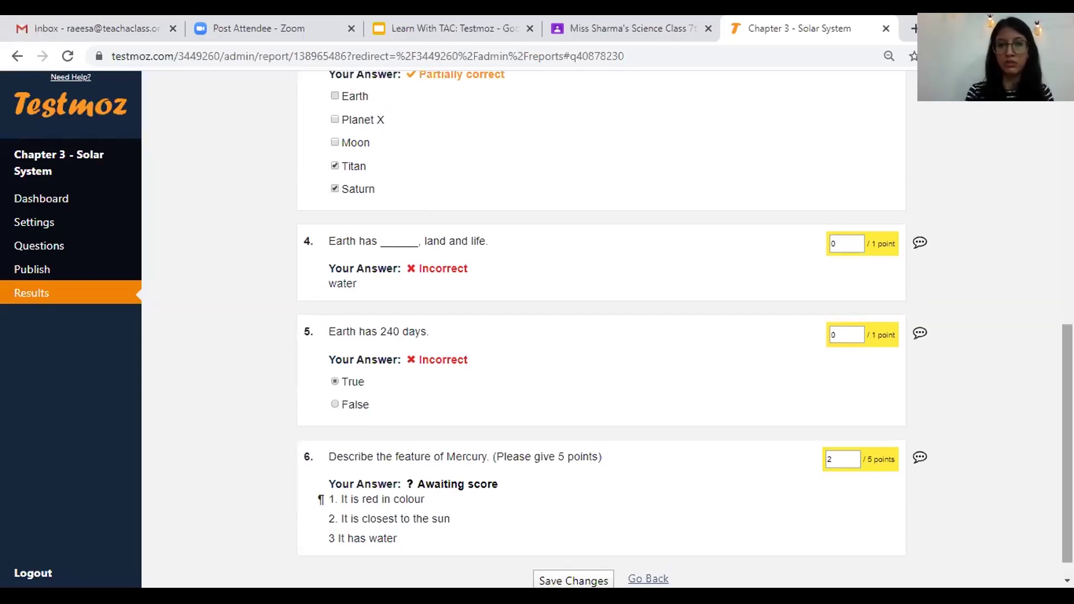
scroll(601, 330, "up", 6)
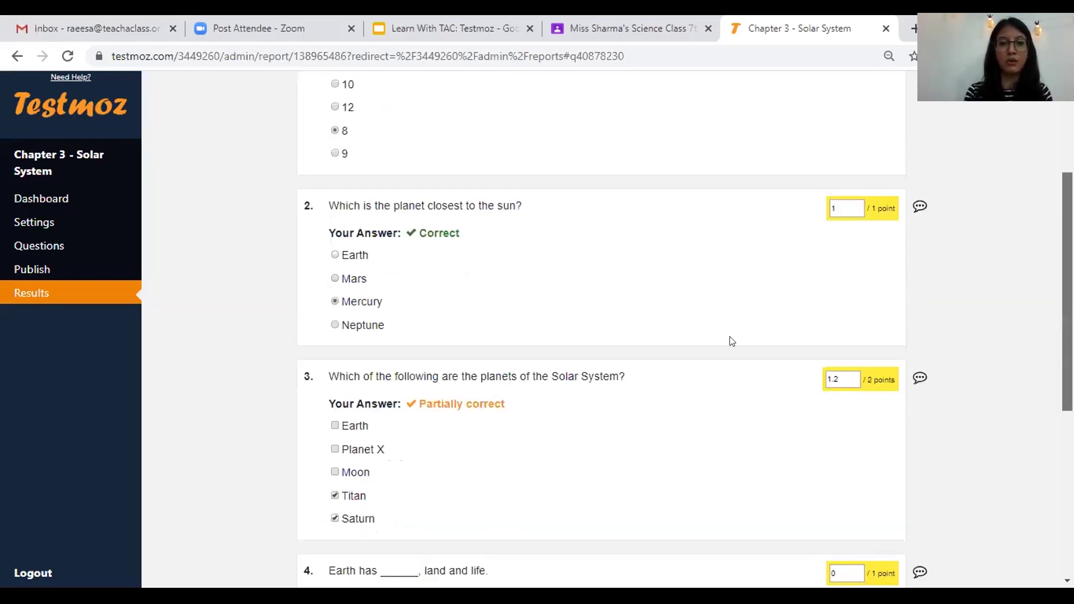
scroll(847, 325, "down", 1)
left_click(838, 325)
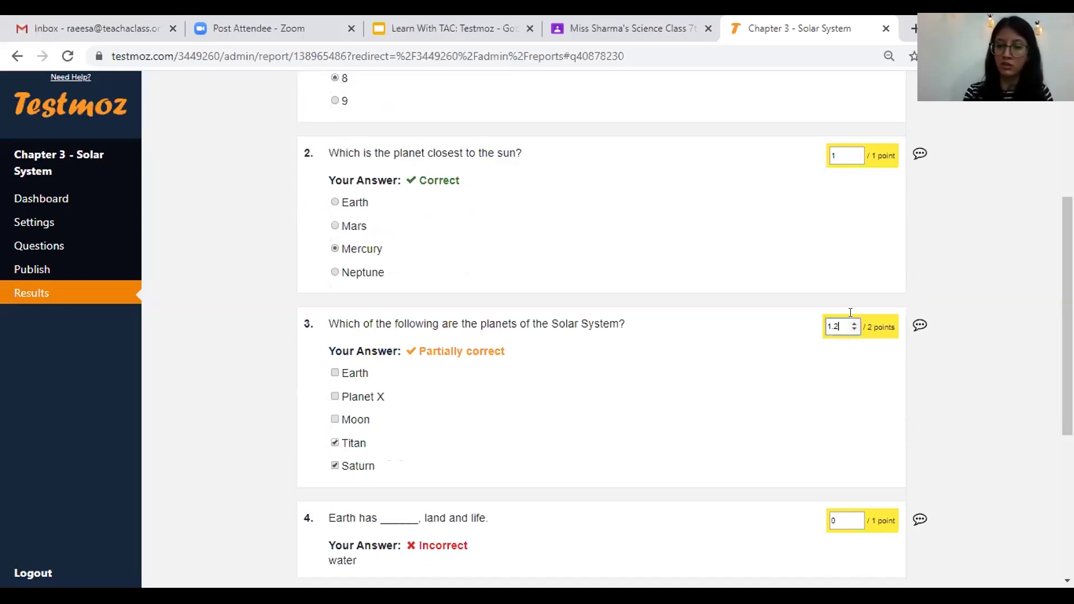
key("BackSpace")
key("BackSpace")
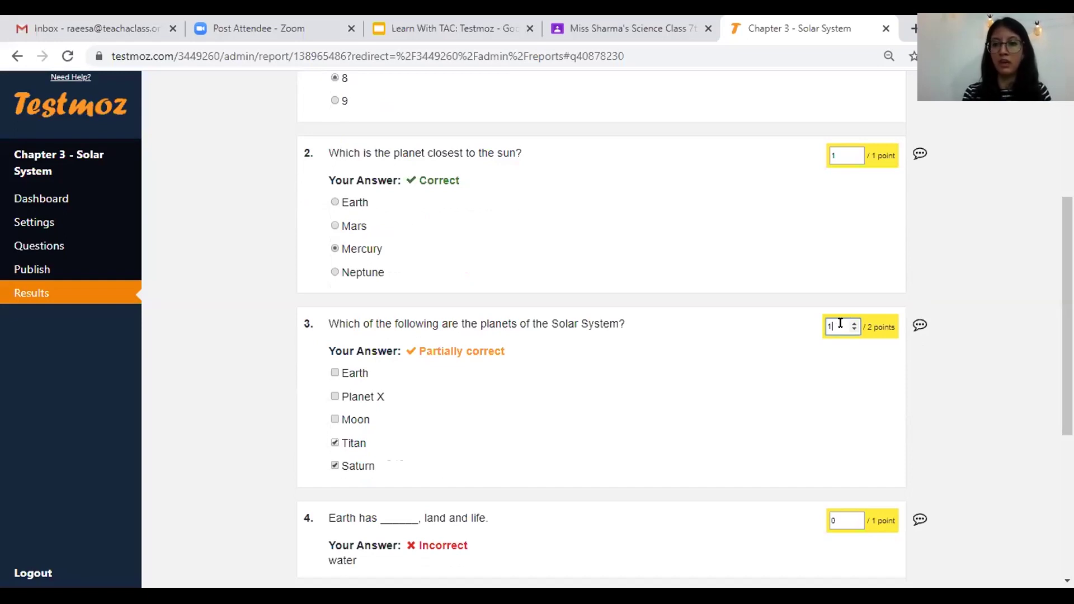
left_click(951, 345)
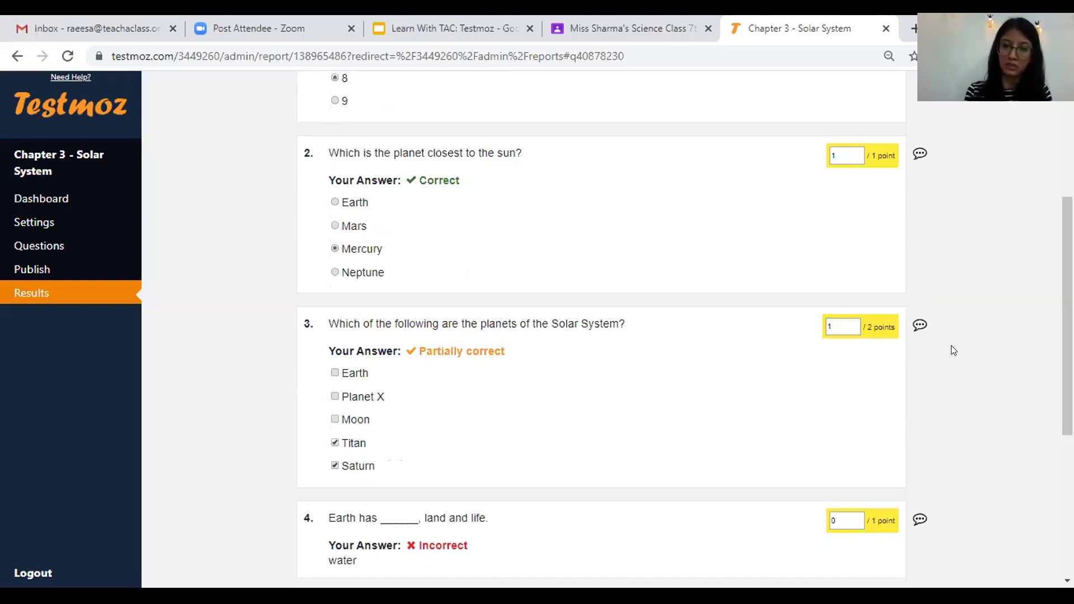
- Keep question 4 at 0 points and save the grade changes
scroll(601, 330, "down", 3)
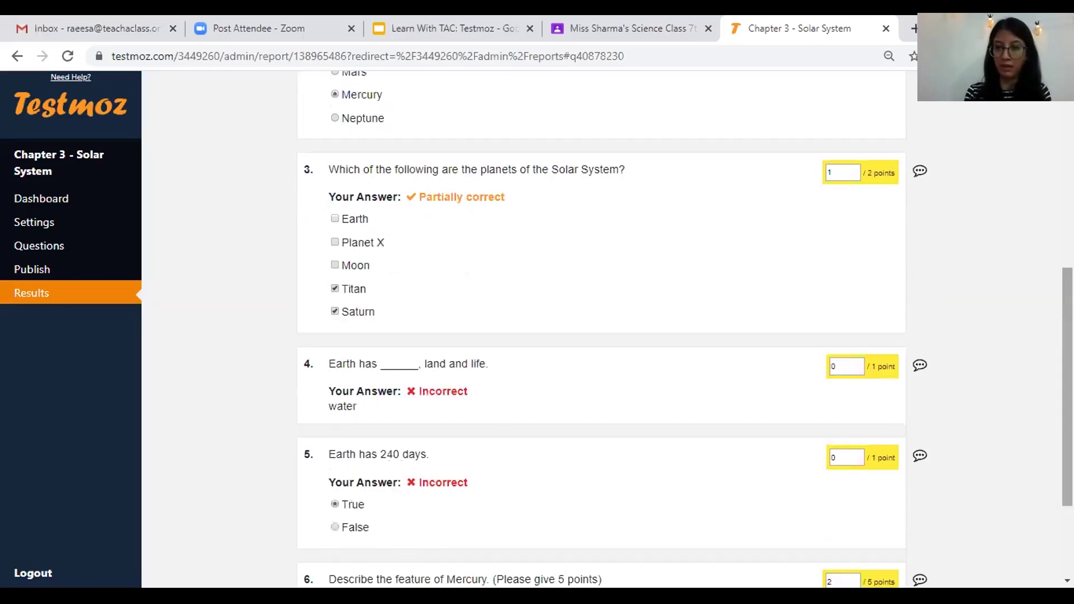
scroll(601, 330, "down", 1)
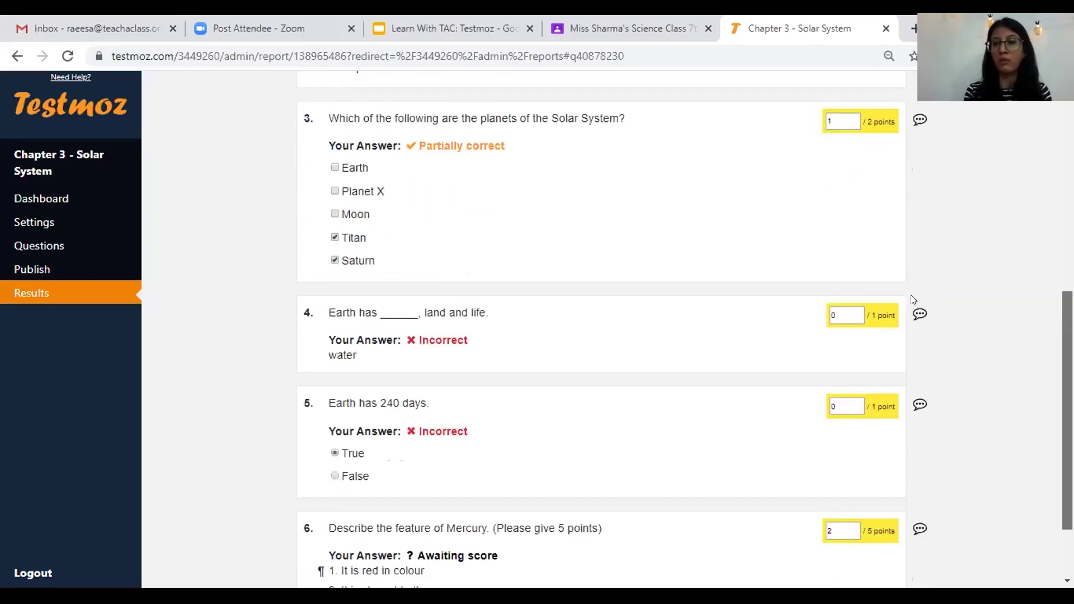
scroll(912, 301, "down", 1)
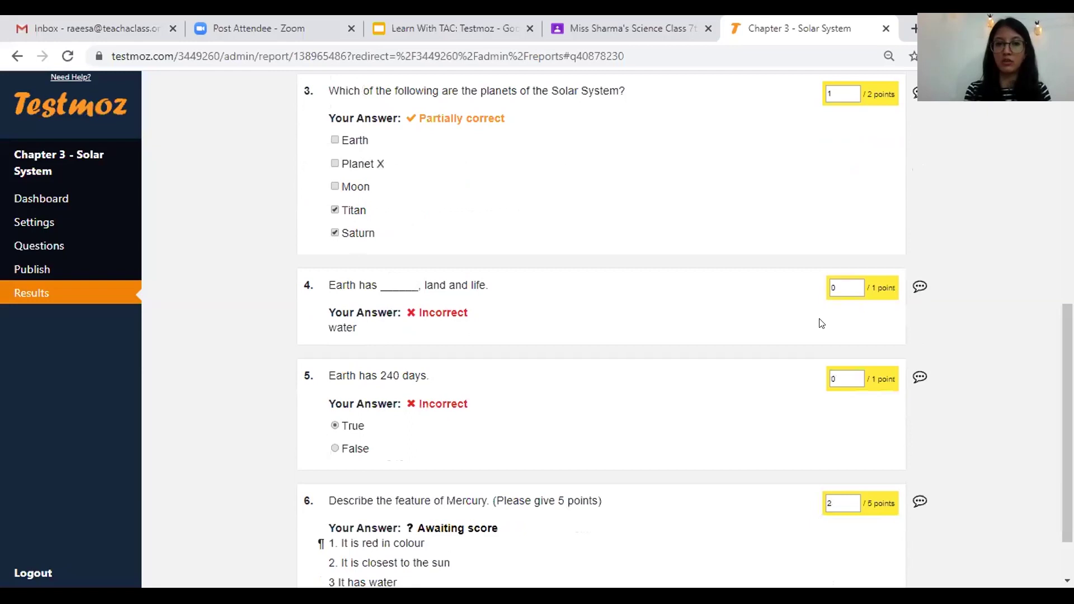
left_click(837, 286)
key("BackSpace")
type("1")
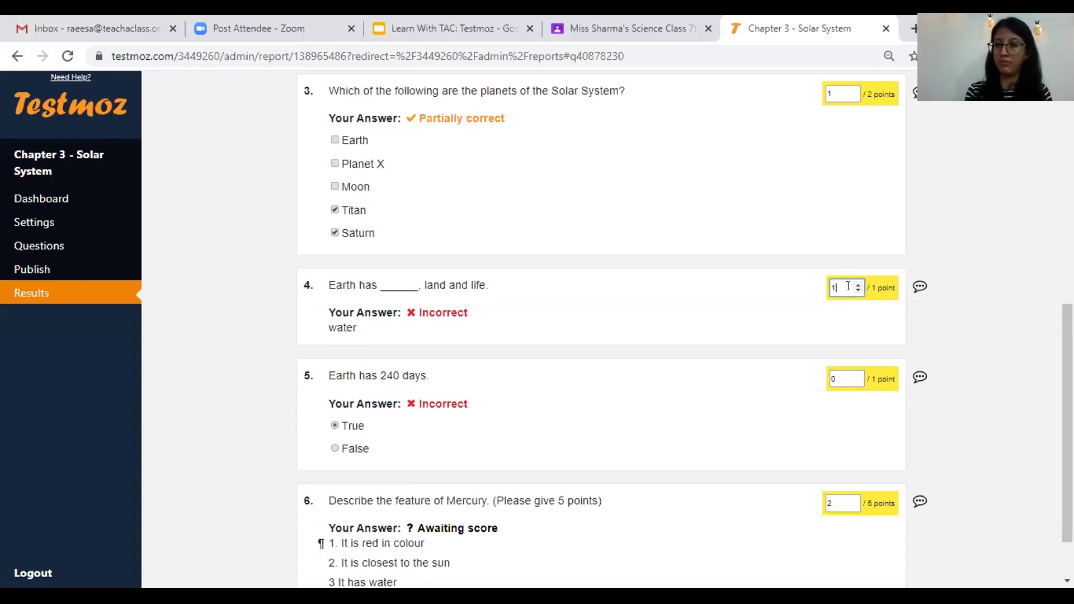
key("BackSpace")
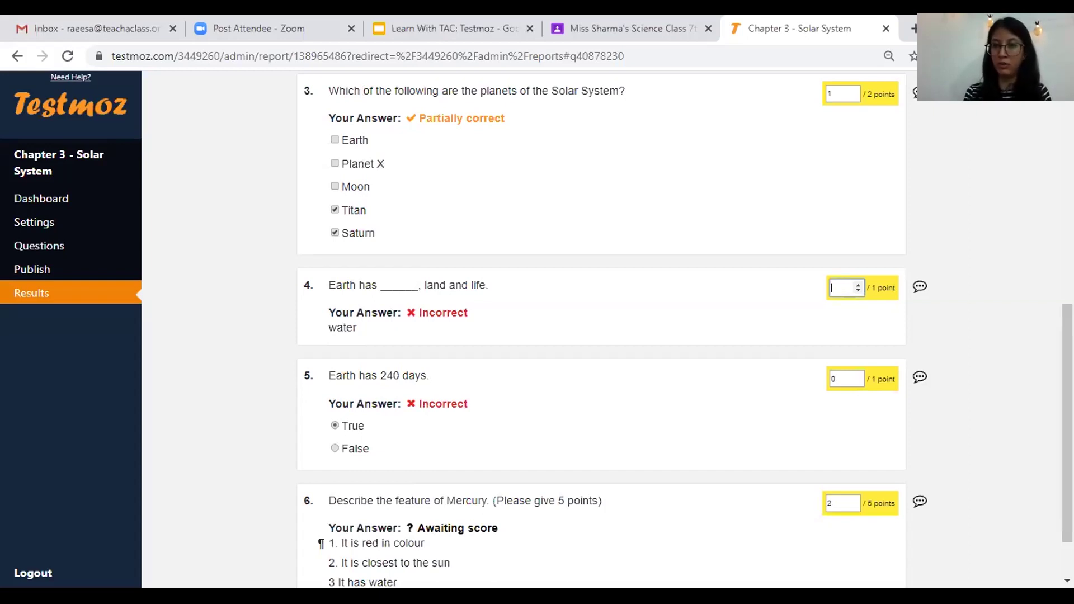
type("0")
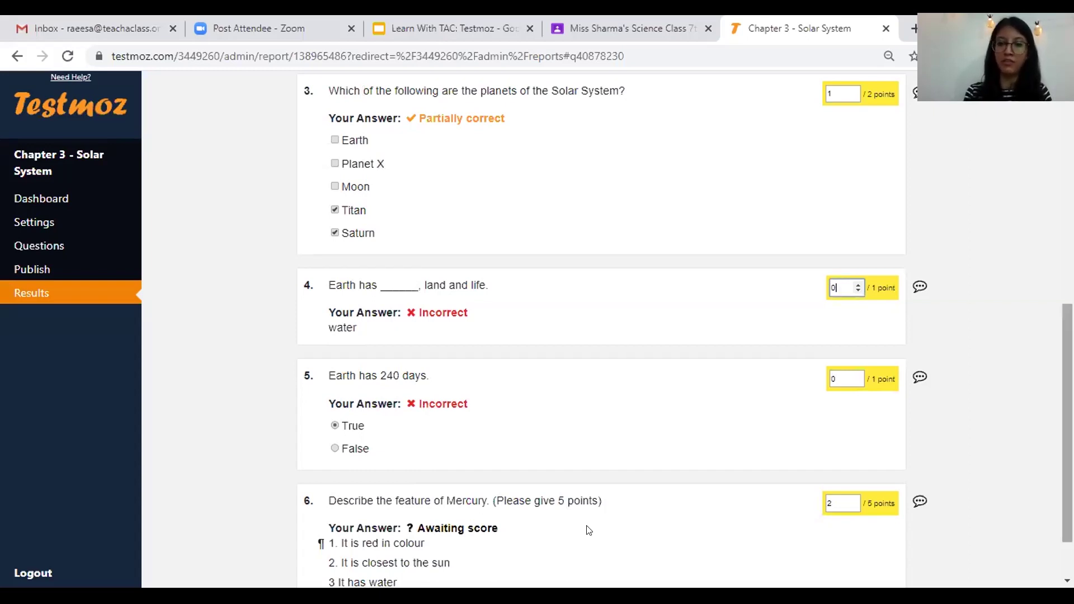
scroll(587, 530, "down", 2)
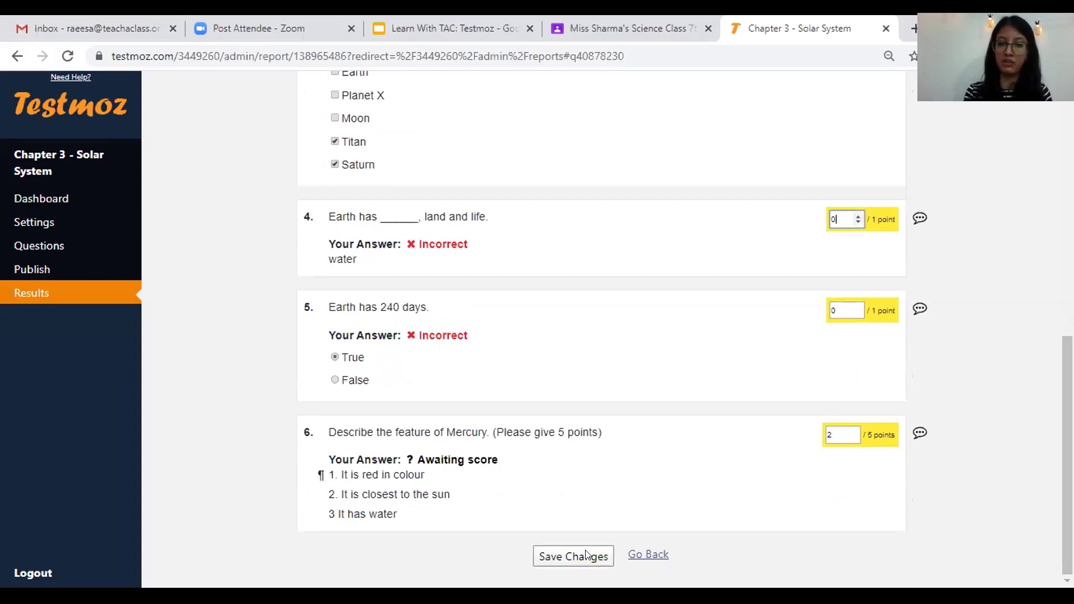
left_click(587, 555)
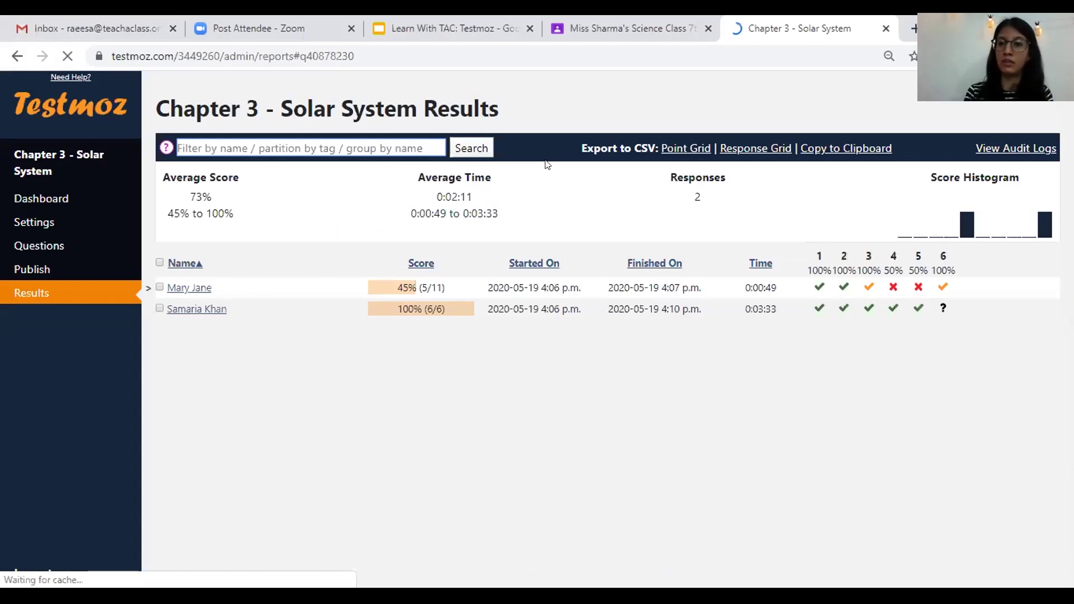
- Check the regraded 45% (5/11) score and the per-question percentages on the Results page
mouse_move(951, 280)
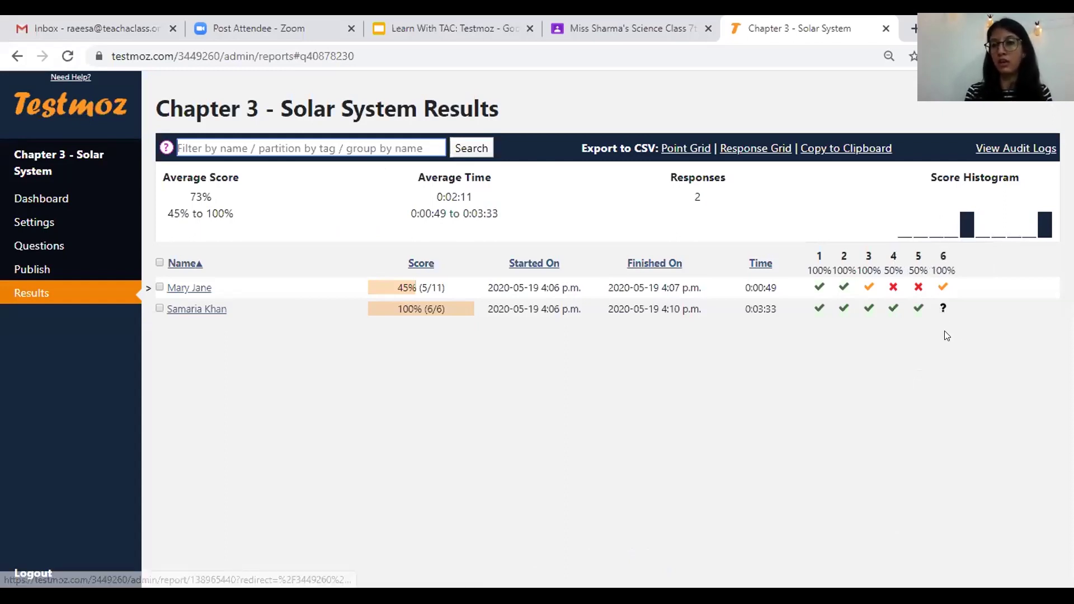
mouse_move(946, 329)
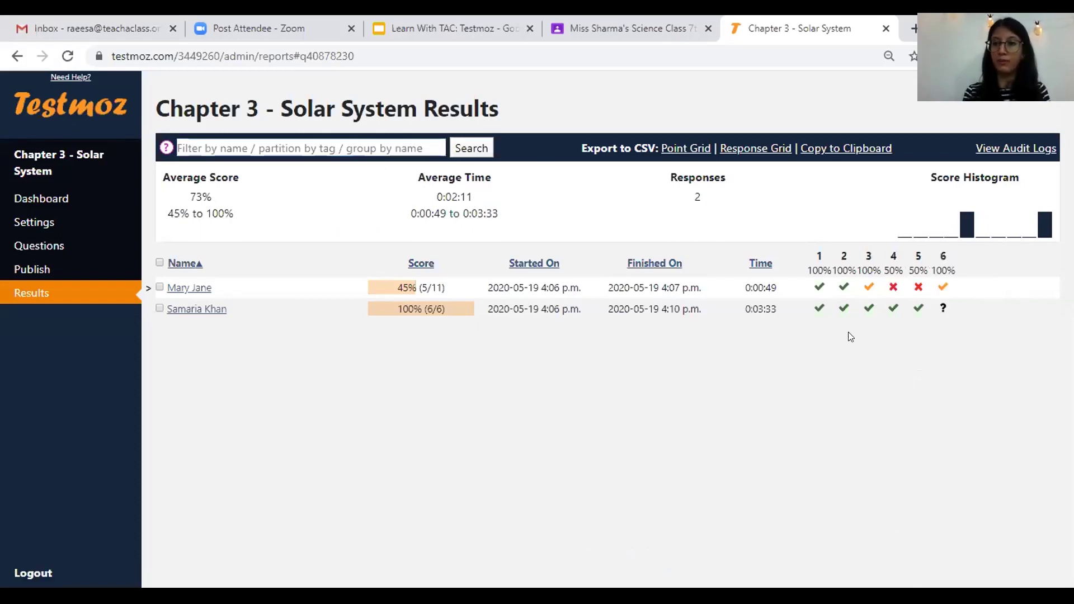
left_click_drag(809, 270, 954, 270)
- Log in to the Chapter 2 - Universe admin with its password and open the publish page
left_click(895, 362)
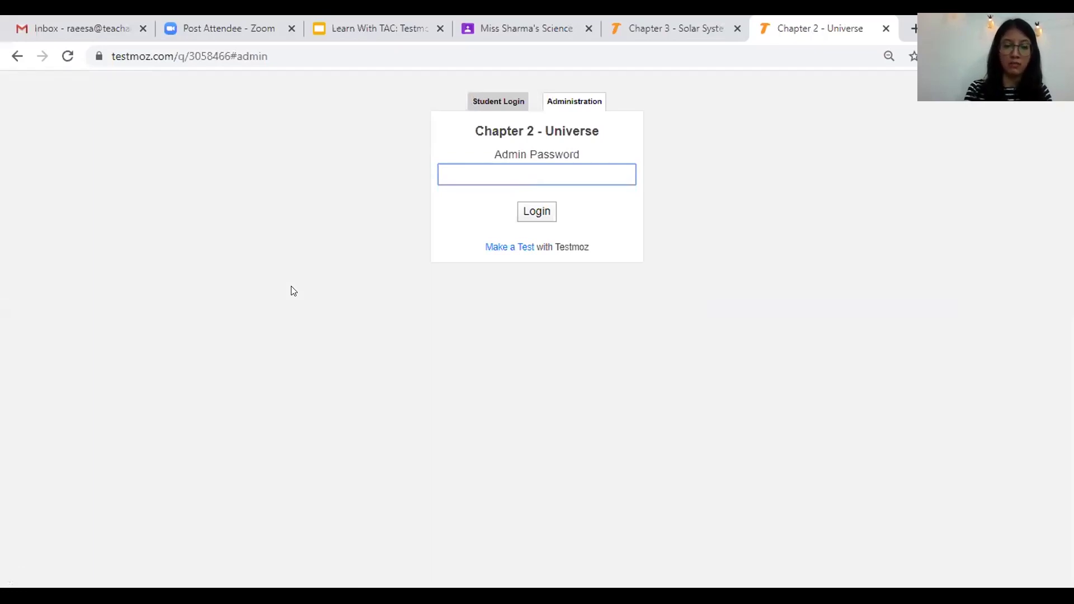
type("********")
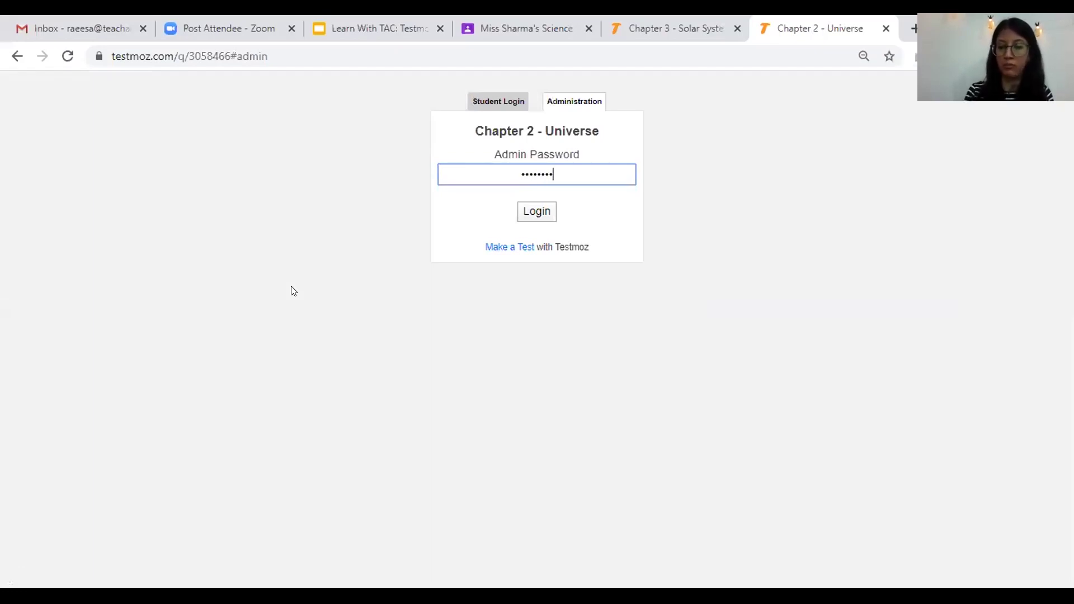
type("***")
left_click(532, 221)
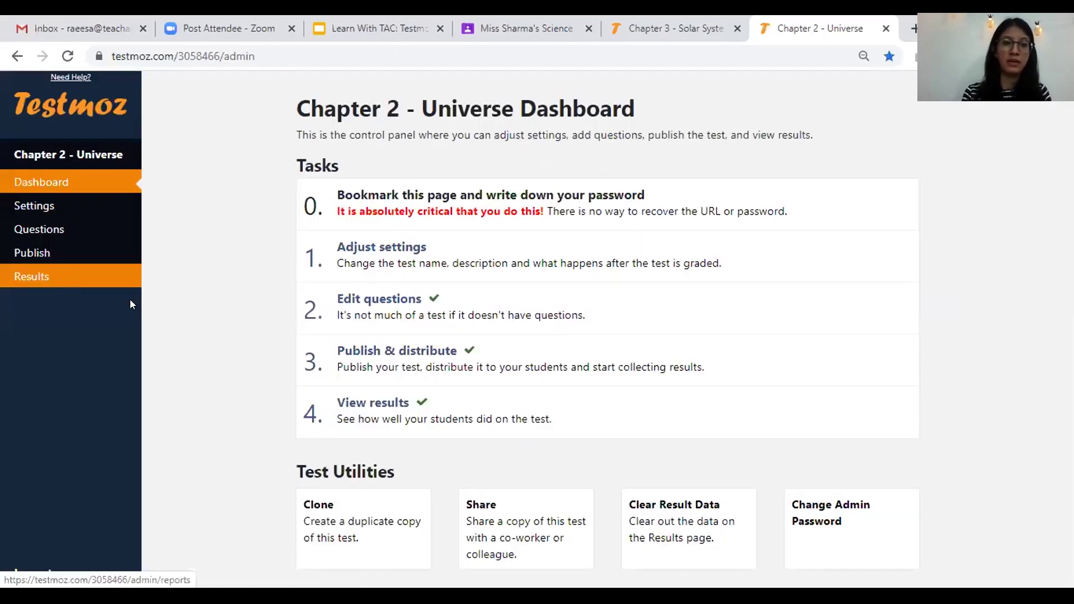
left_click(50, 253)
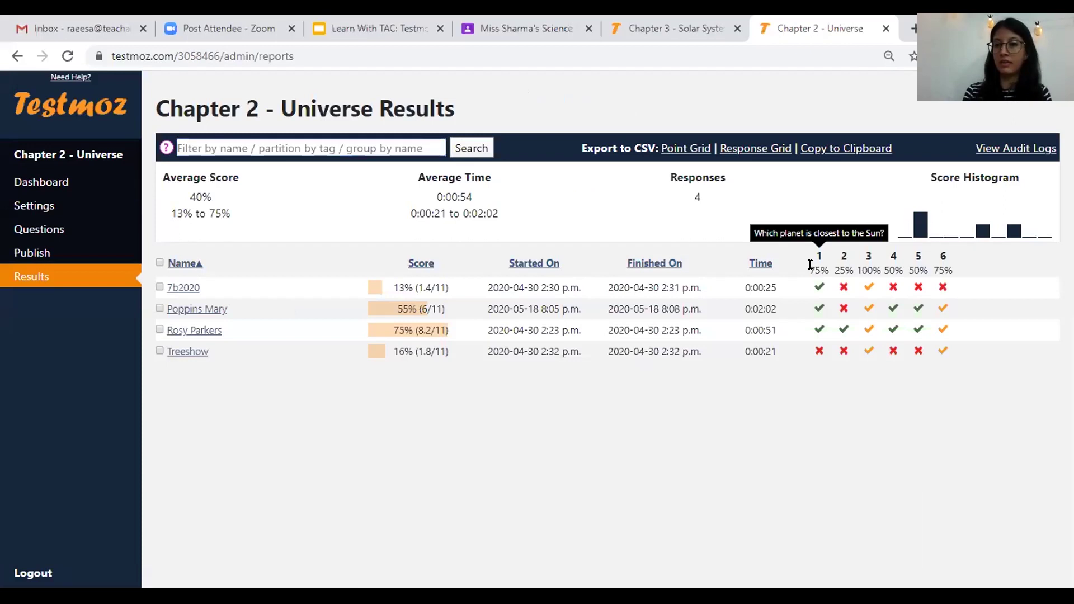
left_click_drag(938, 267, 952, 274)
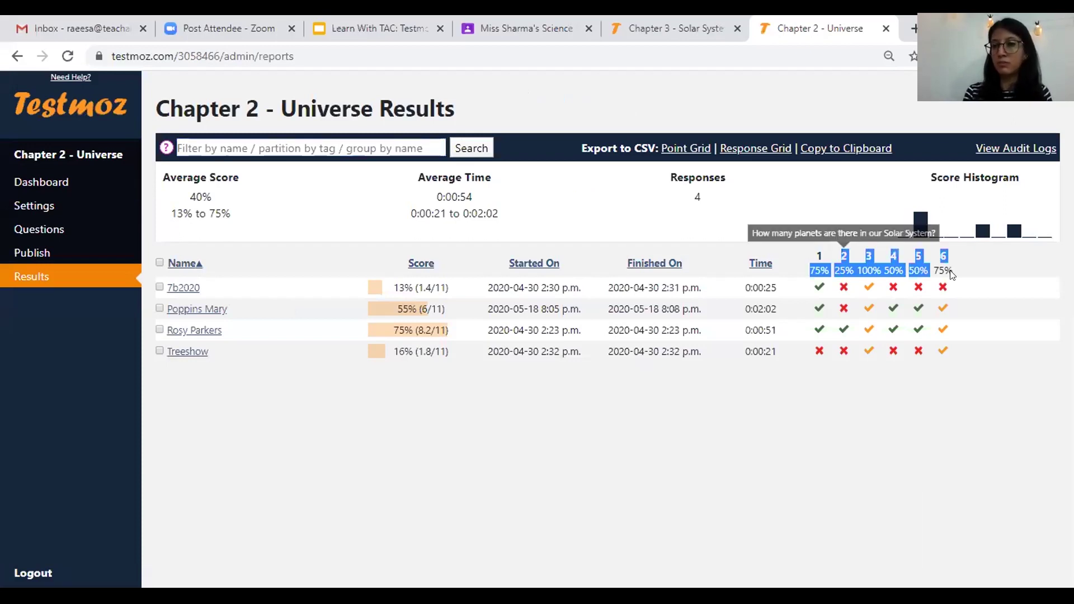
left_click_drag(818, 265, 818, 267)
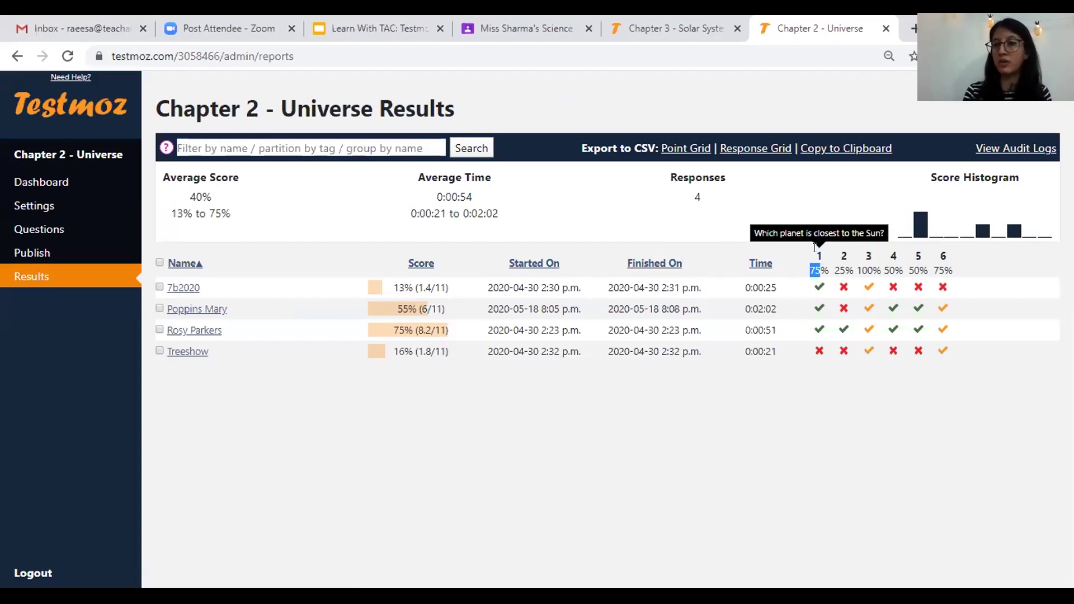
left_click_drag(816, 259, 834, 271)
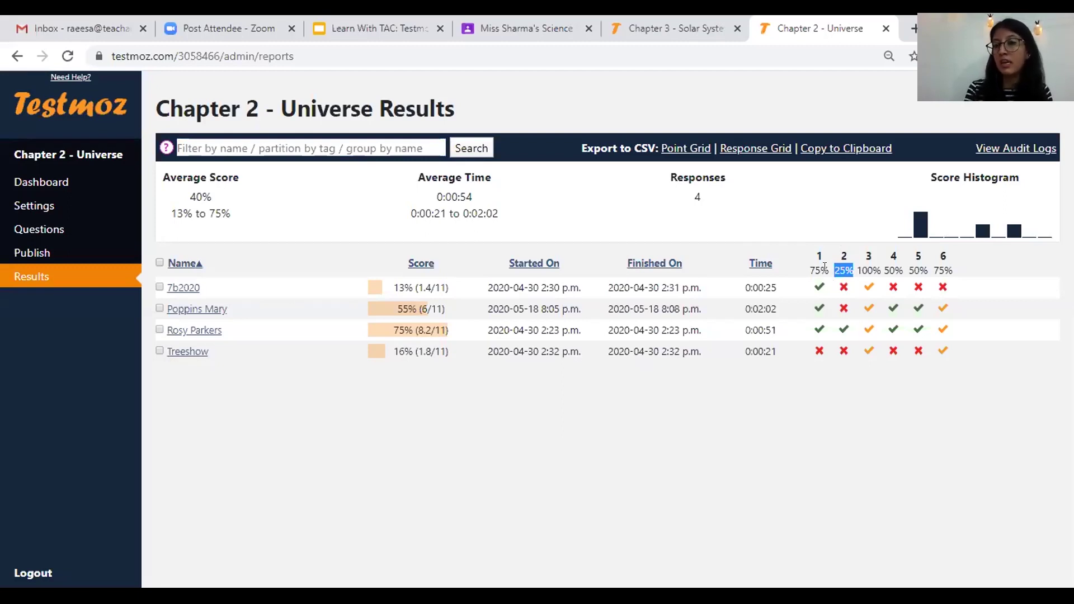
left_click_drag(815, 269, 950, 270)
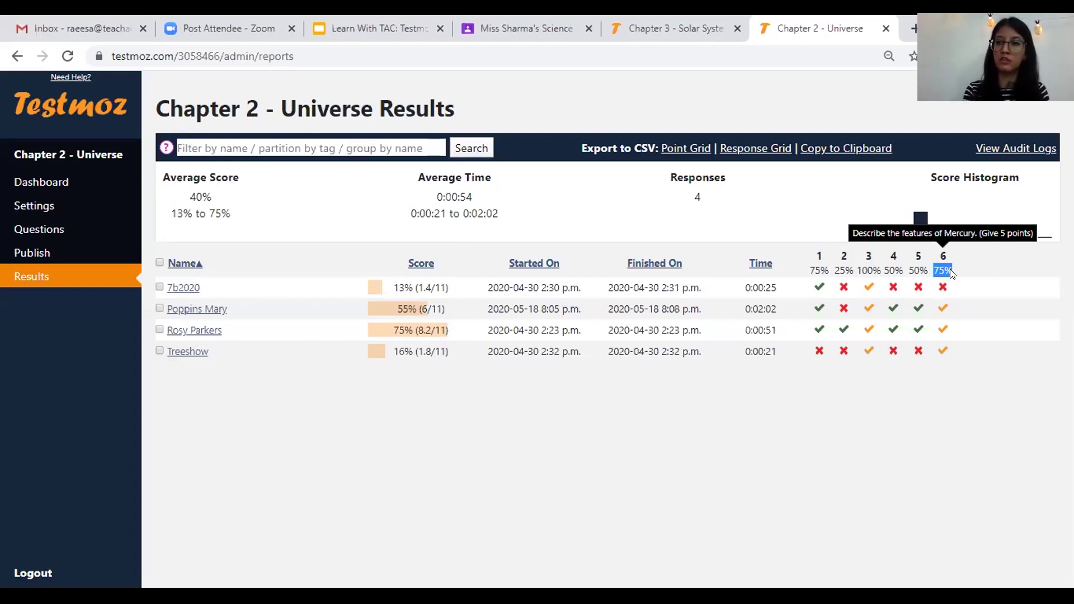
left_click(951, 269)
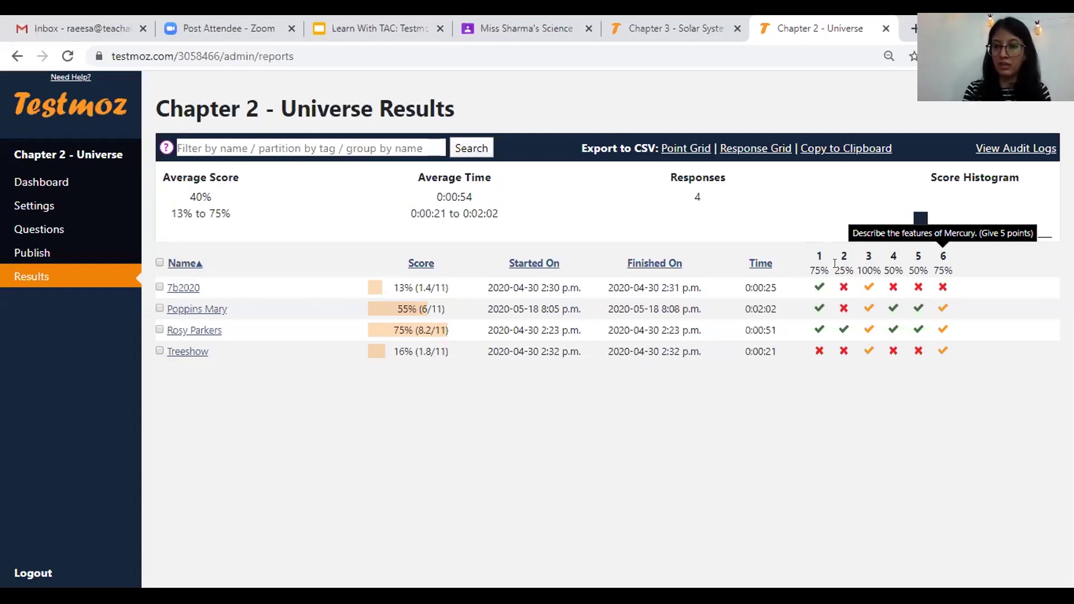
mouse_move(835, 265)
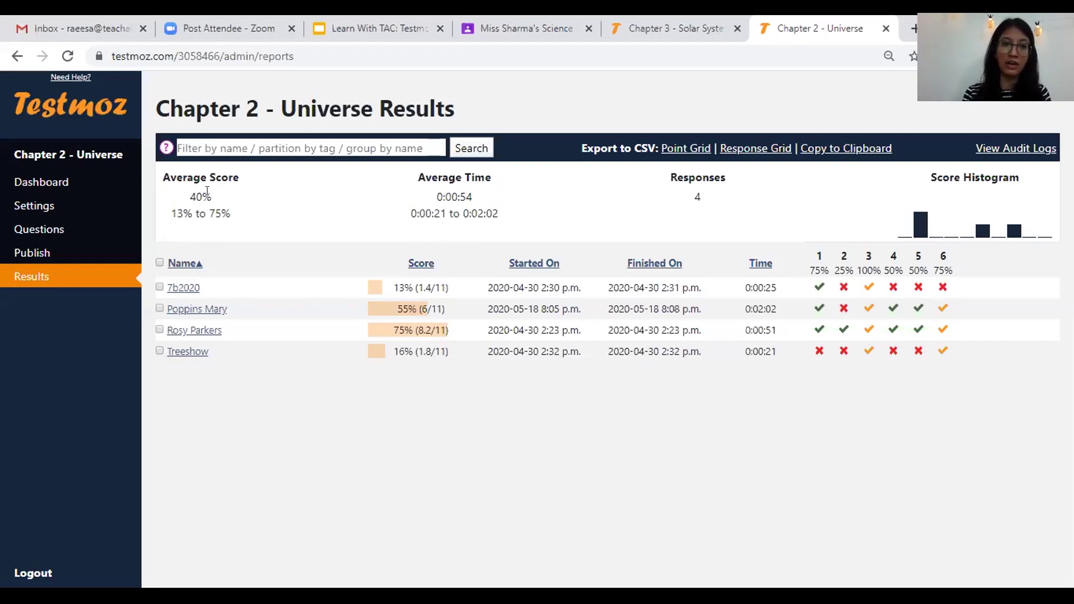
left_click_drag(422, 197, 471, 197)
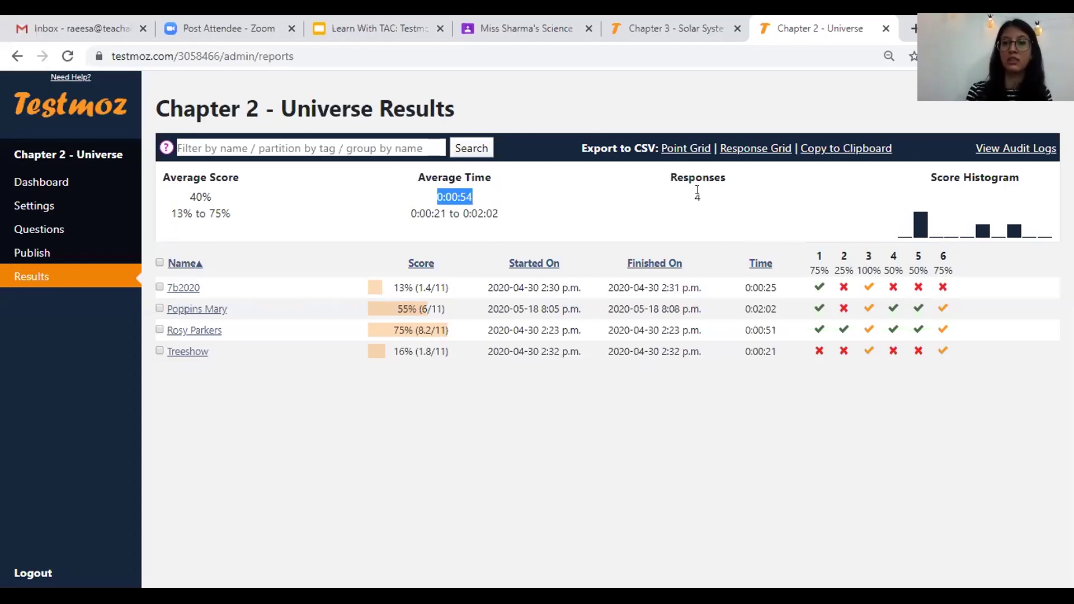
left_click(780, 417)
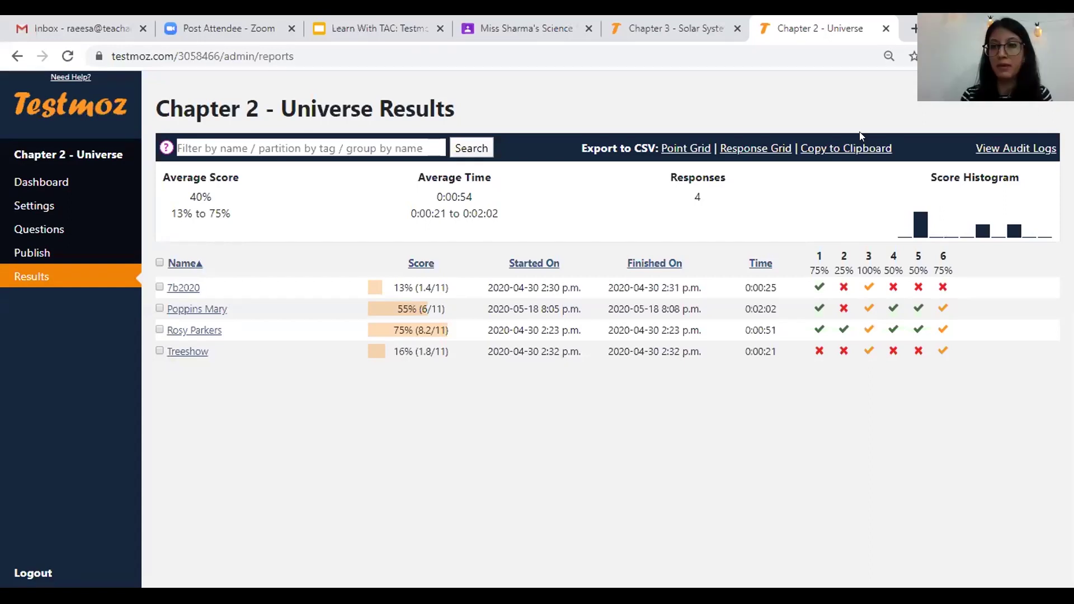
left_click(686, 148)
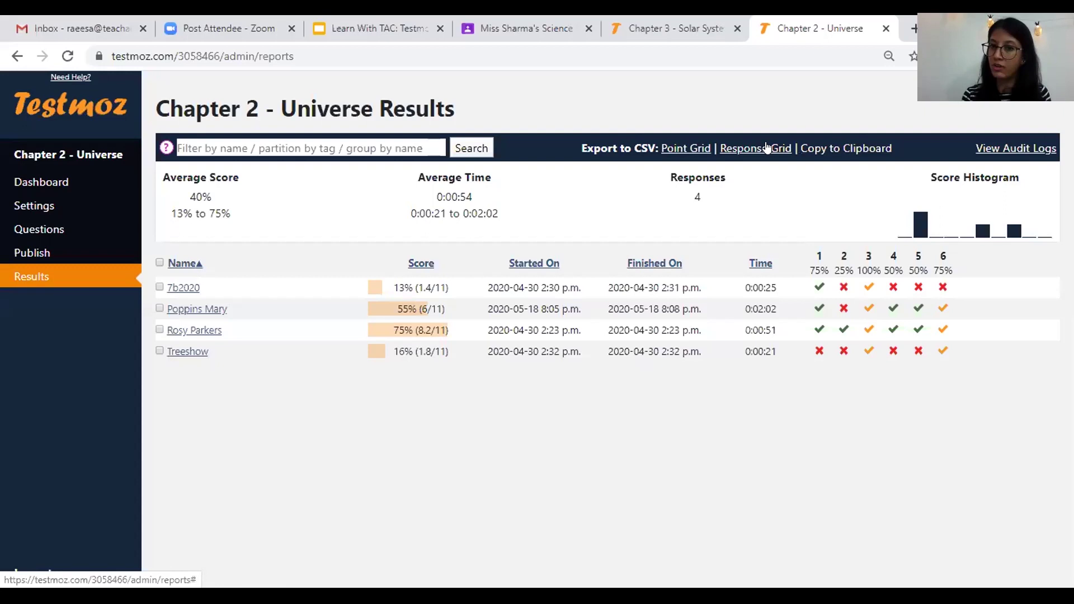
- Save the Point Grid CSV export as quiz_3058466.csv and open it from the download bar
left_click(675, 149)
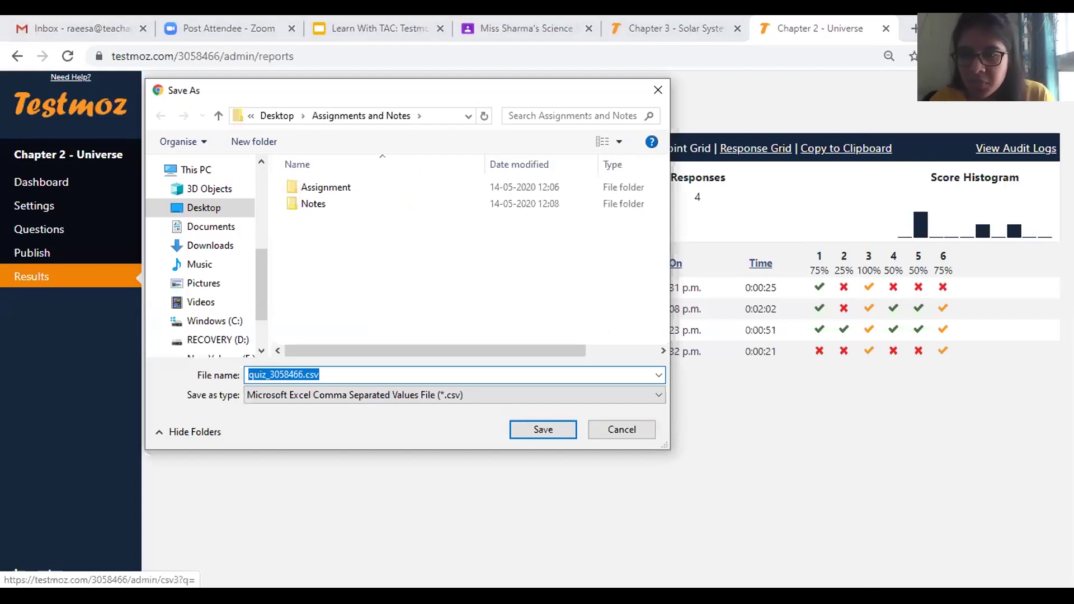
key("Return")
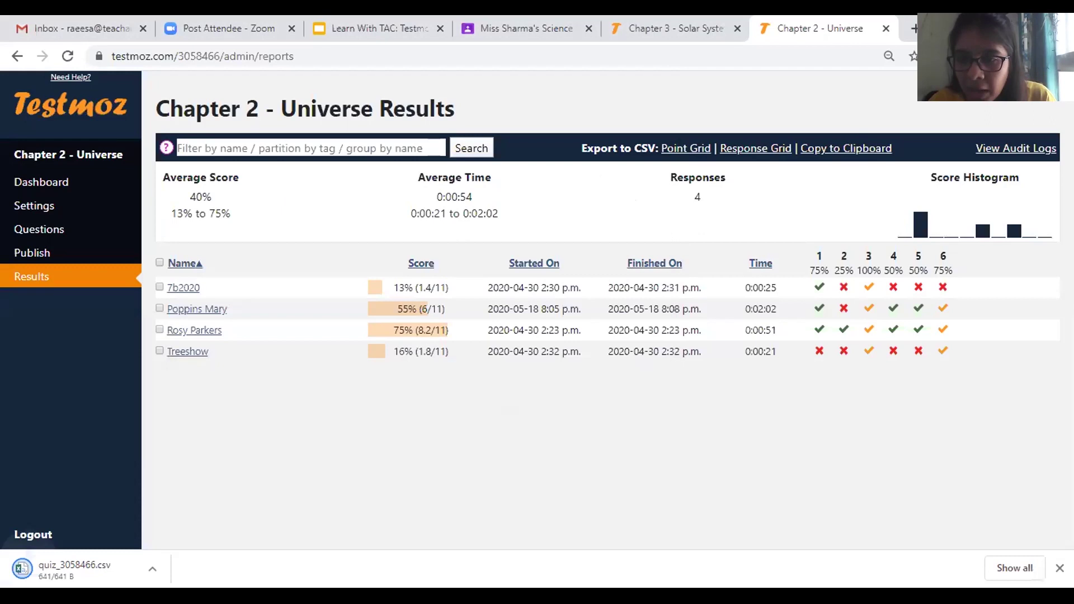
left_click(84, 569)
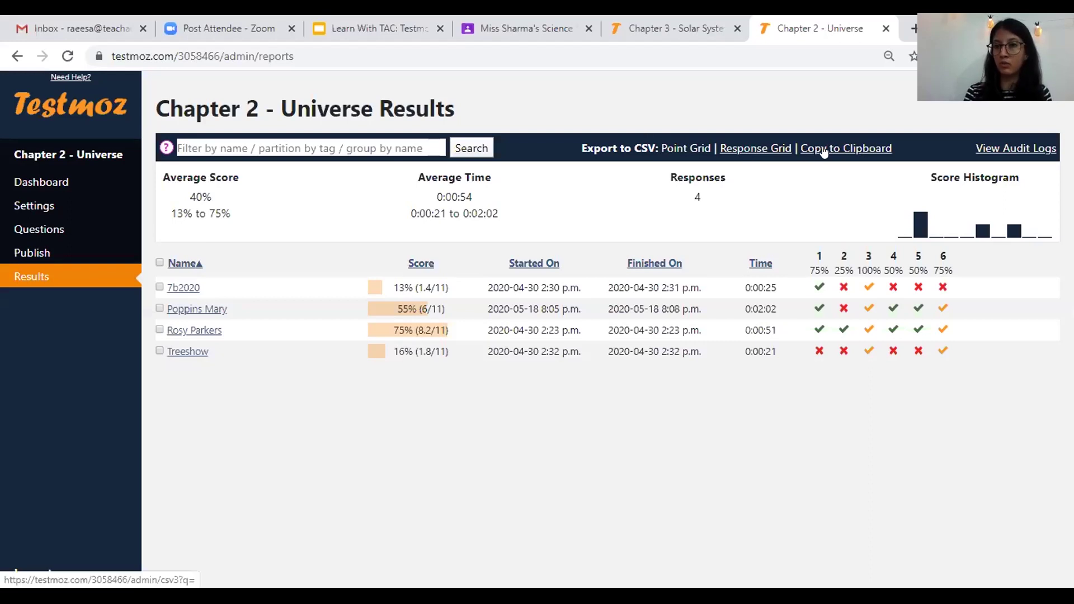
- Point out the other export links, then switch to quiz_3058466.csv open in Excel
left_click(855, 151)
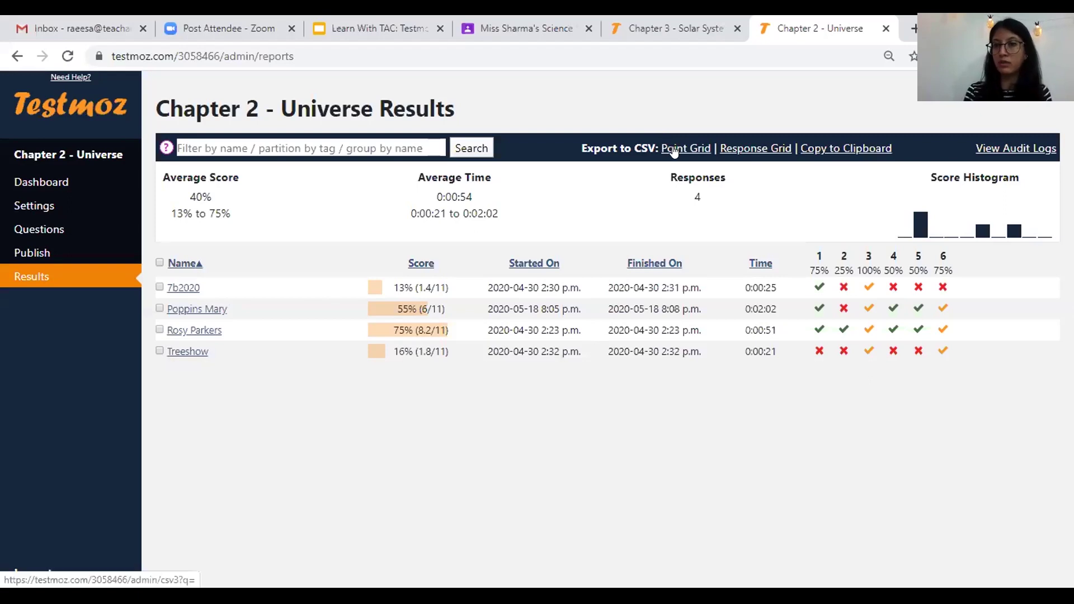
left_click(697, 150)
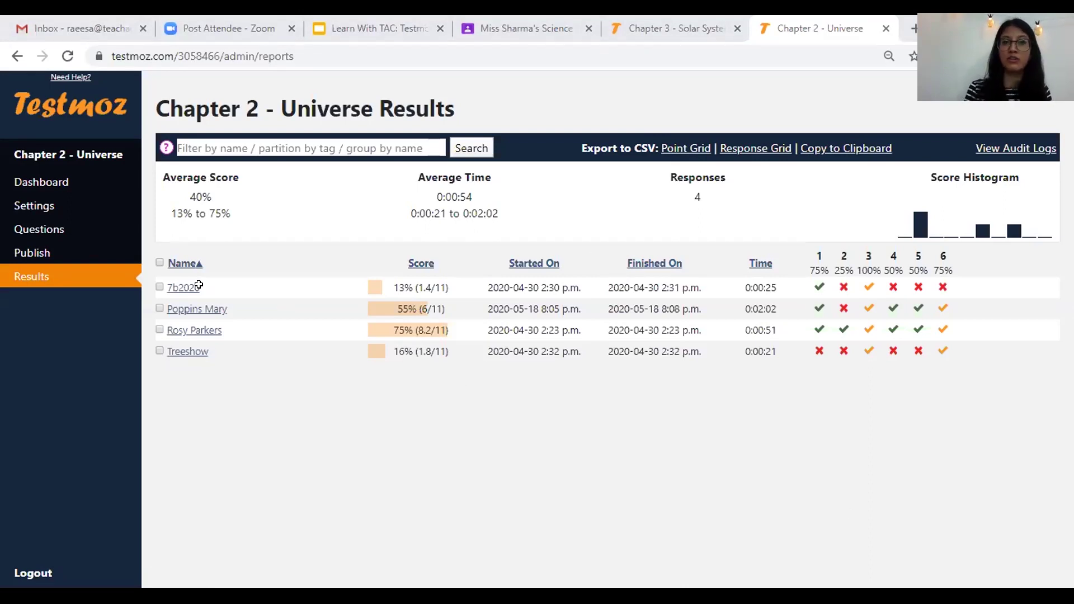
key("Down")
key("Down")
key("Down")
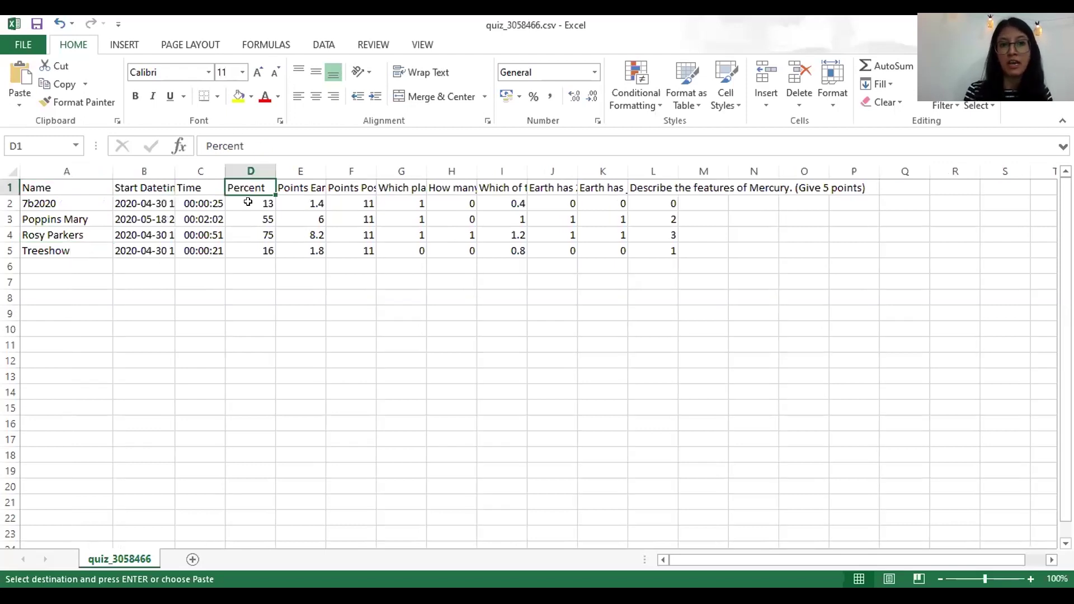
- Step through the Percent, Points Earned and Points Possible cells (55%, 1.4, 11, 6) to the question scores
key("Down")
key("Down")
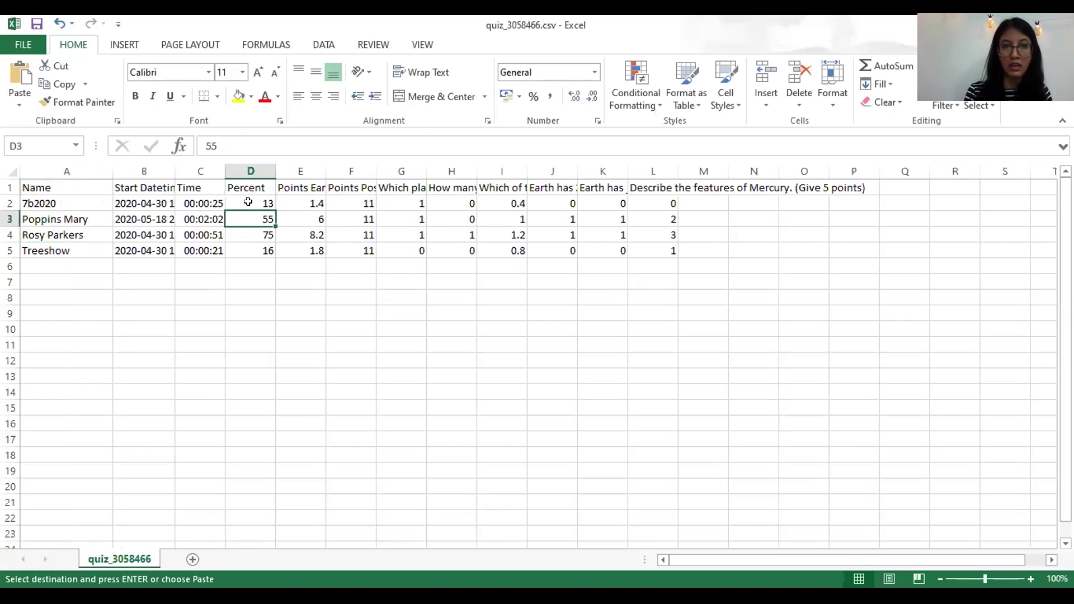
key("Up")
key("Up")
key("Right")
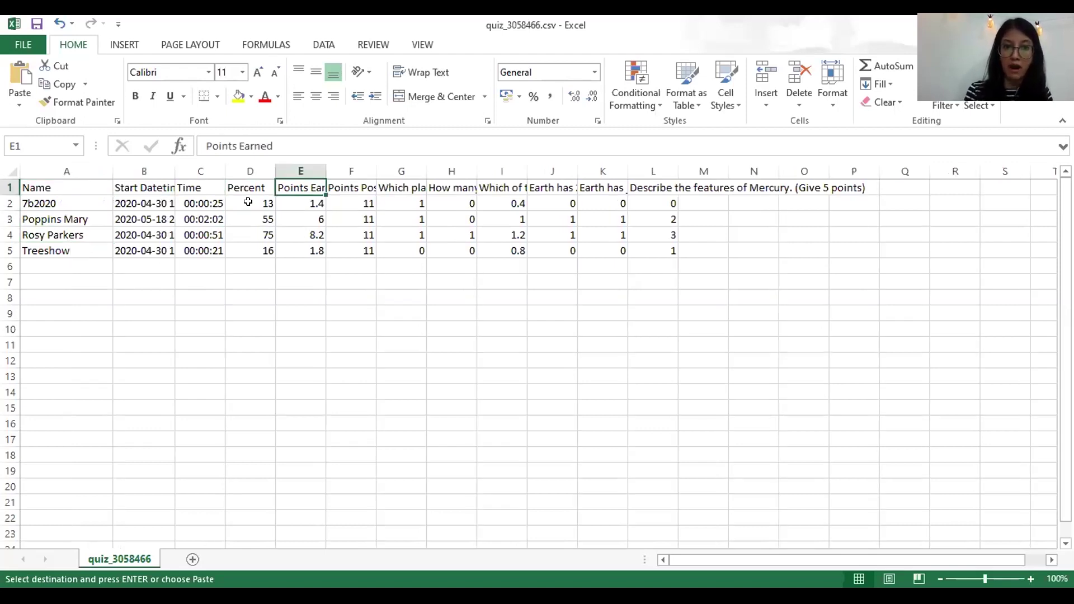
key("Right")
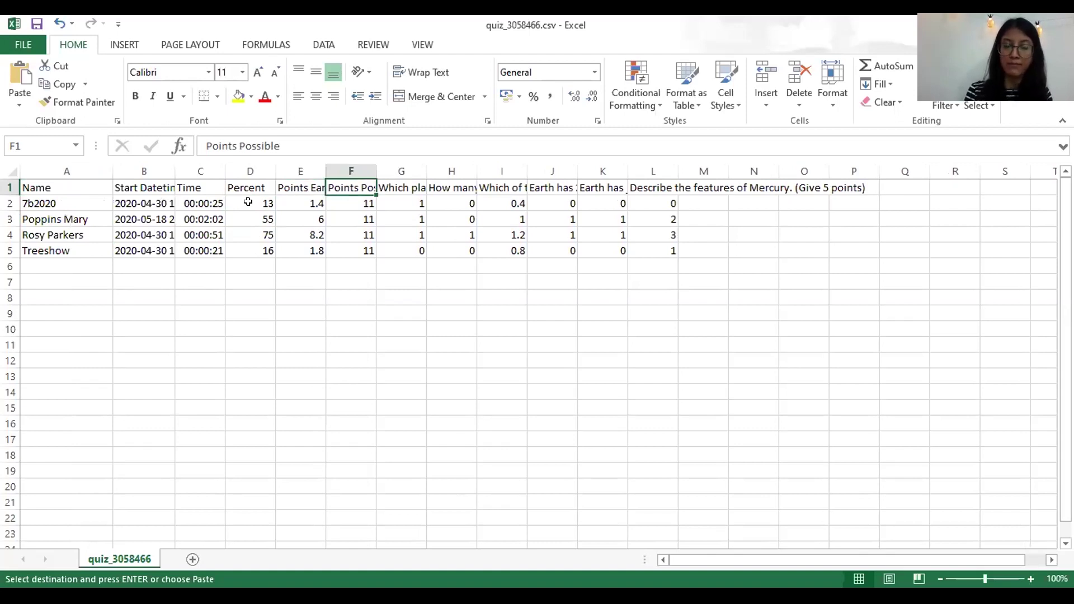
key("Left")
key("Down")
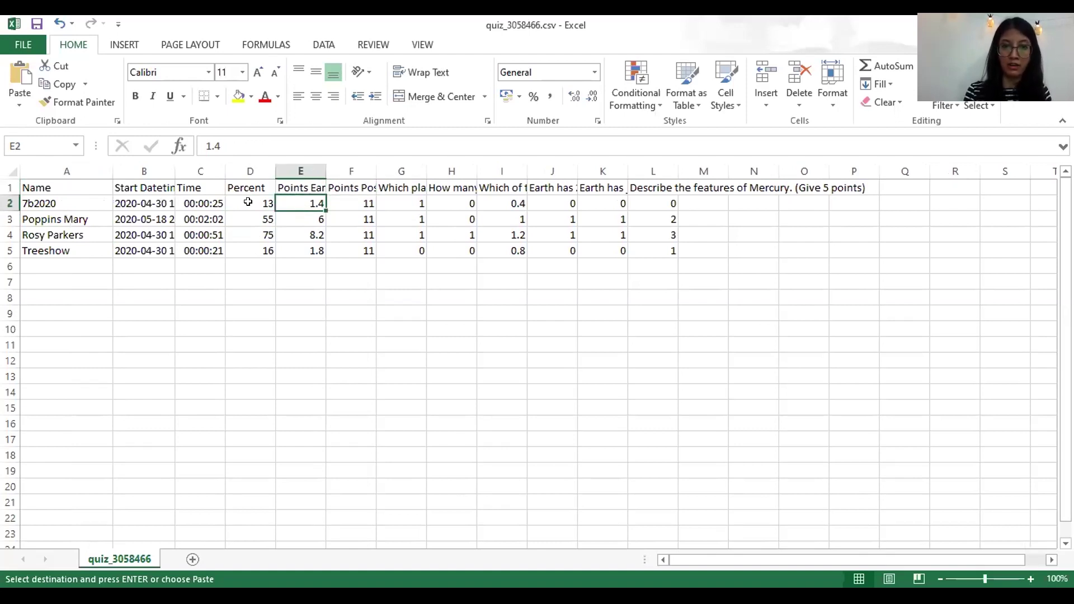
key("Up")
key("Right")
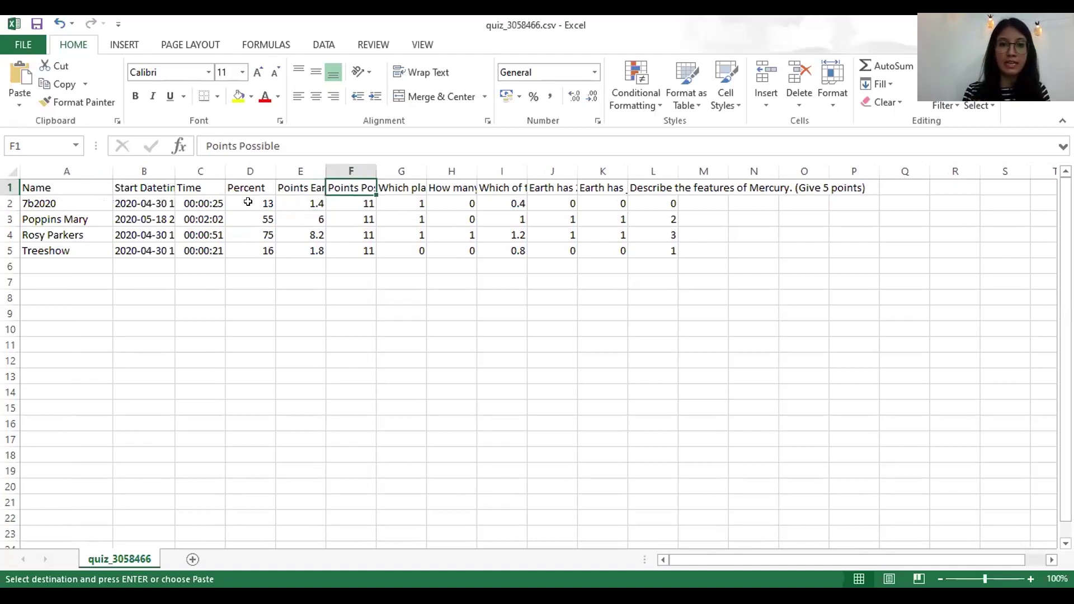
key("Down")
key("Left")
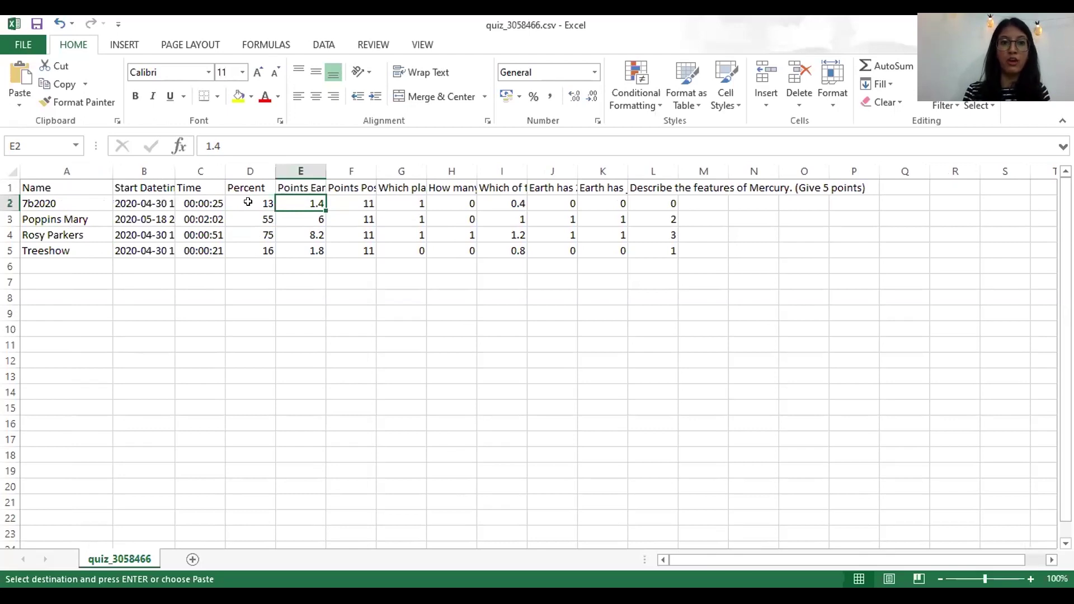
key("Down")
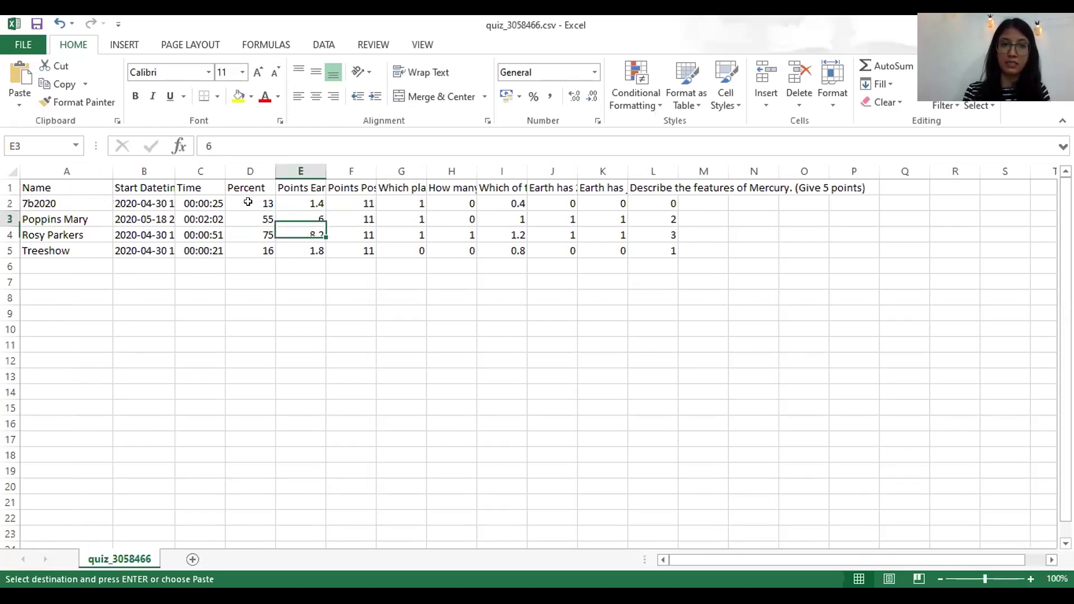
key("Up")
key("Up")
key("Right")
key("Left")
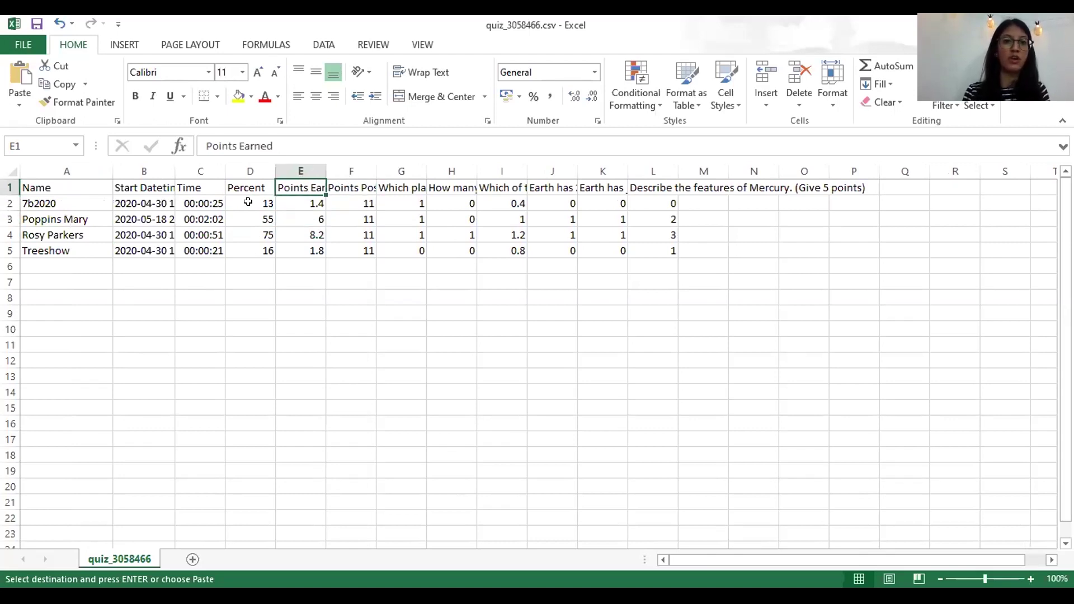
key("Right")
key("Right")
key("Right")
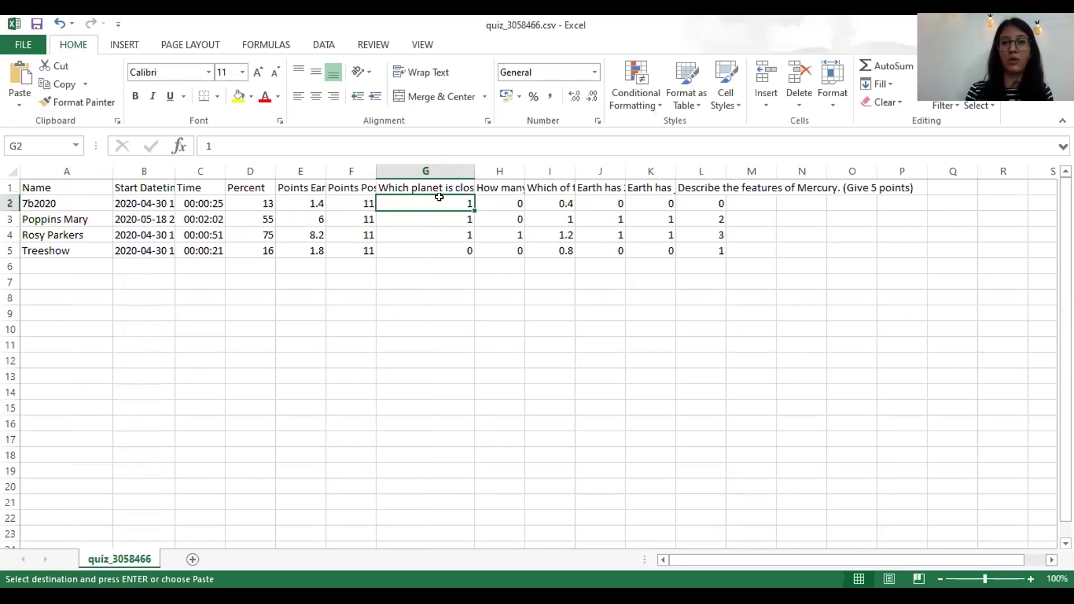
key("Right")
key("Right")
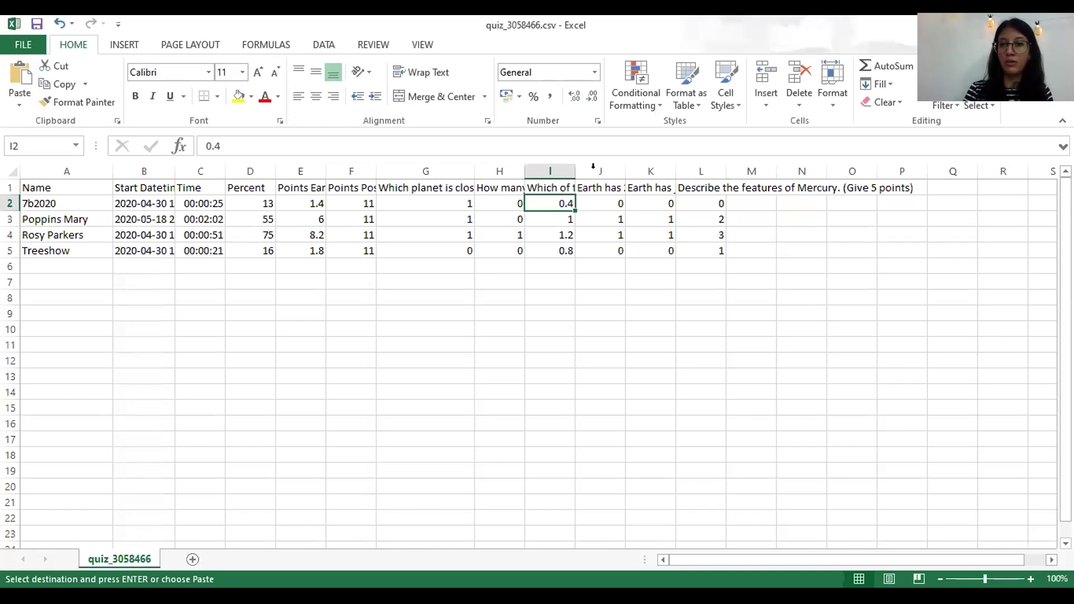
- Widen the question columns H–K so more of their headings show
left_click_drag(592, 170, 603, 170)
left_click_drag(653, 171, 672, 171)
left_click_drag(723, 175, 738, 177)
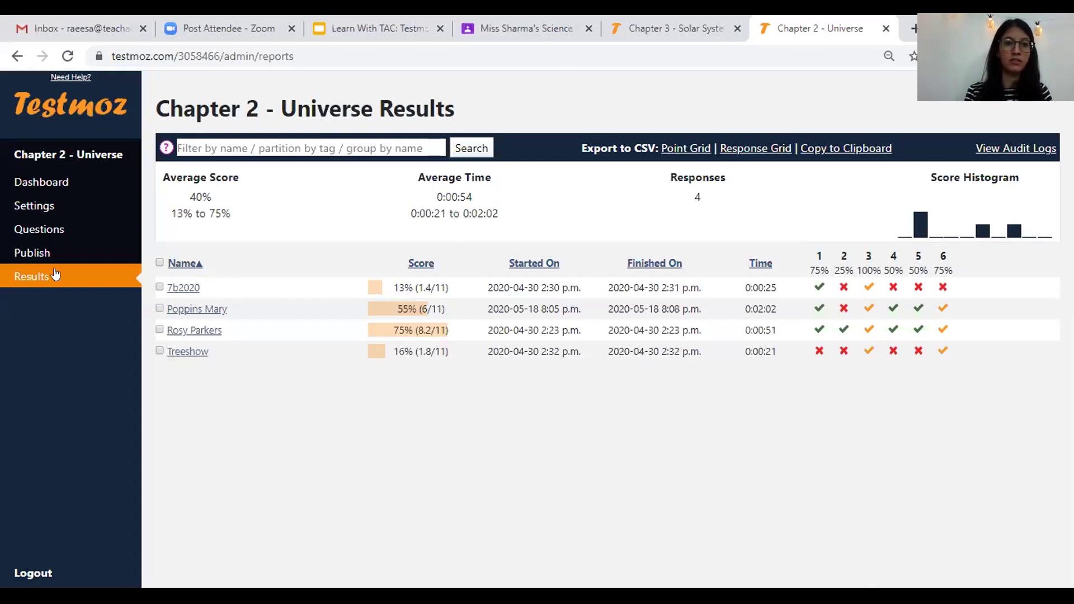
- Switch to the Chapter 3 - Solar System browser tab
key("ctrl+shift+Tab")
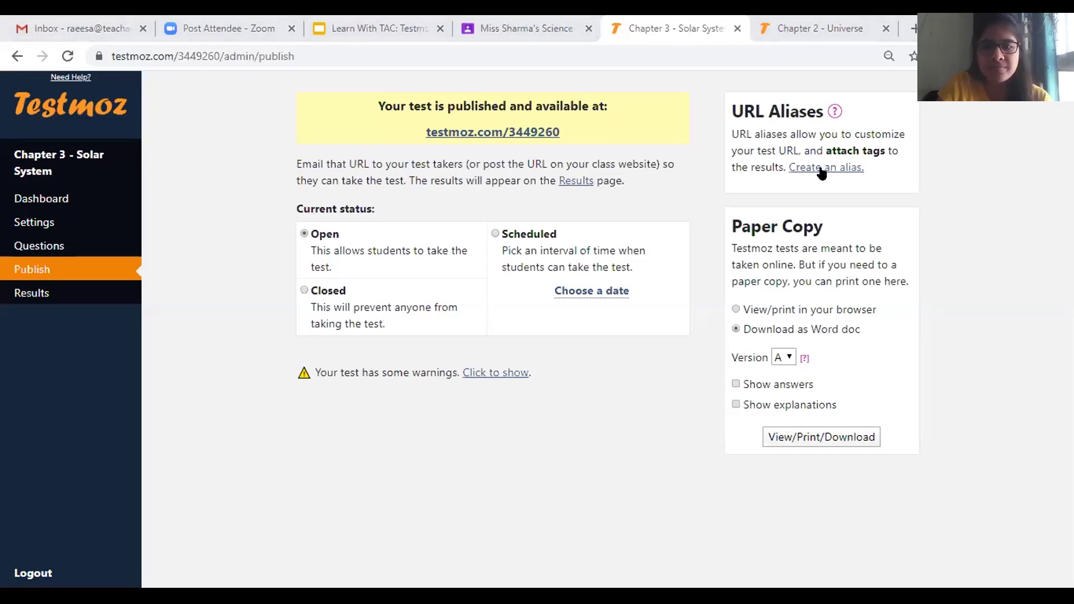
left_click(835, 112)
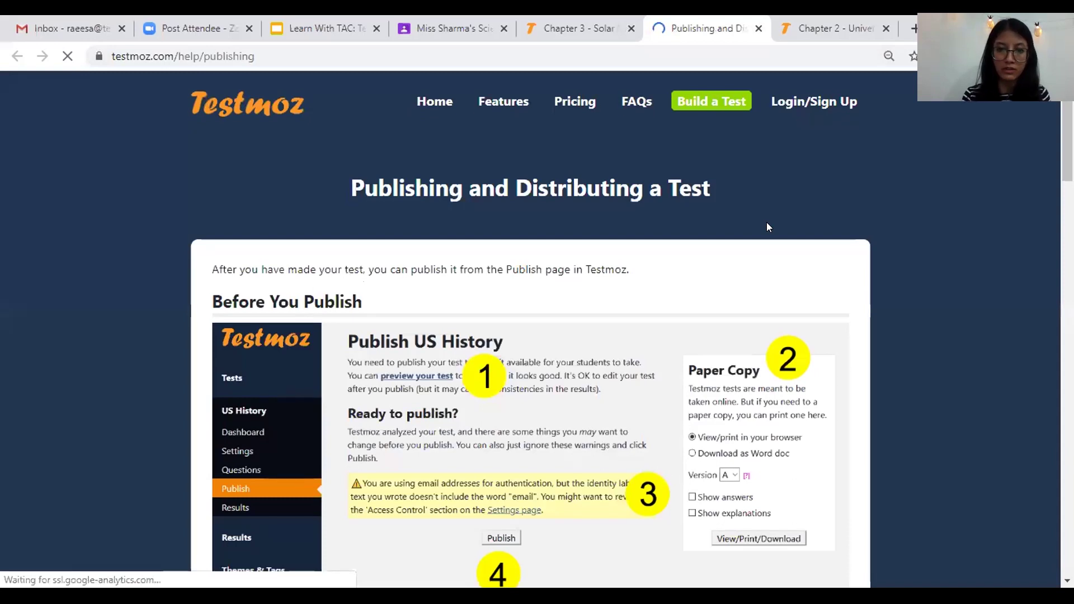
scroll(768, 226, "down", 8)
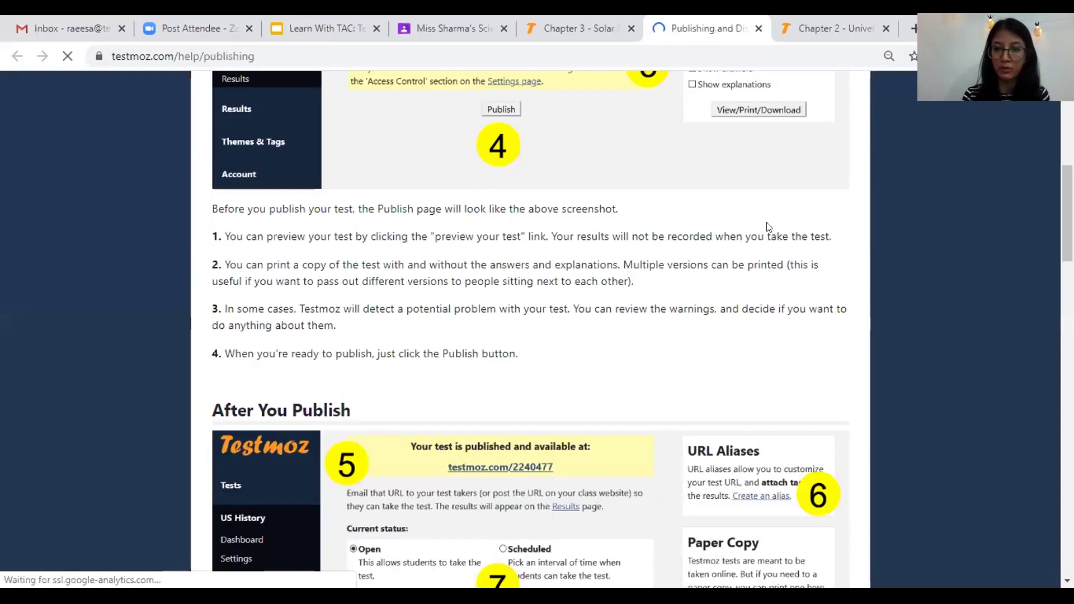
scroll(768, 226, "down", 2)
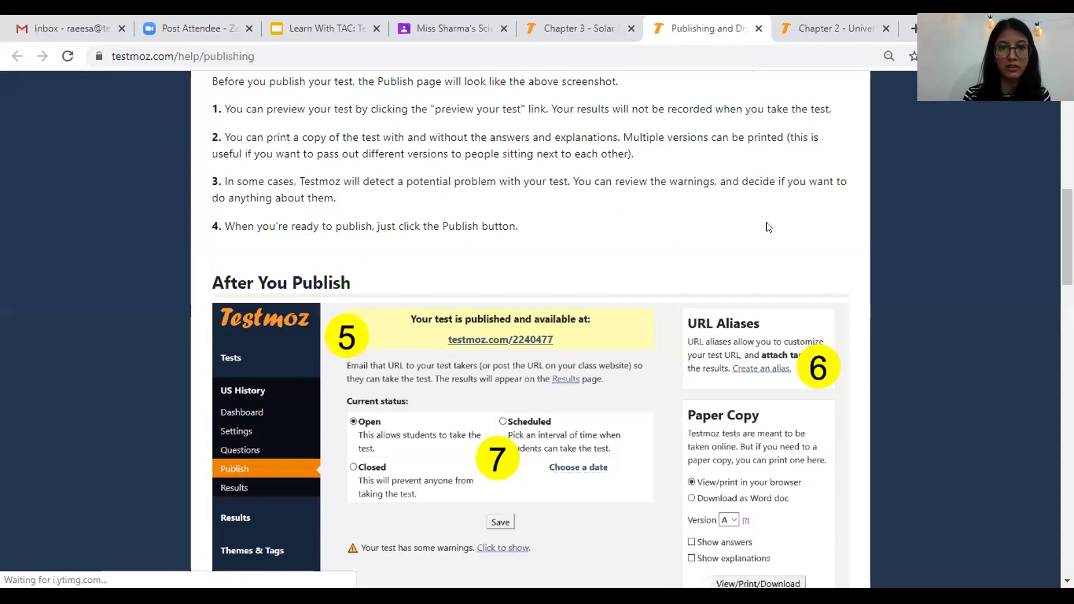
scroll(768, 226, "down", 8)
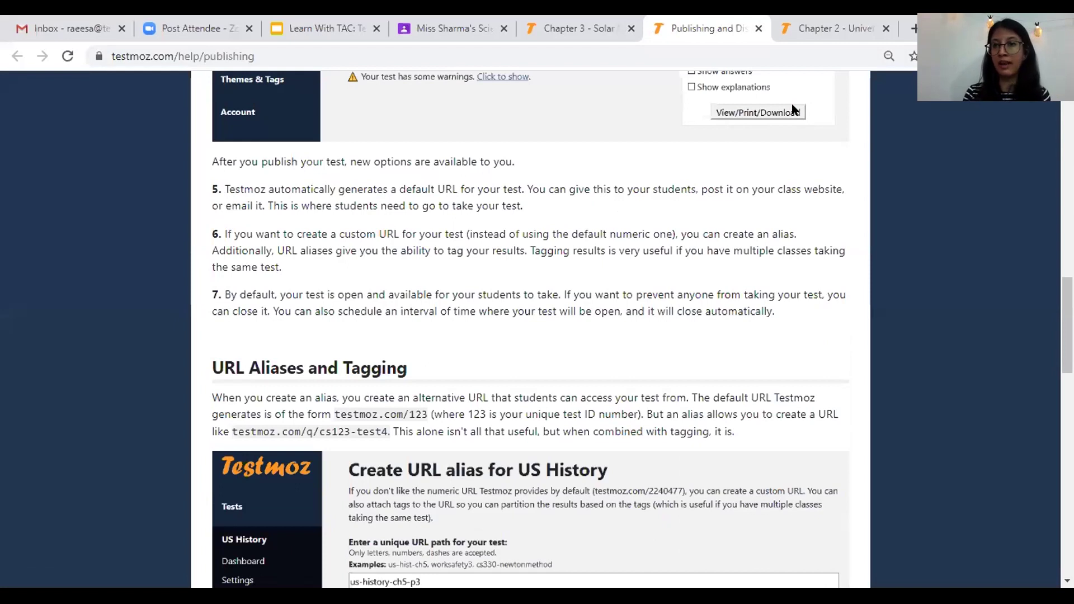
scroll(792, 107, "up", 1)
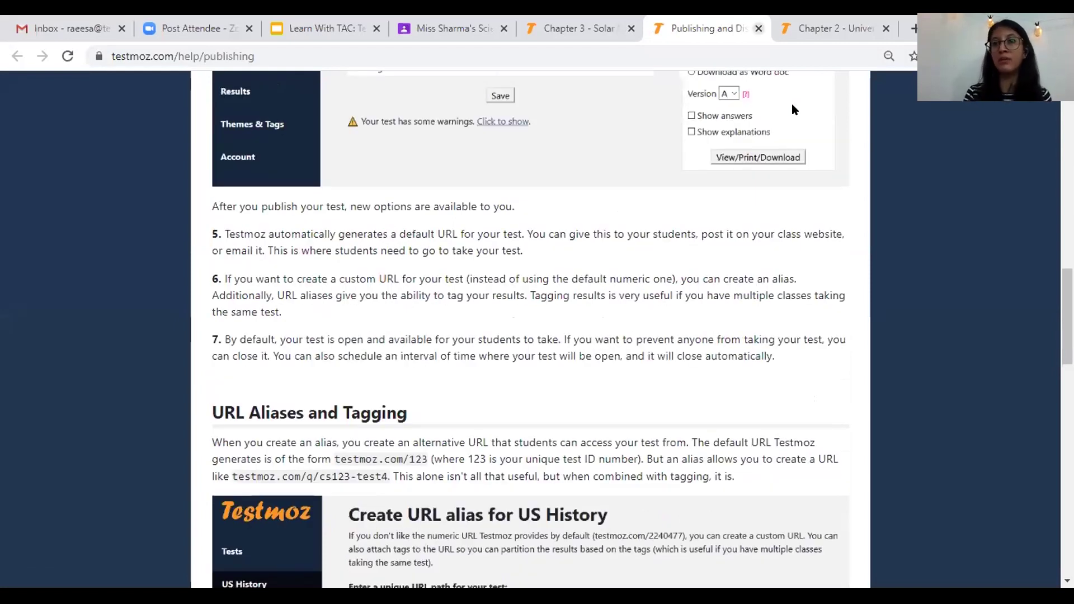
key("ctrl+w")
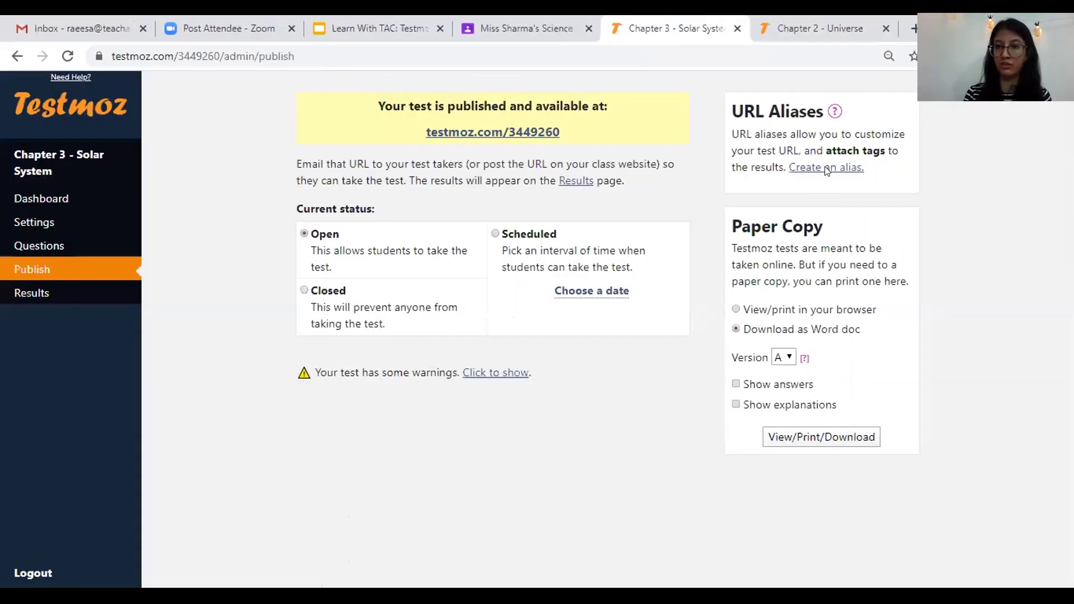
- Try a custom test alias, dismiss the paid membership offer, and download the paper copy as a Word doc
left_click(833, 168)
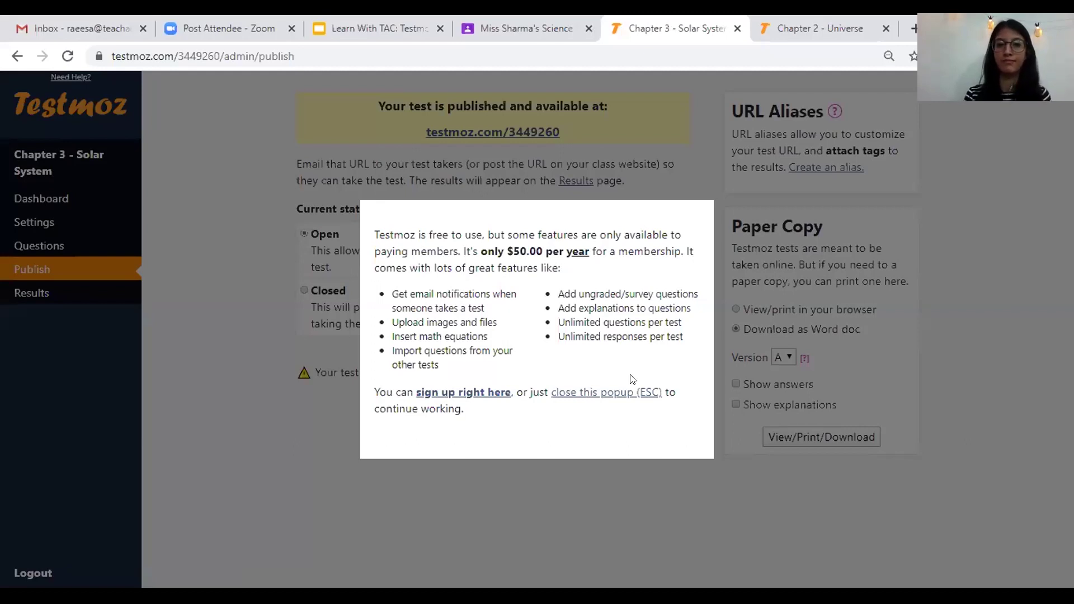
key("Escape")
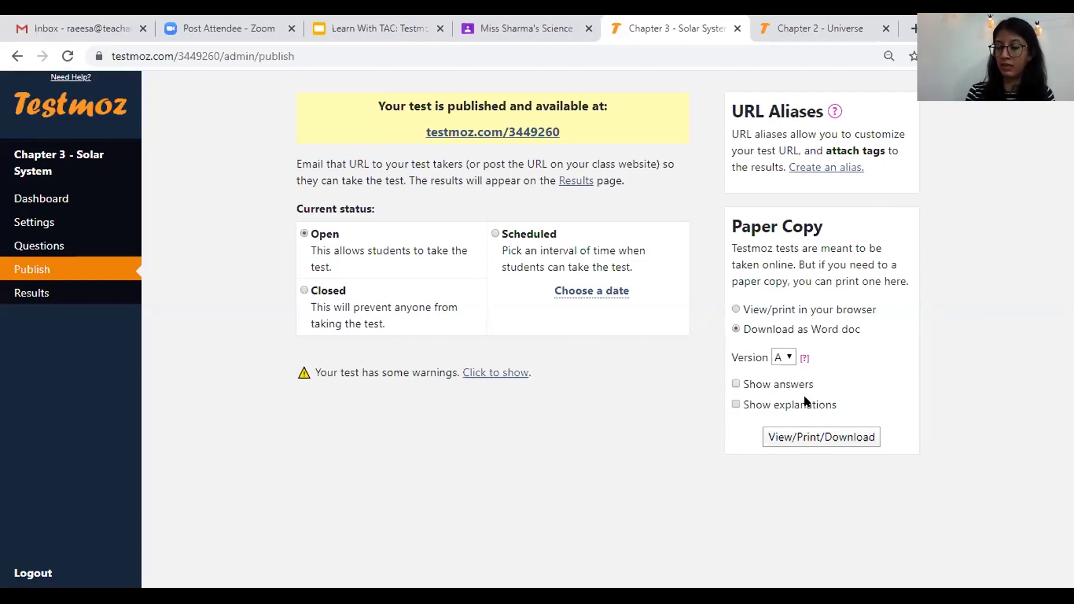
left_click(813, 439)
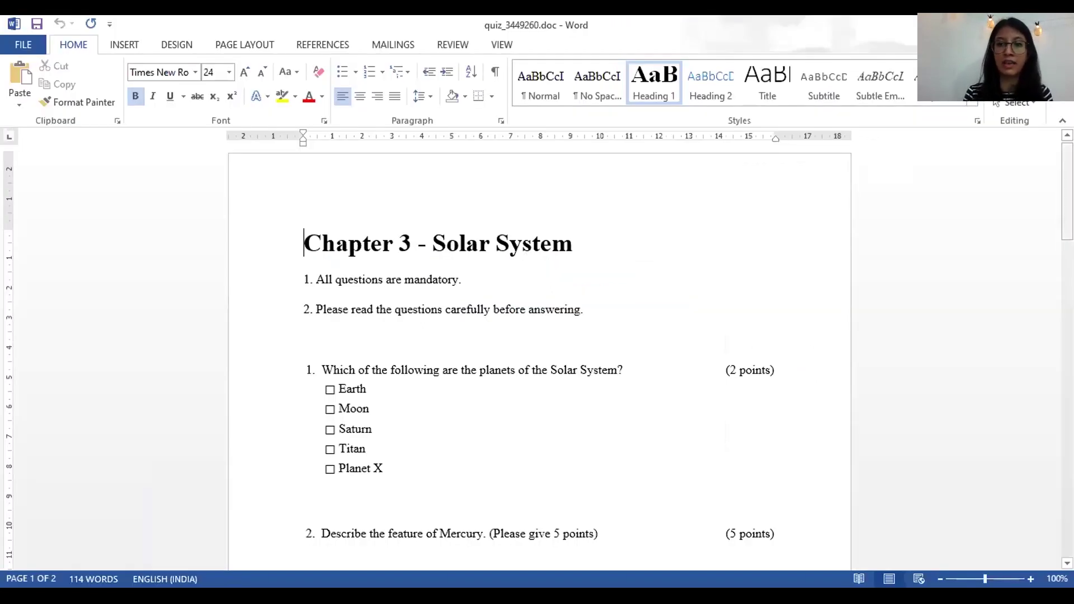
- Scroll through quiz_3449260.doc in Word to review its questions and point values
left_click_drag(1067, 191, 1067, 251)
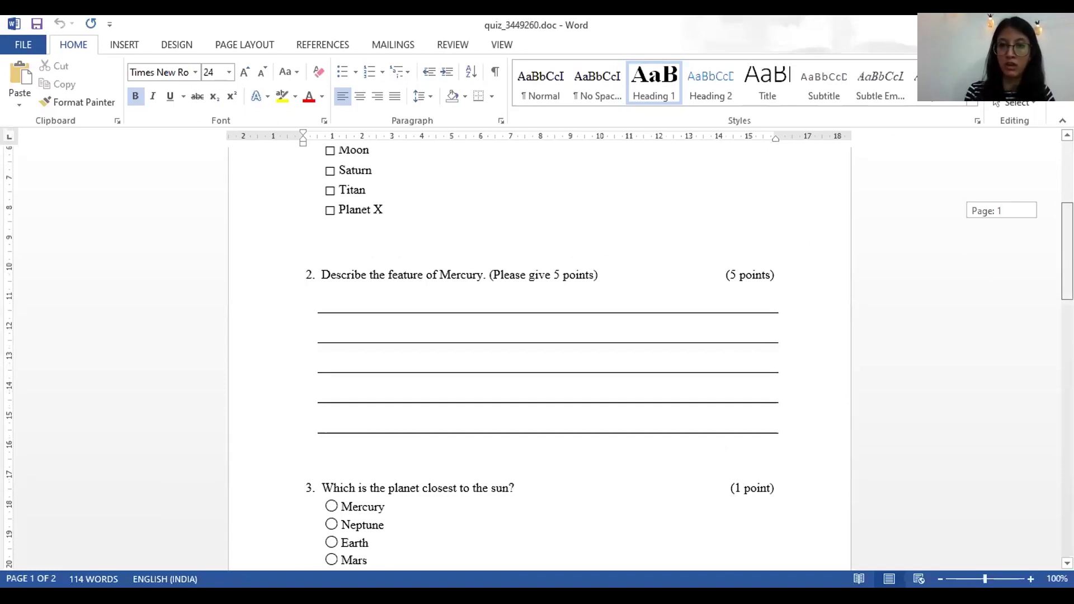
left_click_drag(1068, 251, 1067, 191)
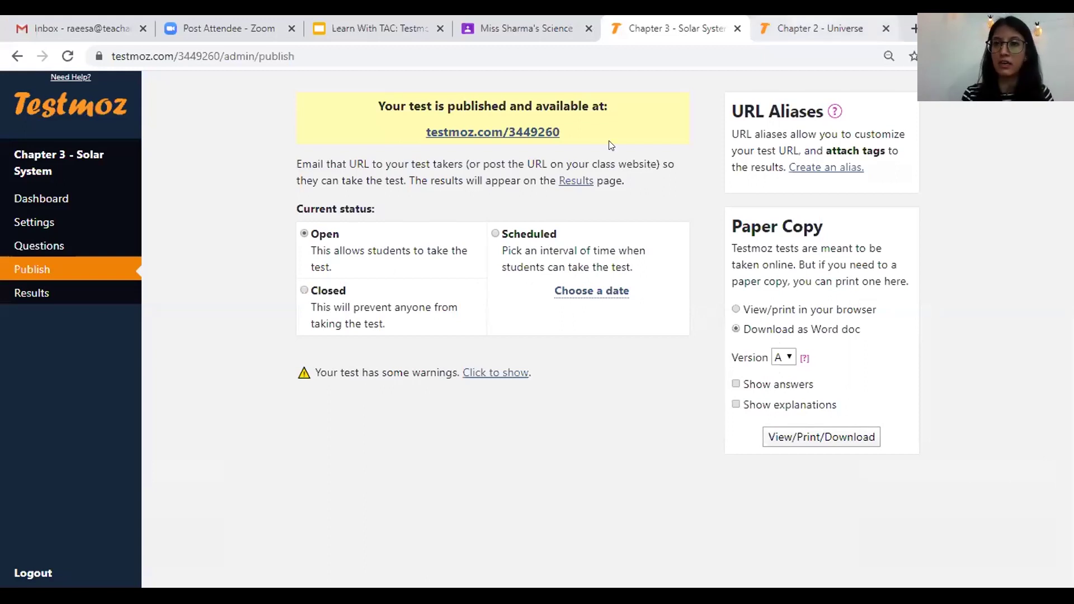
- Open the student link testmoz.com/3449260, enter a name, and start the test
left_click(548, 135)
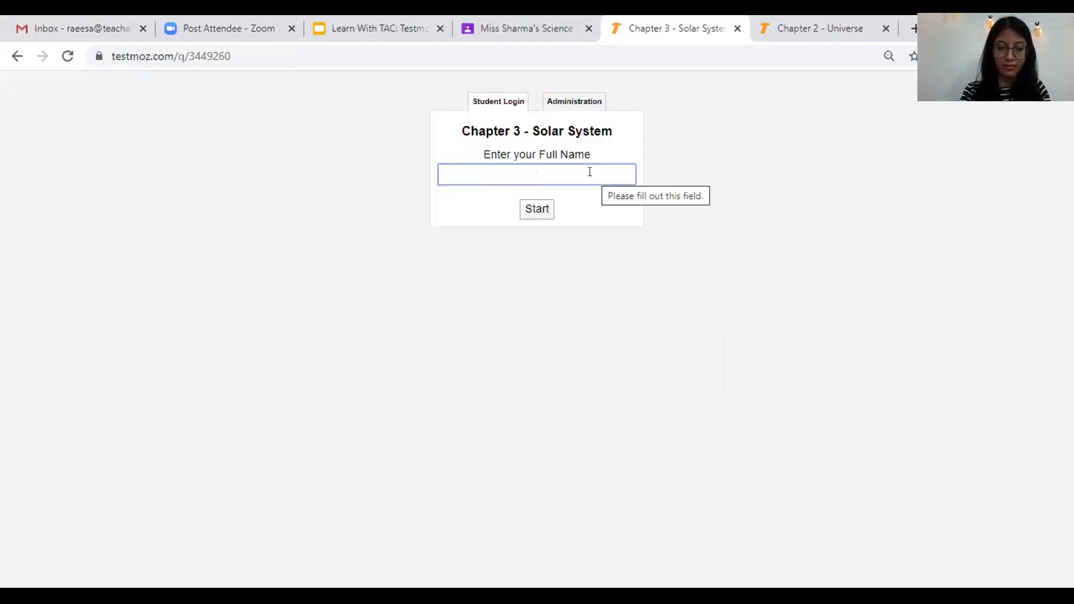
type("RD")
left_click(522, 213)
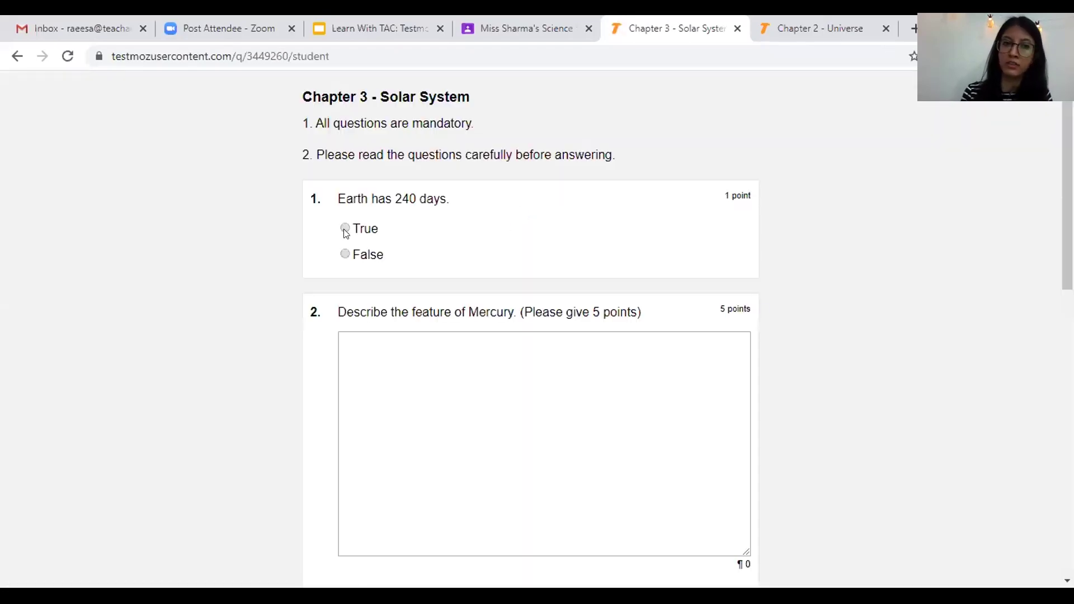
- Answer Mercury as closest planet, mark Titan in question 6, and type 'xyz' into an answer box
scroll(951, 330, "down", 3)
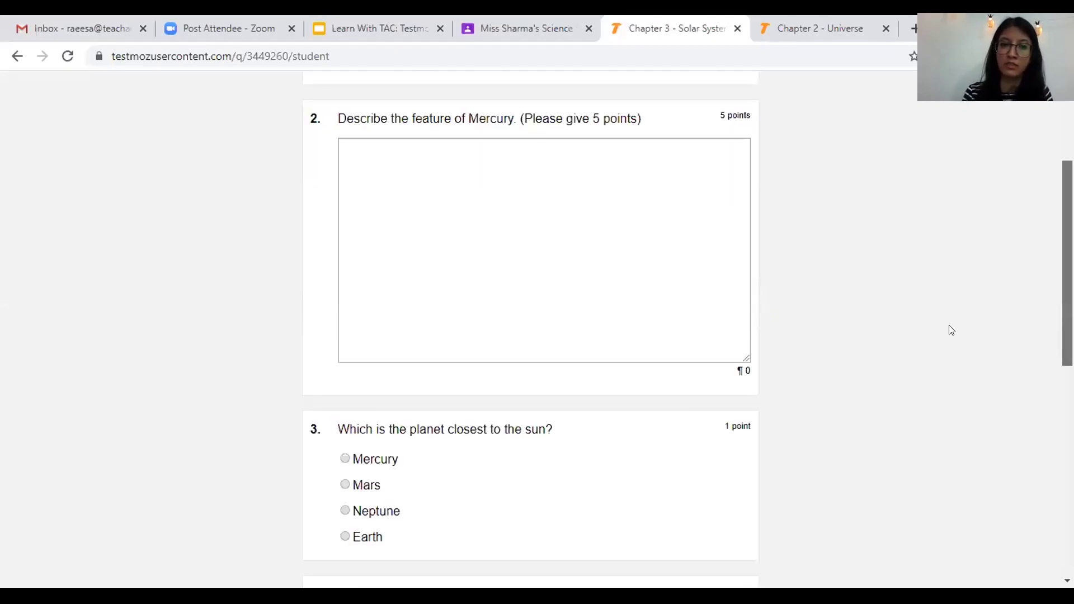
scroll(336, 351, "down", 2)
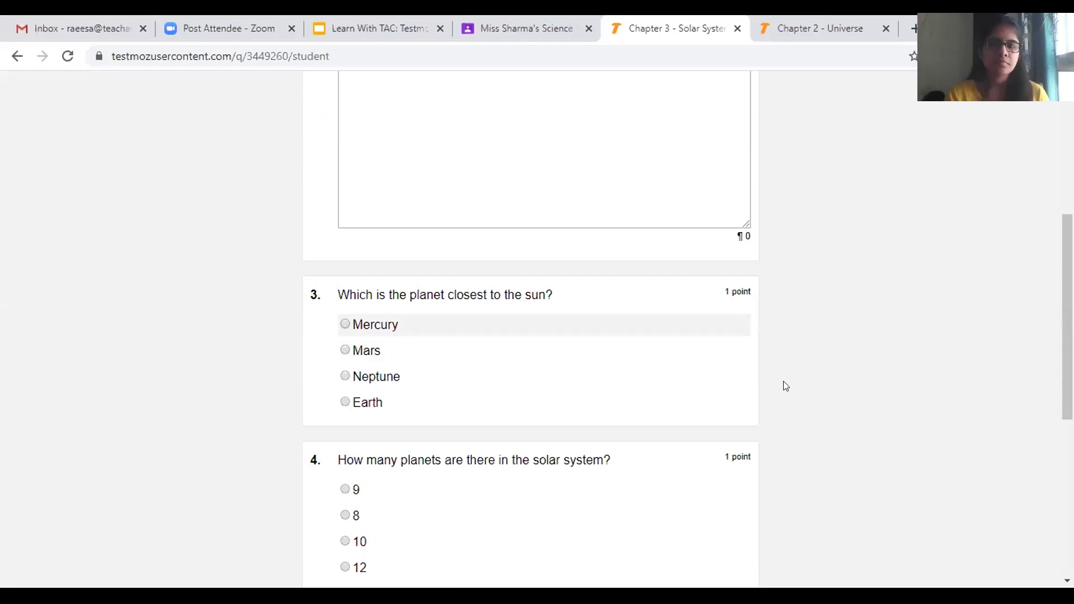
left_click(345, 324)
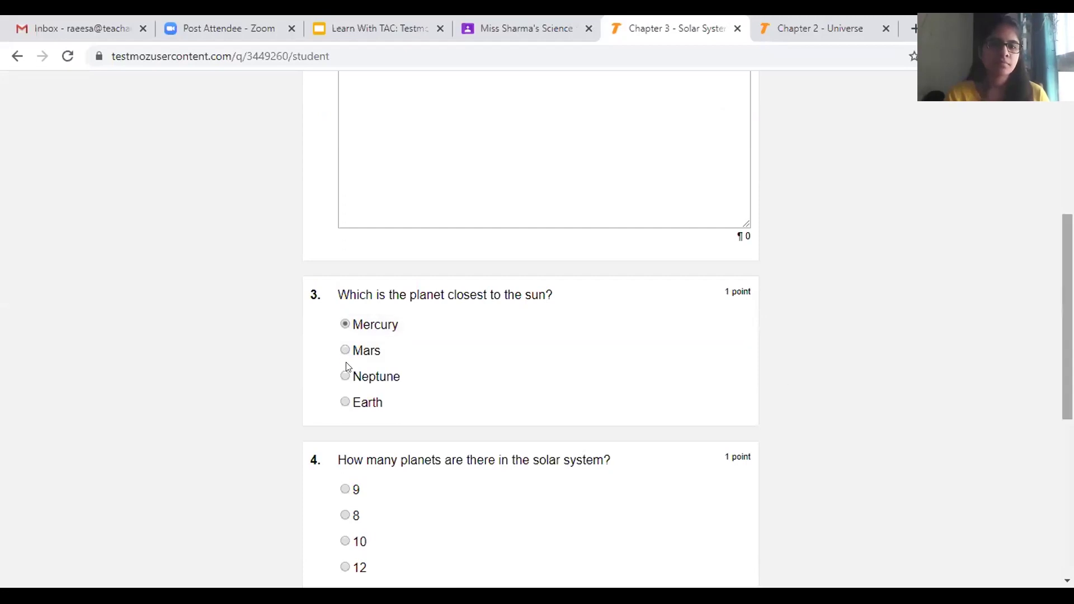
scroll(367, 429, "down", 3)
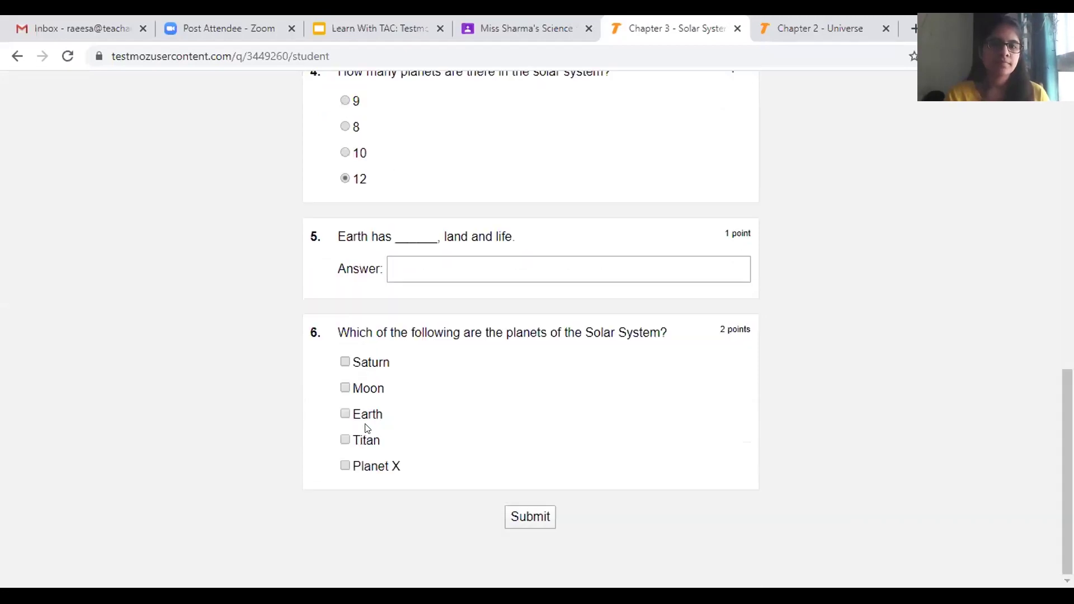
left_click(344, 439)
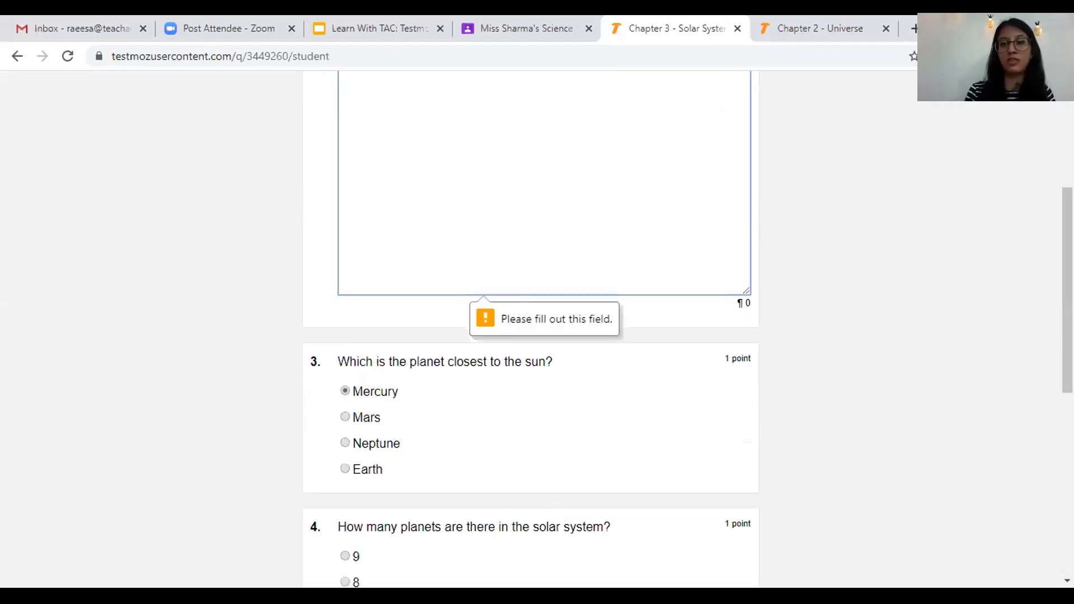
left_click_drag(1067, 290, 1067, 241)
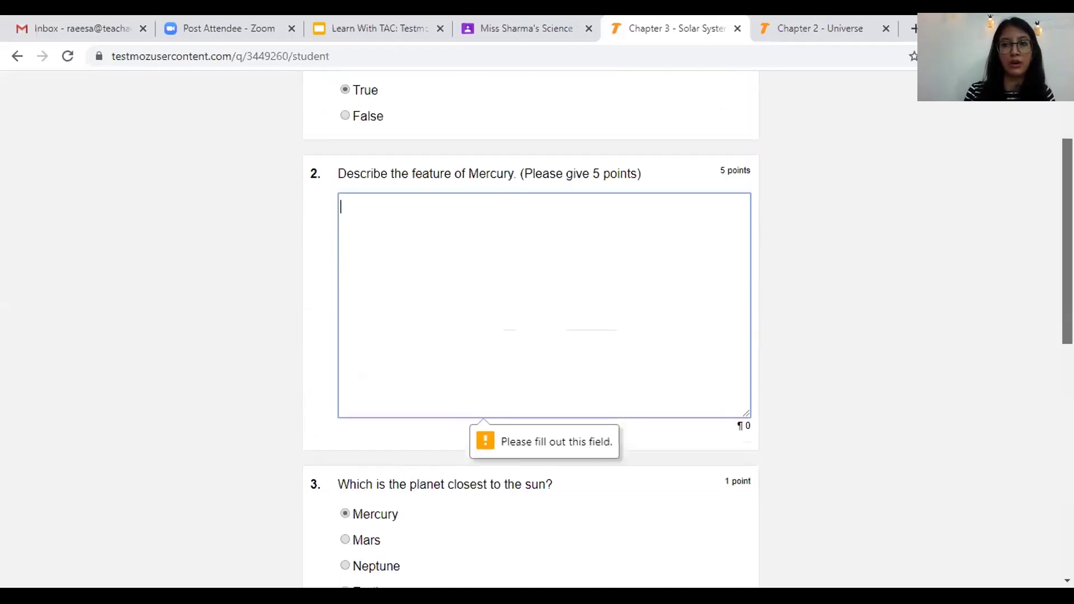
scroll(530, 330, "up", 3)
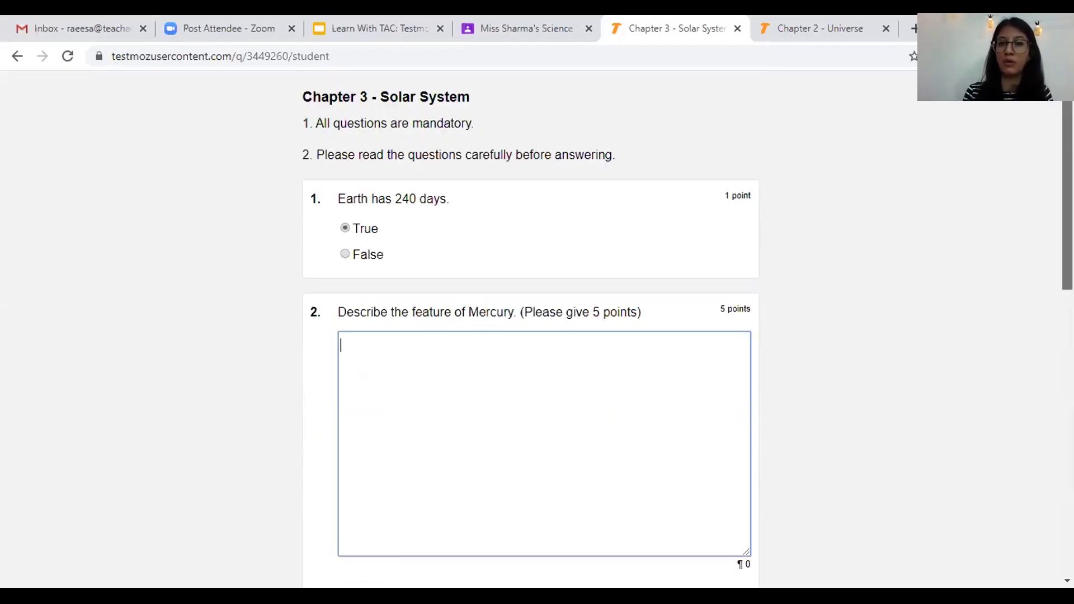
scroll(613, 261, "down", 2)
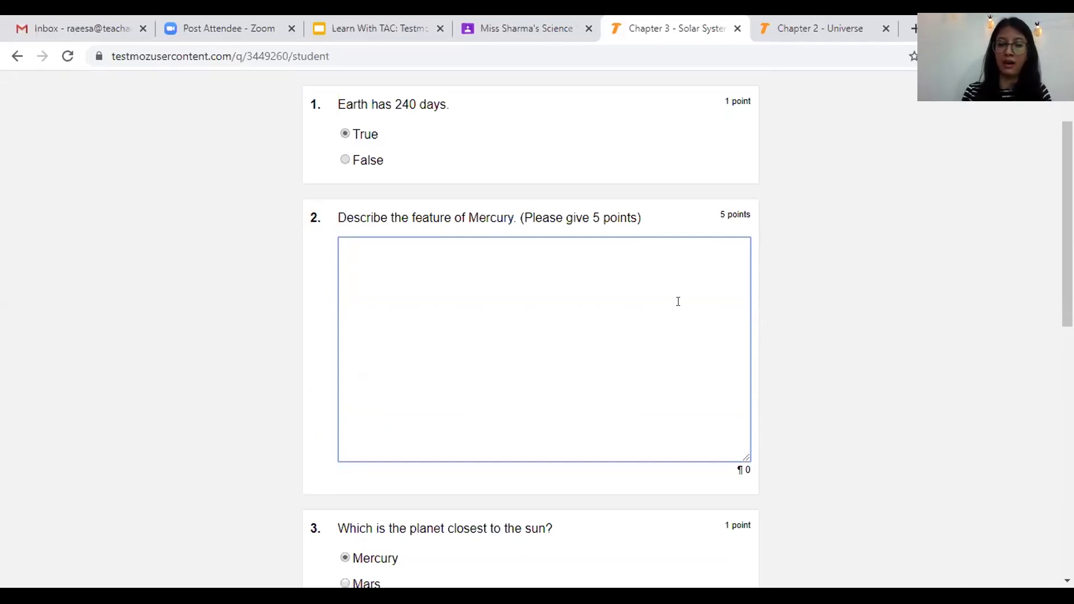
type("xyz")
scroll(960, 260, "down", 10)
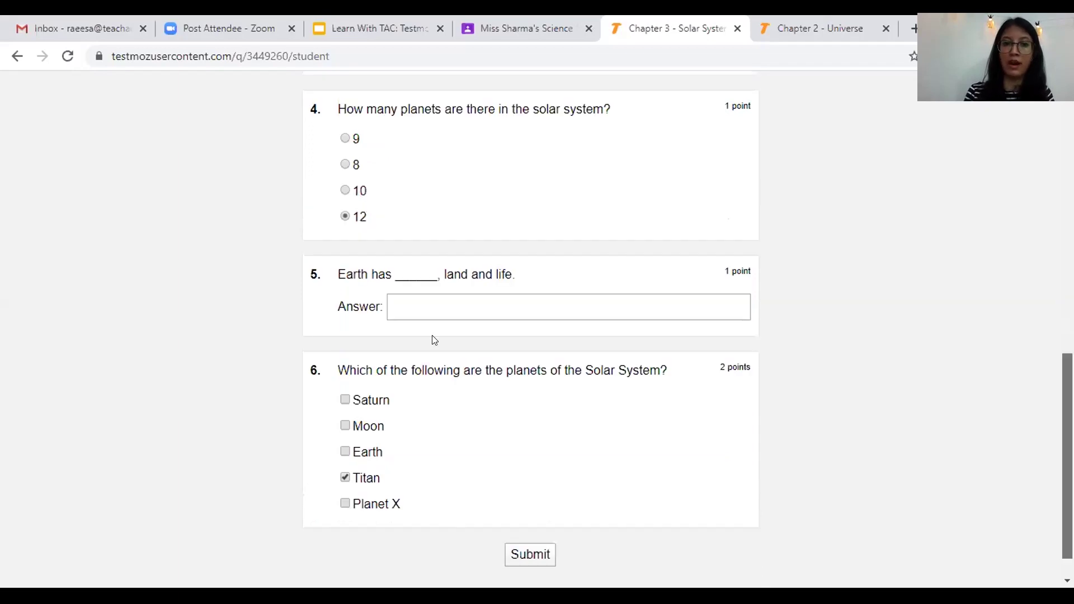
scroll(602, 492, "down", 1)
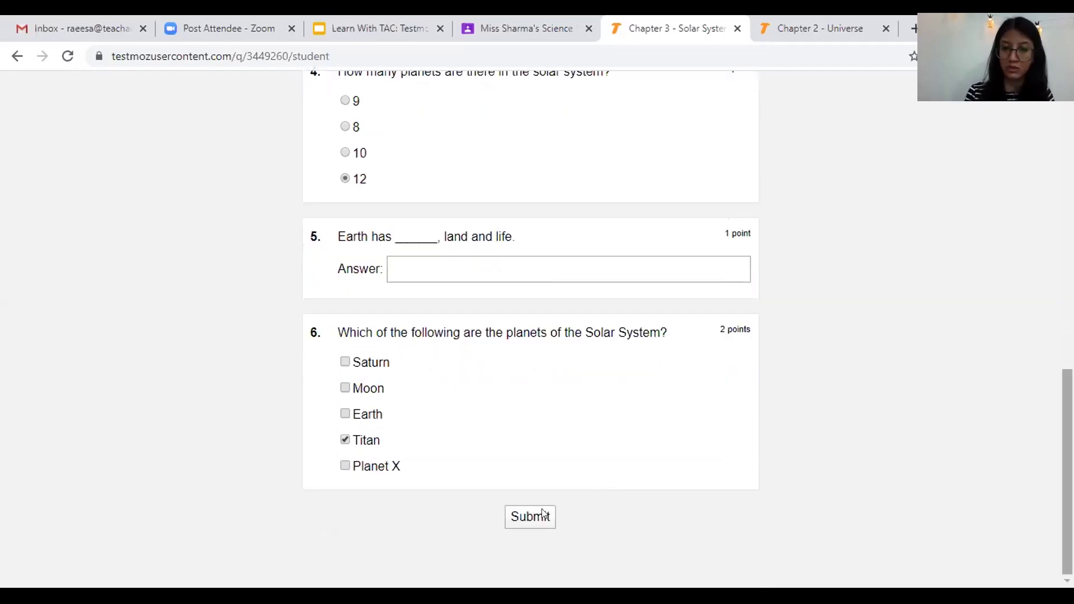